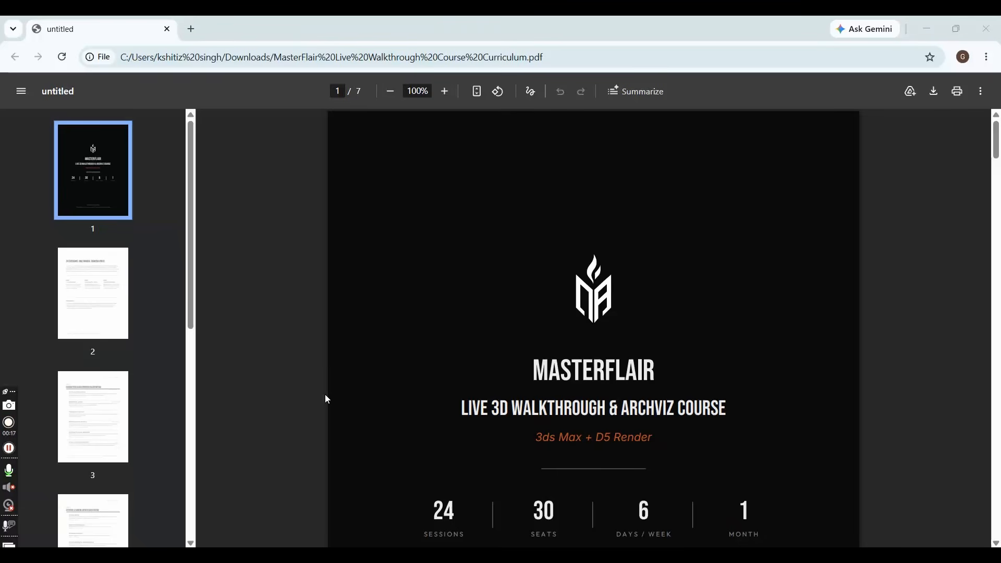
# - Switch to 3ds Max, view the Perspective viewport at full size and restore the four-viewport layout
pyautogui.moveTo(716, 557)
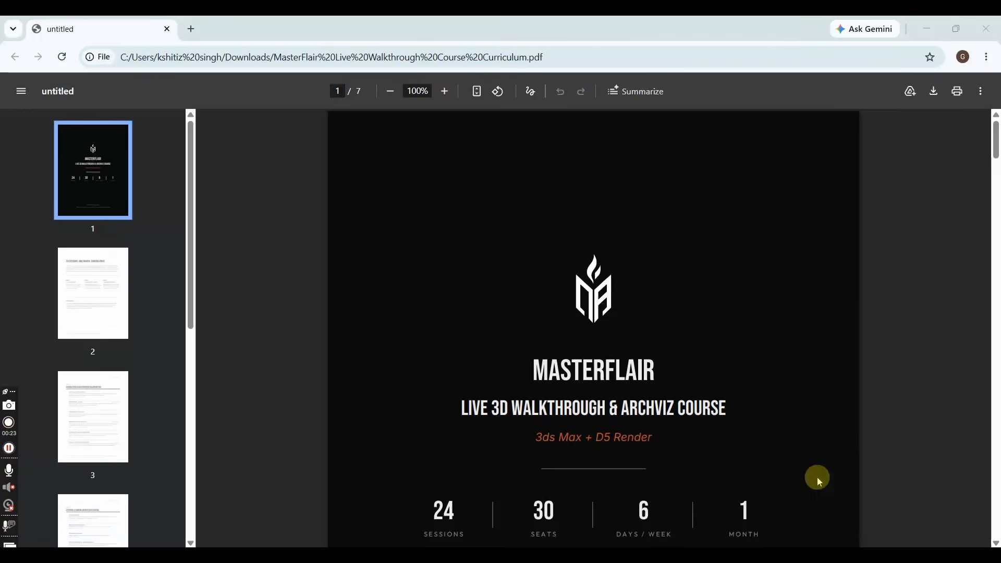
pyautogui.click(715, 557)
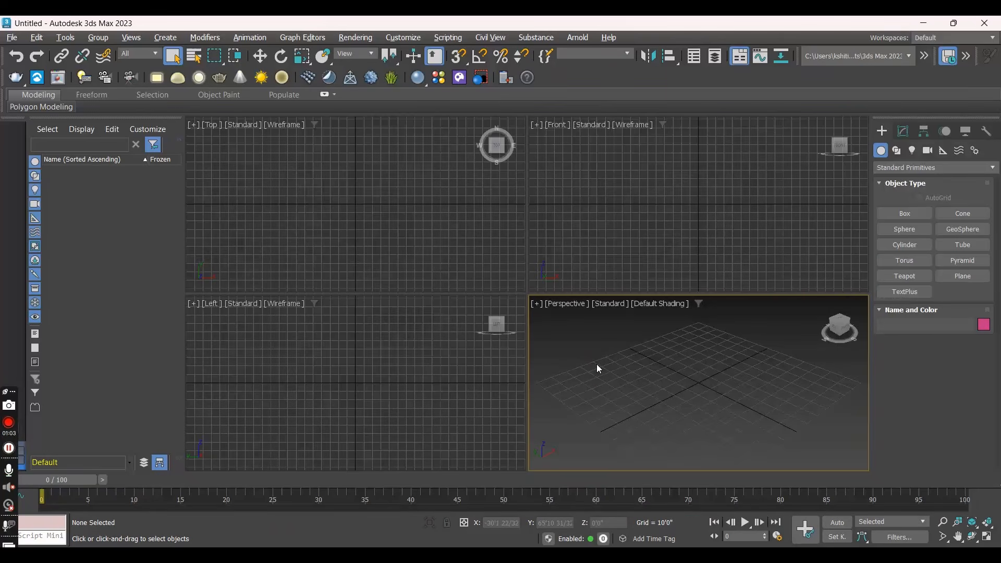
pyautogui.hotkey('alt', 'w')
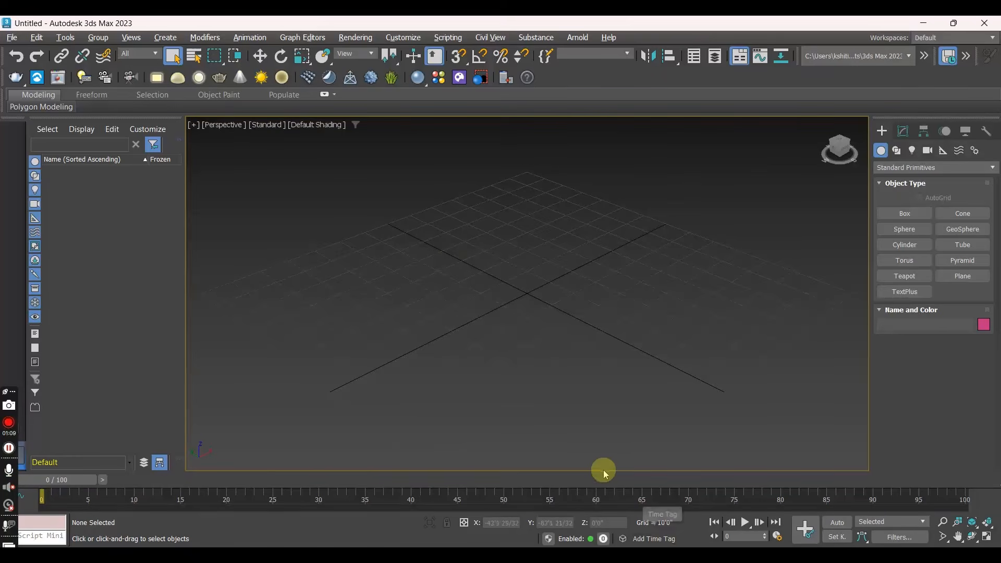
pyautogui.hotkey('alt', 'w')
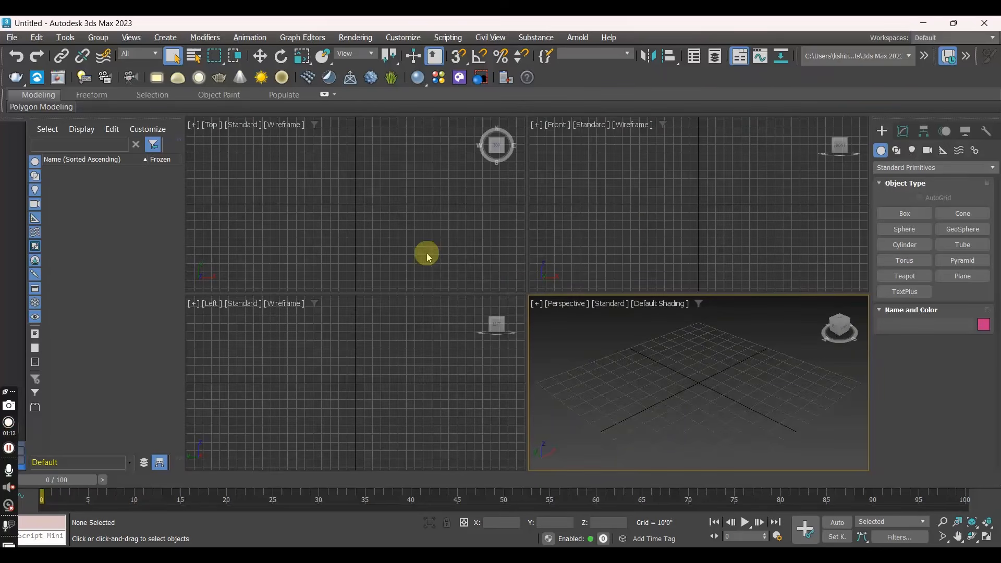
# - View the Front viewport at full size, return to the four-viewport layout and maximize the Perspective viewport
pyautogui.click(629, 230)
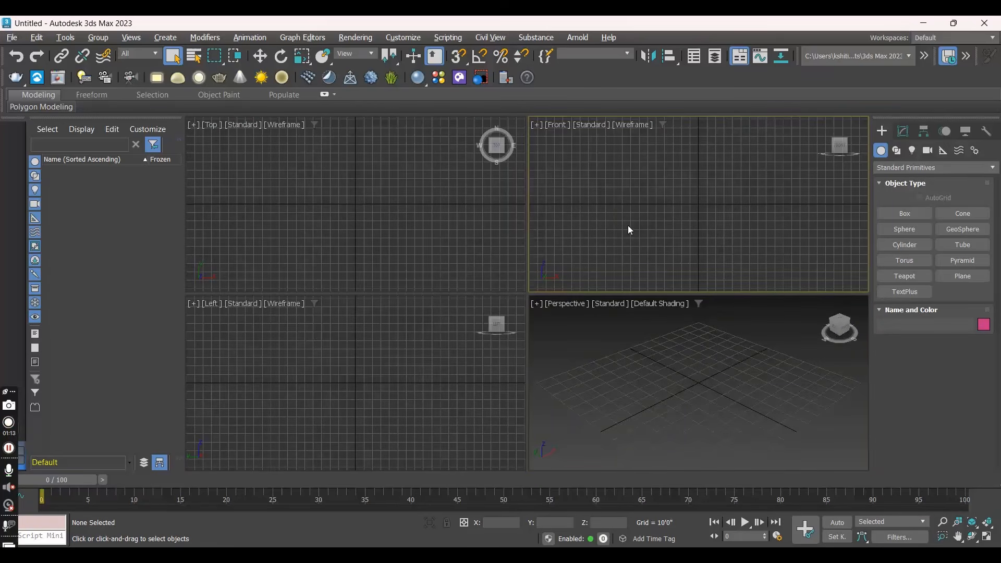
pyautogui.hotkey('alt', 'w')
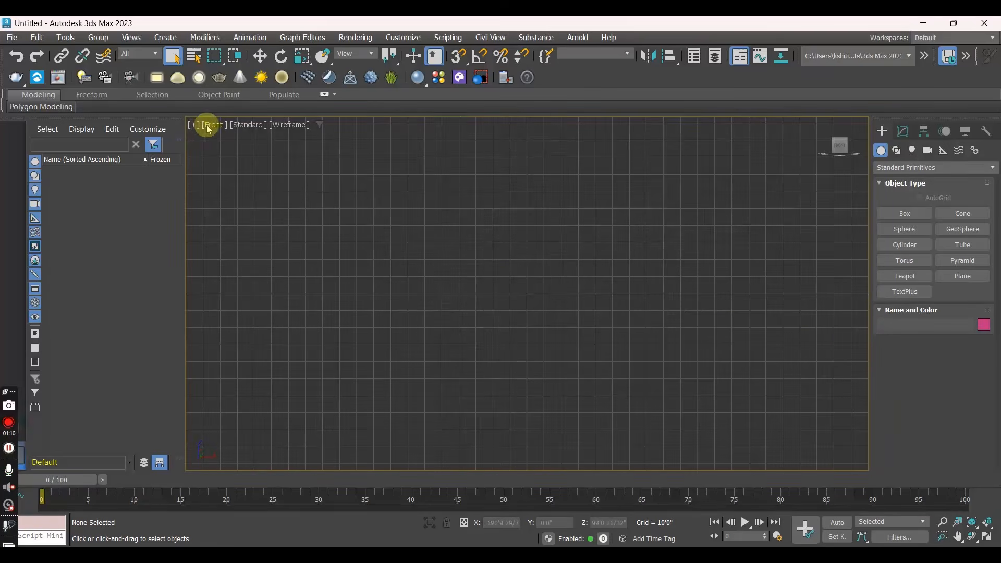
pyautogui.hotkey('alt', 'w')
pyautogui.click(670, 408)
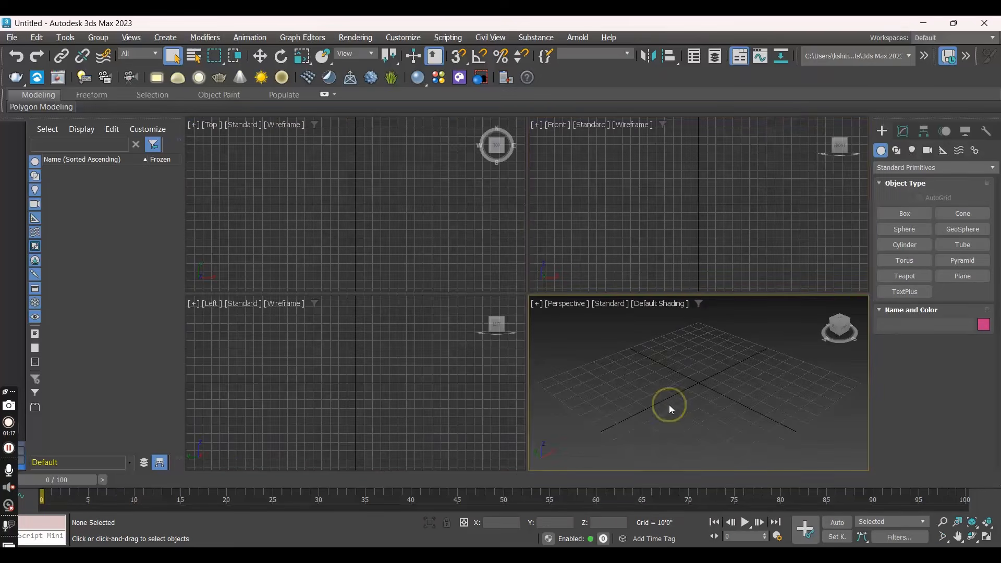
pyautogui.hotkey('alt', 'w')
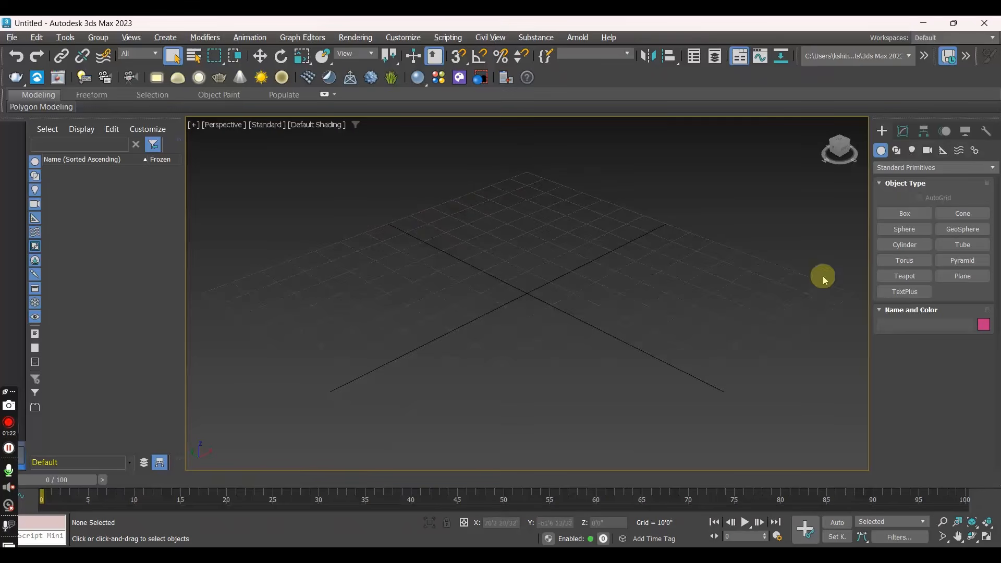
# - Examine the home grid in the Perspective viewport by panning it and zooming in and out around its centre
pyautogui.scroll(-2, 563, 347)
pyautogui.moveTo(560, 347); pyautogui.dragTo(543, 291, button='middle')
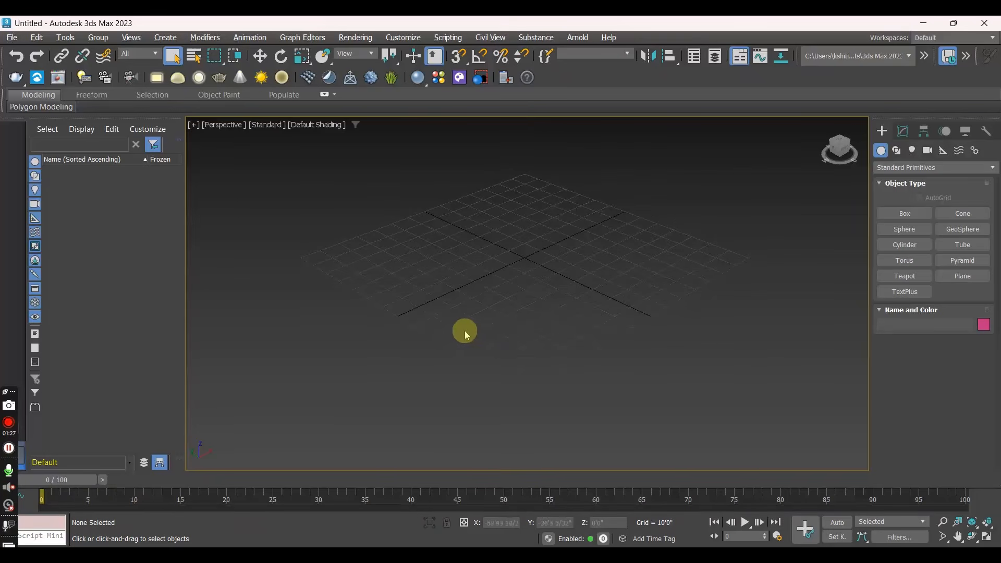
pyautogui.moveTo(566, 370)
pyautogui.keyDown('alt'); pyautogui.mouseDown(button='middle')
pyautogui.moveTo(507, 346)
pyautogui.moveTo(555, 363)
pyautogui.mouseUp(button='middle'); pyautogui.keyUp('alt')
pyautogui.moveTo(529, 292); pyautogui.dragTo(518, 257, button='middle')
pyautogui.click(529, 307)
pyautogui.scroll(-3, 513, 291)
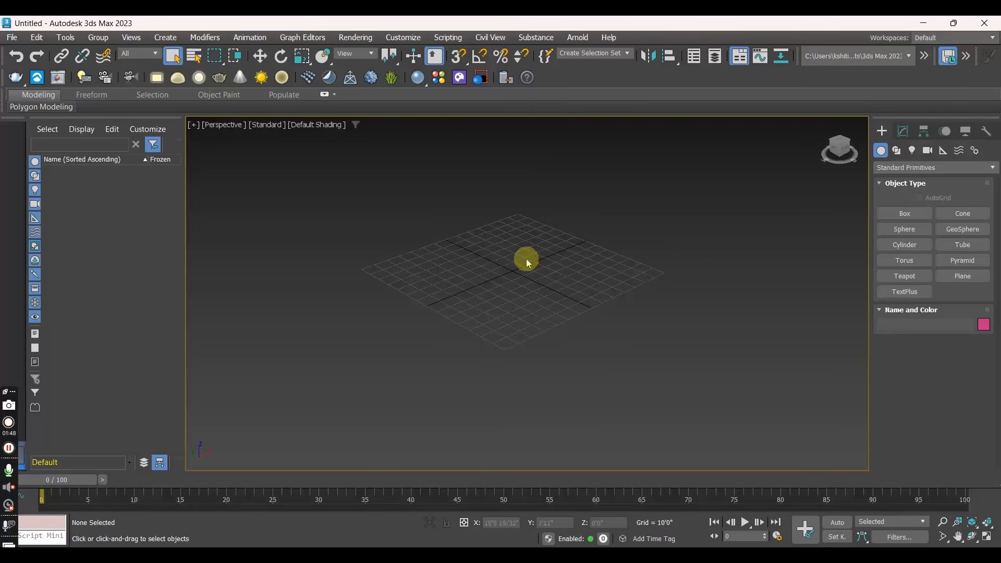
pyautogui.scroll(5, 510, 277)
pyautogui.scroll(-10, 510, 277)
pyautogui.scroll(5, 509, 275)
pyautogui.scroll(-3, 510, 277)
pyautogui.scroll(3, 510, 277)
pyautogui.scroll(2, 510, 278)
pyautogui.scroll(-3, 511, 277)
pyautogui.scroll(-2, 510, 277)
# - Inspect how zooming follows the pointer, first beside the Perspective grid and again near its centre
pyautogui.click(392, 328)
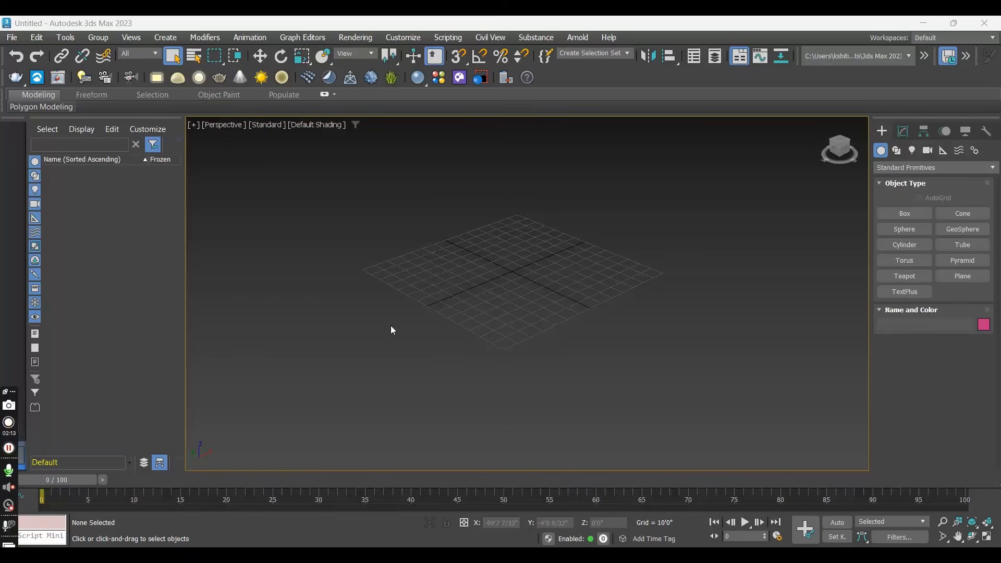
pyautogui.click(391, 325)
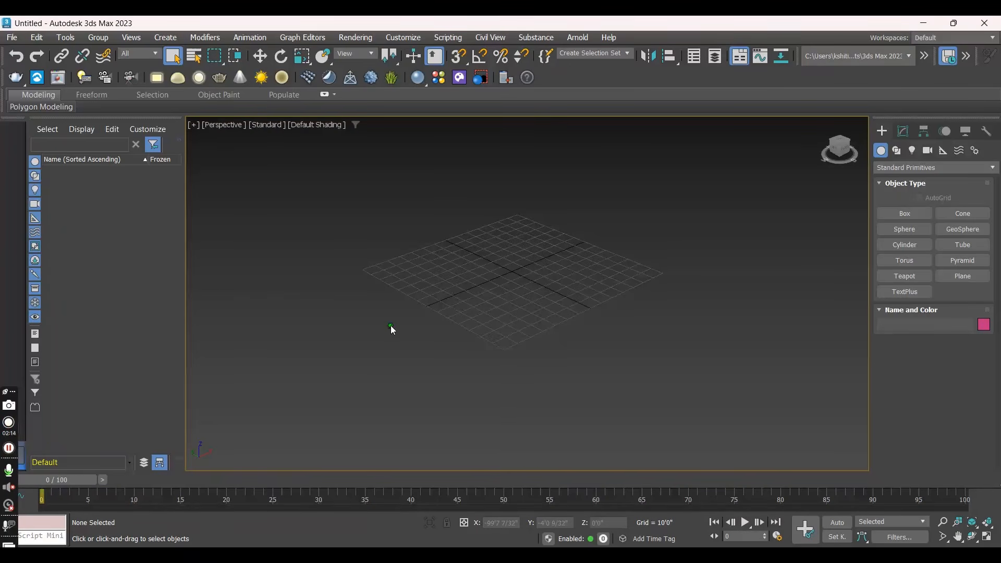
pyautogui.scroll(5, 390, 325)
pyautogui.scroll(-4, 390, 326)
pyautogui.scroll(5, 390, 326)
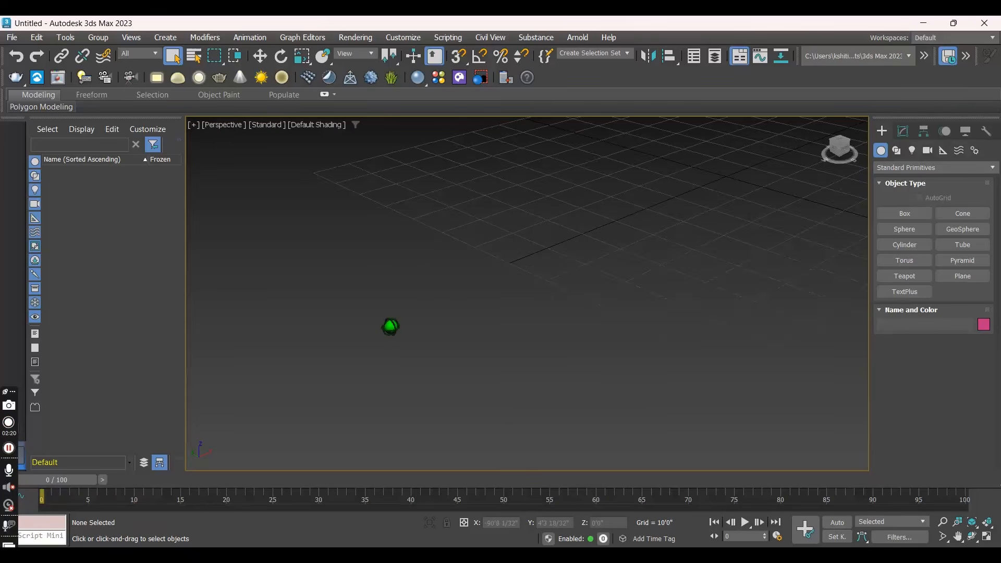
pyautogui.scroll(-5, 390, 326)
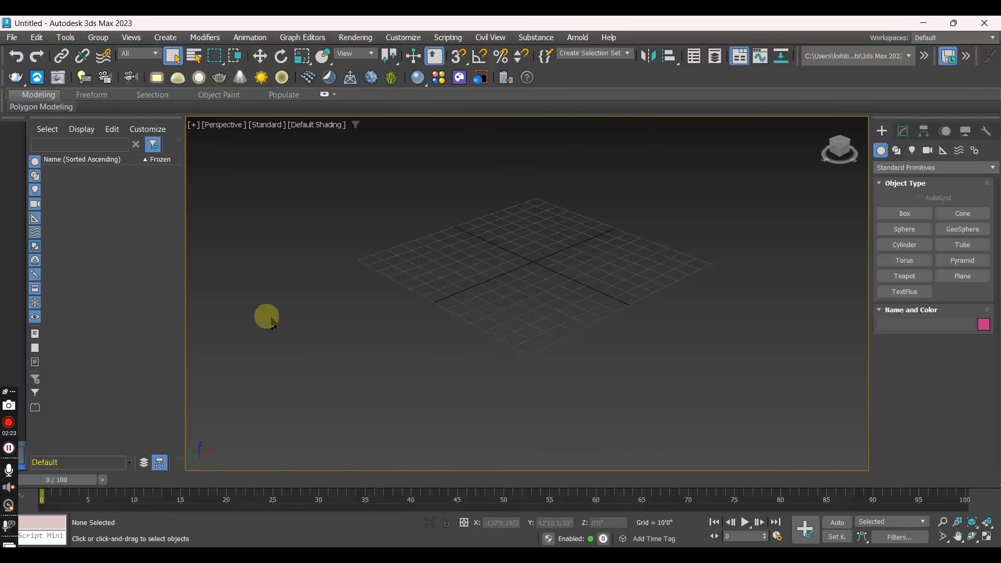
pyautogui.scroll(5, 549, 268)
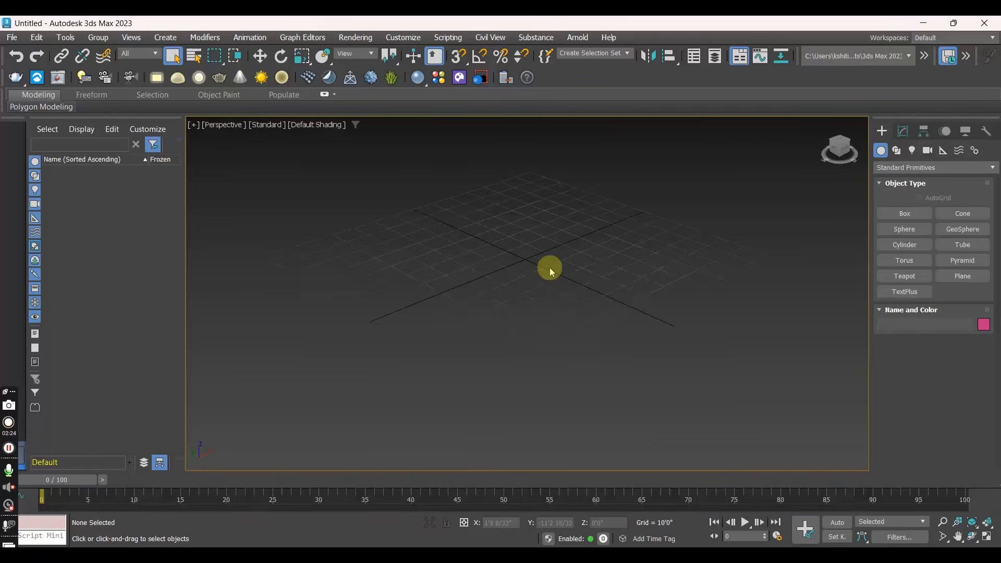
pyautogui.scroll(-4, 549, 272)
pyautogui.click(551, 266)
# - Examine the Perspective grid from different positions and angles by panning and orbiting the view
pyautogui.moveTo(551, 268); pyautogui.dragTo(509, 290, button='middle')
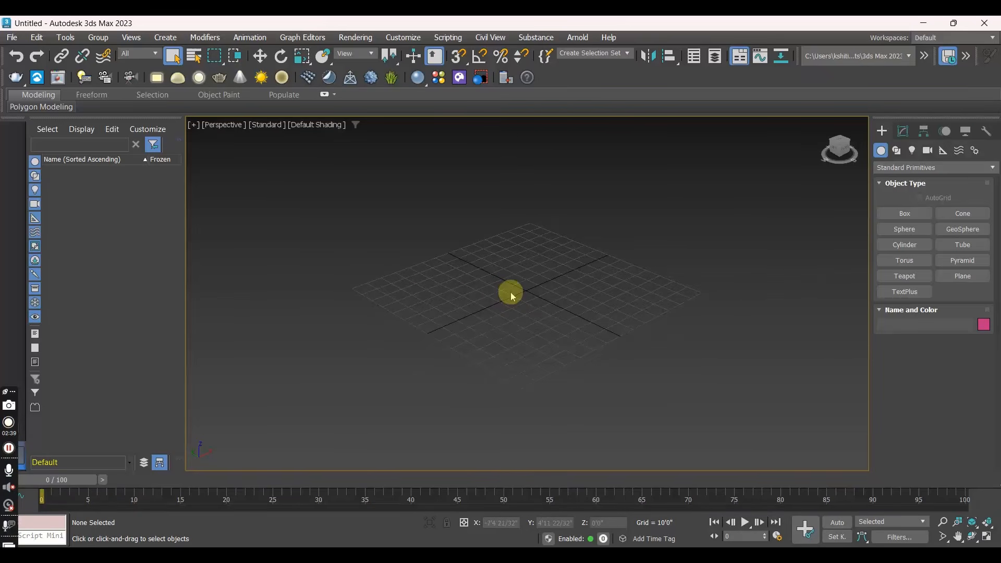
pyautogui.click(499, 297)
pyautogui.keyDown('alt'); pyautogui.moveTo(479, 304); pyautogui.dragTo(486, 306, button='middle'); pyautogui.keyUp('alt')
pyautogui.click(485, 305)
pyautogui.click(486, 308)
pyautogui.keyDown('alt'); pyautogui.moveTo(486, 308); pyautogui.dragTo(464, 307, button='middle'); pyautogui.keyUp('alt')
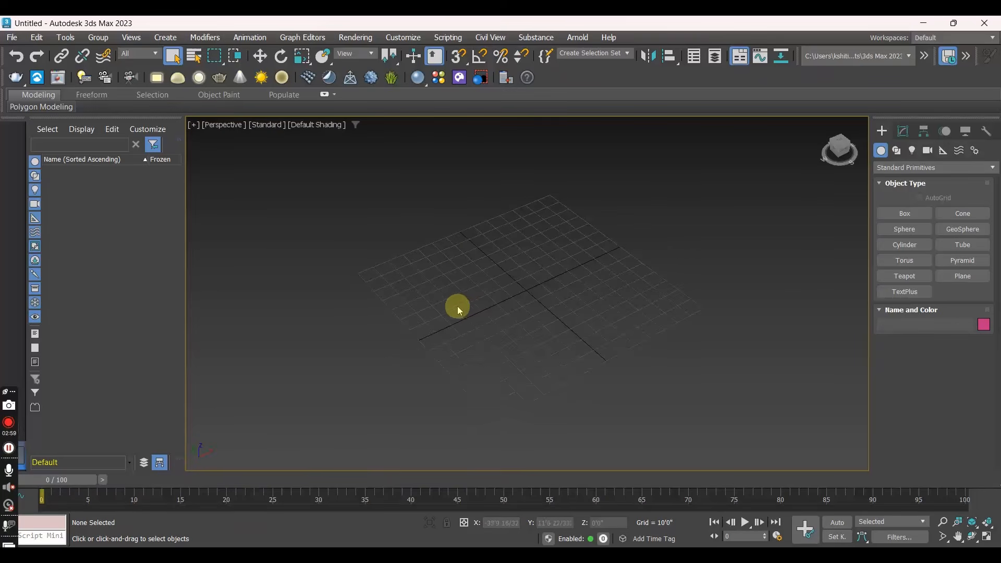
pyautogui.moveTo(524, 292); pyautogui.dragTo(512, 272, button='middle')
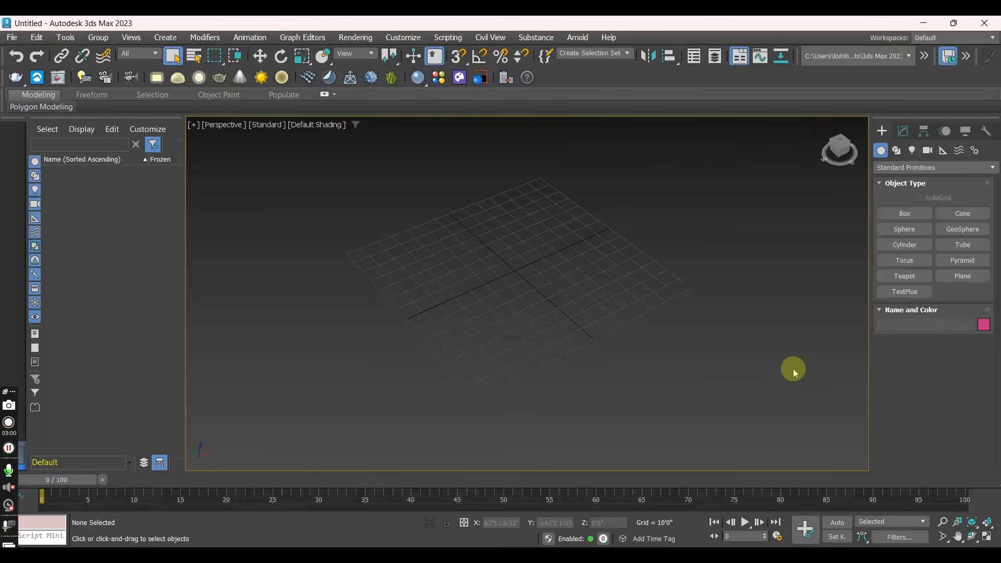
pyautogui.moveTo(486, 344)
pyautogui.keyDown('alt'); pyautogui.mouseDown(button='middle')
pyautogui.moveTo(505, 250)
pyautogui.moveTo(443, 371)
pyautogui.moveTo(512, 334)
pyautogui.moveTo(480, 252)
pyautogui.moveTo(476, 333)
pyautogui.moveTo(490, 359)
pyautogui.mouseUp(button='middle'); pyautogui.keyUp('alt')
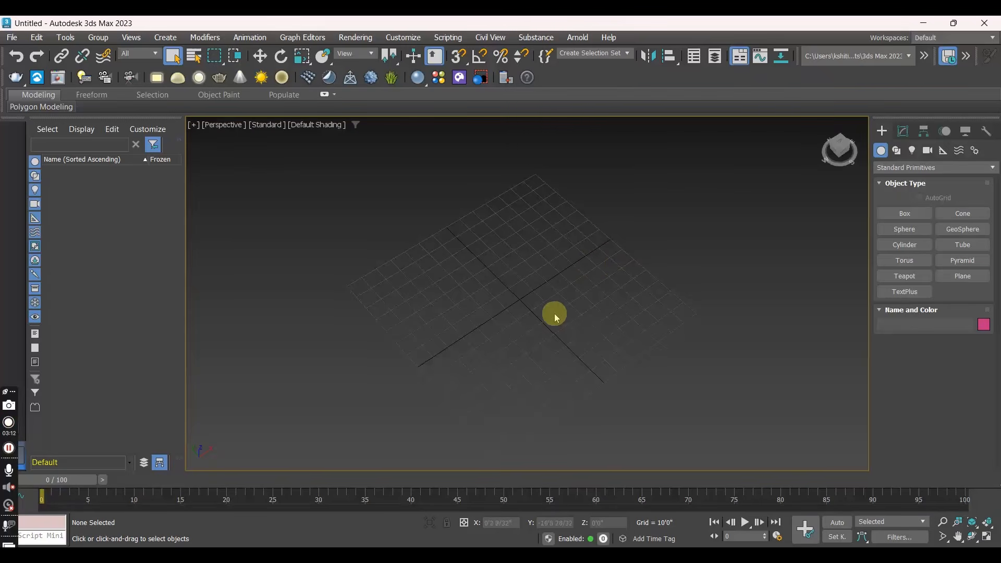
pyautogui.scroll(-4, 516, 292)
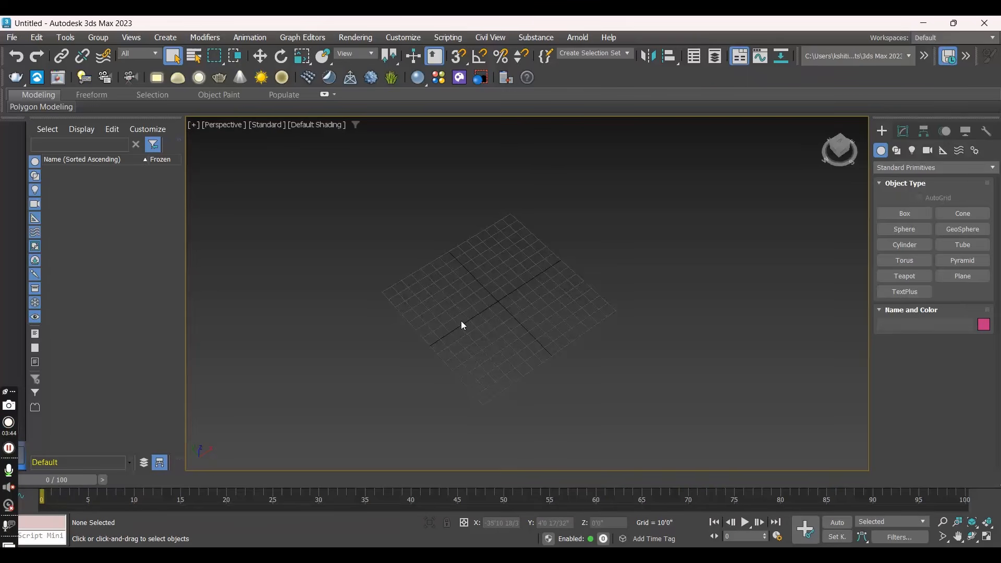
# - Open the units setup and choose US Standard display units as Feet w/Fractional Inches
pyautogui.click(402, 42)
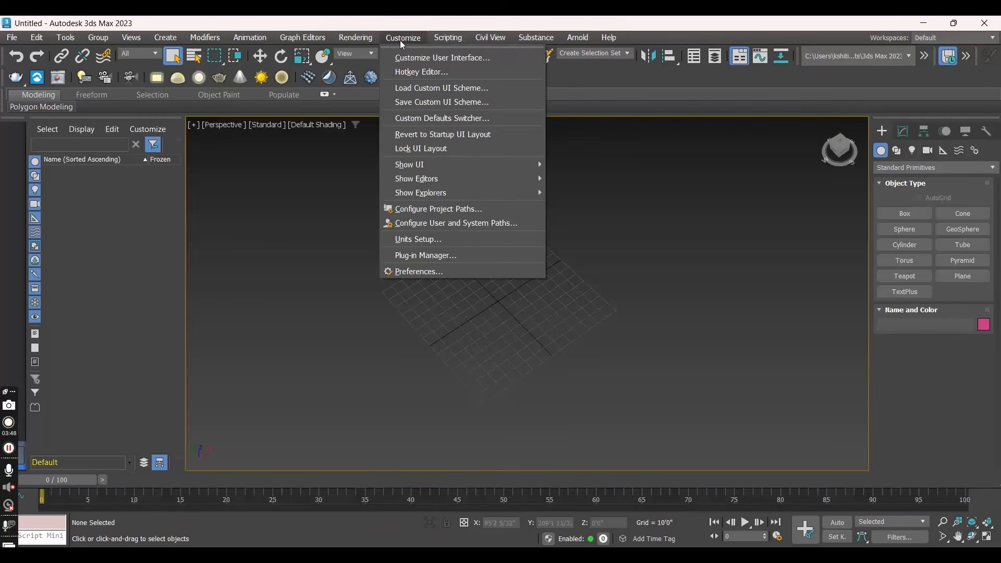
pyautogui.click(410, 243)
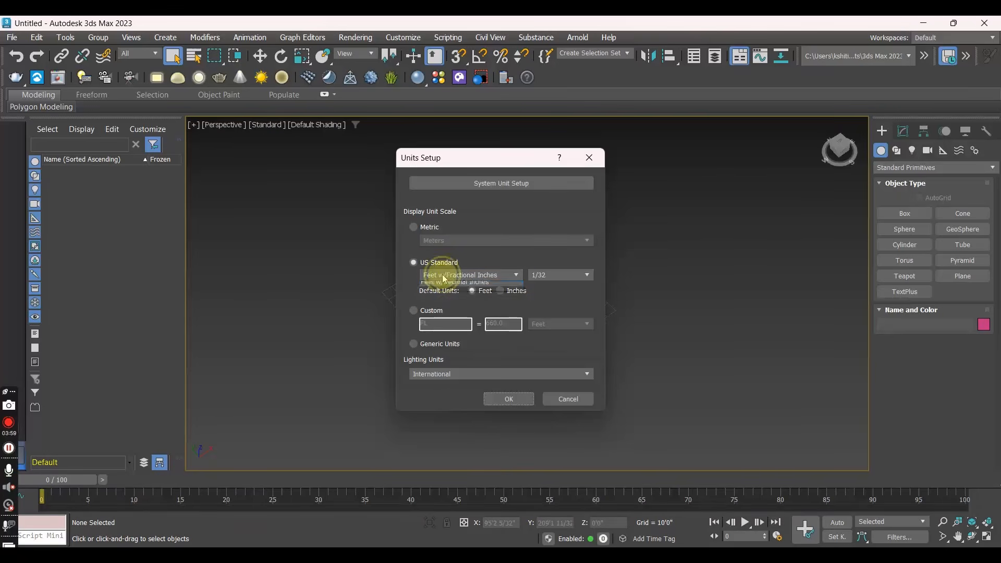
pyautogui.click(442, 276)
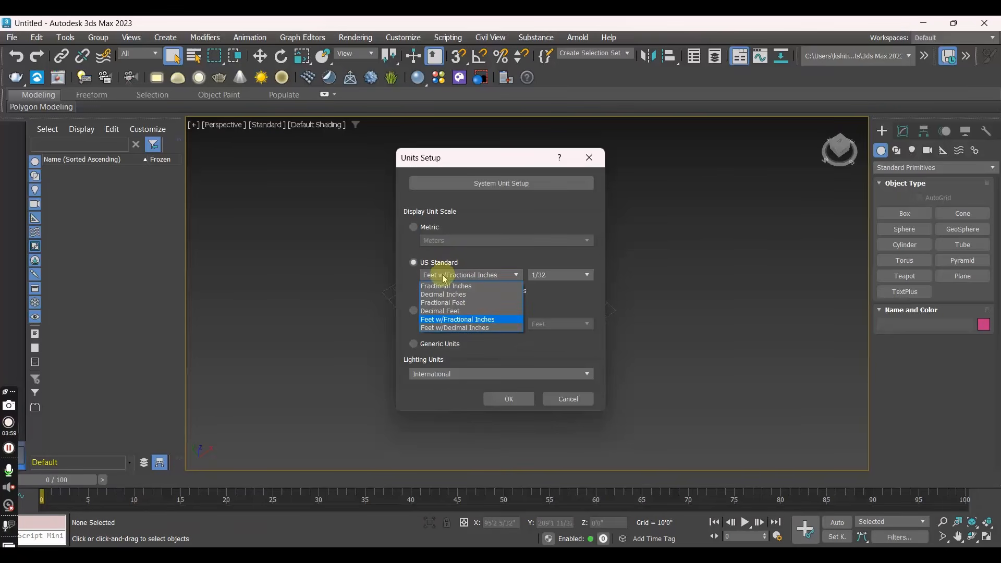
pyautogui.click(446, 318)
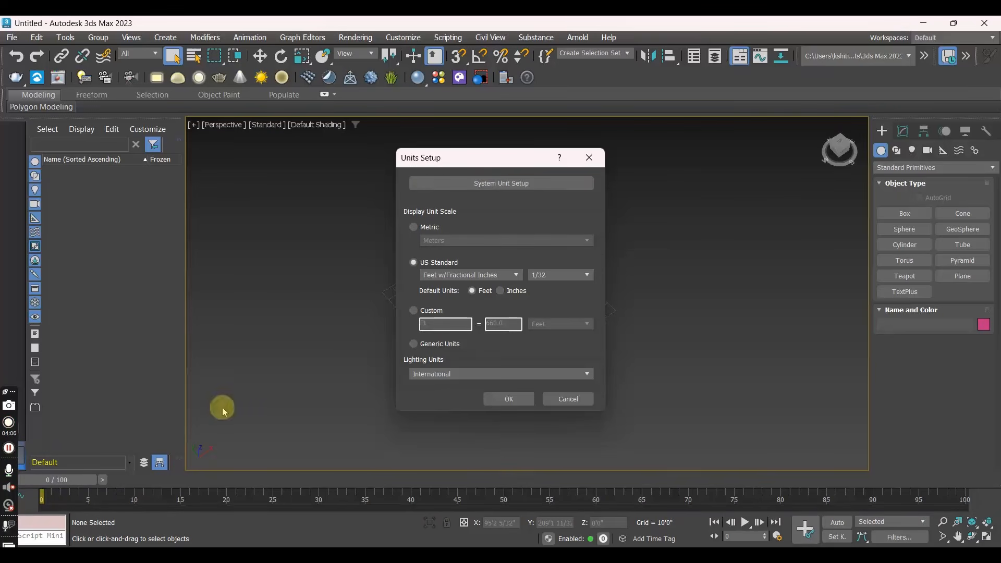
# - Confirm the system unit scale as 1 unit = 1.0 feet and apply the units setup
pyautogui.click(485, 189)
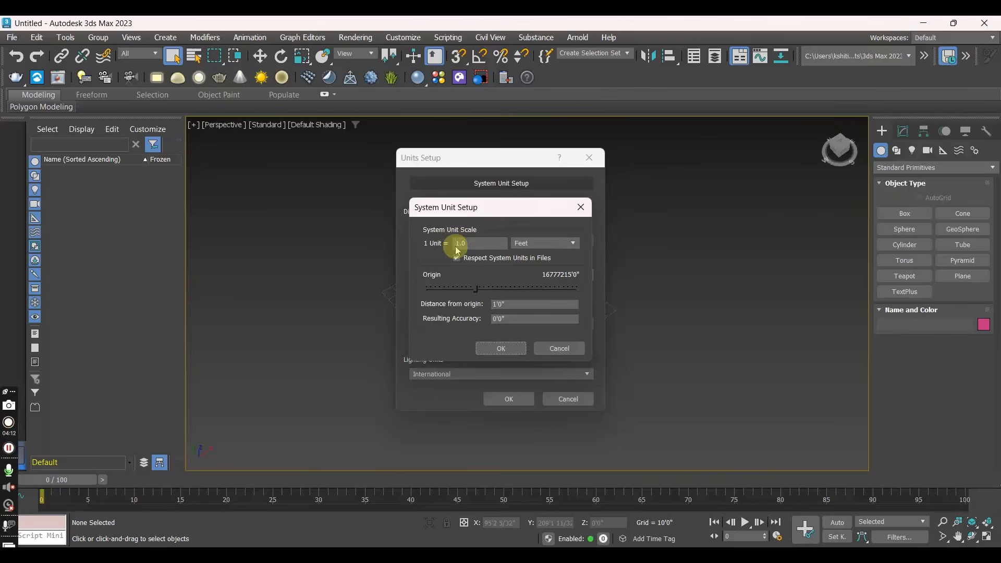
pyautogui.click(537, 247)
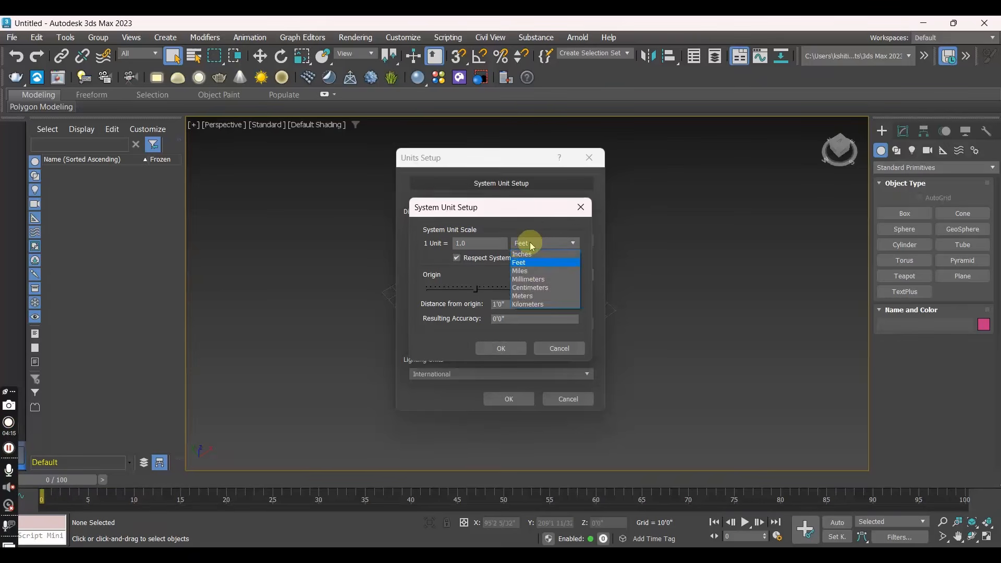
pyautogui.click(555, 207)
pyautogui.click(501, 349)
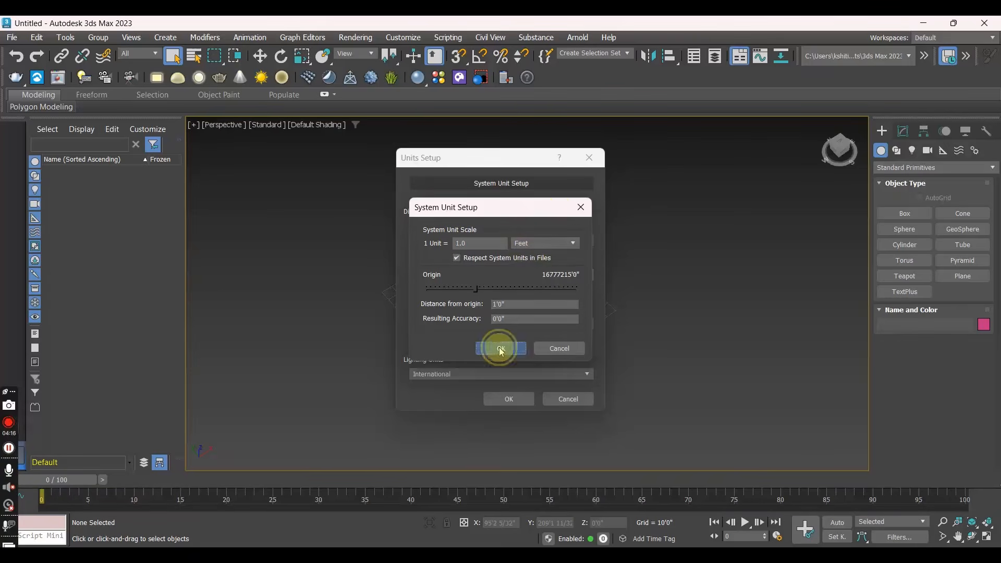
pyautogui.click(500, 399)
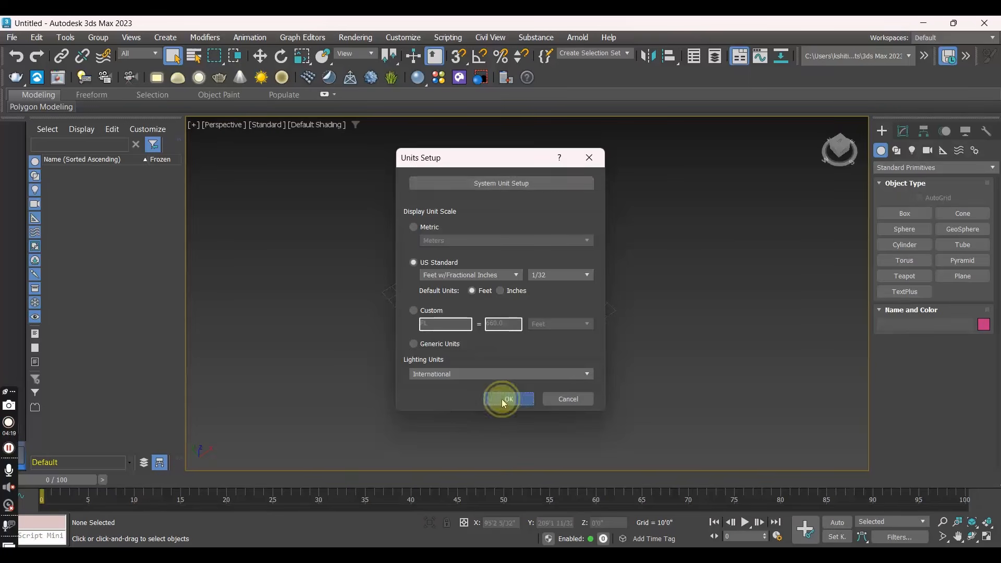
# - Create a box on the Perspective grid, about 125'6" long, 129'5" wide and 100'4" high
pyautogui.scroll(2, 500, 315)
pyautogui.scroll(2, 502, 316)
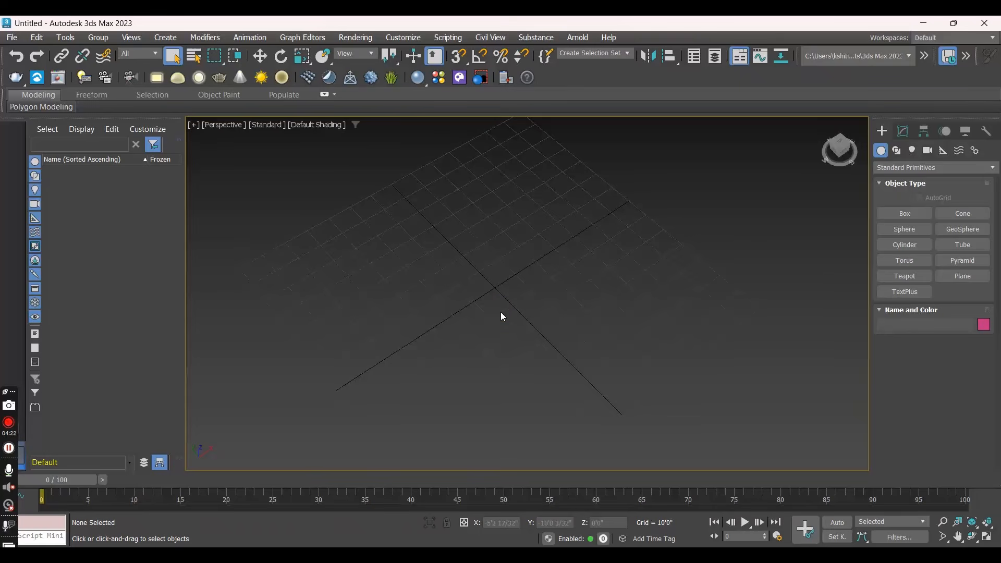
pyautogui.scroll(-2, 502, 316)
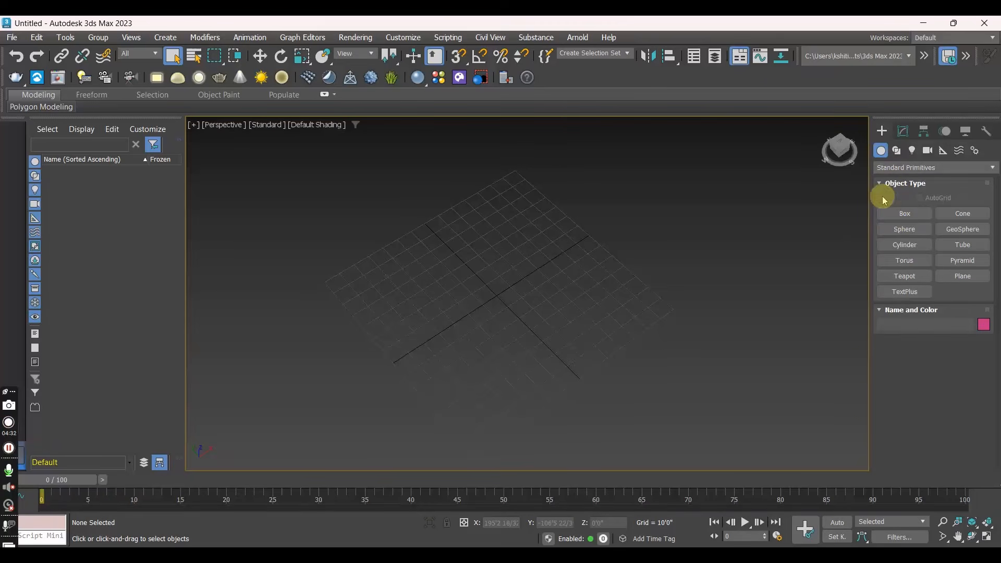
pyautogui.click(883, 131)
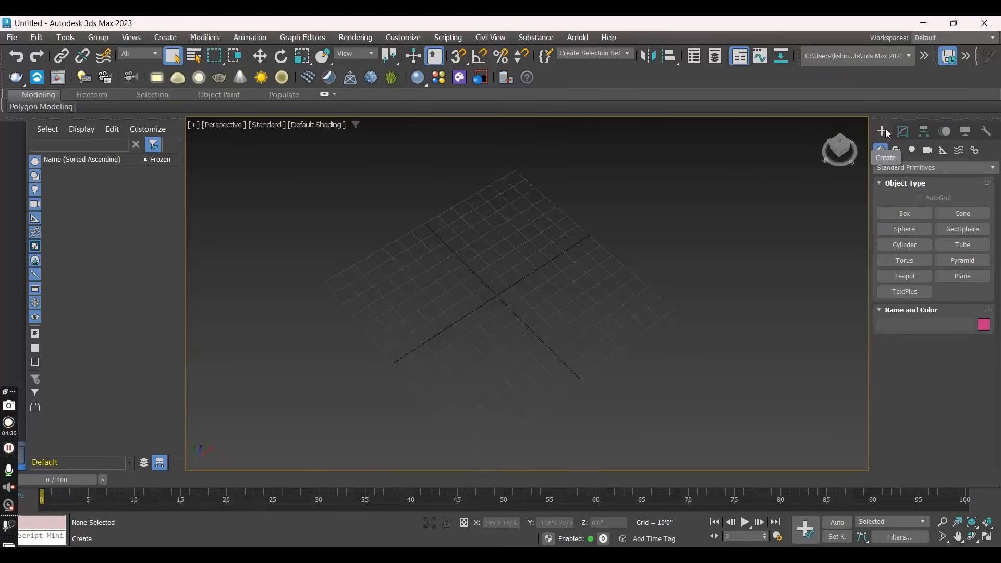
pyautogui.click(885, 132)
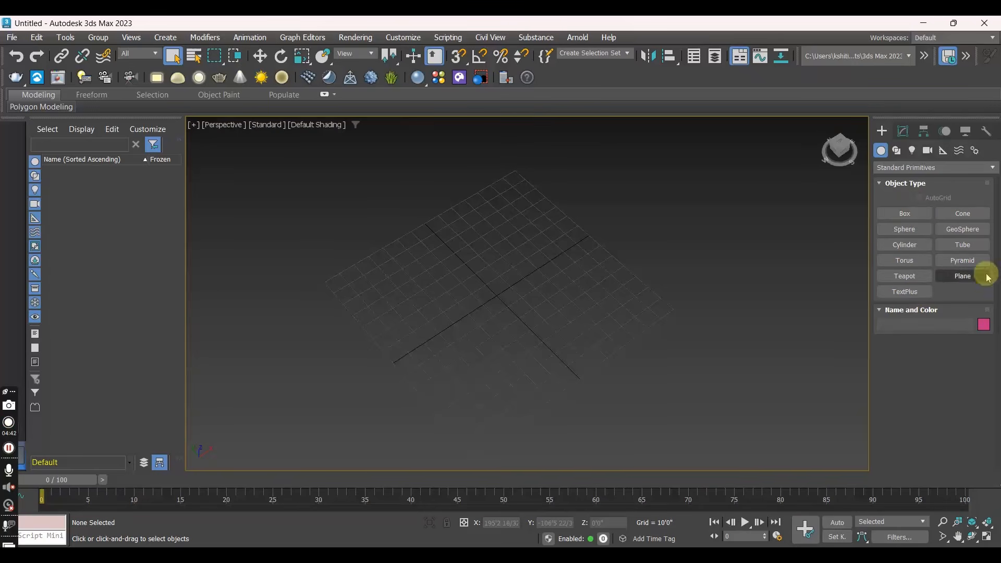
pyautogui.click(918, 213)
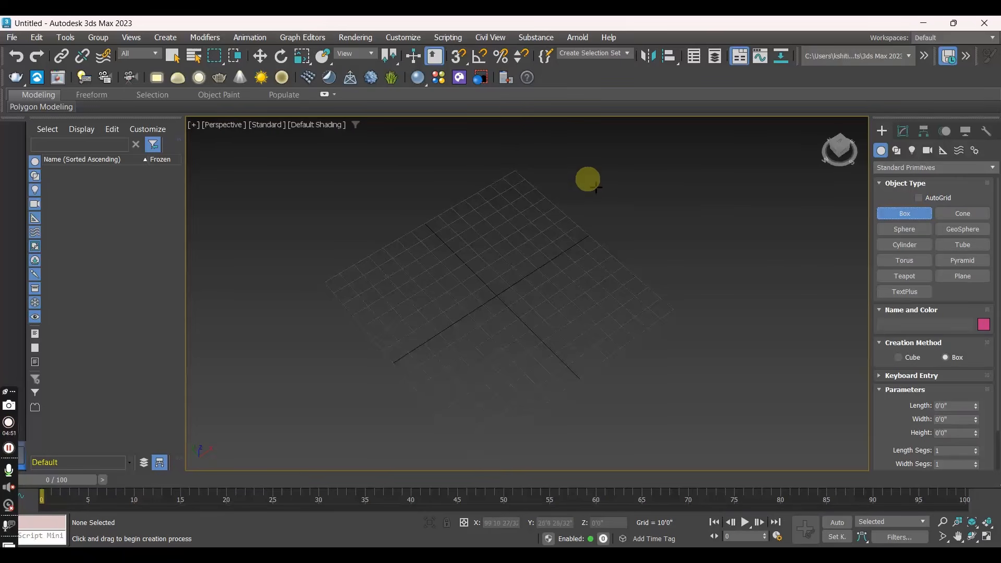
pyautogui.click(425, 288)
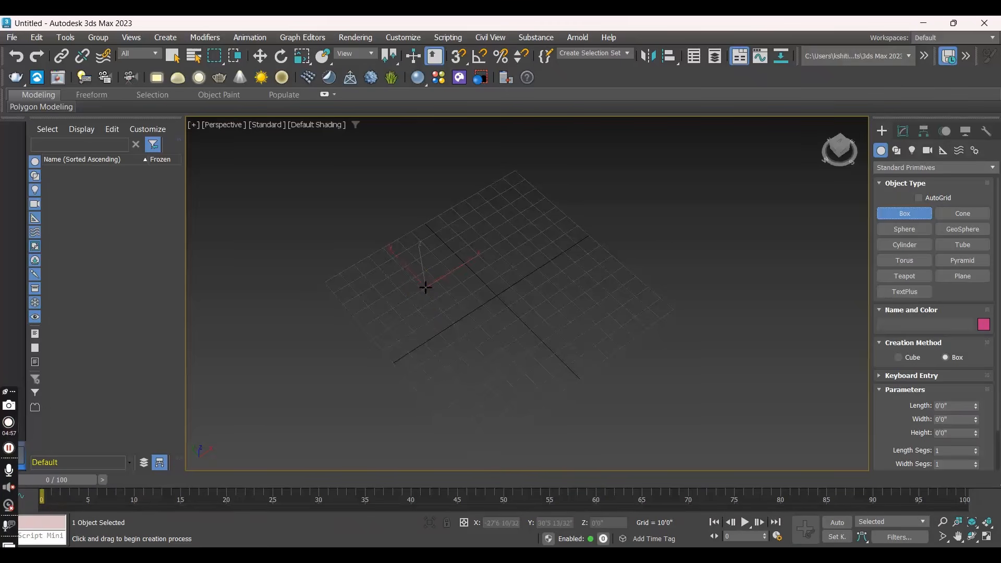
pyautogui.moveTo(425, 287); pyautogui.dragTo(746, 308)
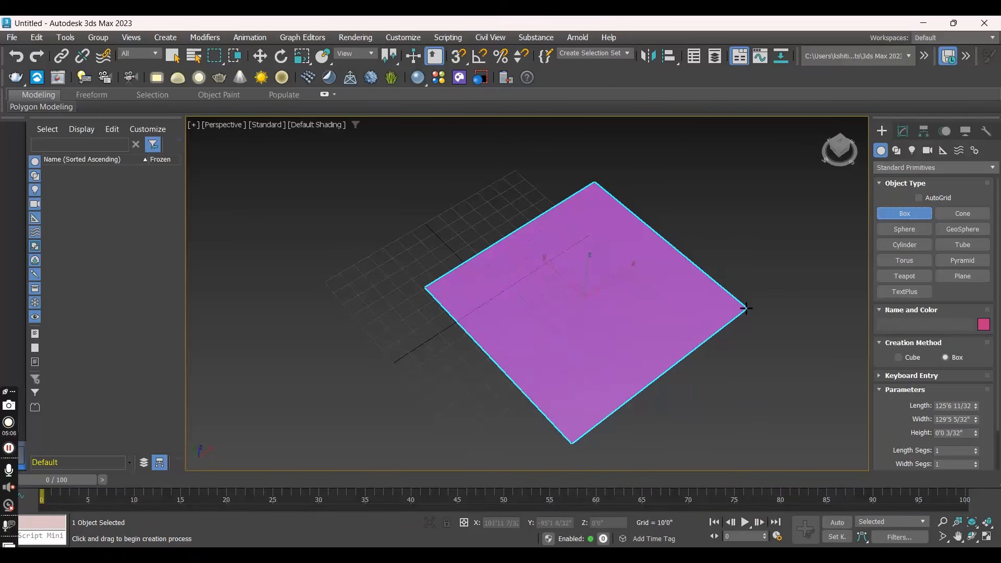
pyautogui.click(746, 308)
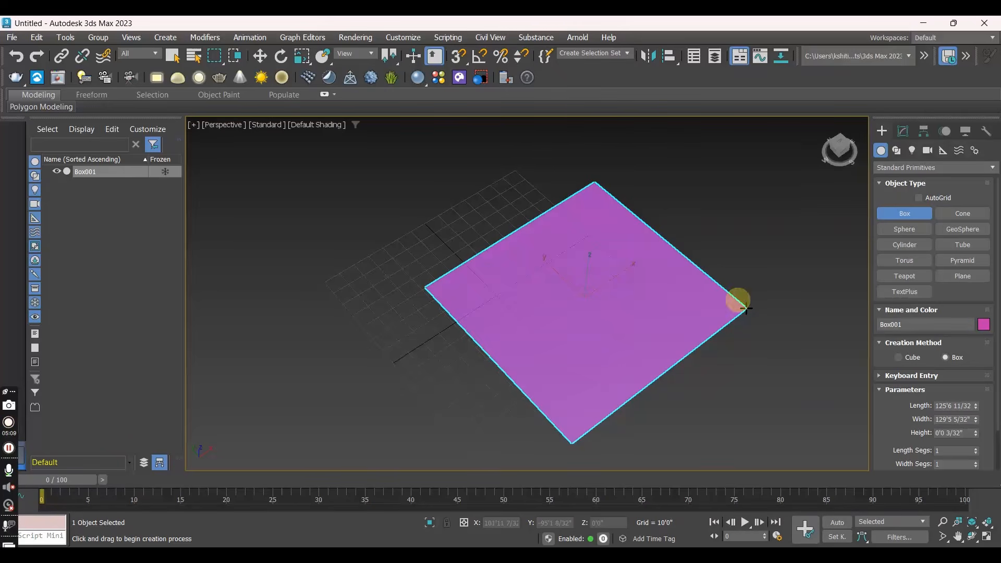
pyautogui.moveTo(746, 308); pyautogui.dragTo(758, 132)
pyautogui.click(758, 132)
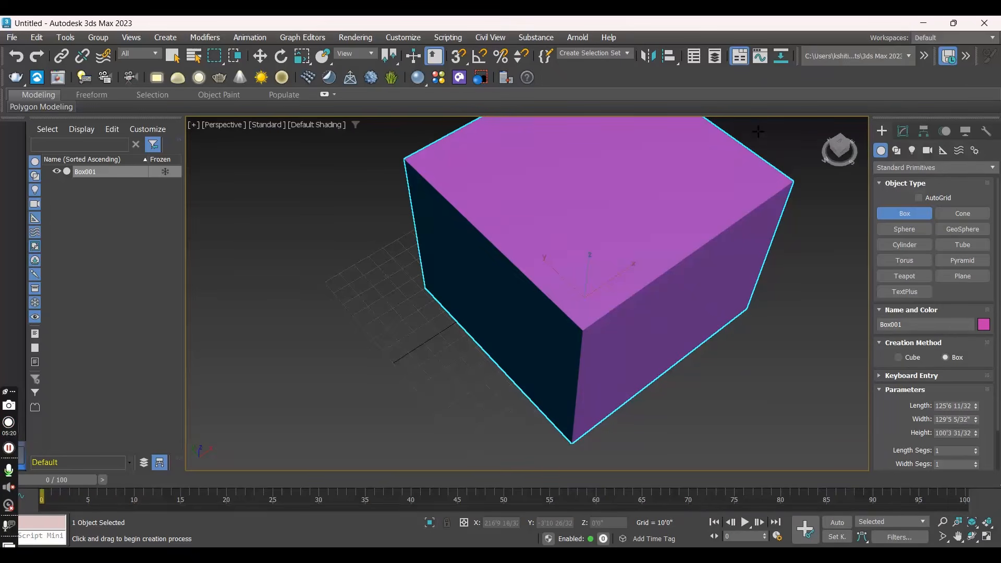
# - Examine the new box from different angles and distances, including its front, side and top faces
pyautogui.scroll(-3, 313, 360)
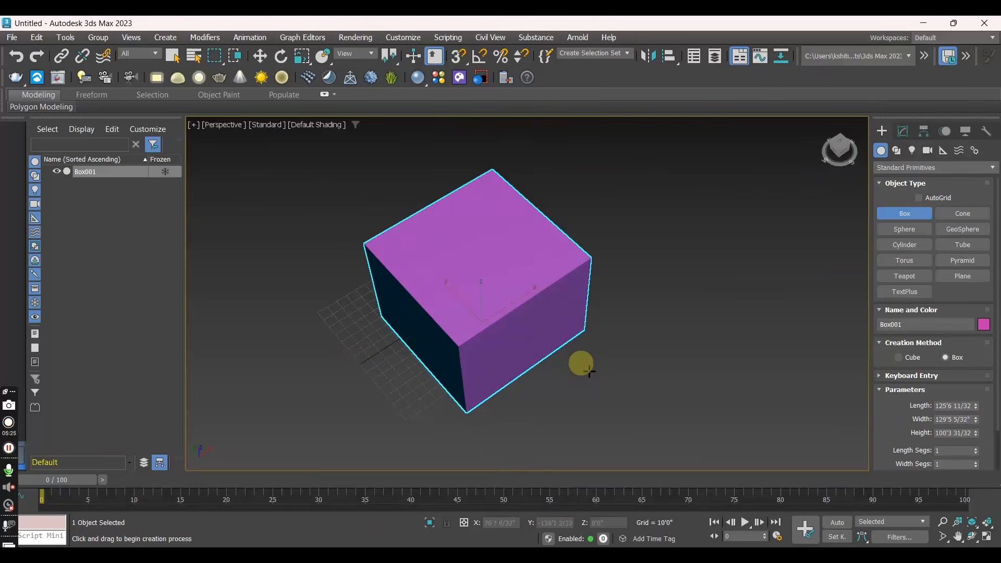
pyautogui.moveTo(563, 384); pyautogui.dragTo(559, 335, button='middle')
pyautogui.scroll(3, 537, 291)
pyautogui.scroll(-5, 537, 292)
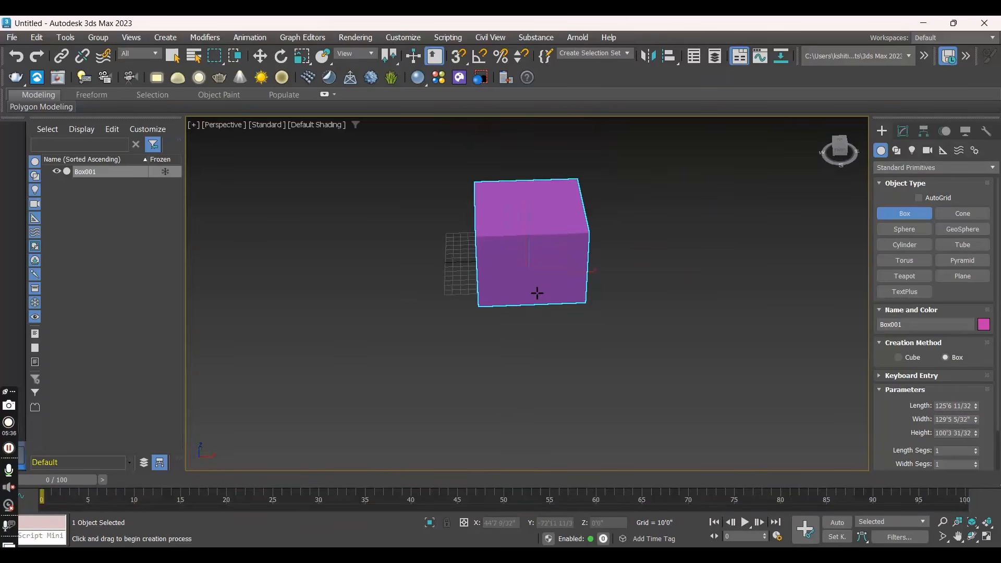
pyautogui.scroll(2, 537, 272)
pyautogui.scroll(-3, 537, 272)
pyautogui.moveTo(535, 277); pyautogui.dragTo(447, 327, button='middle')
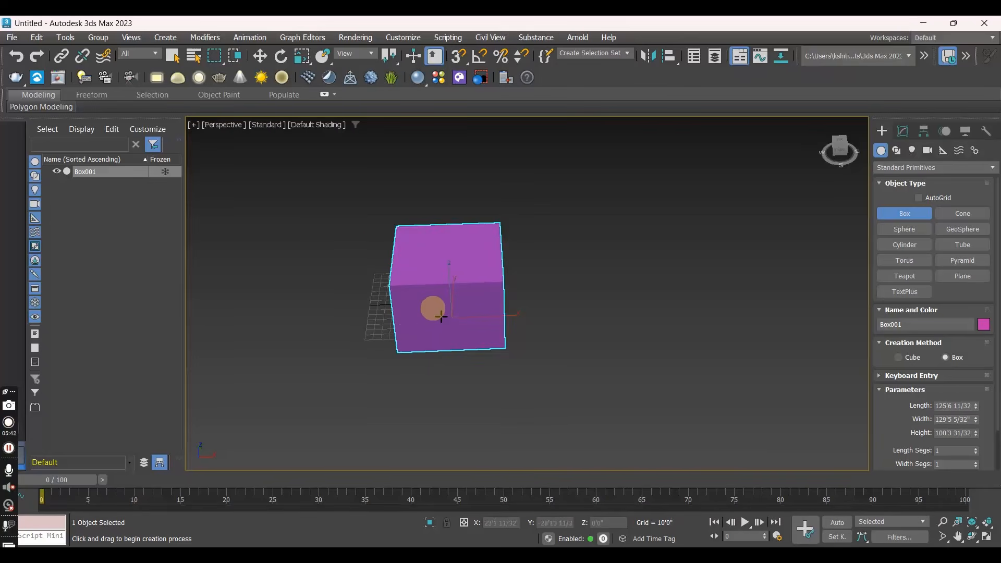
pyautogui.scroll(2, 440, 317)
pyautogui.moveTo(440, 317); pyautogui.dragTo(408, 346, button='middle')
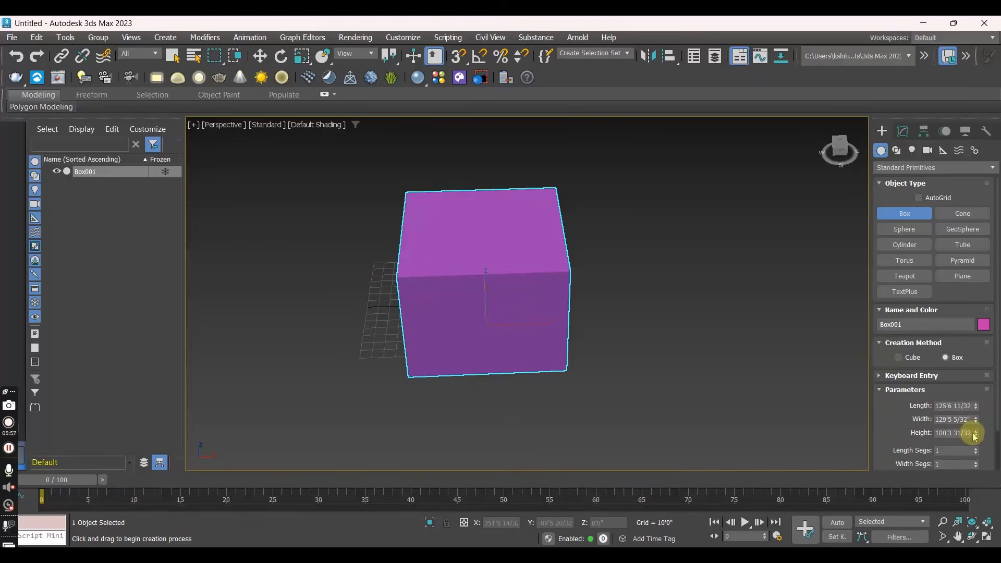
pyautogui.scroll(3, 424, 349)
pyautogui.keyDown('alt'); pyautogui.moveTo(424, 349); pyautogui.dragTo(406, 335, button='middle'); pyautogui.keyUp('alt')
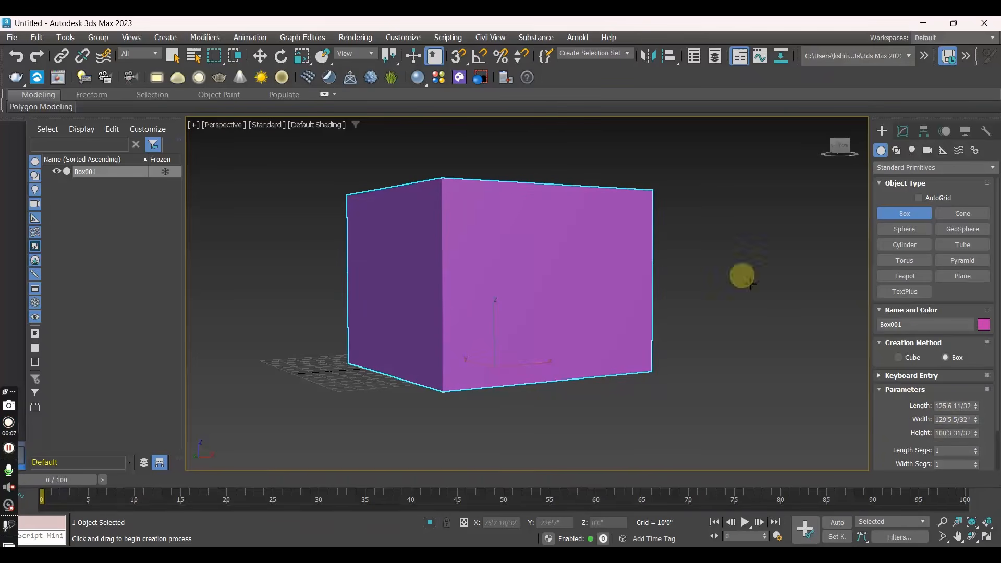
pyautogui.keyDown('alt'); pyautogui.moveTo(455, 311); pyautogui.dragTo(528, 322, button='middle'); pyautogui.keyUp('alt')
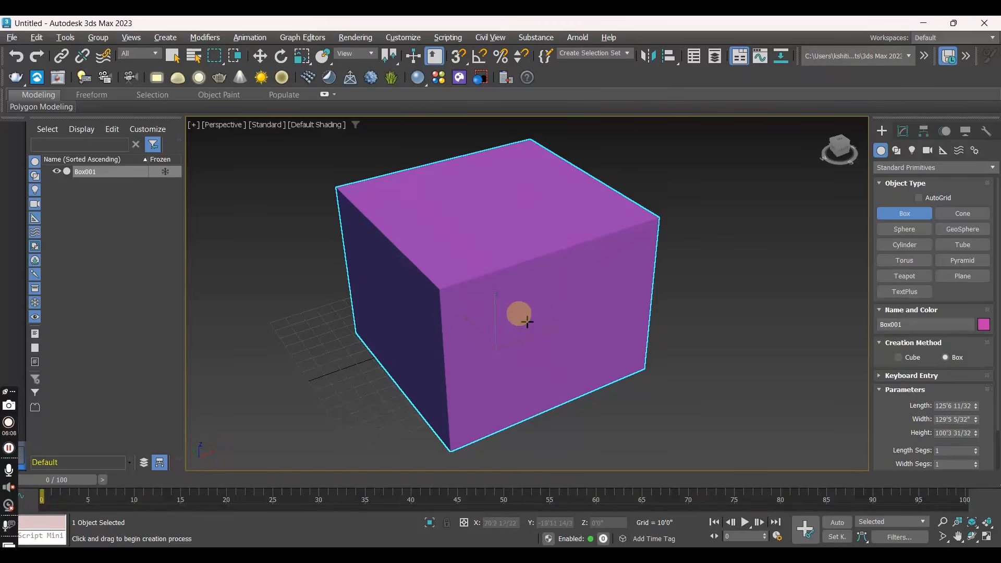
# - Set the box's height to 11 feet
pyautogui.doubleClick(960, 432)
pyautogui.press('BackSpace')
pyautogui.moveTo(958, 431); pyautogui.dragTo(917, 433)
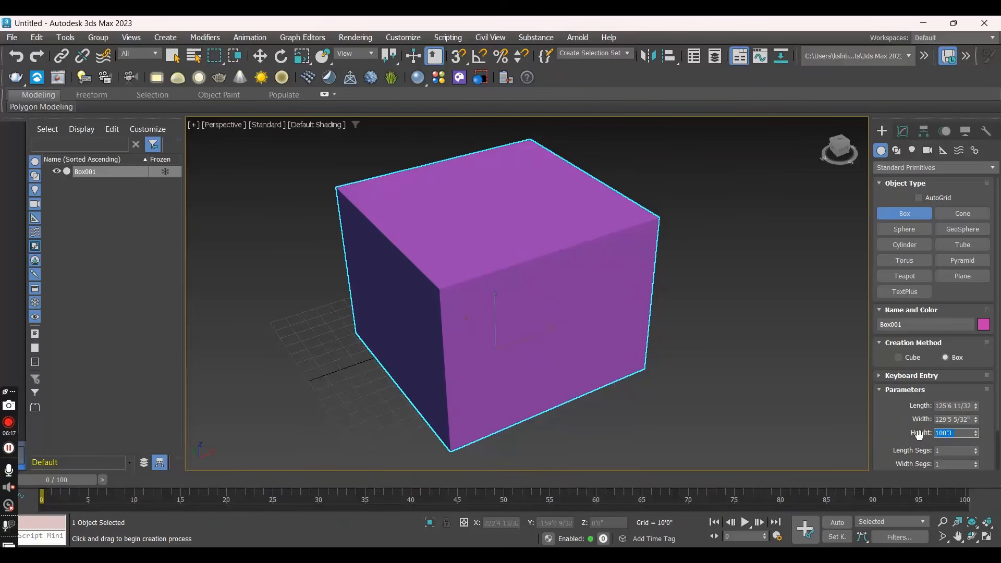
pyautogui.write('11')
pyautogui.press('Return')
# - Set the box's length to 10 feet
pyautogui.scroll(6, 504, 414)
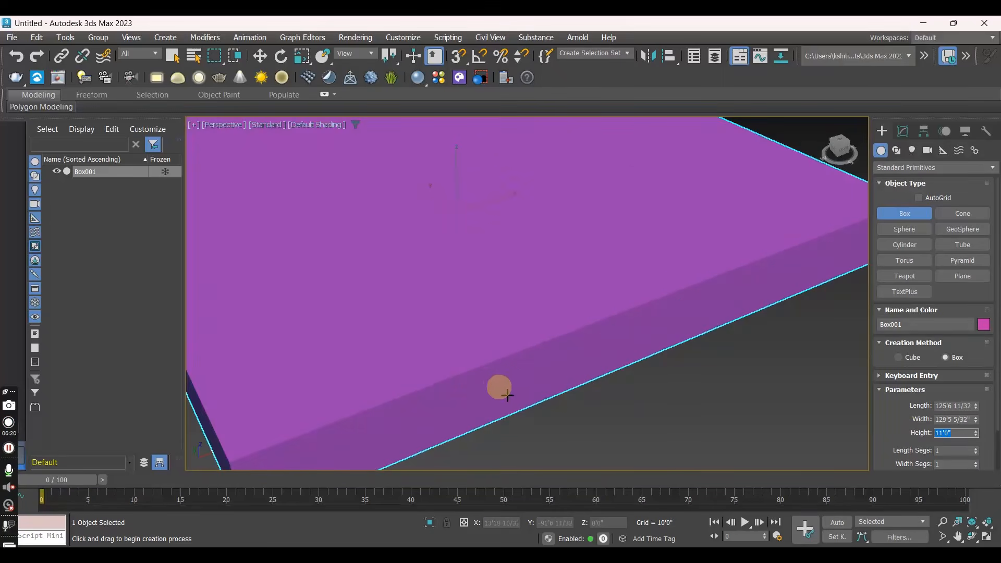
pyautogui.scroll(-6, 505, 394)
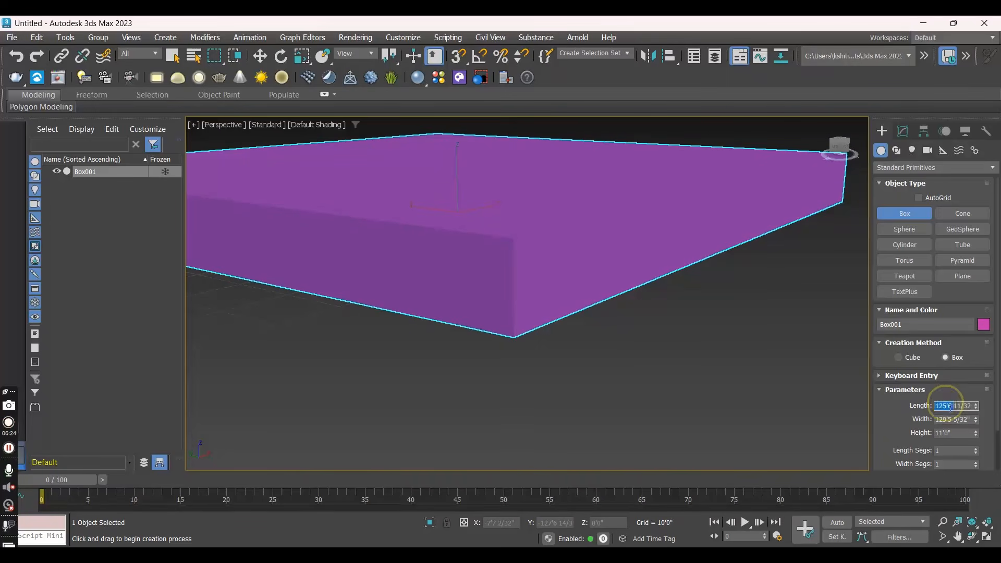
pyautogui.moveTo(953, 405); pyautogui.dragTo(927, 404)
pyautogui.write('10')
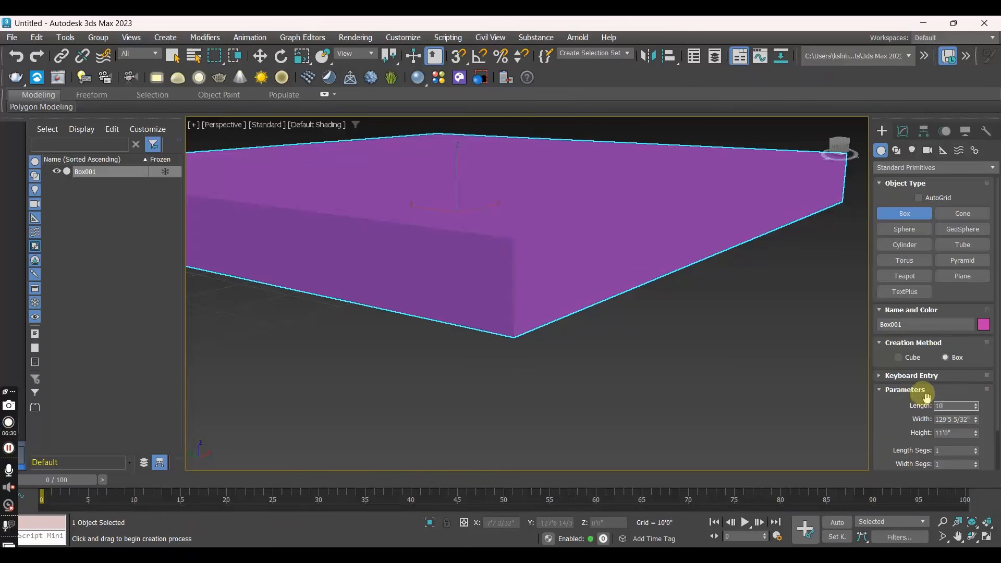
pyautogui.press('Return')
# - Set the box's width to 15 feet
pyautogui.scroll(-3, 580, 320)
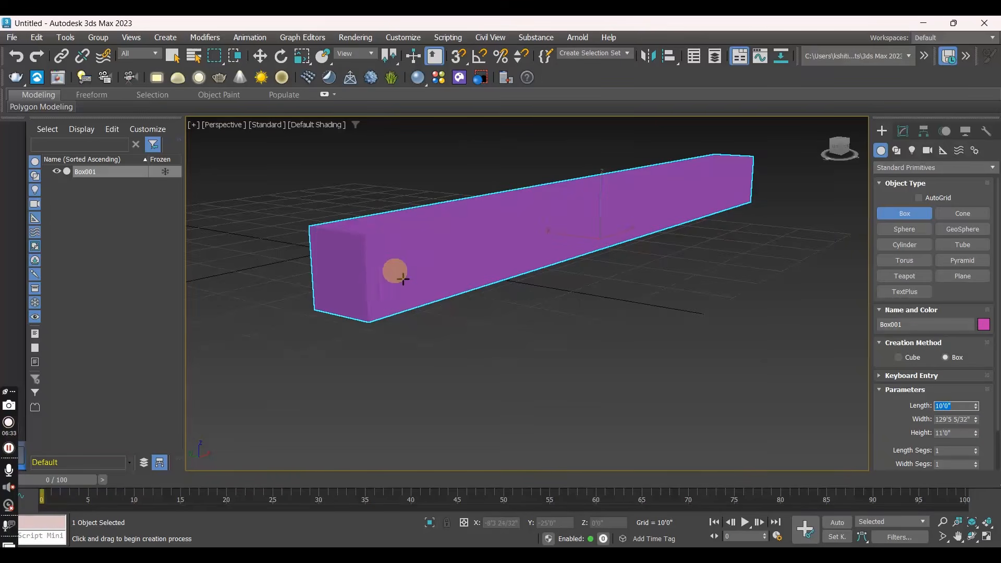
pyautogui.moveTo(480, 292); pyautogui.dragTo(552, 311, button='middle')
pyautogui.scroll(3, 545, 308)
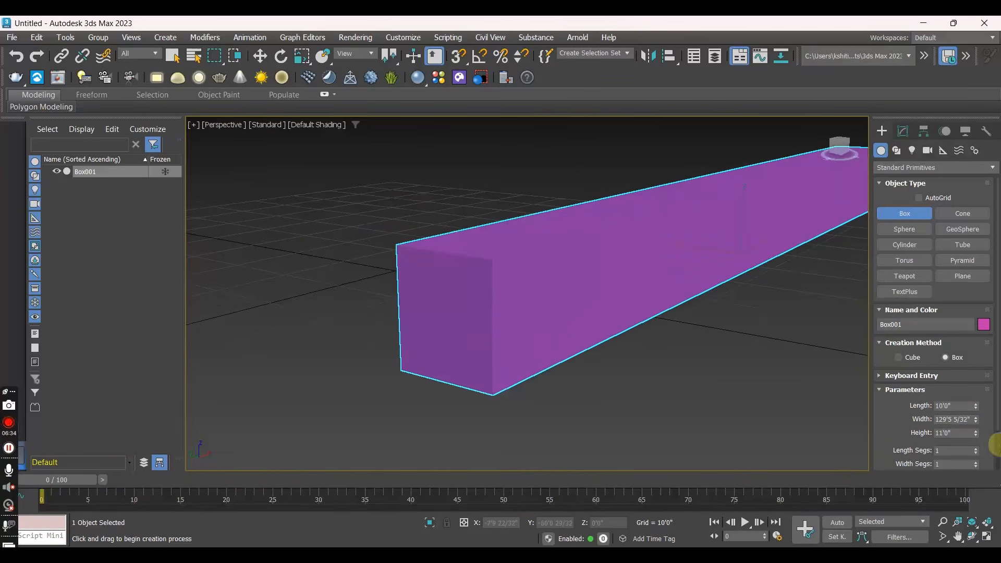
pyautogui.doubleClick(963, 418)
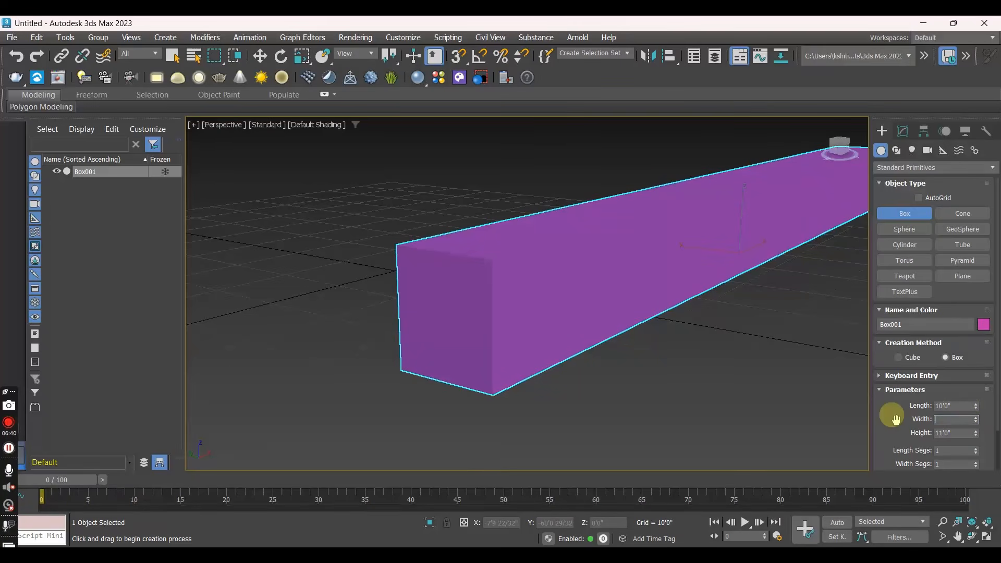
pyautogui.write('15\'0"')
# - Create two larger boxes beside and behind the first one, with bases about 25' by 29' and 37' by 30'
pyautogui.keyDown('alt'); pyautogui.moveTo(714, 267); pyautogui.dragTo(536, 333, button='middle'); pyautogui.keyUp('alt')
pyautogui.keyDown('alt'); pyautogui.moveTo(489, 294); pyautogui.dragTo(437, 299, button='middle'); pyautogui.keyUp('alt')
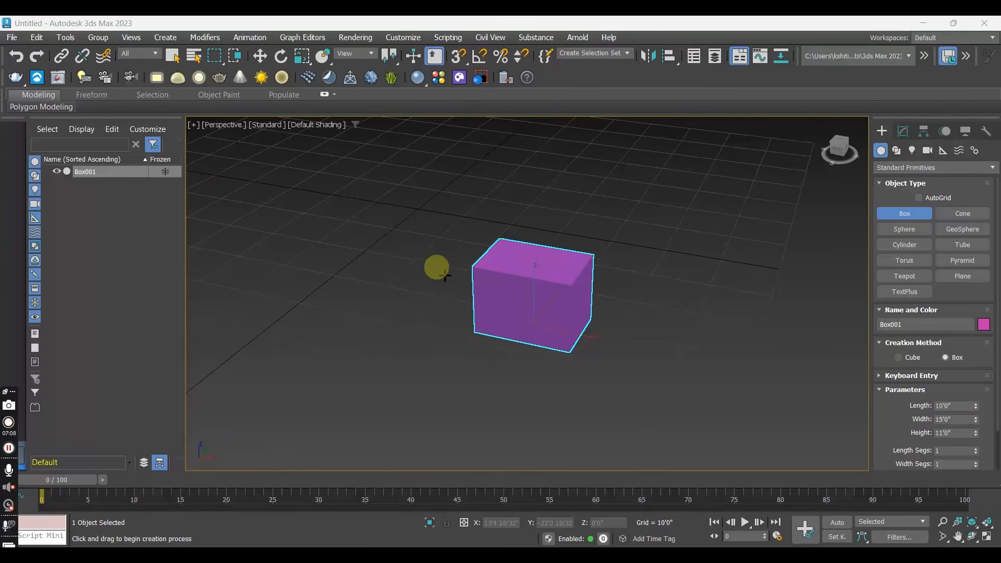
pyautogui.moveTo(305, 262); pyautogui.dragTo(380, 373)
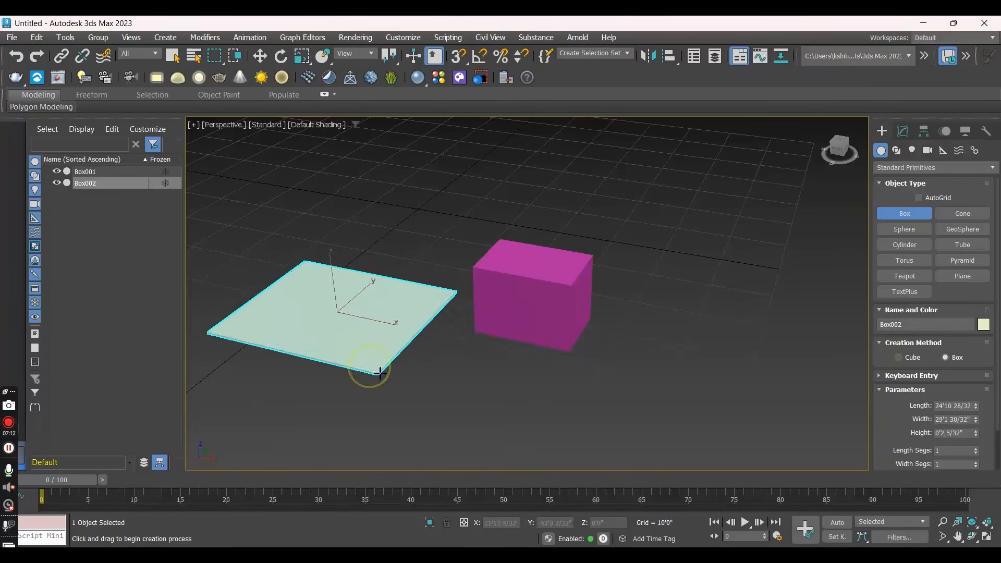
pyautogui.click(407, 265)
pyautogui.moveTo(556, 209); pyautogui.dragTo(660, 331)
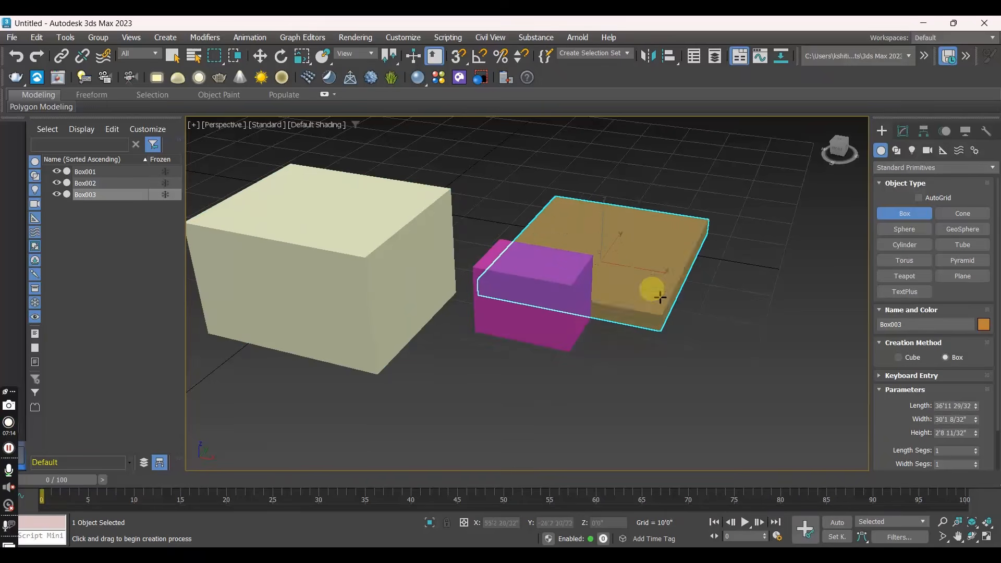
pyautogui.click(657, 225)
# - Create two more boxes: one about 25'1" by 15'3" by 20'7" on the far side, and one about 8'4" by 13'3" by 12'1" in front
pyautogui.moveTo(723, 302); pyautogui.dragTo(806, 412)
pyautogui.click(843, 276)
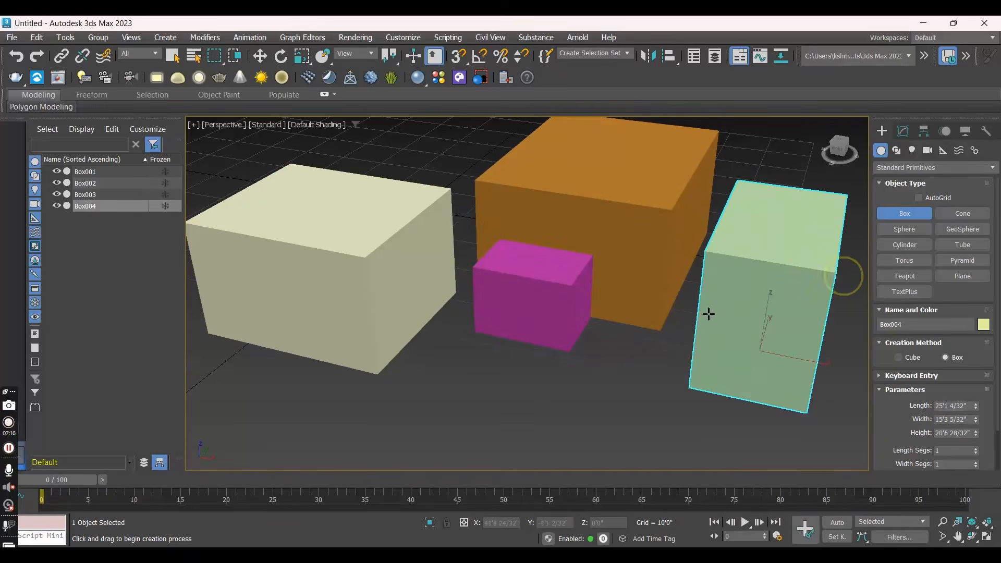
pyautogui.moveTo(493, 371); pyautogui.dragTo(554, 420)
pyautogui.click(612, 343)
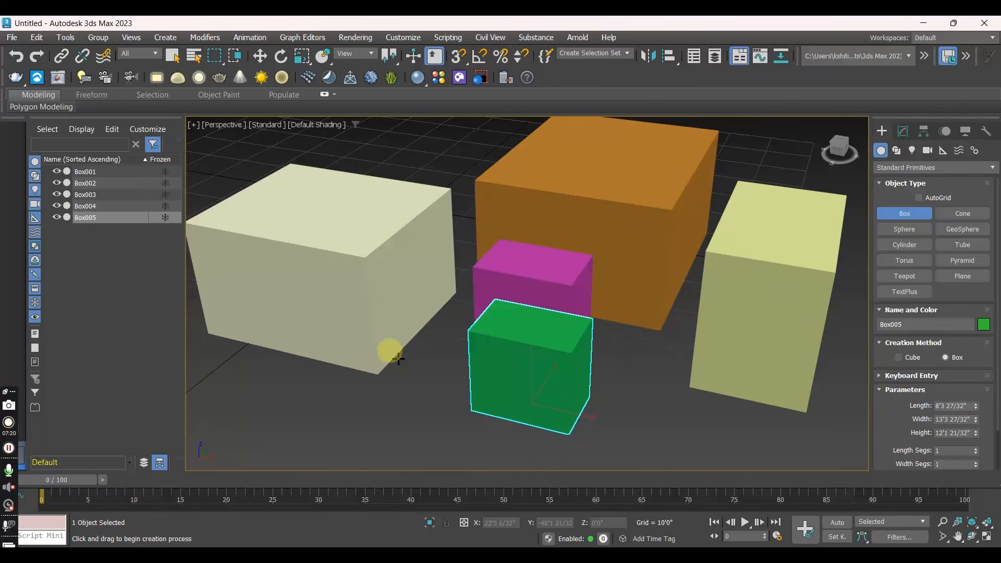
pyautogui.rightClick(434, 383)
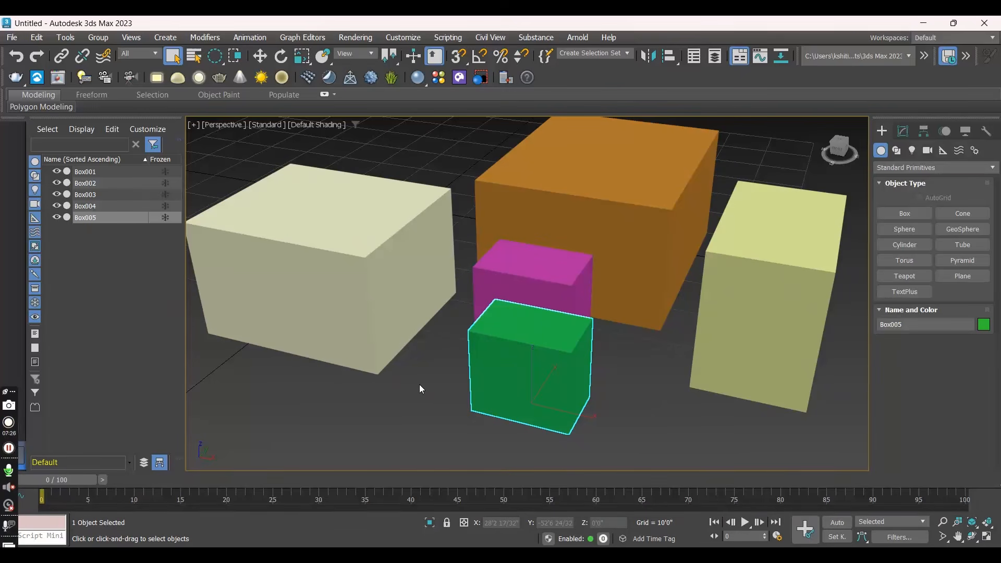
# - Create three spheres of increasing size around the boxes, the largest with a radius of about 61 feet
pyautogui.scroll(-3, 418, 355)
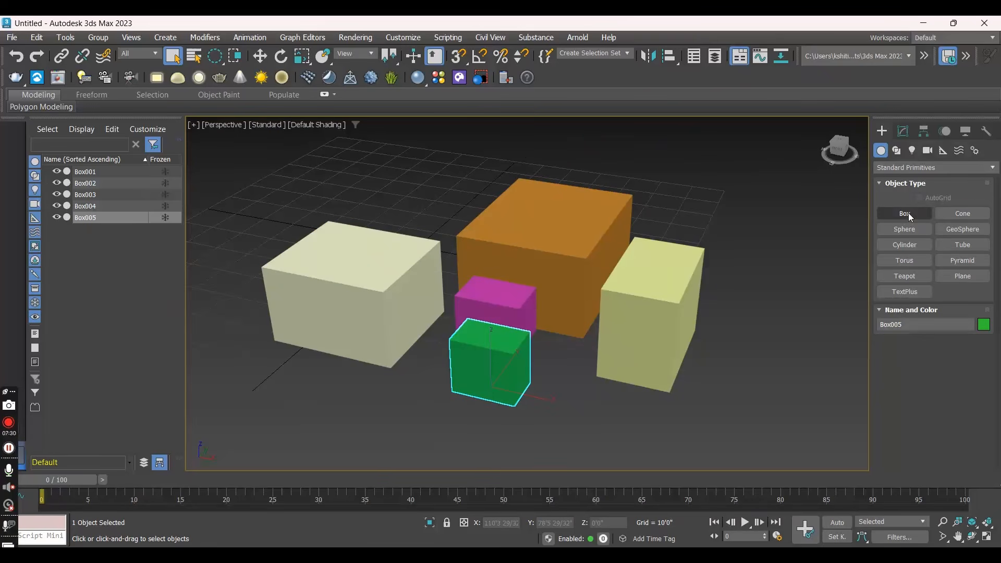
pyautogui.click(905, 230)
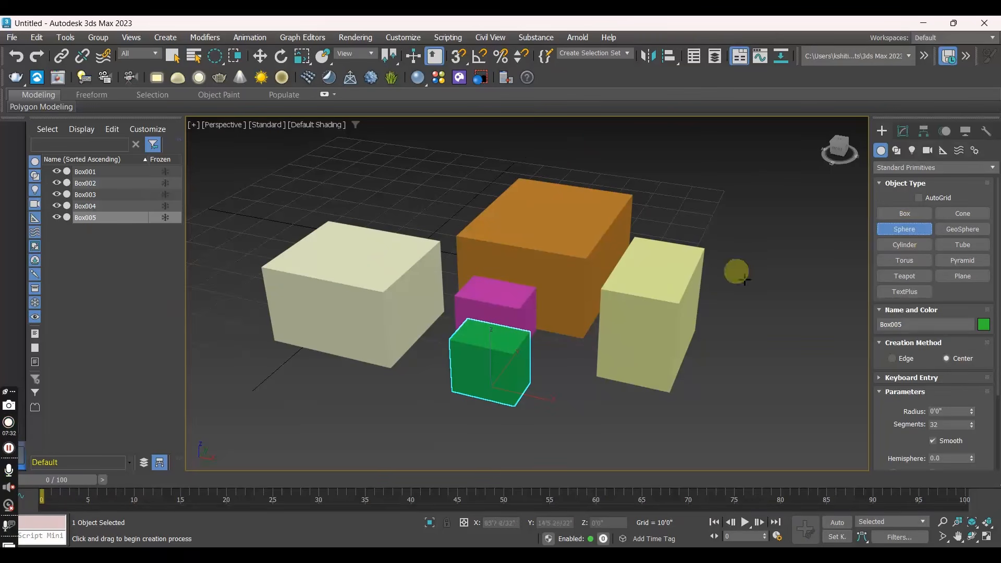
pyautogui.moveTo(288, 381); pyautogui.dragTo(349, 427)
pyautogui.scroll(-3, 349, 428)
pyautogui.moveTo(472, 418); pyautogui.dragTo(513, 453)
pyautogui.moveTo(551, 307); pyautogui.dragTo(599, 359)
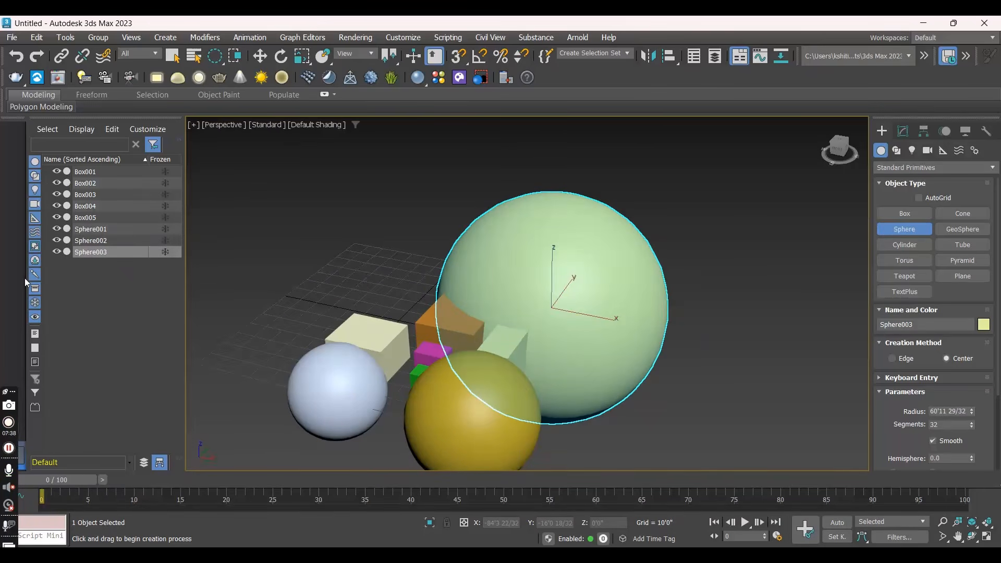
pyautogui.rightClick(468, 247)
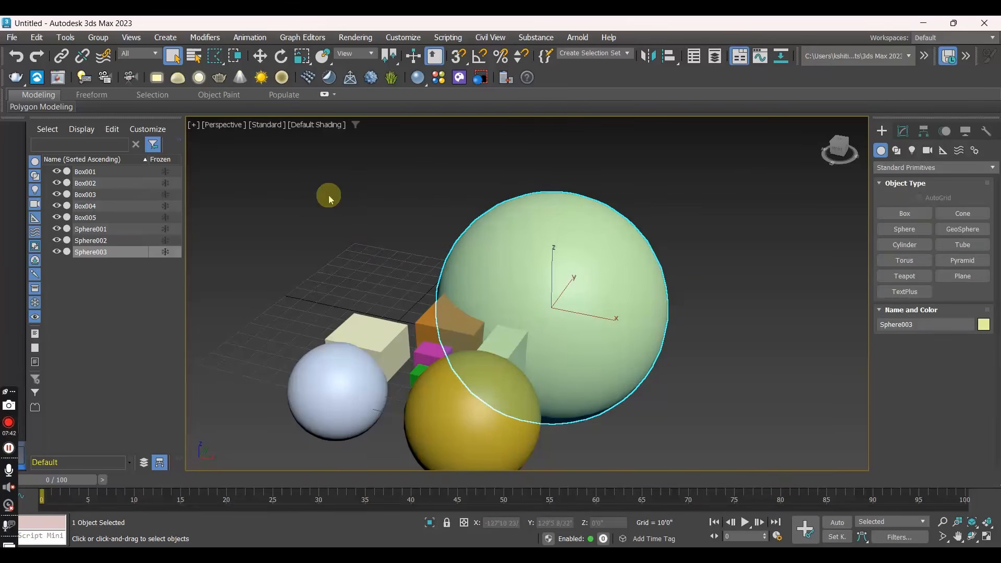
pyautogui.click(328, 214)
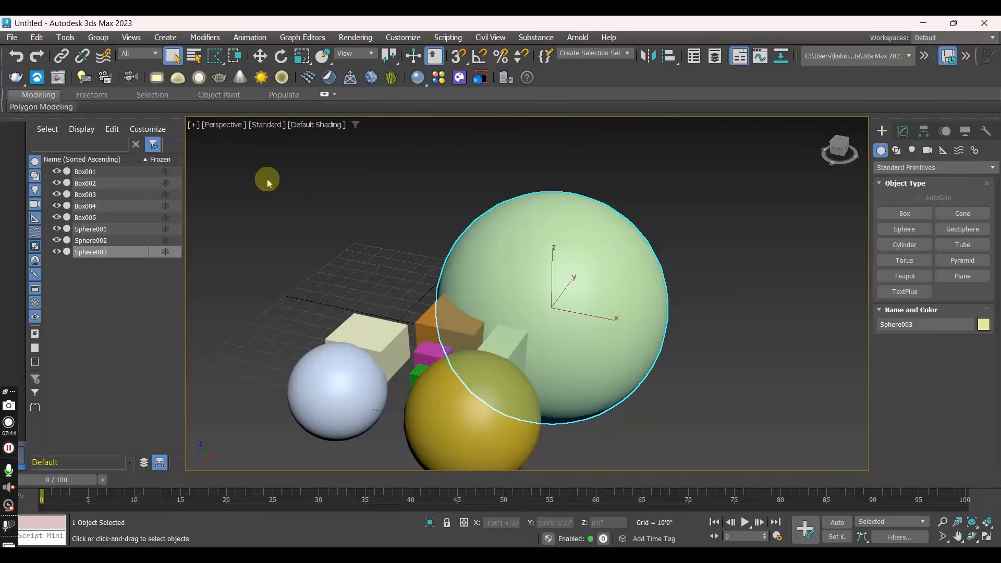
pyautogui.moveTo(389, 282); pyautogui.dragTo(389, 283)
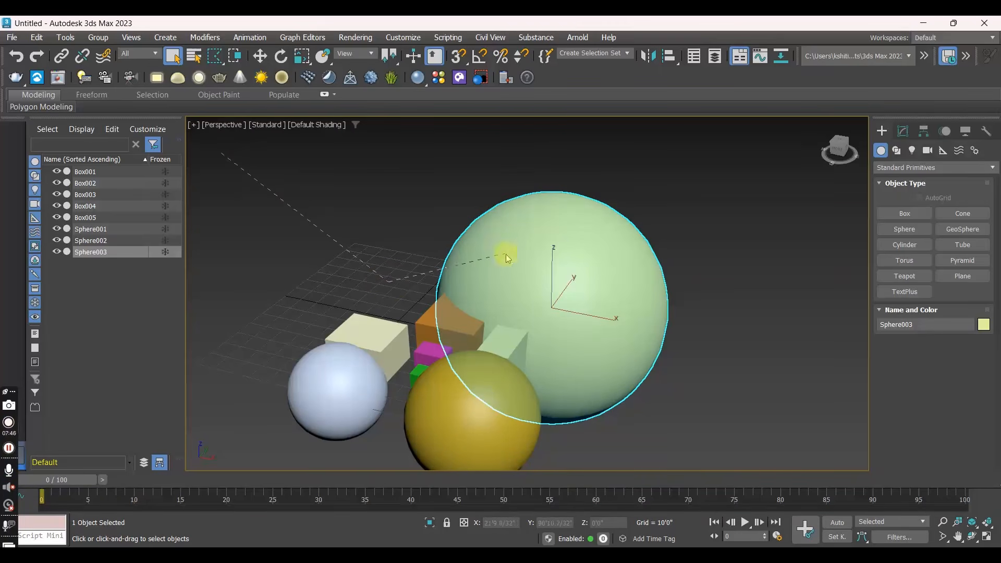
pyautogui.click(9, 449)
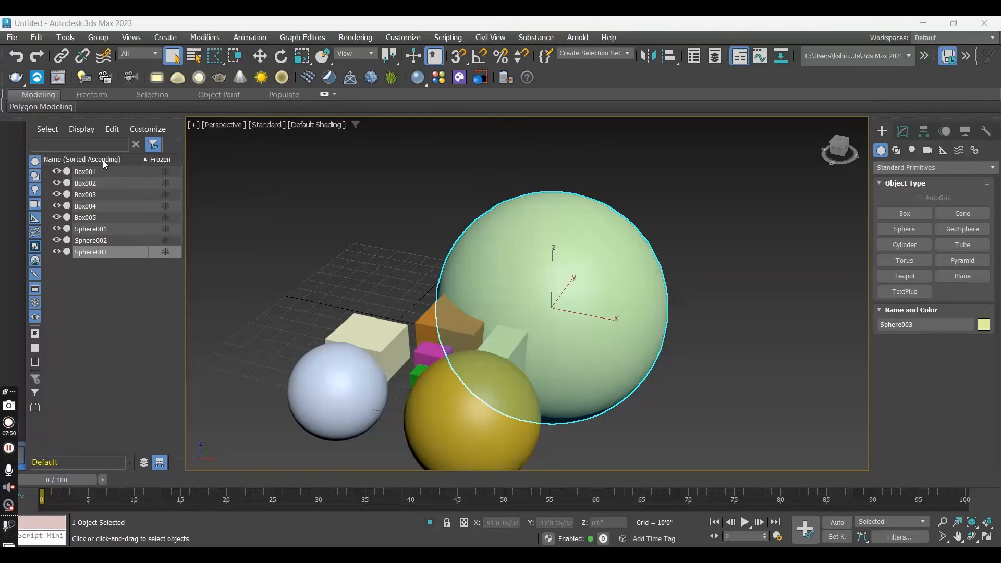
pyautogui.click(33, 397)
pyautogui.click(356, 239)
pyautogui.rightClick(369, 80)
pyautogui.click(440, 197)
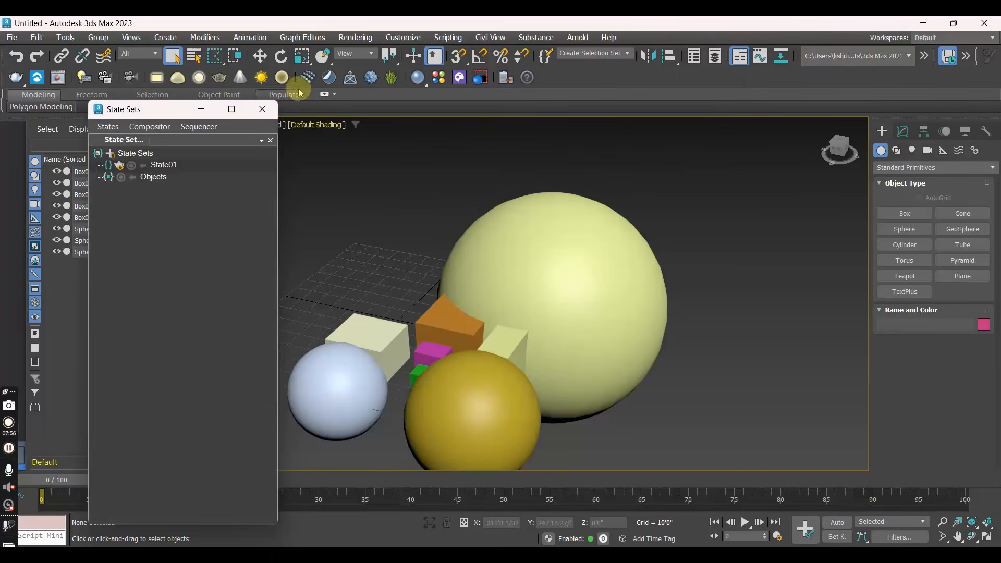
pyautogui.click(262, 109)
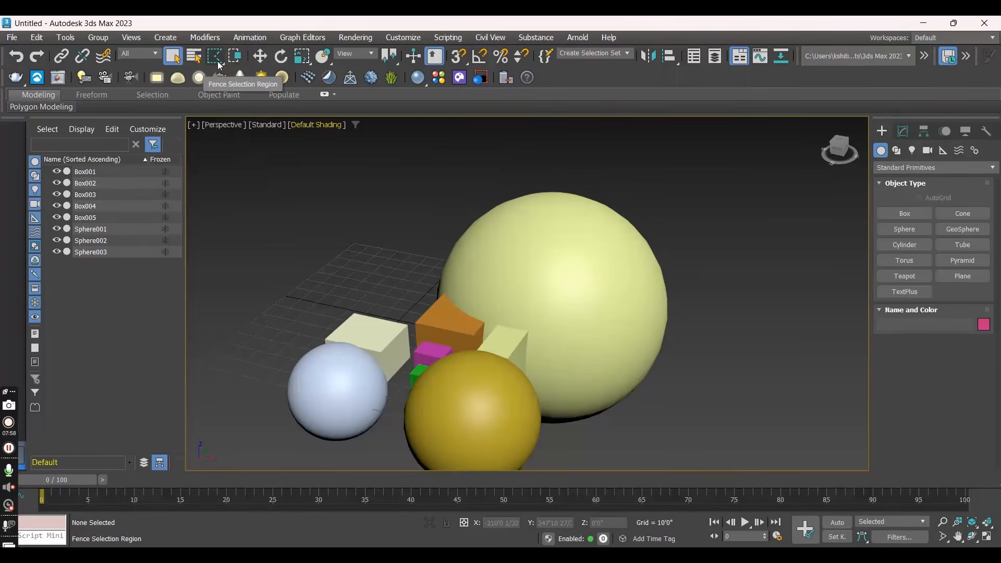
# - Switch to the rectangular selection region and delete all the boxes and spheres in the scene
pyautogui.click(217, 61)
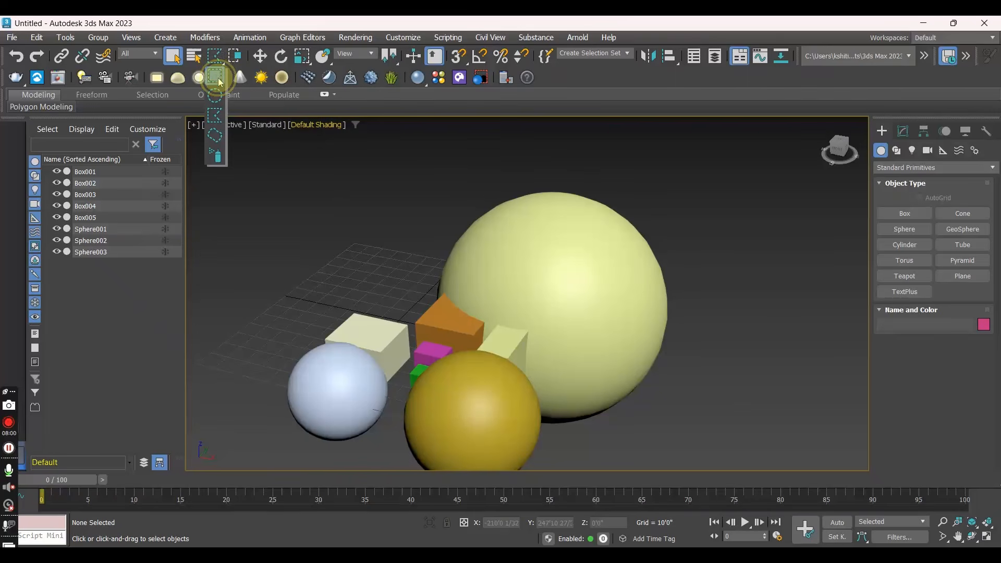
pyautogui.click(218, 77)
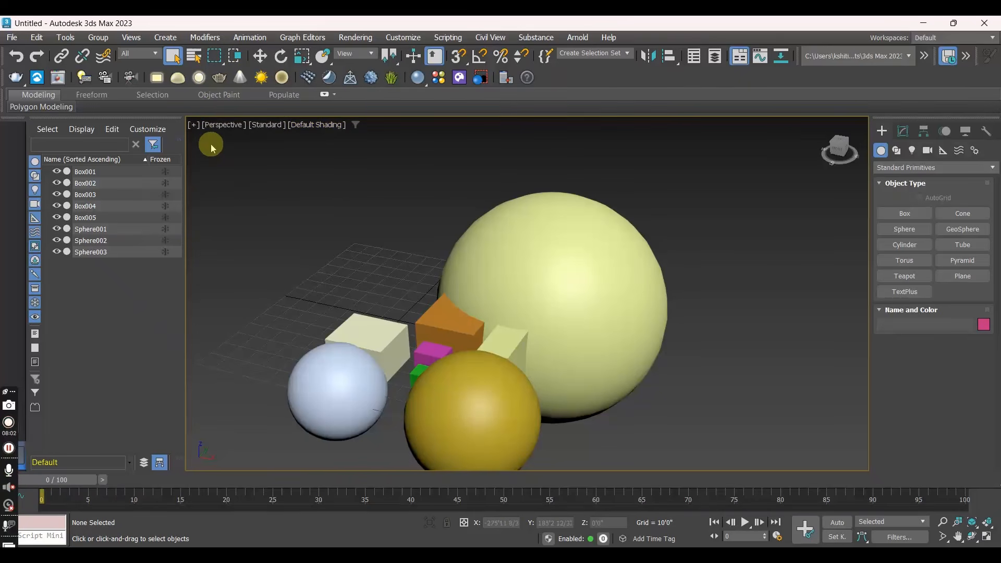
pyautogui.moveTo(823, 478); pyautogui.dragTo(823, 477)
pyautogui.press('Delete')
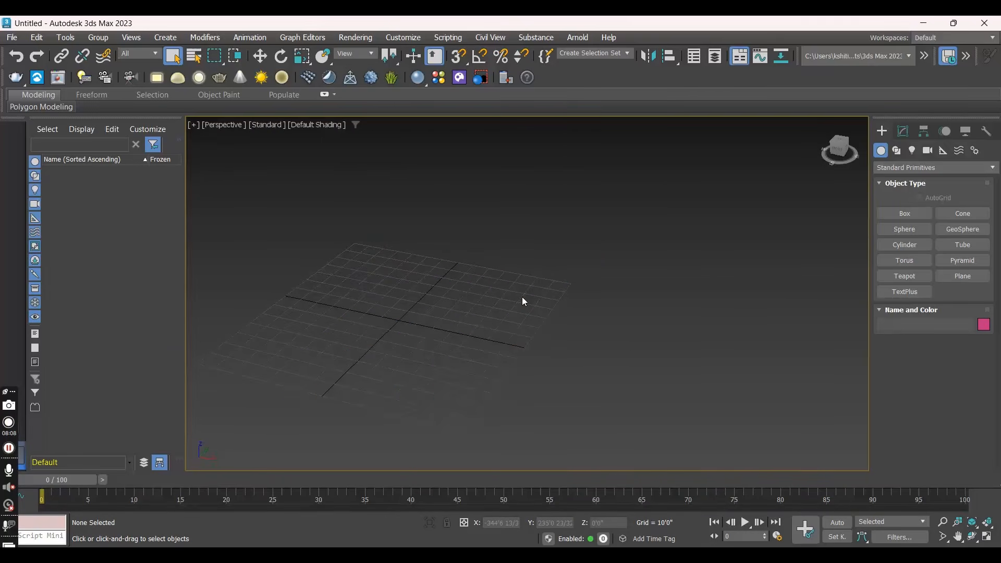
# - Create a box about 33'6" long, 36'9" wide and 38'5" high near the centre of the grid
pyautogui.click(904, 214)
pyautogui.moveTo(375, 326); pyautogui.dragTo(407, 375)
pyautogui.click(402, 296)
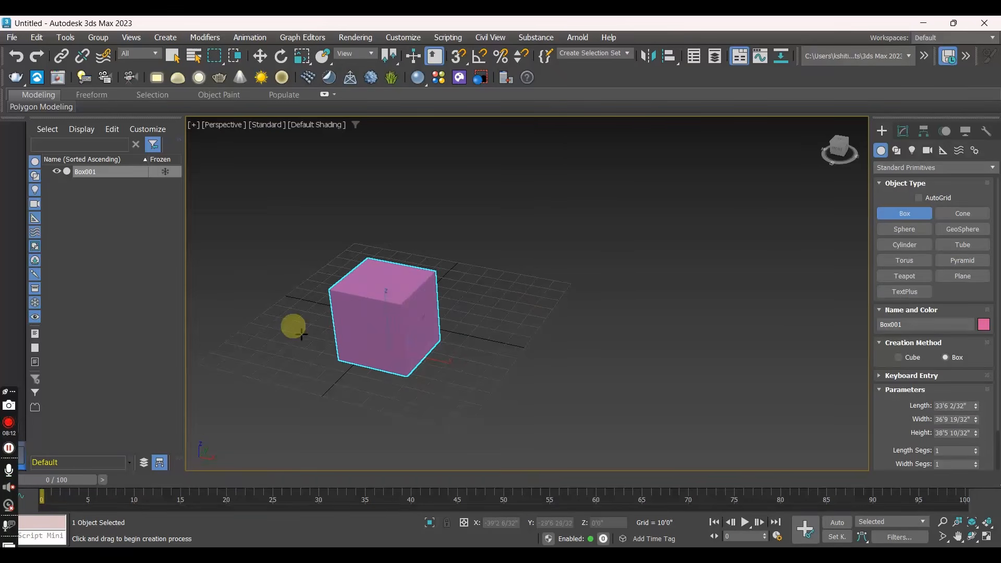
pyautogui.rightClick(369, 315)
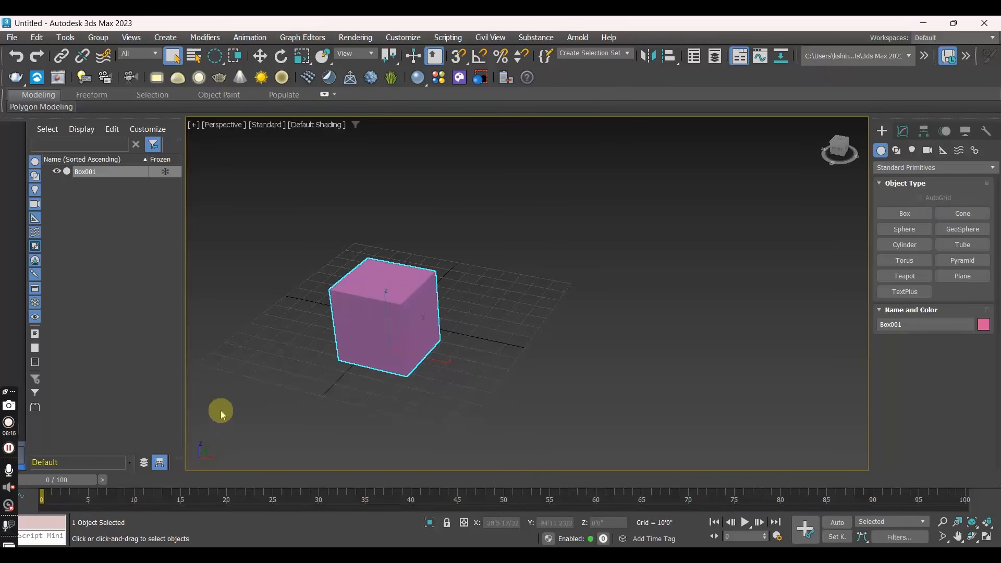
# - Move the box along the Y axis to about Y -10'9"
pyautogui.moveTo(434, 374); pyautogui.dragTo(521, 358, button='middle')
pyautogui.scroll(4, 497, 298)
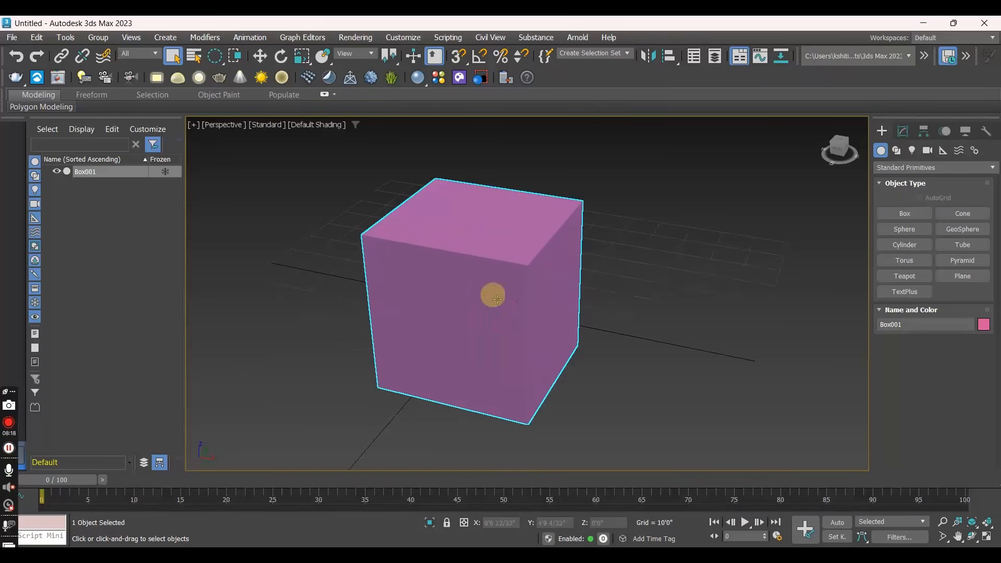
pyautogui.scroll(-4, 497, 299)
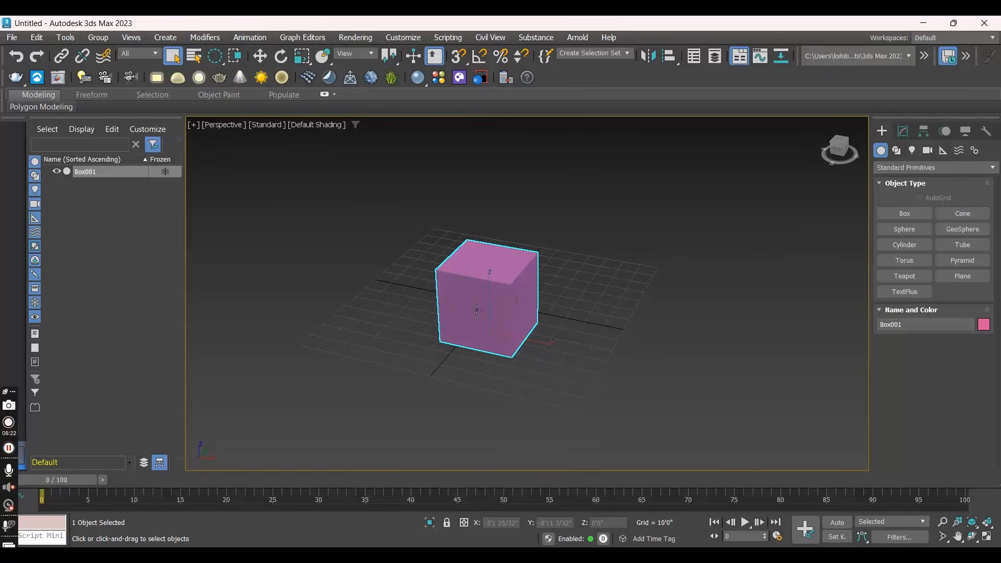
pyautogui.press('w')
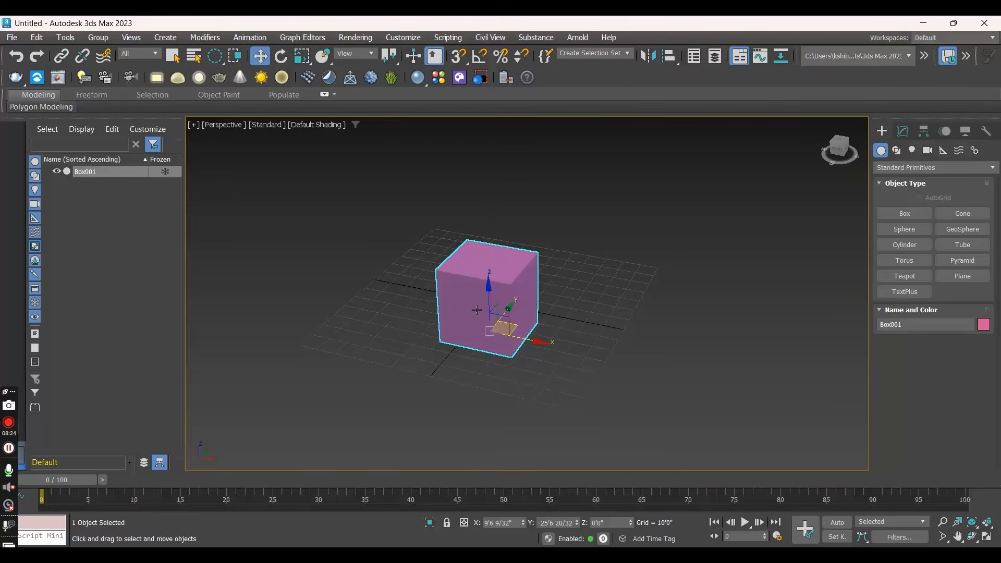
pyautogui.scroll(2, 496, 332)
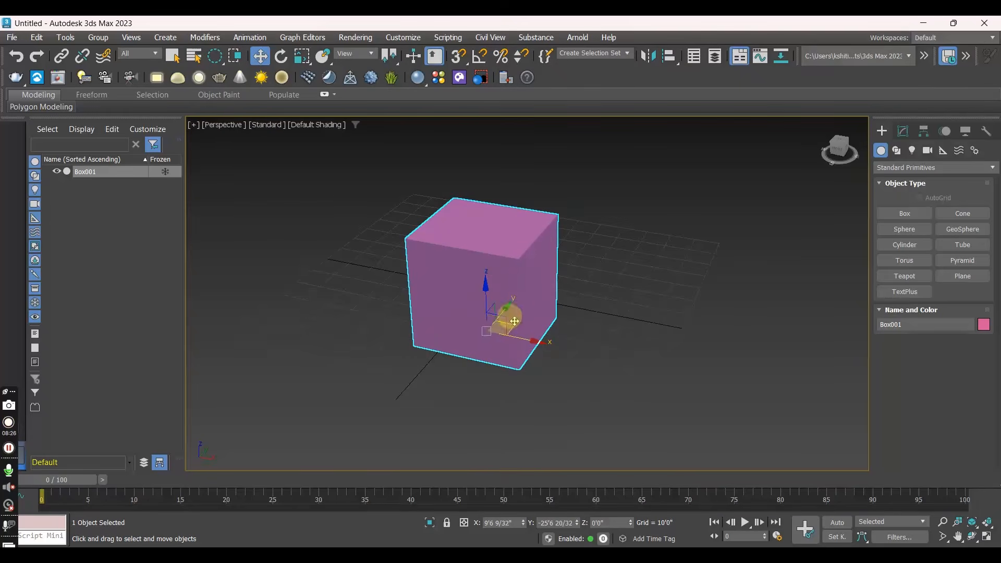
pyautogui.moveTo(623, 342); pyautogui.dragTo(648, 347, button='middle')
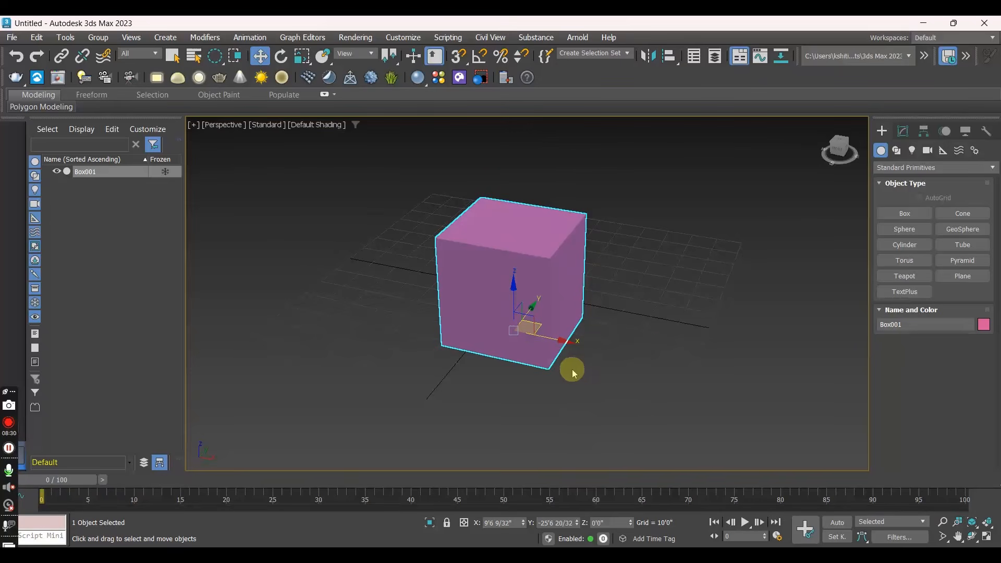
pyautogui.keyDown('alt'); pyautogui.moveTo(572, 367); pyautogui.dragTo(516, 364, button='middle'); pyautogui.keyUp('alt')
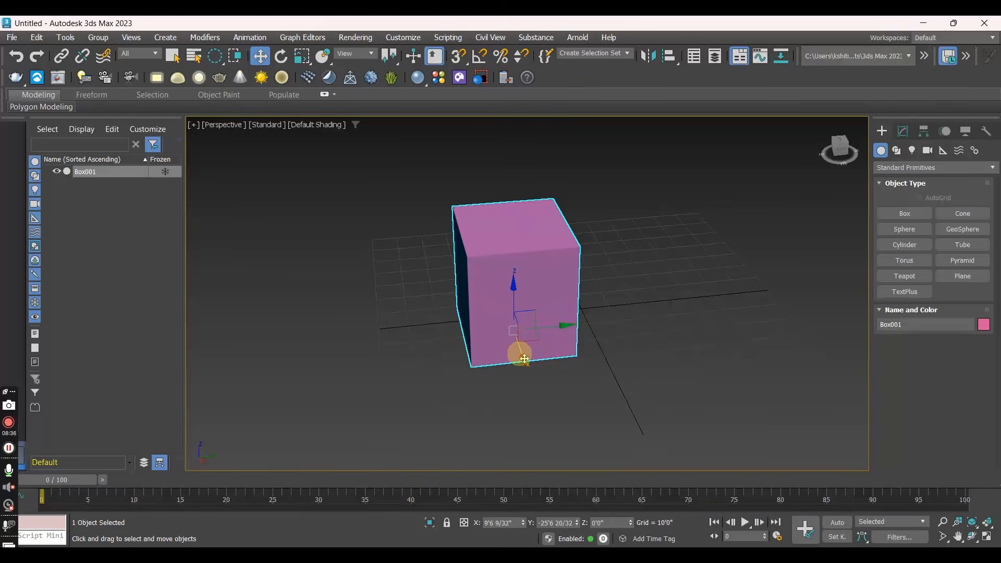
pyautogui.scroll(3, 468, 364)
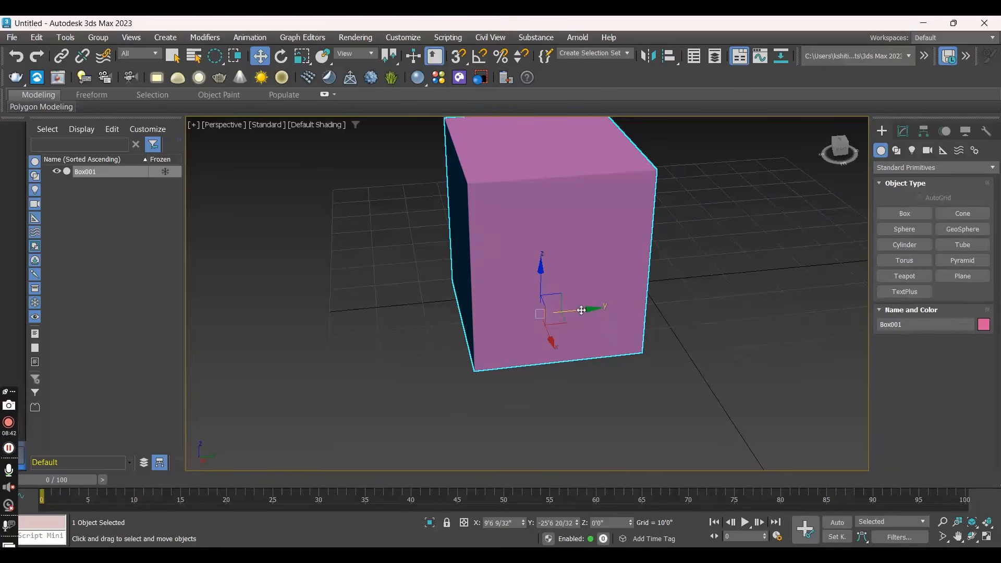
pyautogui.moveTo(581, 310); pyautogui.dragTo(645, 332)
# - Move the box along the X axis to about X 70'5" and undo the move
pyautogui.moveTo(610, 267); pyautogui.dragTo(666, 539)
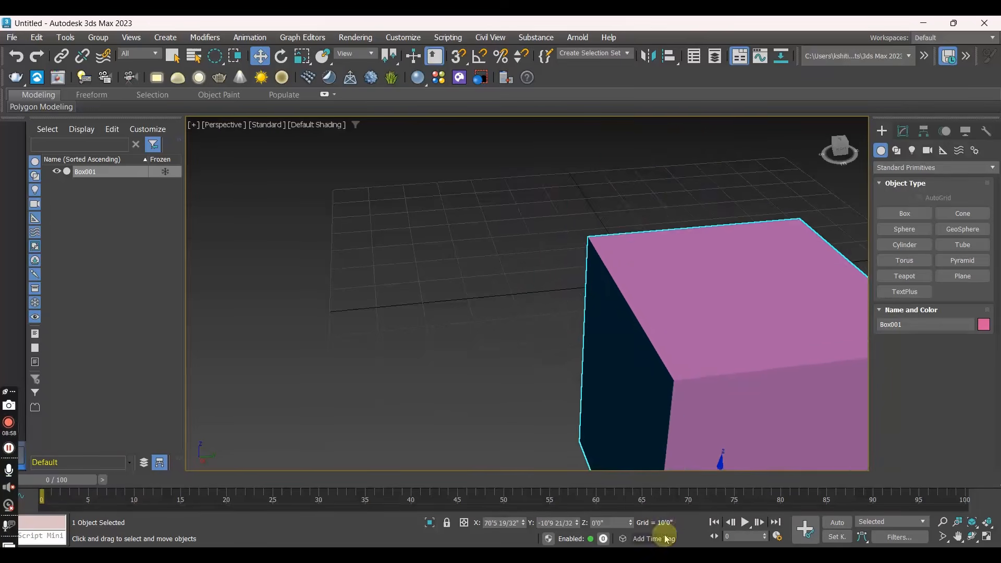
pyautogui.hotkey('ctrl', 'z')
# - Move the box in the YZ plane to about Y 0'5" and Z 11'7"
pyautogui.scroll(-4, 601, 380)
pyautogui.keyDown('alt'); pyautogui.moveTo(621, 376); pyautogui.dragTo(541, 290, button='middle'); pyautogui.keyUp('alt')
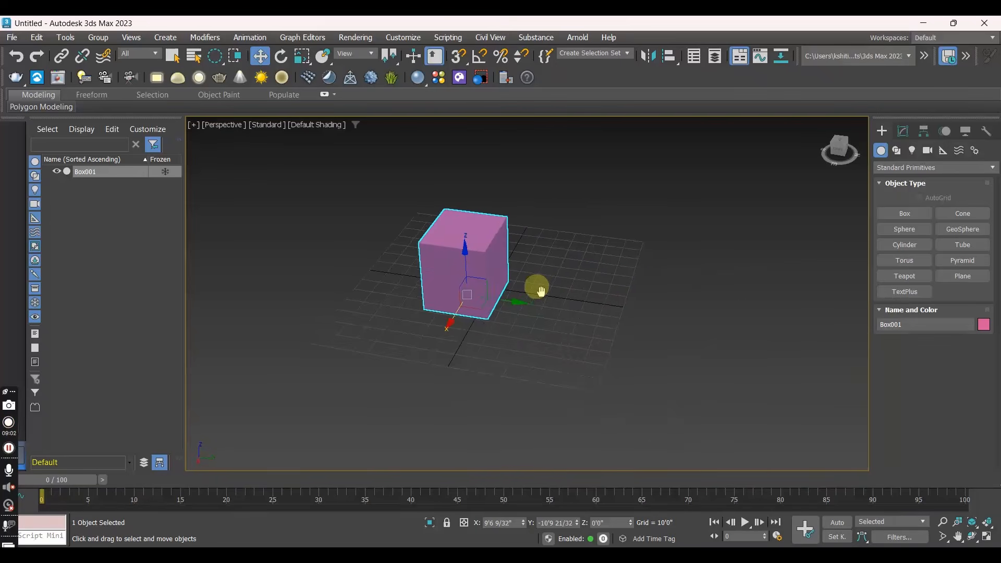
pyautogui.scroll(2, 443, 285)
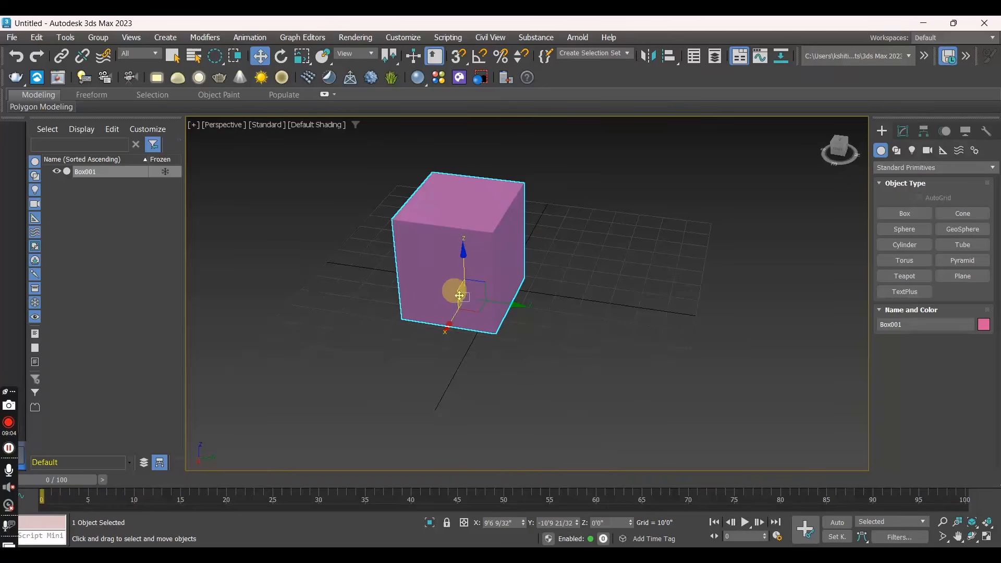
pyautogui.keyDown('alt'); pyautogui.moveTo(447, 279); pyautogui.dragTo(464, 264, button='middle'); pyautogui.keyUp('alt')
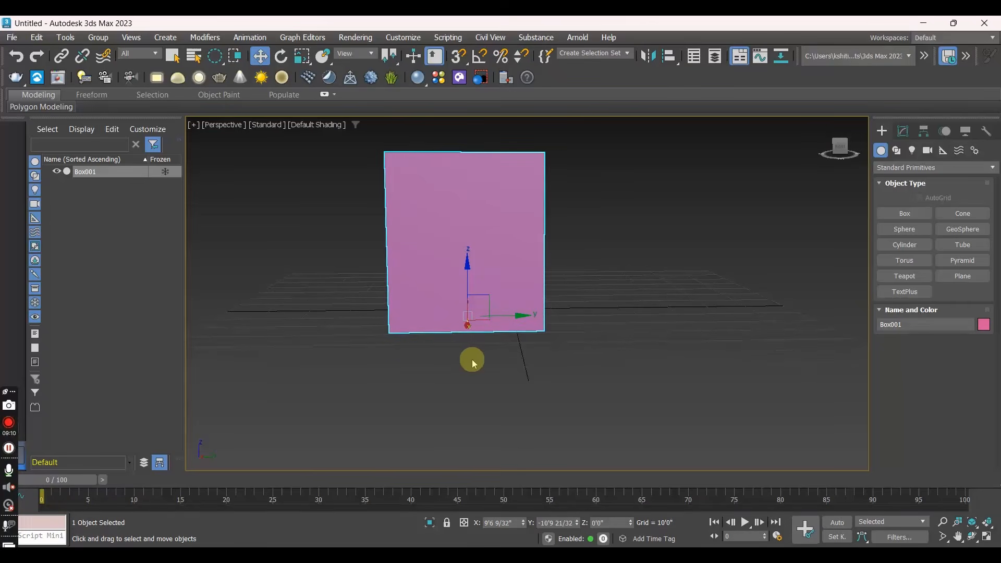
pyautogui.moveTo(405, 327); pyautogui.dragTo(387, 358, button='middle')
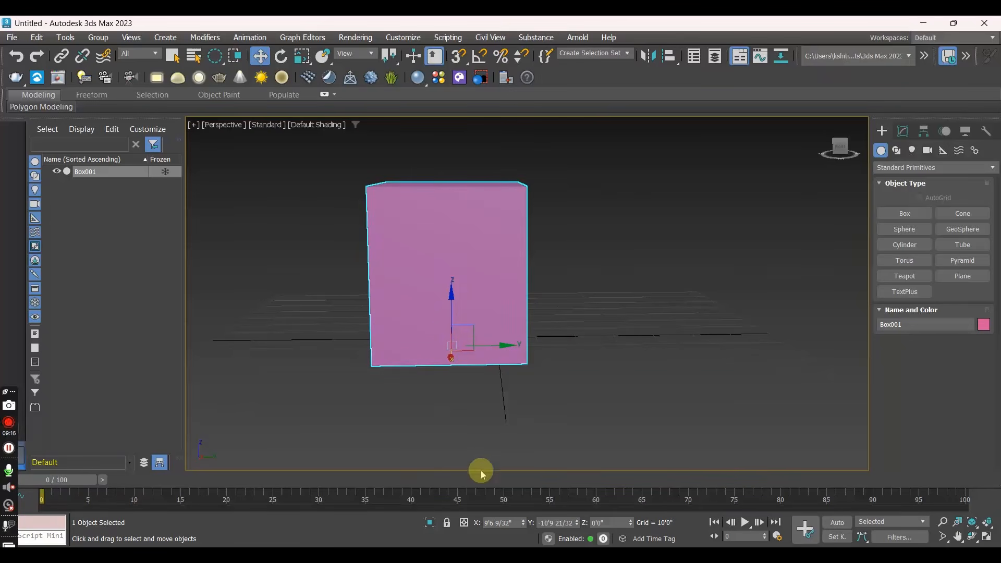
pyautogui.click(472, 328)
pyautogui.moveTo(467, 314); pyautogui.dragTo(490, 283)
pyautogui.keyDown('alt'); pyautogui.moveTo(511, 361); pyautogui.dragTo(485, 339, button='middle'); pyautogui.keyUp('alt')
pyautogui.moveTo(475, 286); pyautogui.dragTo(527, 281)
pyautogui.keyDown('alt'); pyautogui.moveTo(474, 331); pyautogui.dragTo(577, 337, button='middle'); pyautogui.keyUp('alt')
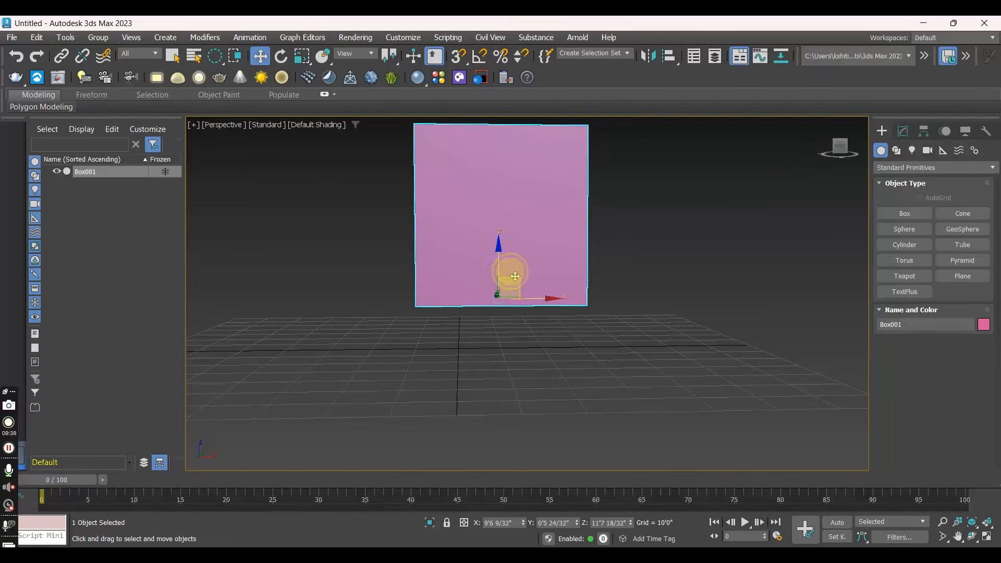
# - Move the box in the XZ plane to about X 11'5" and Z -2'9", and set the selection region to rectangular
pyautogui.moveTo(515, 277); pyautogui.dragTo(631, 265)
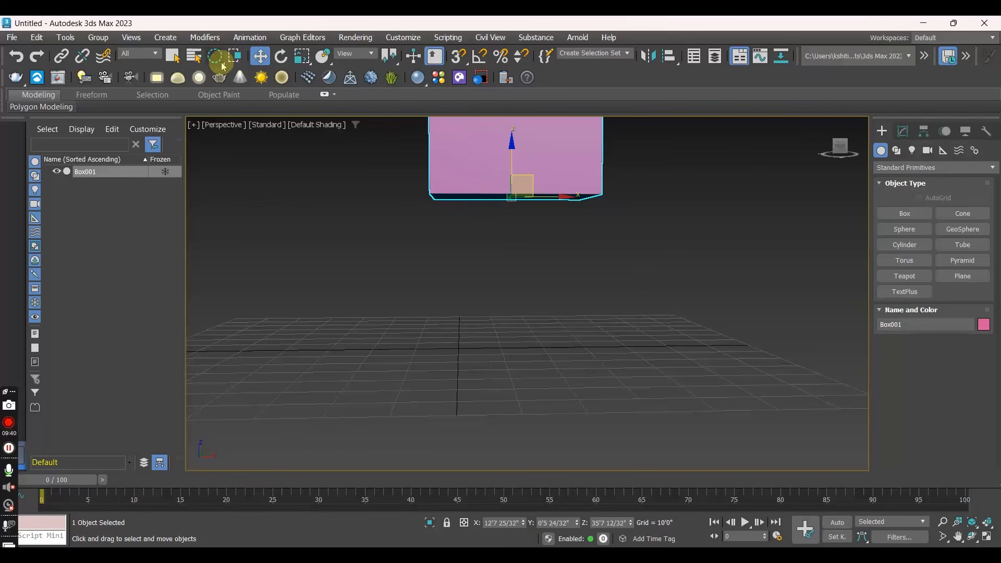
pyautogui.moveTo(223, 67)
pyautogui.mouseDown()
pyautogui.moveTo(219, 83)
pyautogui.moveTo(214, 56)
pyautogui.mouseUp()
pyautogui.moveTo(518, 172); pyautogui.dragTo(523, 336)
pyautogui.scroll(-5, 542, 336)
pyautogui.keyDown('alt'); pyautogui.moveTo(568, 337); pyautogui.dragTo(458, 357, button='middle'); pyautogui.keyUp('alt')
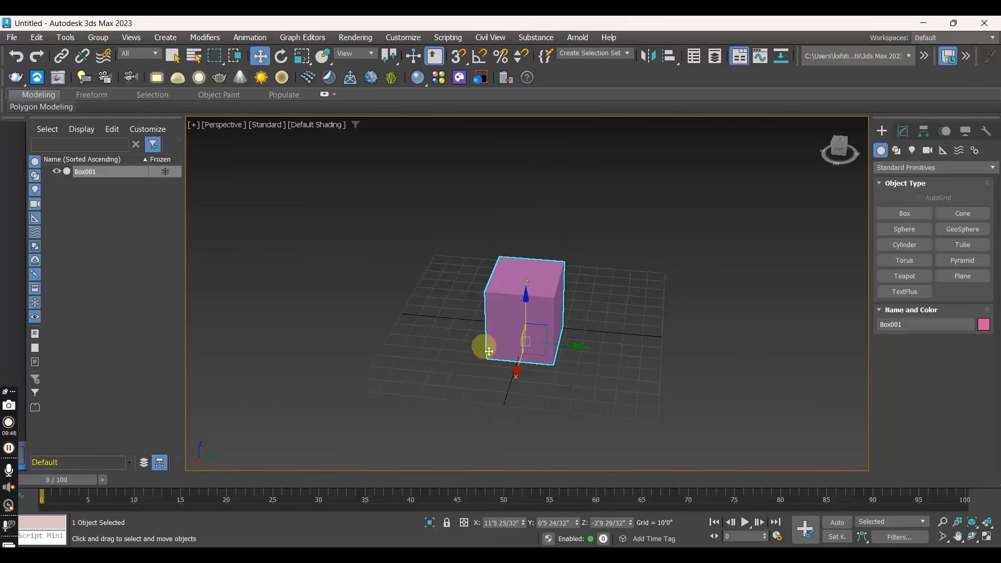
# - Try rotating the box about individual axes and freely in all directions, cancelling each rotation
pyautogui.scroll(2, 484, 364)
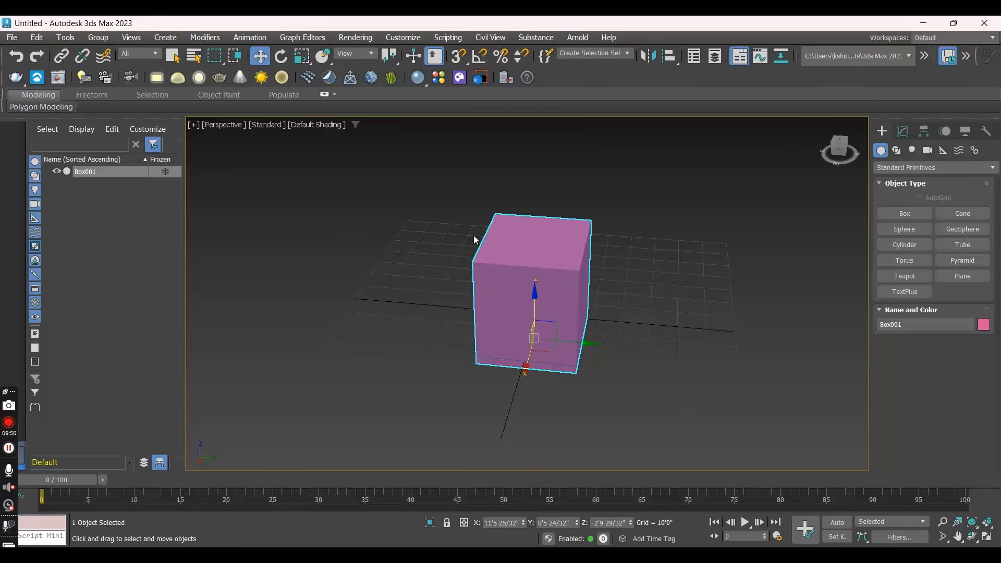
pyautogui.press('e')
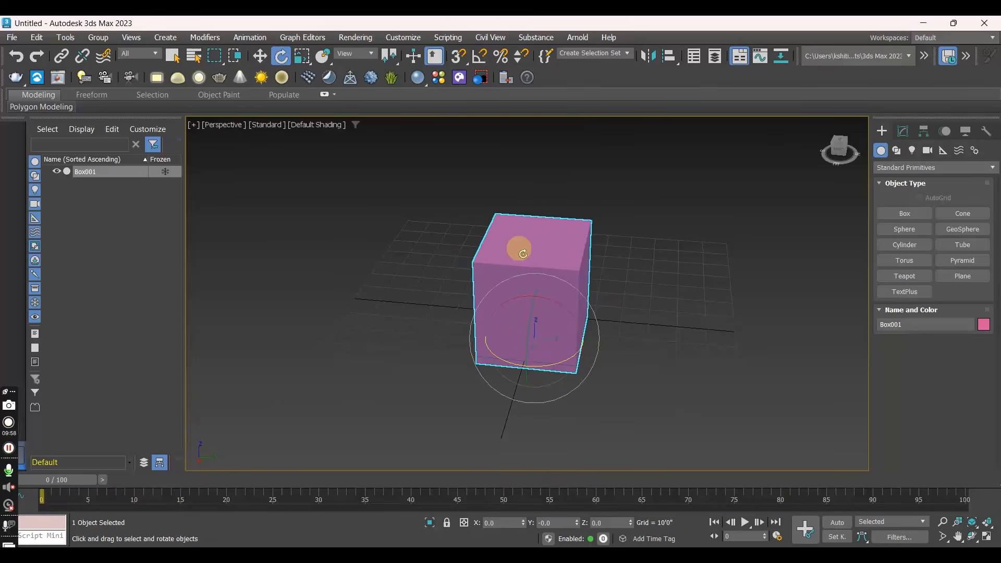
pyautogui.moveTo(630, 380); pyautogui.dragTo(548, 334, button='middle')
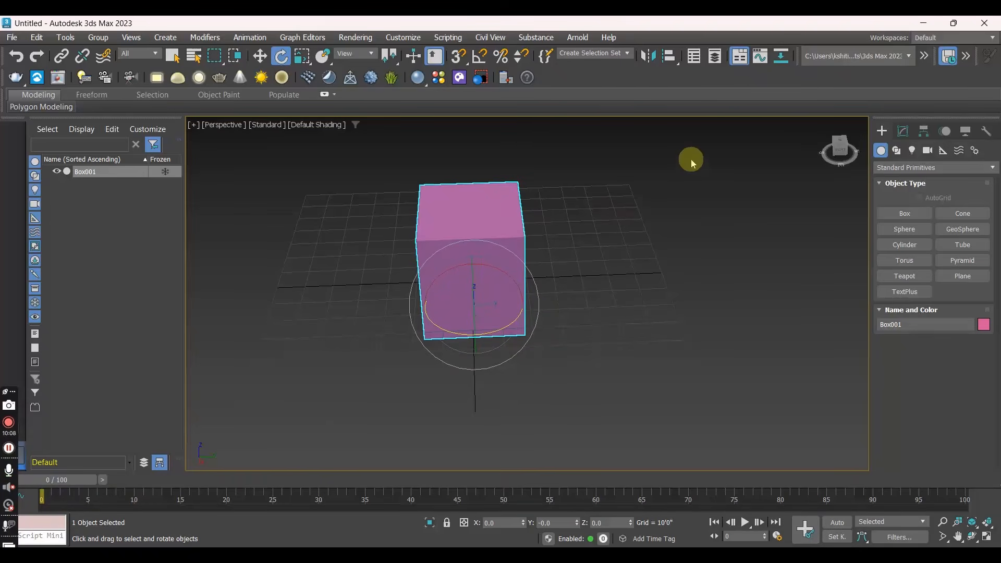
pyautogui.keyDown('alt'); pyautogui.moveTo(632, 292); pyautogui.dragTo(612, 295, button='middle'); pyautogui.keyUp('alt')
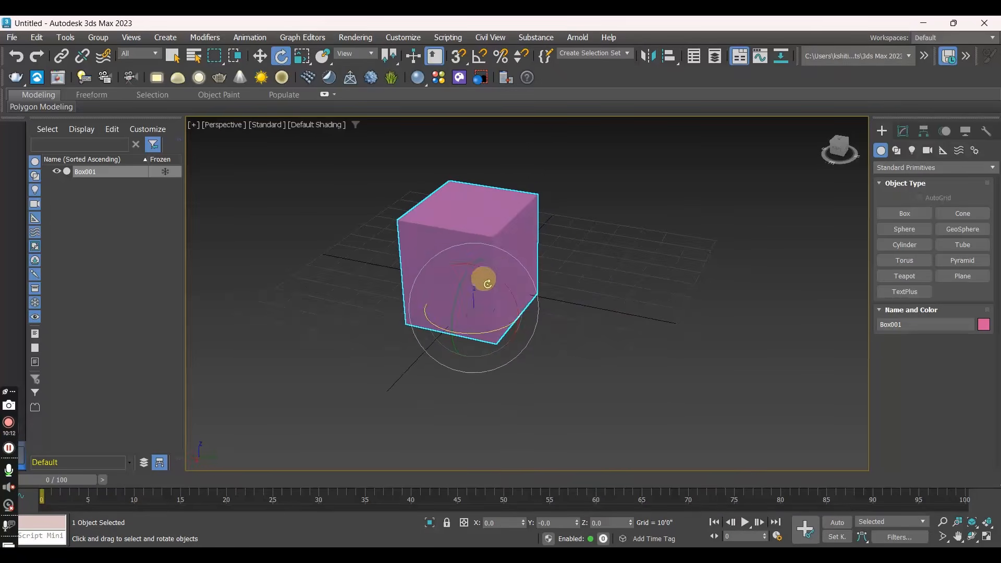
pyautogui.scroll(3, 483, 282)
pyautogui.moveTo(483, 291); pyautogui.dragTo(466, 250)
pyautogui.rightClick(466, 250)
pyautogui.moveTo(466, 348); pyautogui.dragTo(426, 352)
pyautogui.rightClick(425, 352)
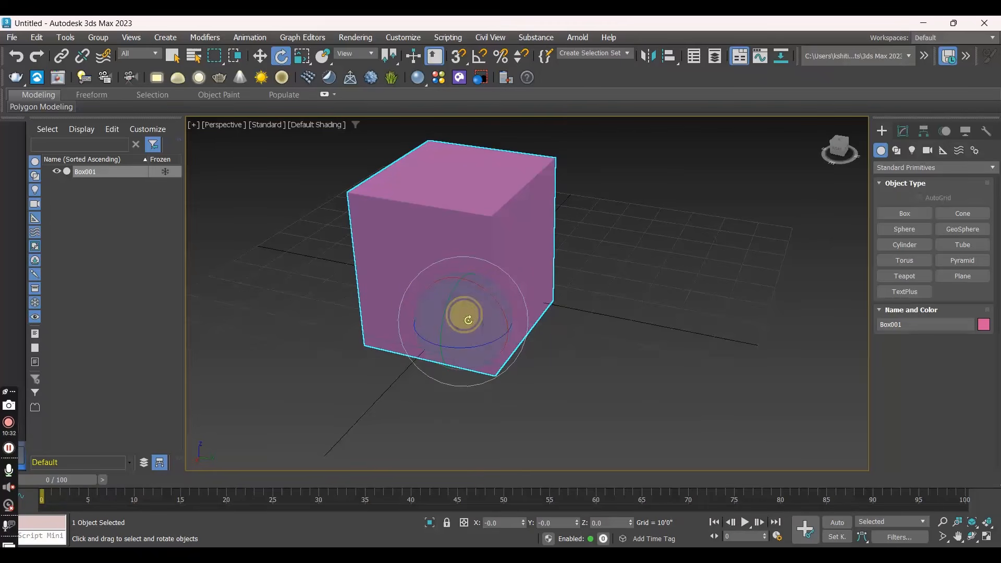
pyautogui.moveTo(468, 320); pyautogui.dragTo(471, 299)
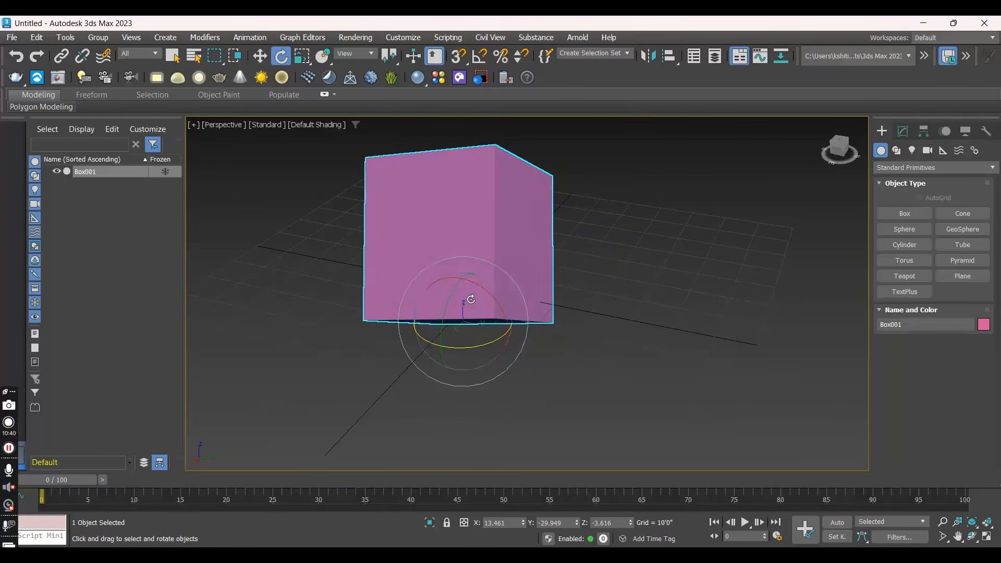
pyautogui.rightClick(471, 299)
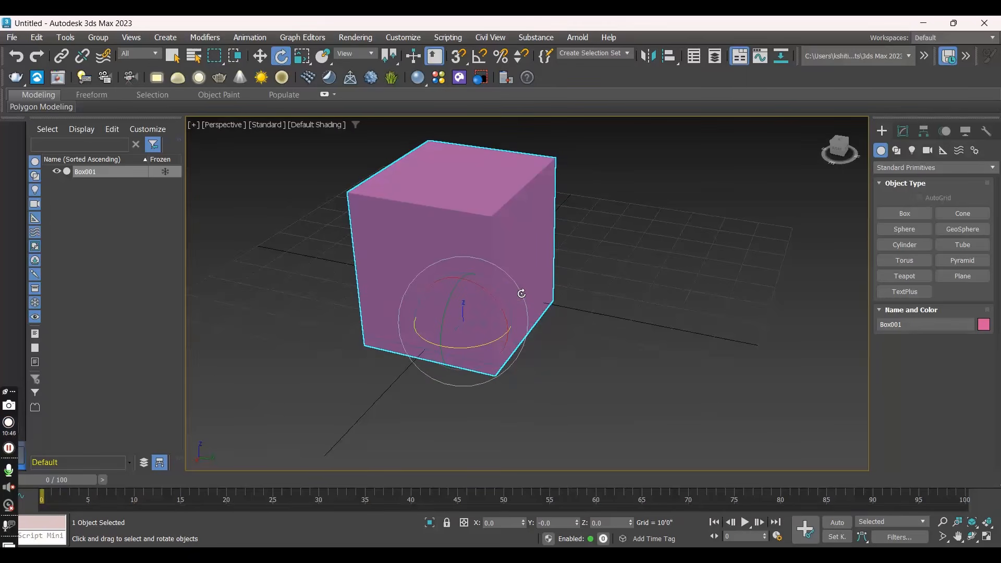
# - Try scaling the box non-uniformly along the Y, Z and X axes in turn, undoing each change
pyautogui.press('r')
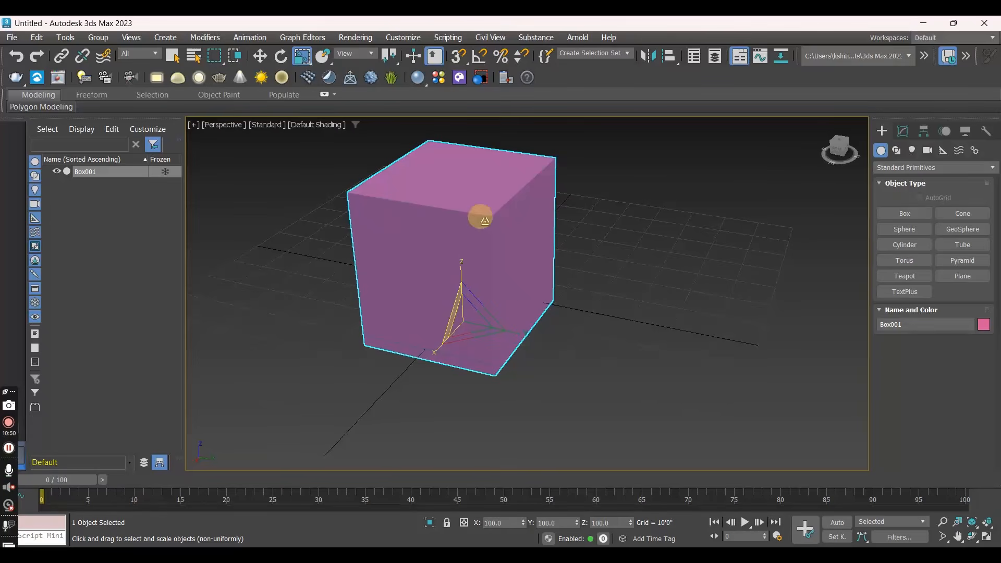
pyautogui.moveTo(531, 301)
pyautogui.mouseDown(button='middle')
pyautogui.moveTo(530, 280)
pyautogui.moveTo(535, 288)
pyautogui.mouseUp(button='middle')
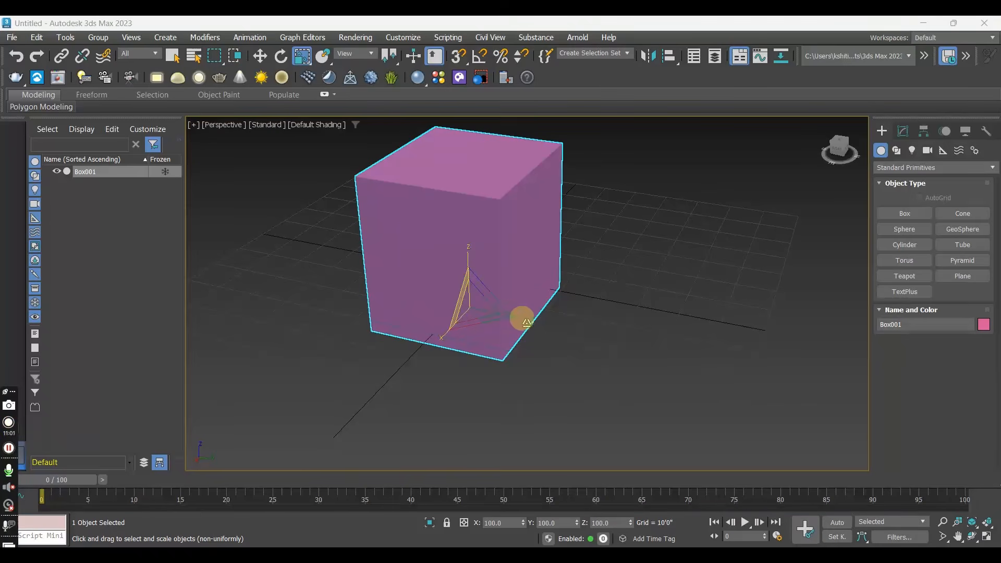
pyautogui.moveTo(523, 316); pyautogui.dragTo(667, 393)
pyautogui.hotkey('ctrl', 'z')
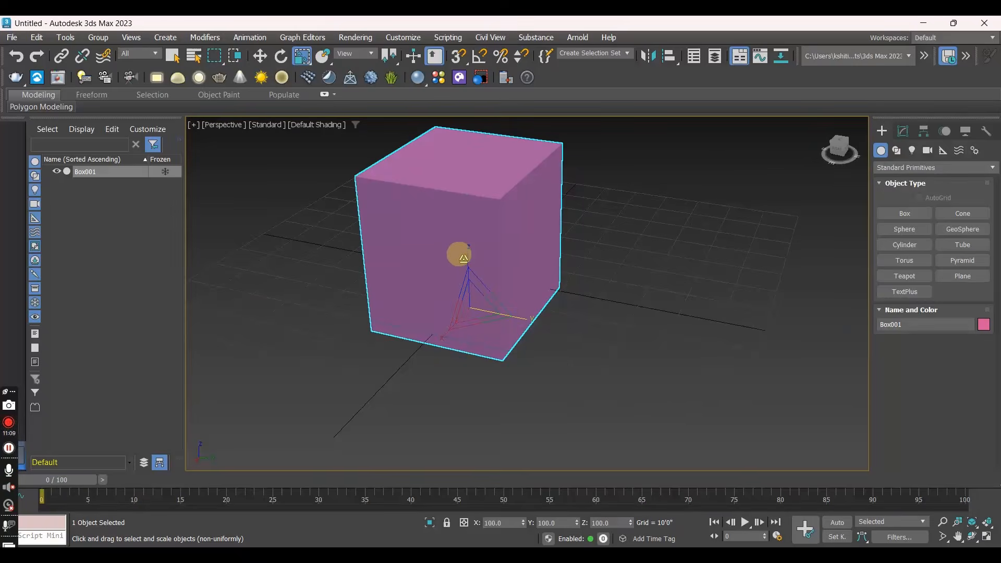
pyautogui.moveTo(469, 256); pyautogui.dragTo(458, 223)
pyautogui.hotkey('ctrl', 'z')
pyautogui.moveTo(440, 326); pyautogui.dragTo(380, 387)
pyautogui.hotkey('ctrl', 'z')
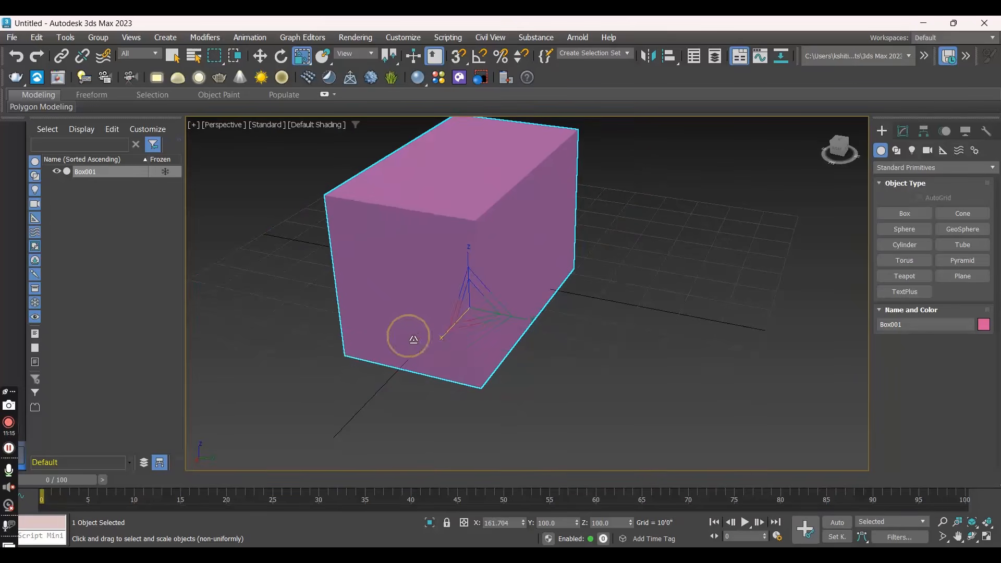
# - Try scaling the box uniformly on all three axes to about 126 percent
pyautogui.moveTo(472, 301); pyautogui.dragTo(679, 173)
pyautogui.scroll(-3, 488, 282)
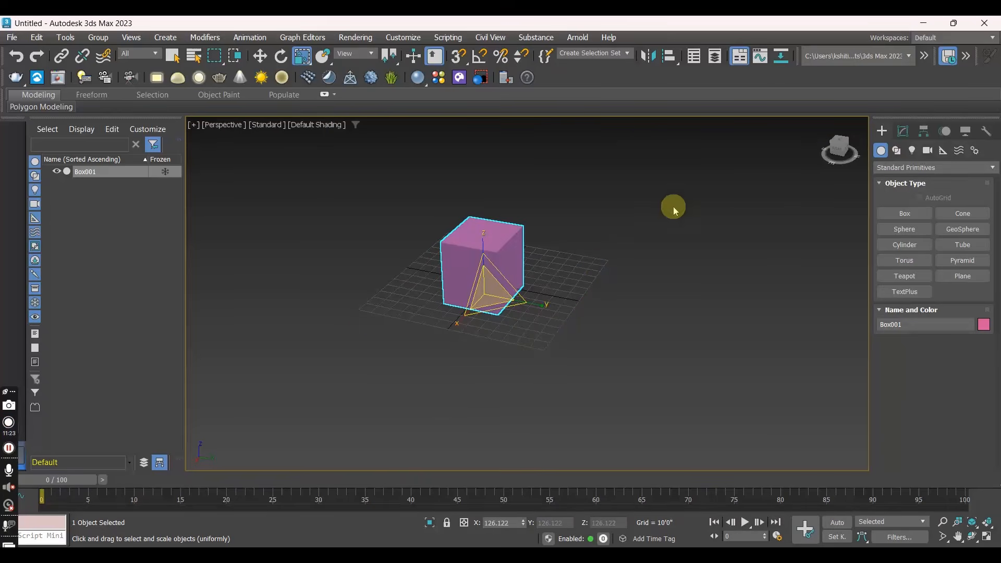
pyautogui.scroll(3, 502, 274)
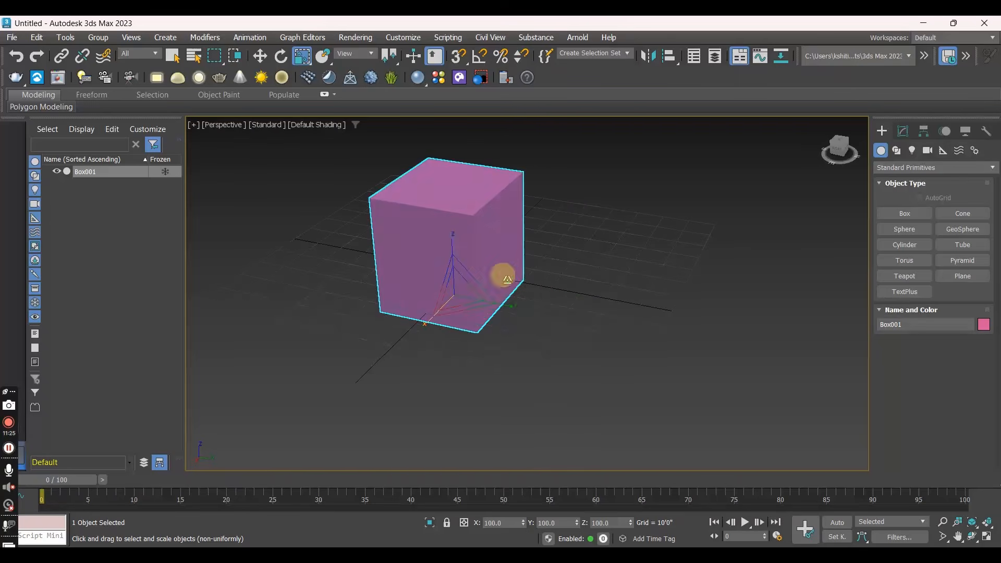
pyautogui.click(583, 201)
pyautogui.click(476, 233)
pyautogui.click(5, 472)
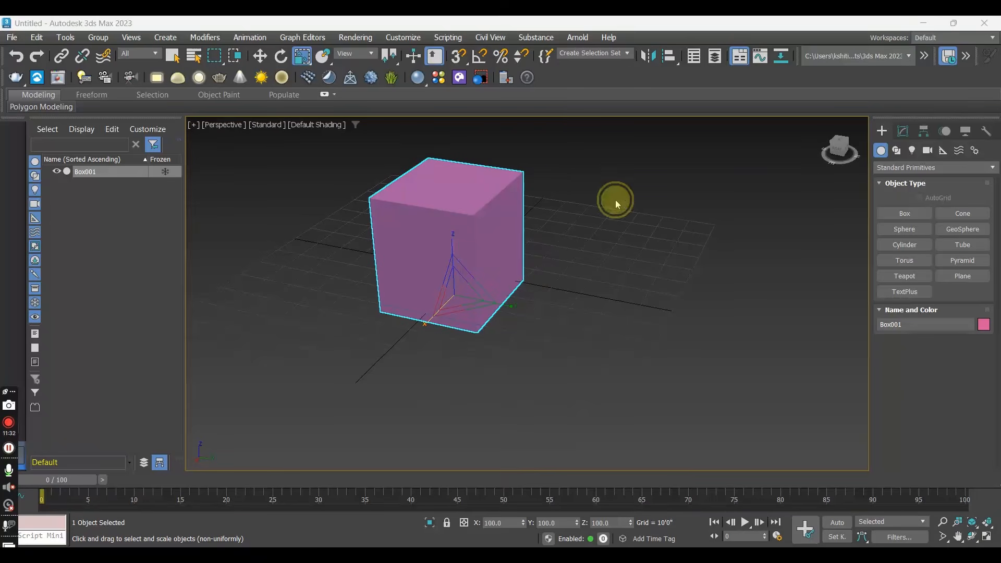
# - Clone the box as a single independent copy, moved along the Y axis to about Y 45'9"
pyautogui.press('w')
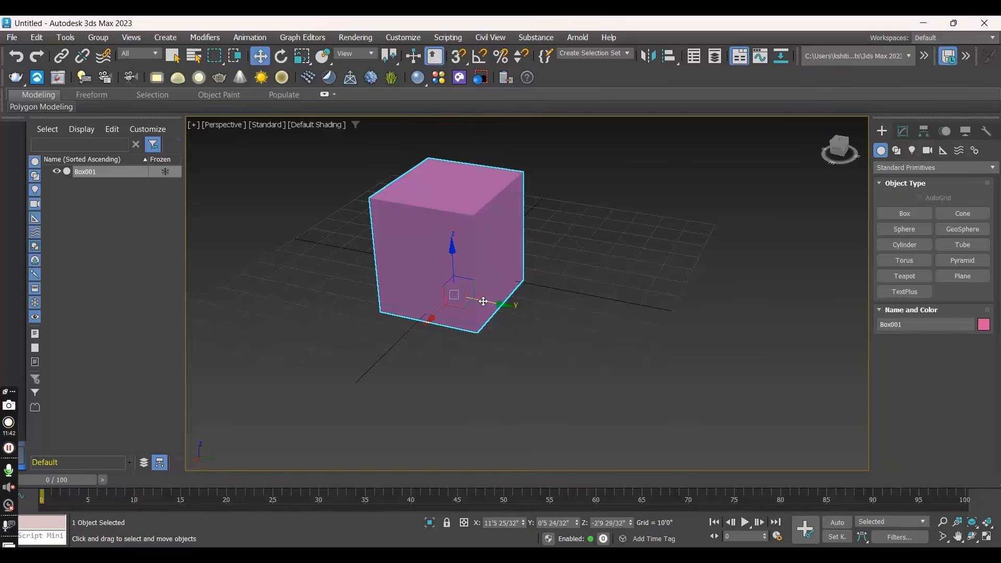
pyautogui.keyDown('shift'); pyautogui.moveTo(483, 301); pyautogui.dragTo(614, 349); pyautogui.keyUp('shift')
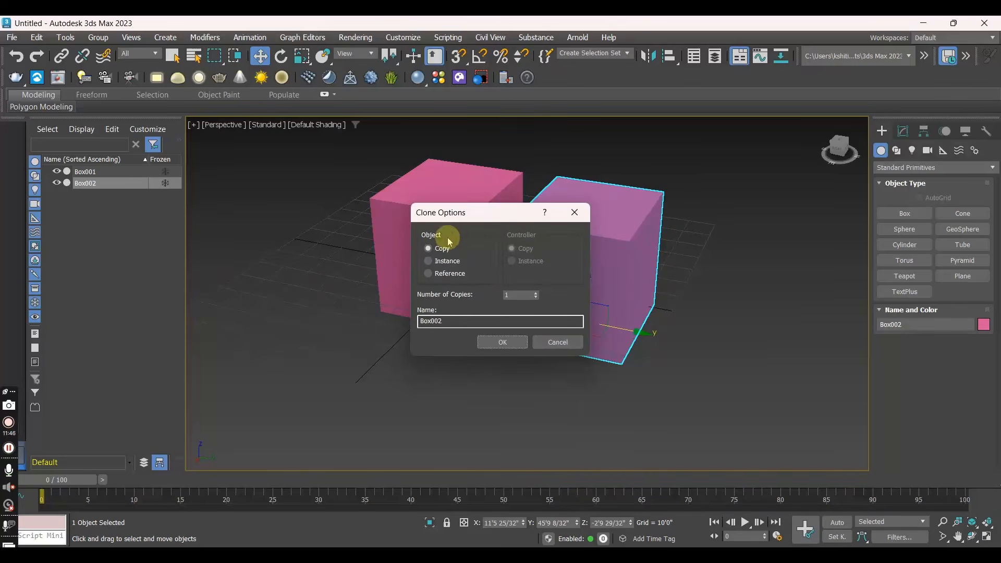
pyautogui.moveTo(508, 218); pyautogui.dragTo(306, 173)
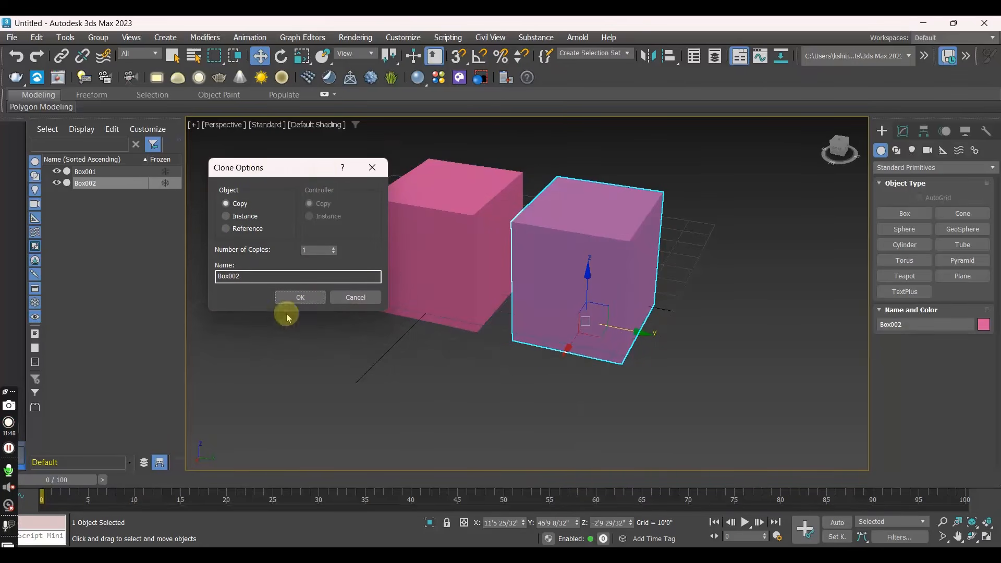
pyautogui.click(299, 297)
# - Clone the second box along the Y axis with the first clone at about Y 86'5", making 5 copies of type Copy
pyautogui.moveTo(652, 324)
pyautogui.keyDown('alt'); pyautogui.mouseDown(button='middle')
pyautogui.moveTo(576, 333)
pyautogui.moveTo(645, 306)
pyautogui.moveTo(661, 319)
pyautogui.mouseUp(button='middle'); pyautogui.keyUp('alt')
pyautogui.keyDown('shift'); pyautogui.moveTo(629, 330); pyautogui.dragTo(766, 348); pyautogui.keyUp('shift')
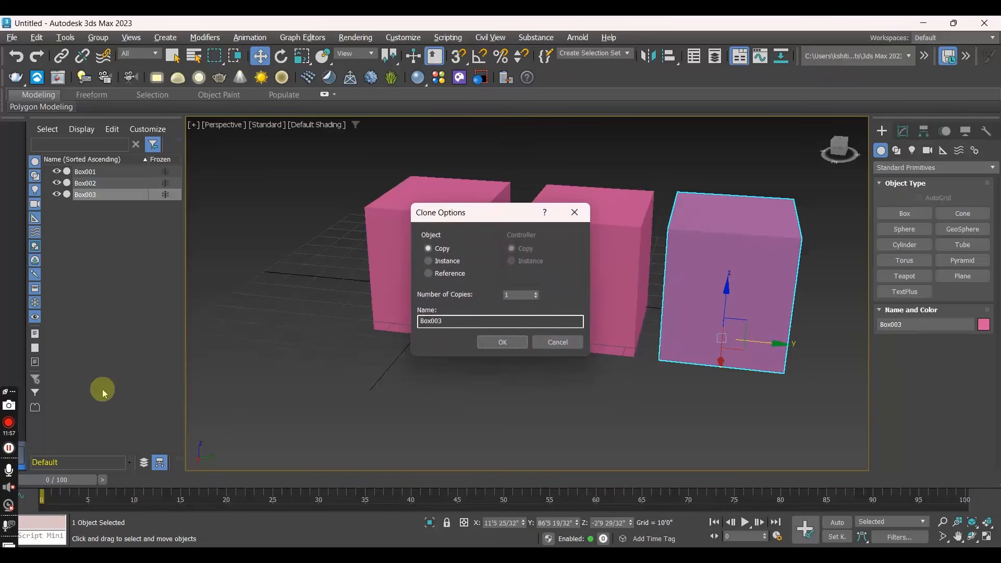
pyautogui.click(535, 293)
pyautogui.click(535, 292)
pyautogui.click(535, 292)
pyautogui.click(535, 293)
pyautogui.click(511, 341)
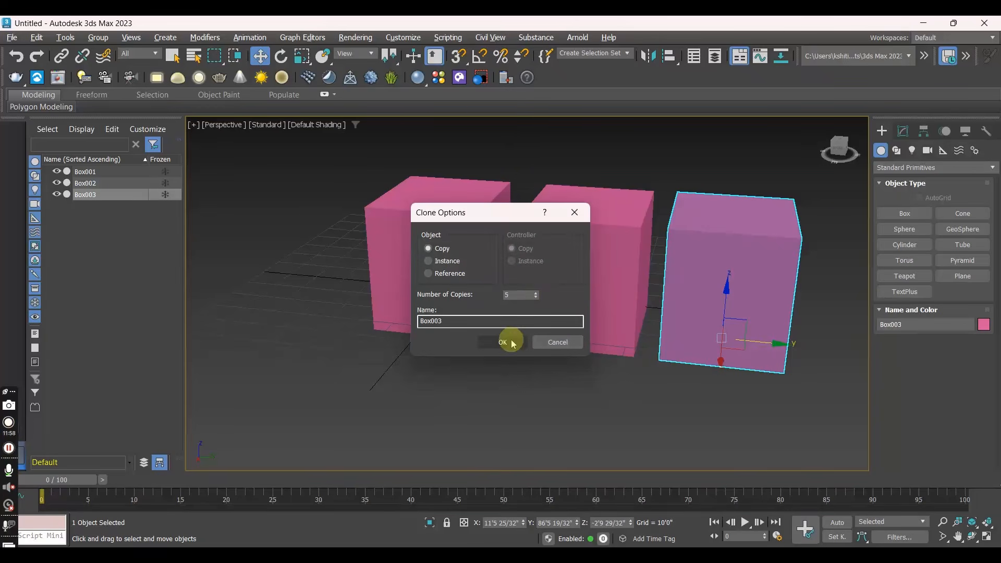
# - Show all four viewports and select the first box in the row to compare it across the views, ending with nothing selected
pyautogui.scroll(-6, 511, 339)
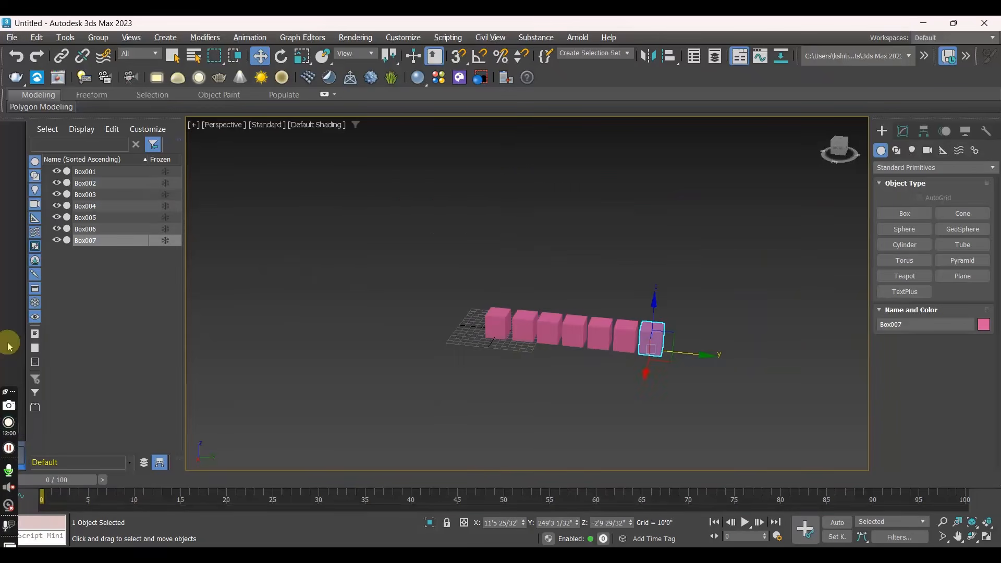
pyautogui.scroll(5, 453, 356)
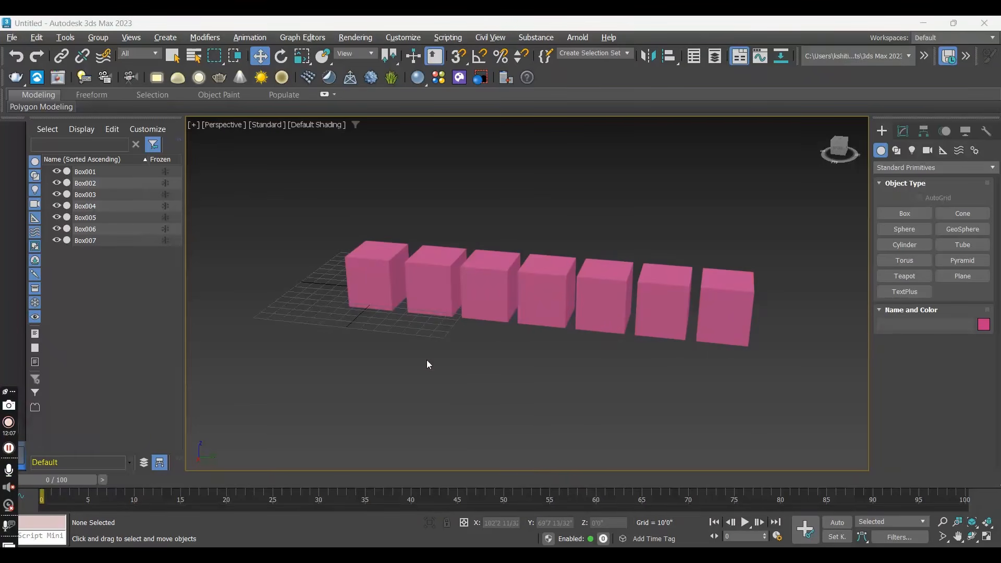
pyautogui.scroll(3, 441, 305)
pyautogui.scroll(-5, 441, 305)
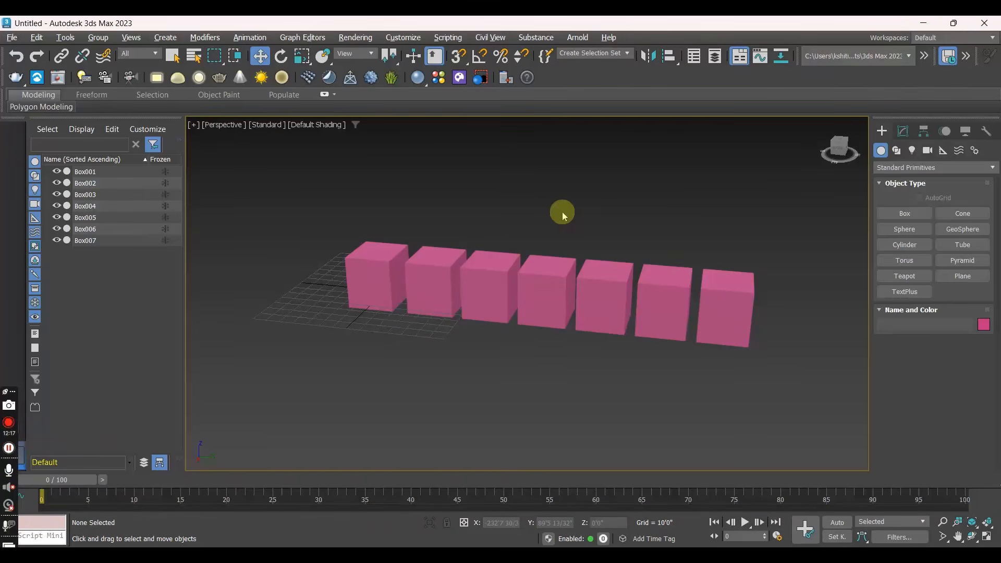
pyautogui.hotkey('alt', 'w')
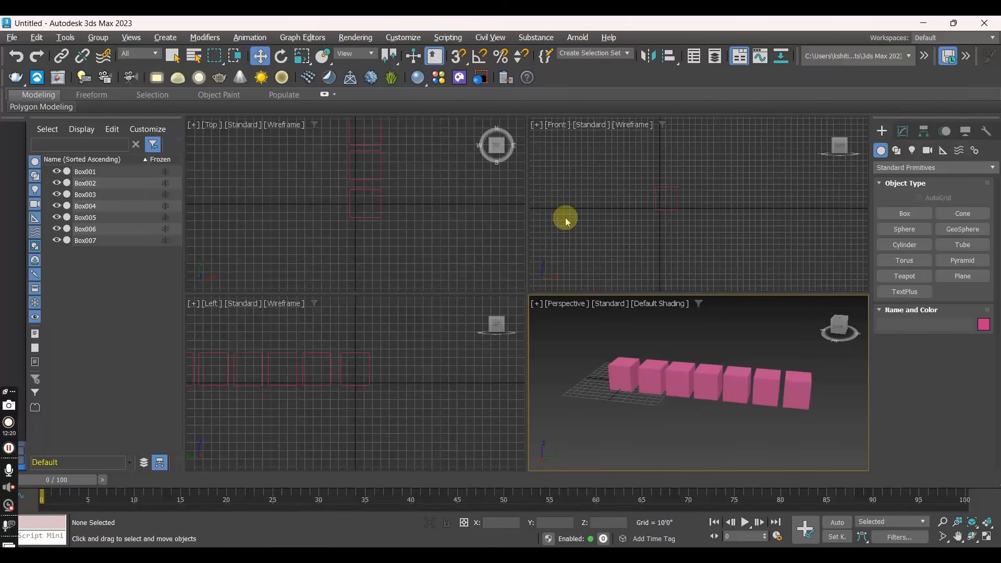
pyautogui.scroll(-2, 321, 228)
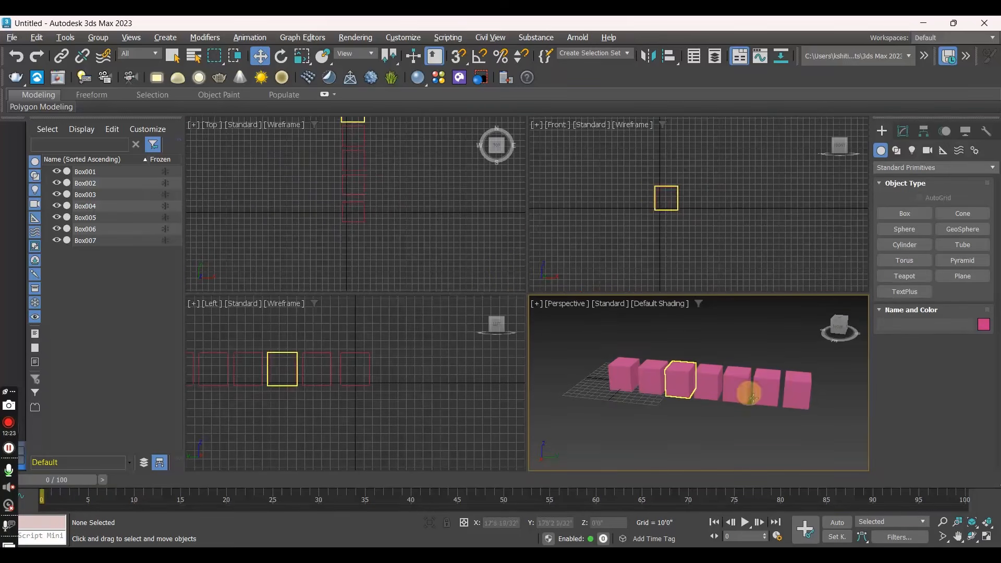
pyautogui.click(622, 377)
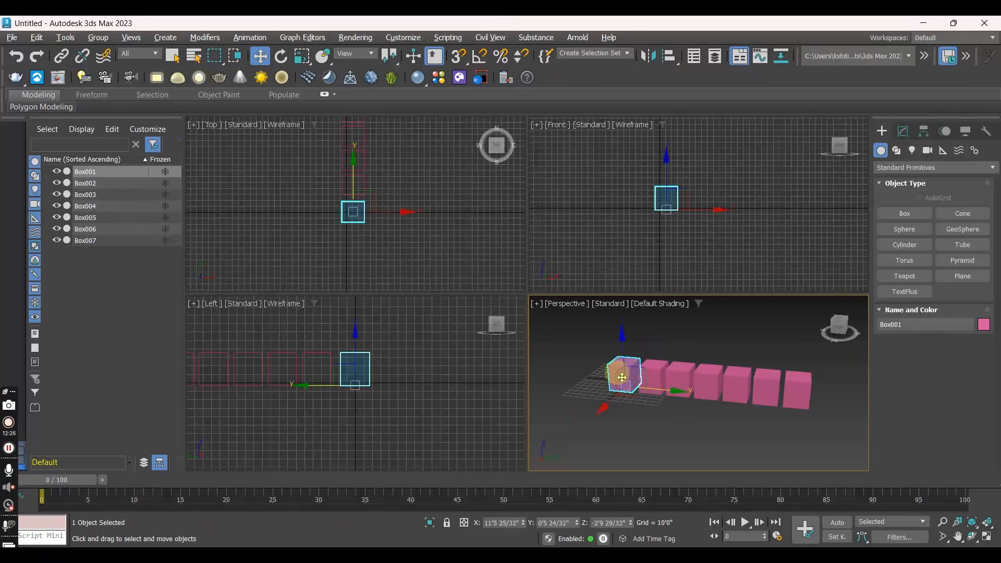
pyautogui.click(687, 338)
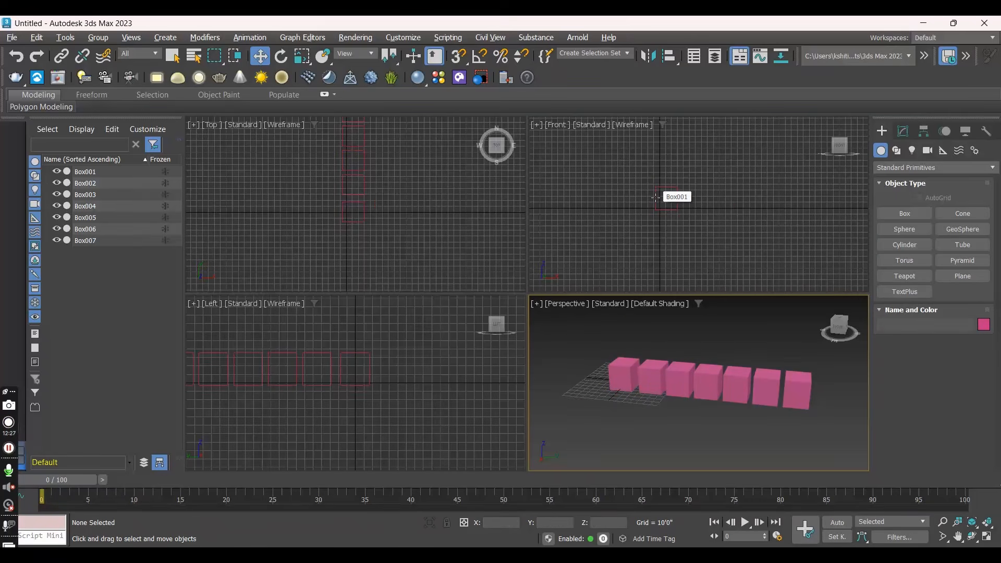
# - Try toggling the Front and Perspective viewports between wireframe and default shading
pyautogui.click(646, 227)
pyautogui.press('F3')
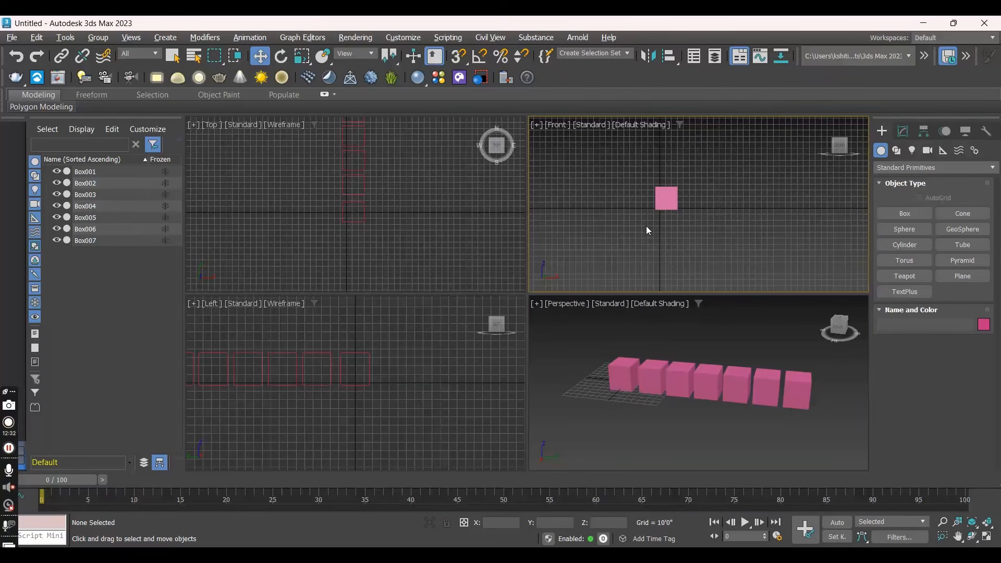
pyautogui.press('F3')
pyautogui.press('F3')
pyautogui.press('F3')
pyautogui.click(653, 348)
pyautogui.press('F3')
pyautogui.press('F3')
pyautogui.press('F3')
pyautogui.click(647, 374)
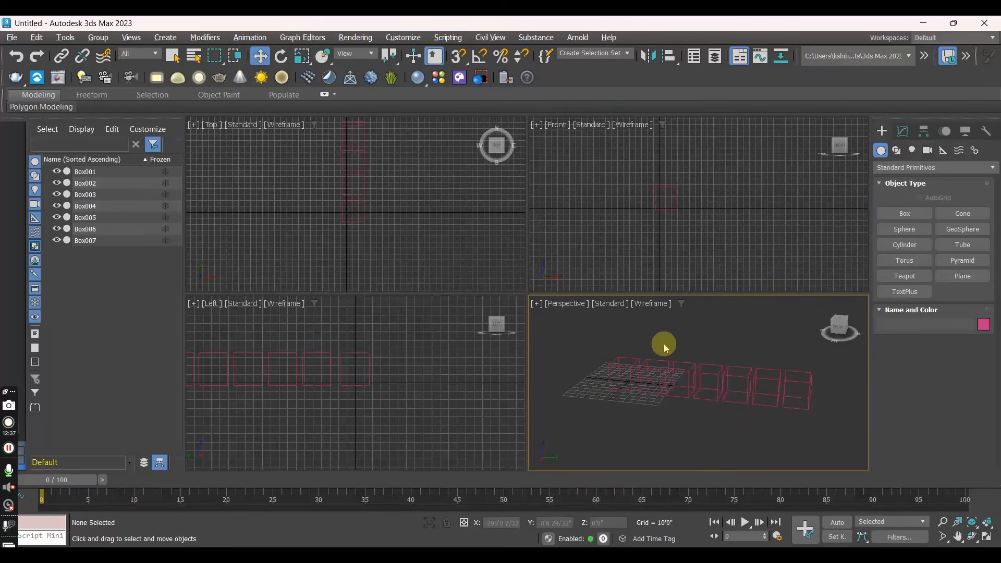
pyautogui.press('F3')
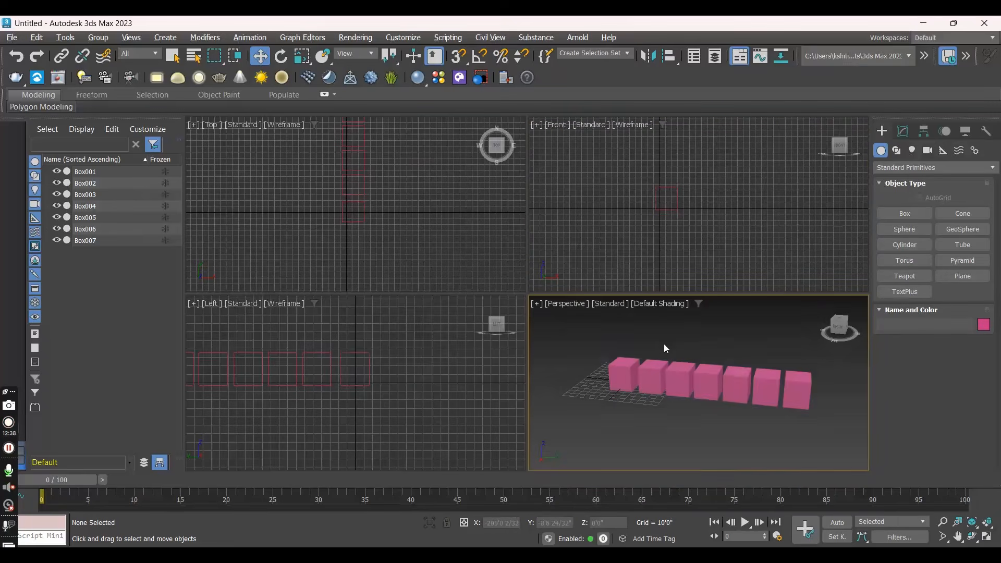
# - Set the Front, Top and Left viewports to default shading
pyautogui.click(629, 204)
pyautogui.press('F3')
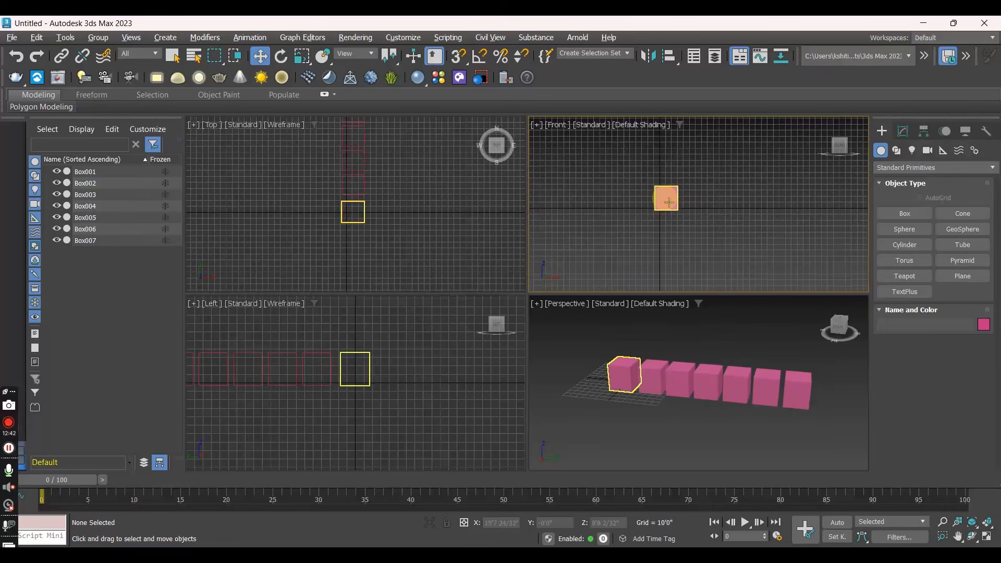
pyautogui.click(371, 199)
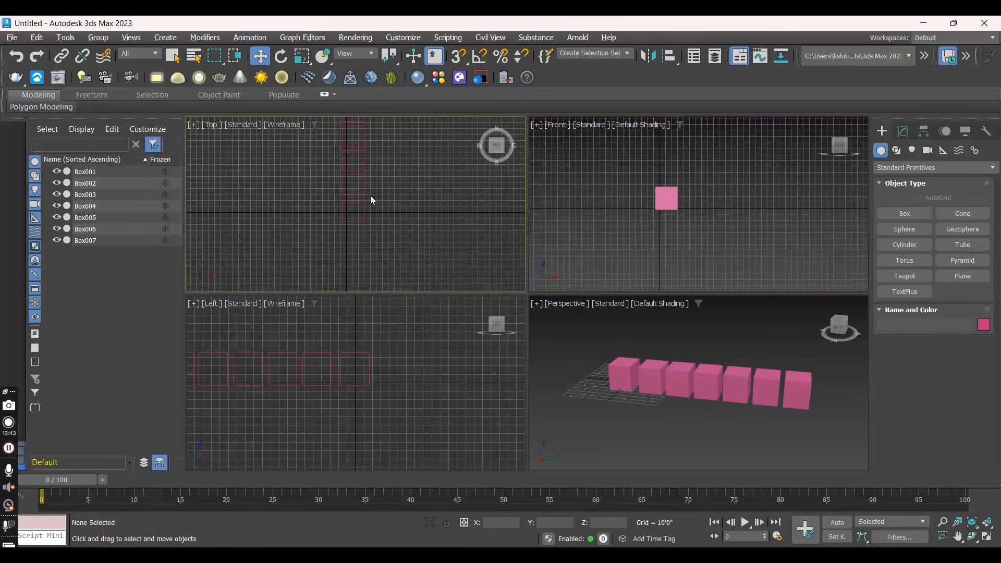
pyautogui.press('F3')
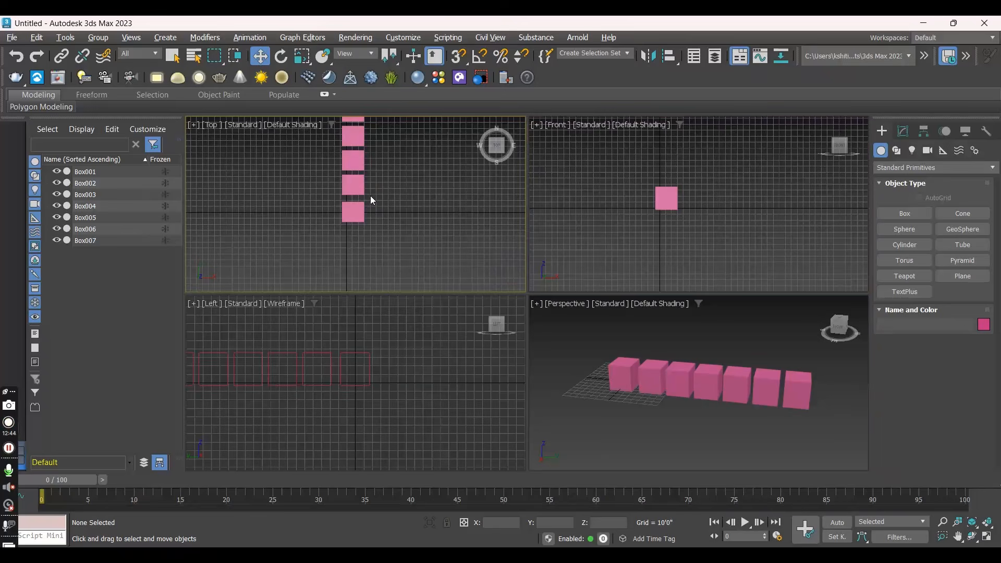
pyautogui.click(372, 358)
pyautogui.press('F3')
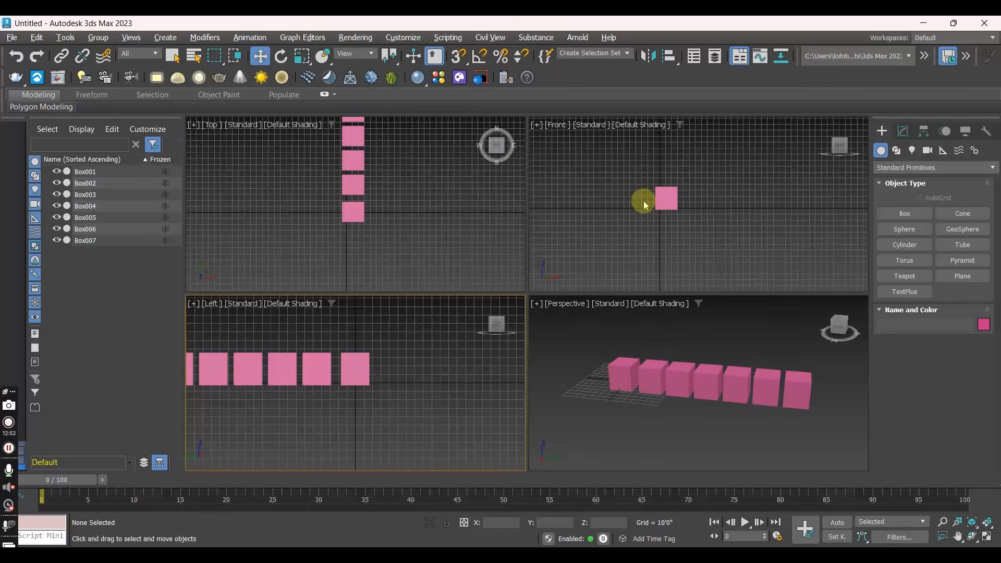
# - Examine the row of boxes from the front, top and left in the Perspective viewport, comparing it with the matching orthographic viewports
pyautogui.keyDown('alt'); pyautogui.moveTo(640, 371); pyautogui.dragTo(749, 359, button='middle'); pyautogui.keyUp('alt')
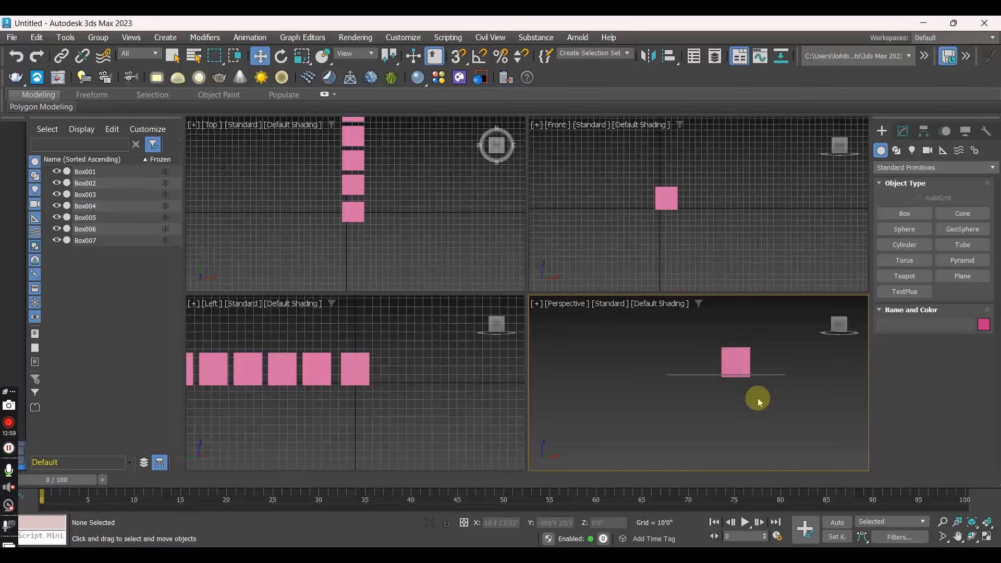
pyautogui.keyDown('alt'); pyautogui.moveTo(753, 376); pyautogui.dragTo(770, 472, button='middle'); pyautogui.keyUp('alt')
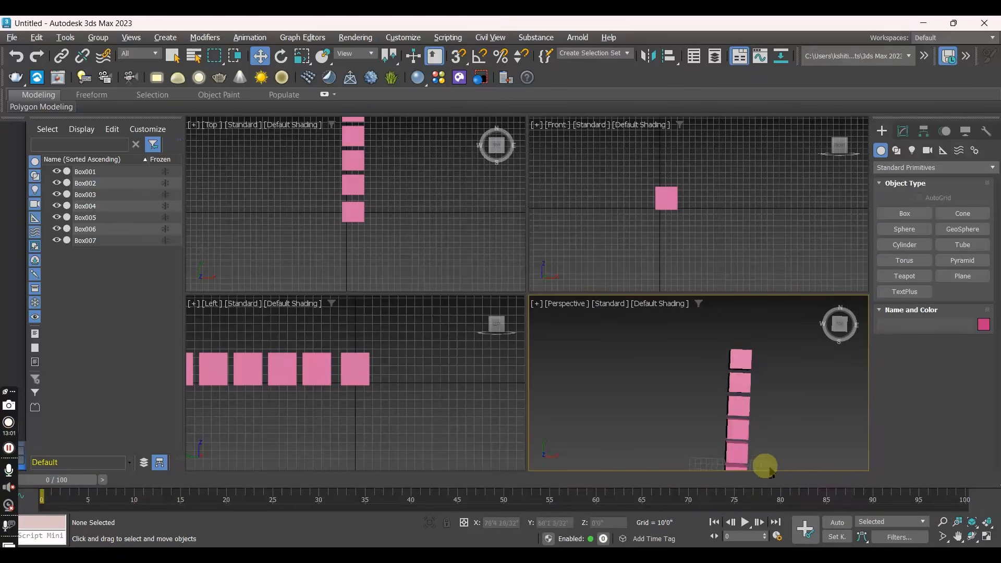
pyautogui.keyDown('alt'); pyautogui.moveTo(771, 417); pyautogui.dragTo(736, 357, button='middle'); pyautogui.keyUp('alt')
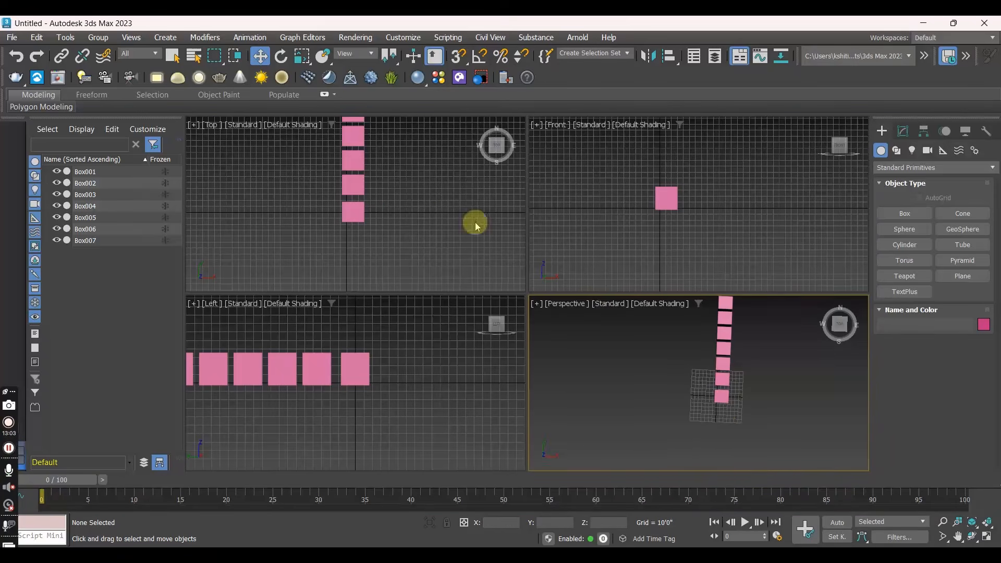
pyautogui.scroll(-3, 414, 188)
pyautogui.moveTo(402, 182)
pyautogui.mouseDown(button='middle')
pyautogui.moveTo(394, 233)
pyautogui.moveTo(393, 179)
pyautogui.mouseUp(button='middle')
pyautogui.keyDown('alt'); pyautogui.moveTo(719, 419); pyautogui.dragTo(815, 322, button='middle'); pyautogui.keyUp('alt')
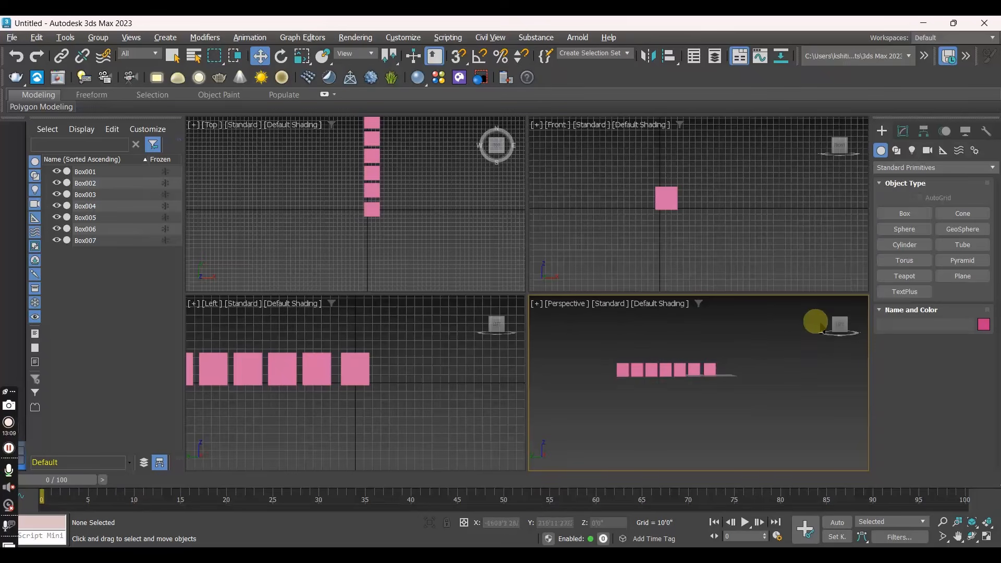
pyautogui.scroll(-3, 292, 413)
pyautogui.keyDown('alt'); pyautogui.moveTo(703, 389); pyautogui.dragTo(717, 161, button='middle'); pyautogui.keyUp('alt')
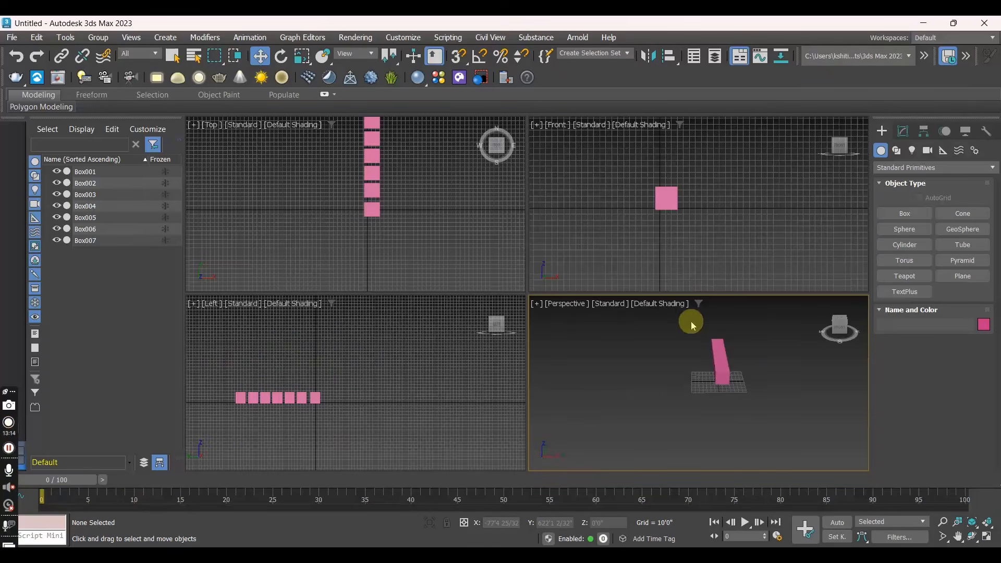
# - Maximize the Perspective viewport and try switching it to the Front view and back to Perspective
pyautogui.hotkey('alt', 'w')
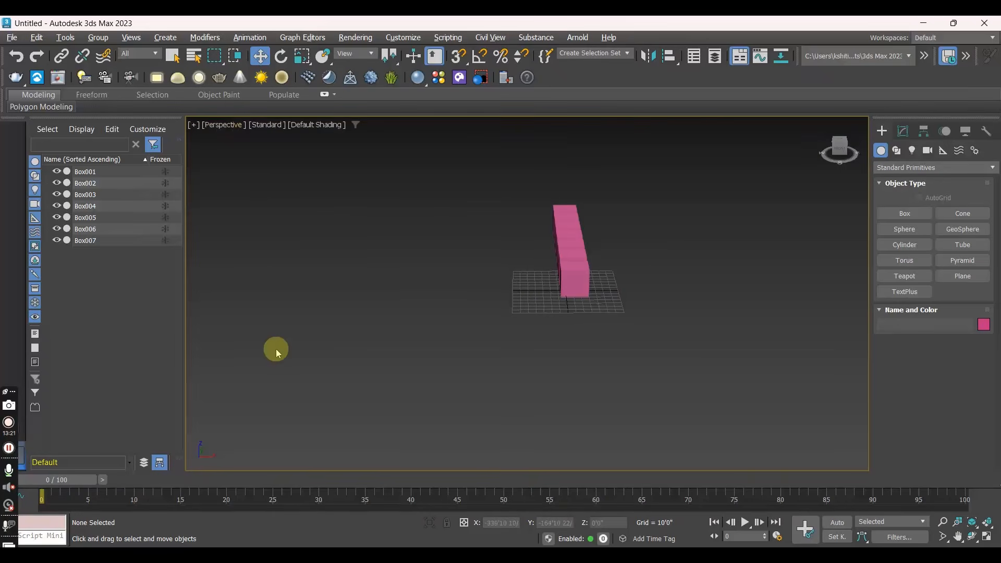
pyautogui.click(219, 128)
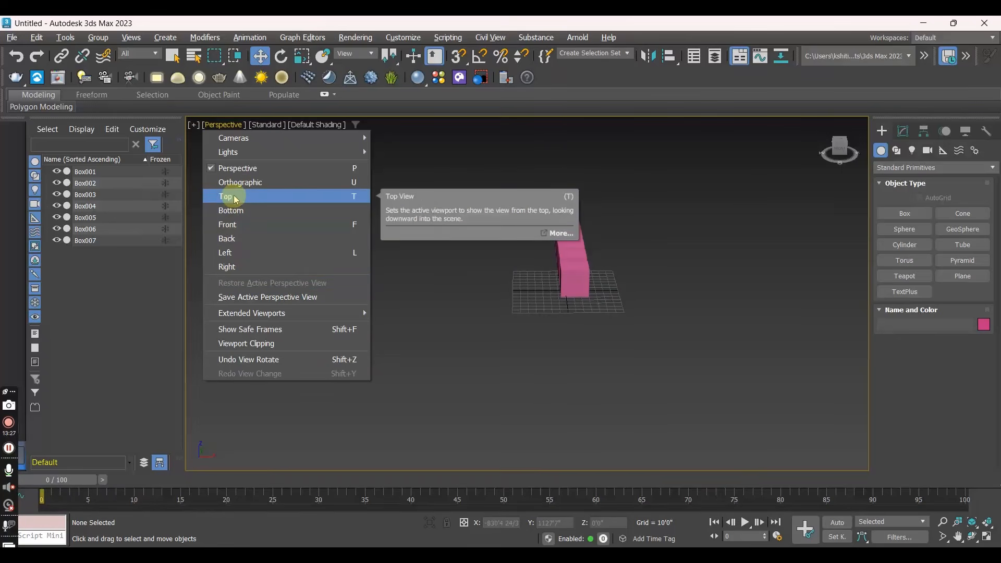
pyautogui.click(230, 230)
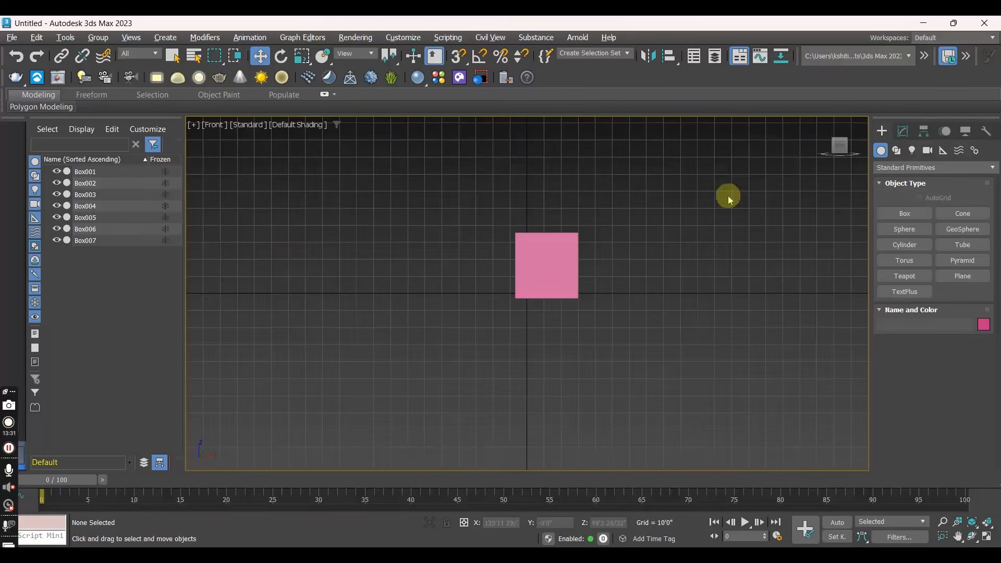
pyautogui.click(215, 124)
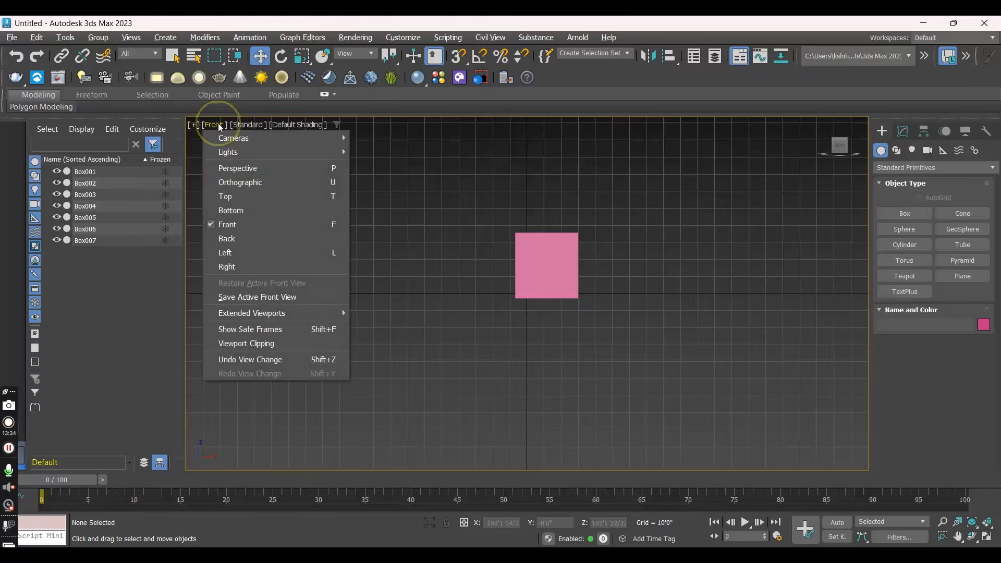
pyautogui.click(241, 168)
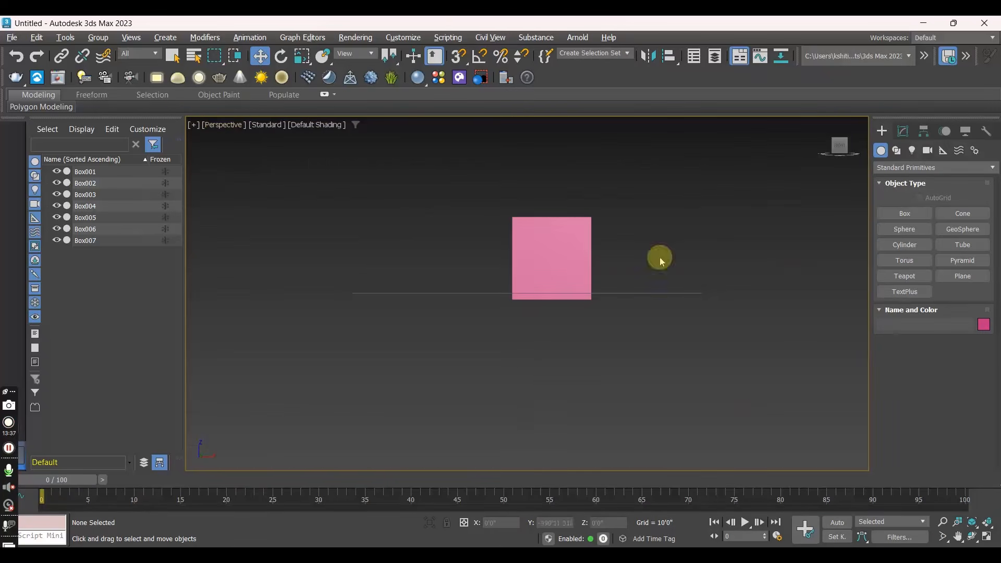
pyautogui.moveTo(602, 324)
pyautogui.keyDown('alt'); pyautogui.mouseDown(button='middle')
pyautogui.moveTo(658, 362)
pyautogui.moveTo(641, 328)
pyautogui.moveTo(589, 335)
pyautogui.moveTo(542, 326)
pyautogui.moveTo(594, 333)
pyautogui.mouseUp(button='middle'); pyautogui.keyUp('alt')
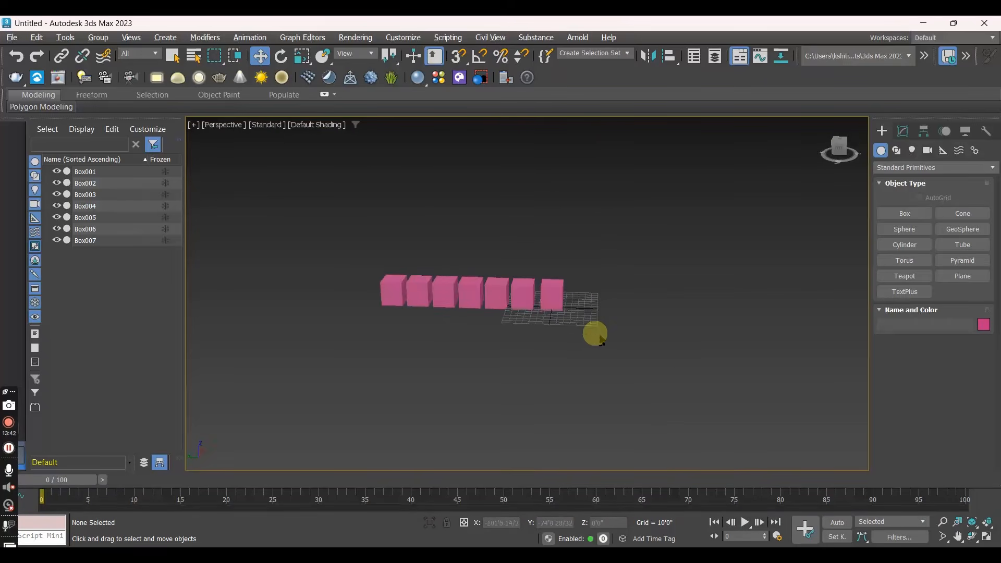
# - Select all seven boxes with a region selection and delete them
pyautogui.click(9, 449)
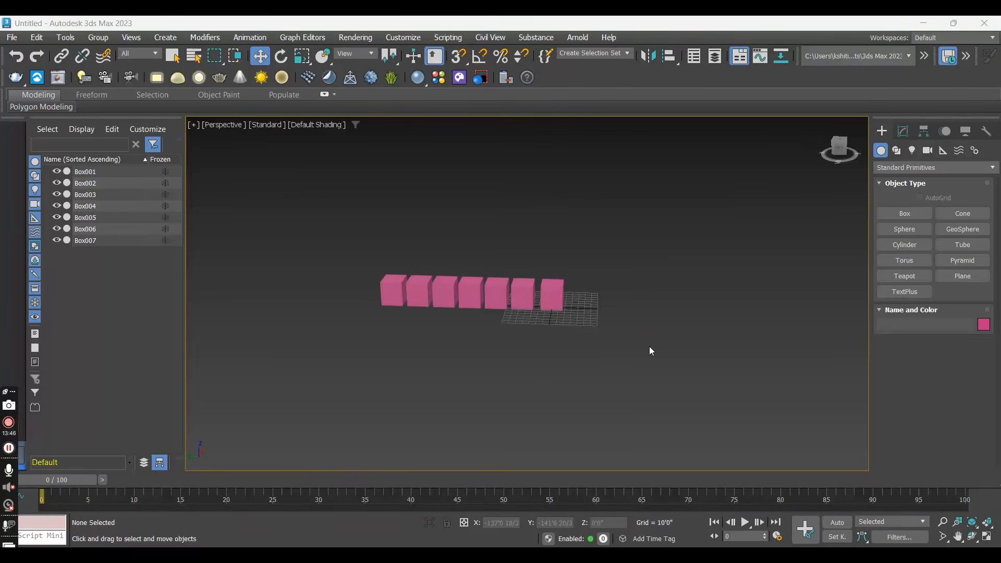
pyautogui.click(632, 238)
pyautogui.moveTo(683, 195); pyautogui.dragTo(164, 443)
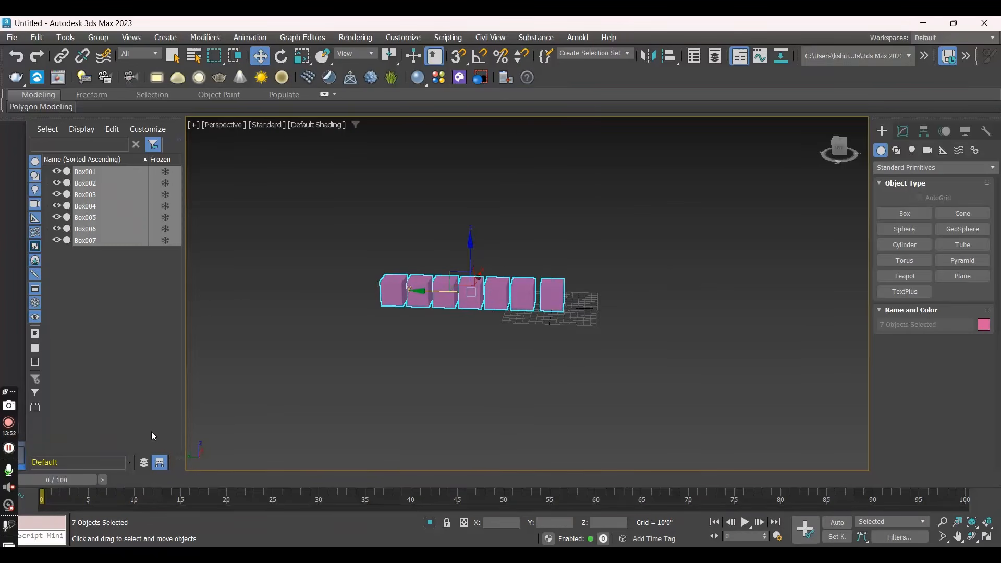
pyautogui.press('Delete')
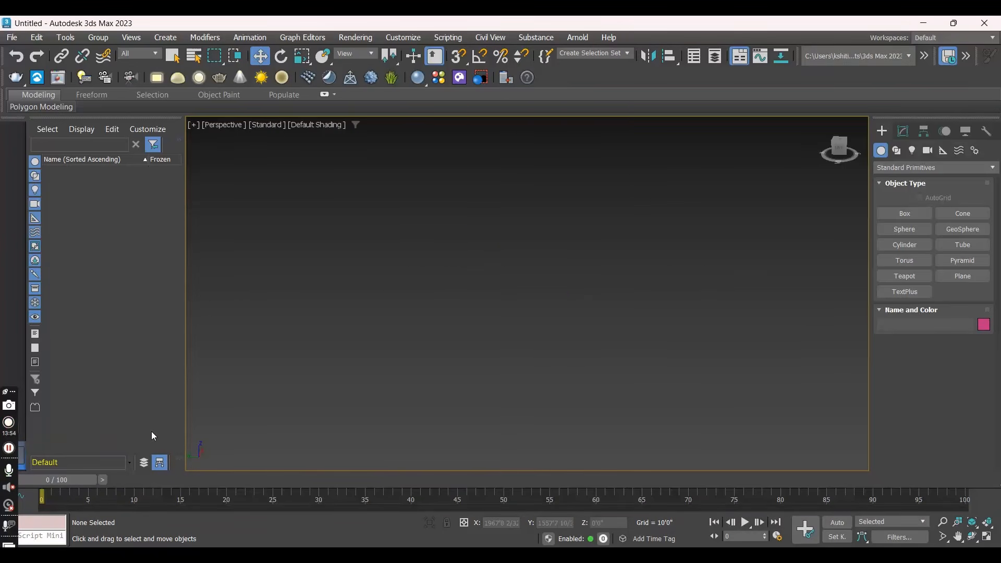
# - Draw a standard plane about 1245' long and 790' wide in the Top view and activate the Move tool
pyautogui.click(961, 278)
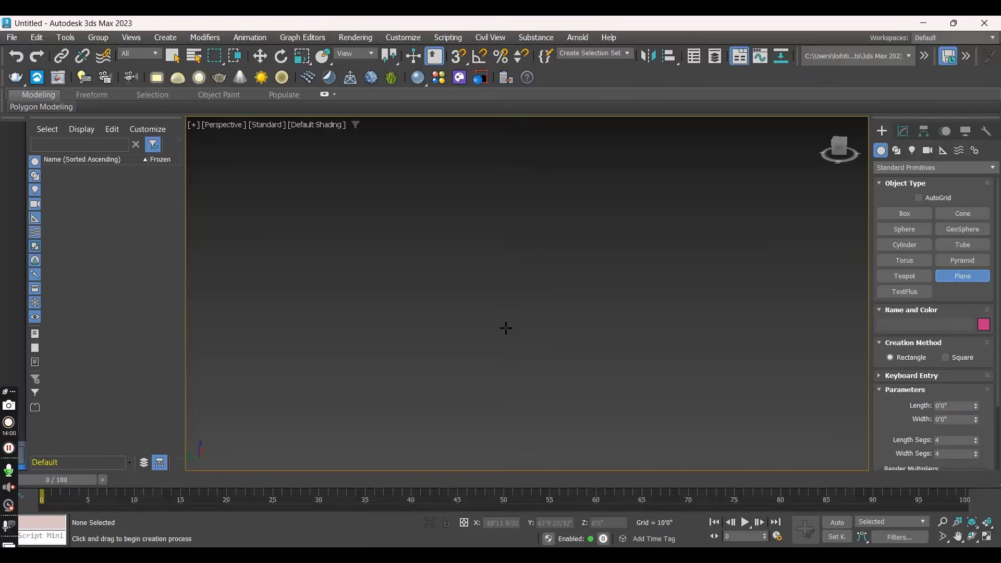
pyautogui.press('t')
pyautogui.scroll(-6, 506, 327)
pyautogui.moveTo(394, 228); pyautogui.dragTo(623, 465)
pyautogui.press('w')
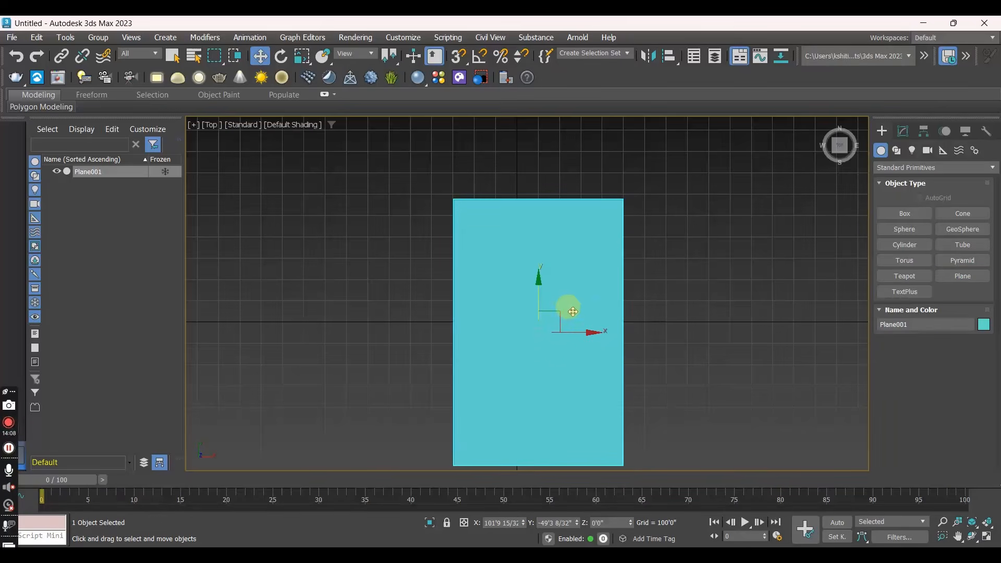
# - Return to the Perspective view and check the plane's segments in wireframe, ending in default shading
pyautogui.click(213, 131)
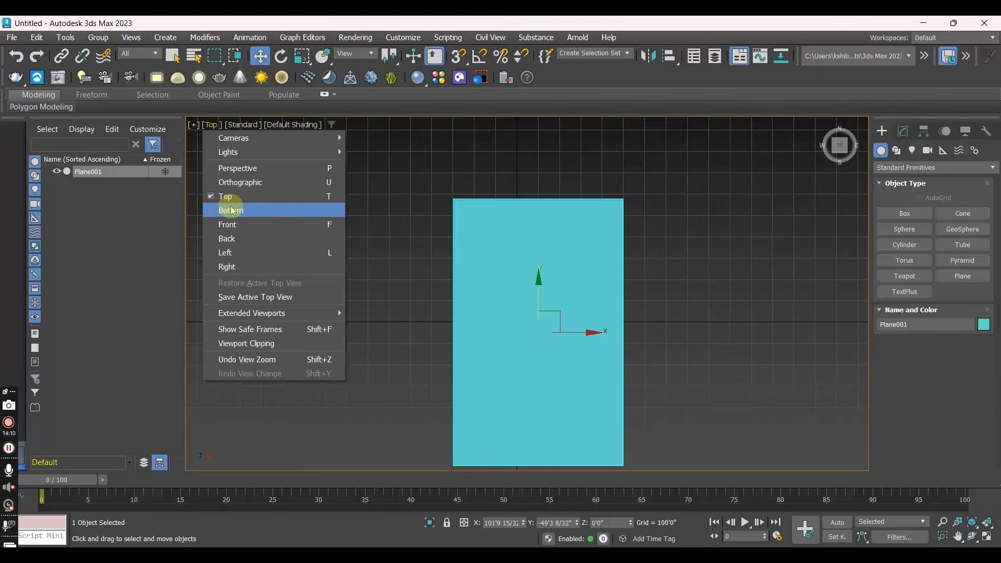
pyautogui.click(245, 167)
pyautogui.keyDown('alt'); pyautogui.moveTo(543, 308); pyautogui.dragTo(608, 330, button='middle'); pyautogui.keyUp('alt')
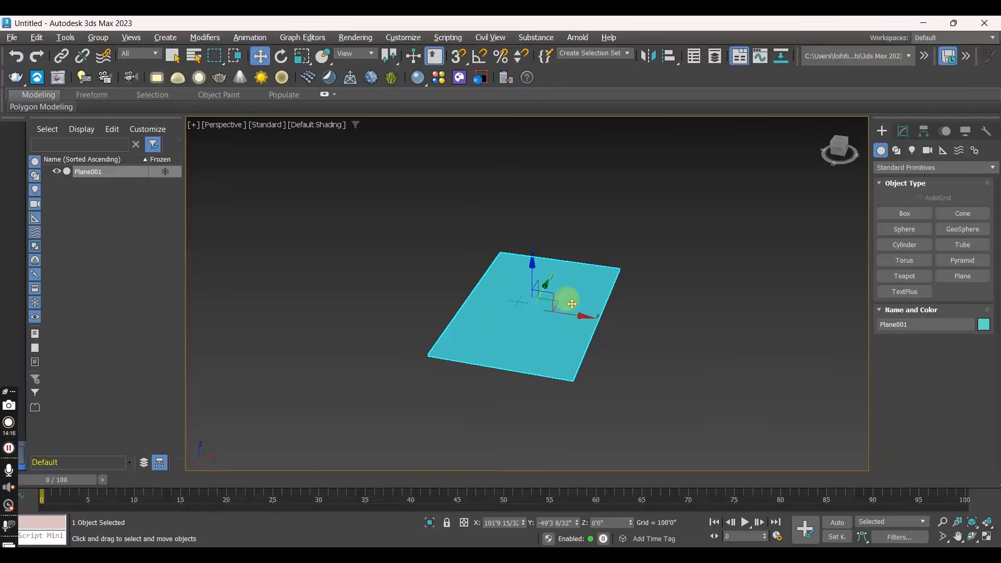
pyautogui.scroll(2, 543, 321)
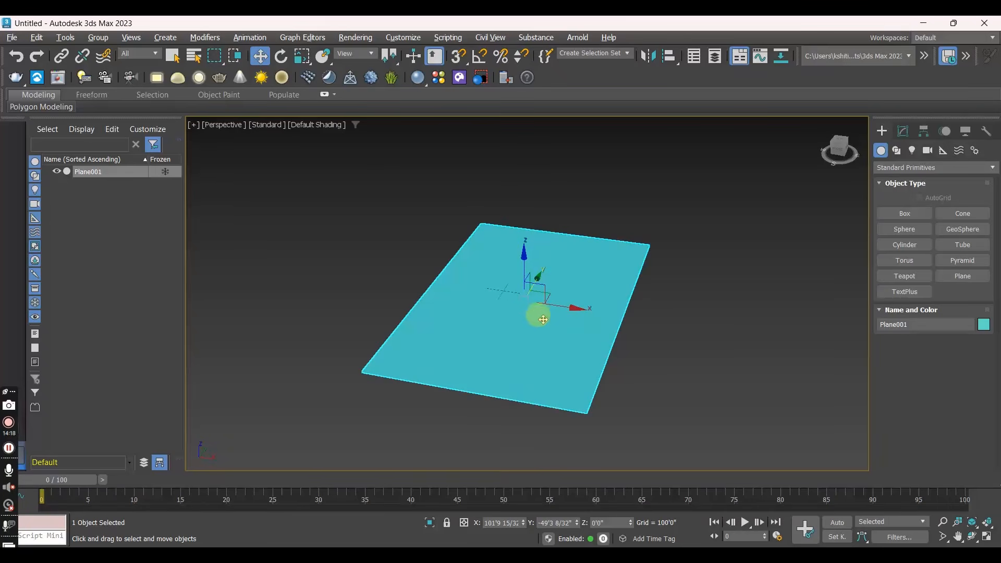
pyautogui.press('F3')
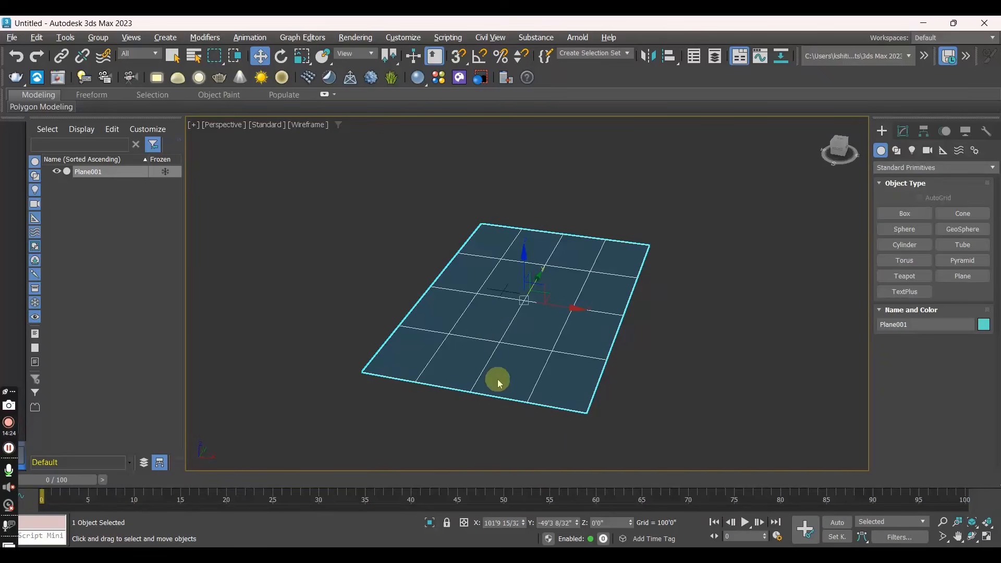
pyautogui.press('F3')
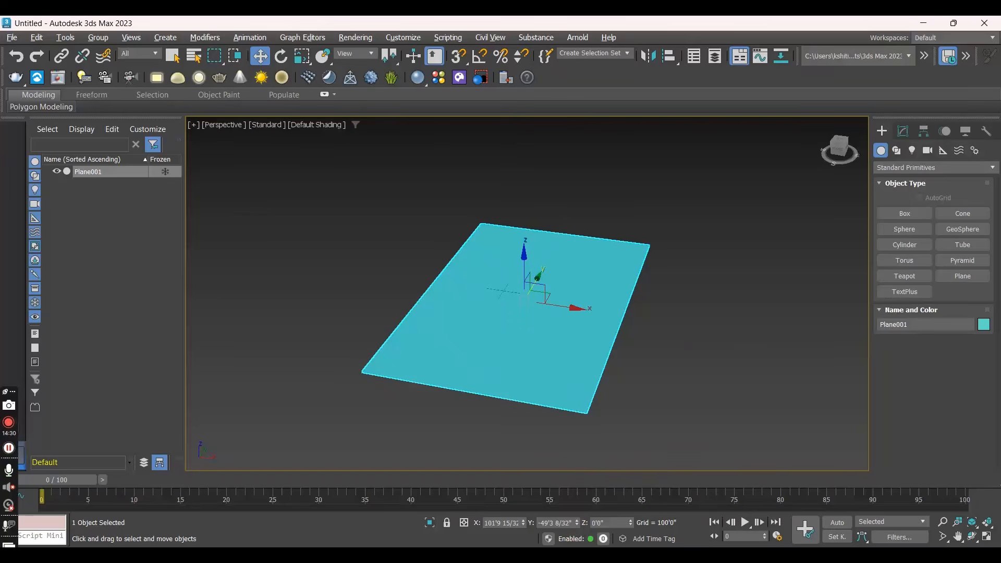
pyautogui.moveTo(601, 555)
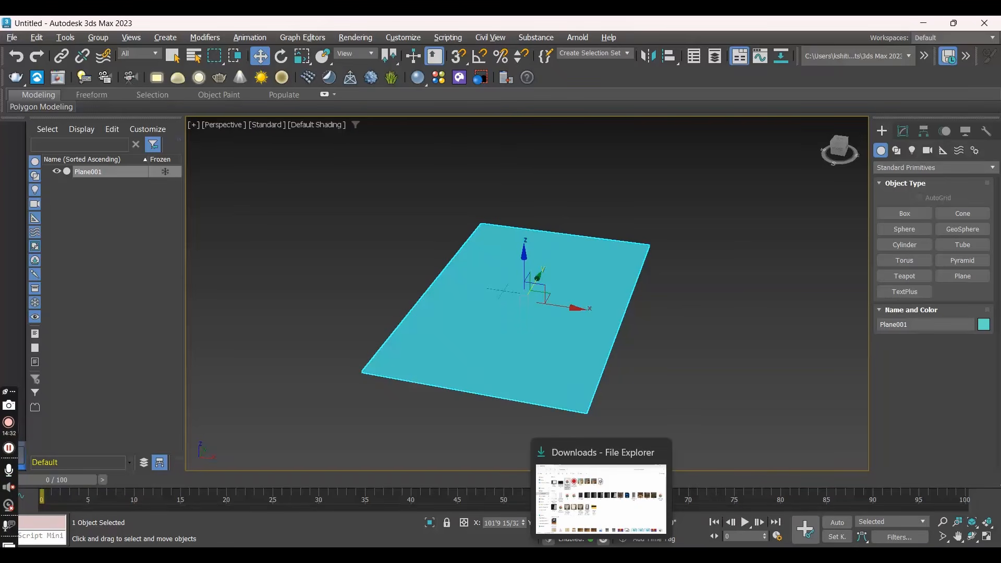
pyautogui.click(601, 555)
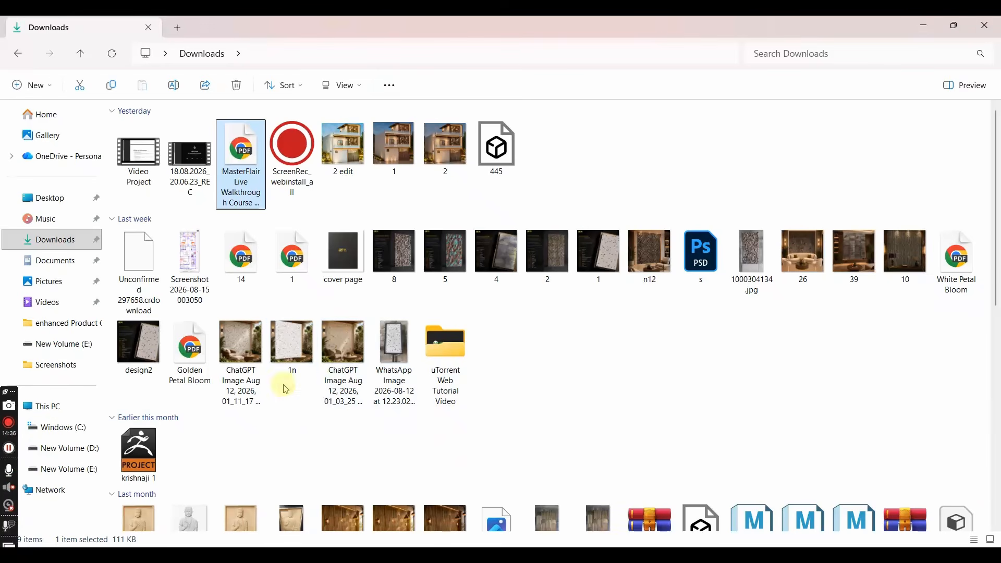
pyautogui.click(600, 379)
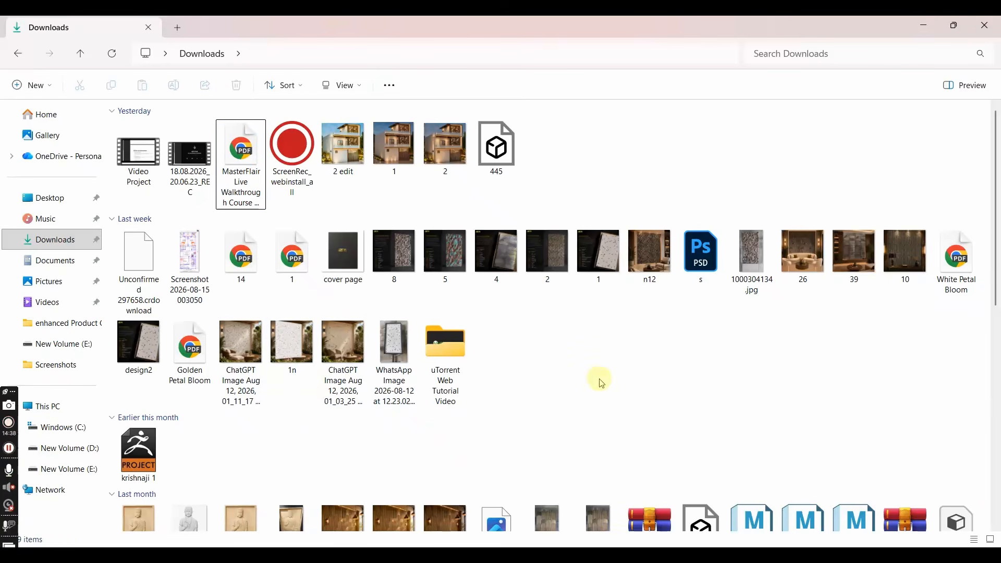
pyautogui.moveTo(200, 261); pyautogui.dragTo(522, 342)
pyautogui.hotkey('alt', 'Tab')
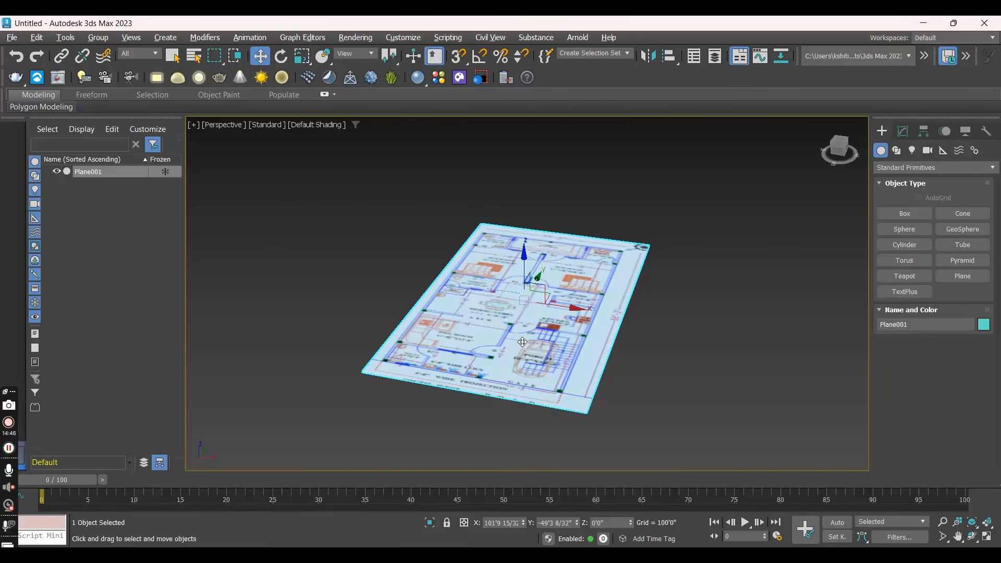
# - Examine the floor plan image on the plane from above, up close and as a whole
pyautogui.keyDown('alt'); pyautogui.moveTo(496, 358); pyautogui.dragTo(515, 427, button='middle'); pyautogui.keyUp('alt')
pyautogui.scroll(2, 464, 296)
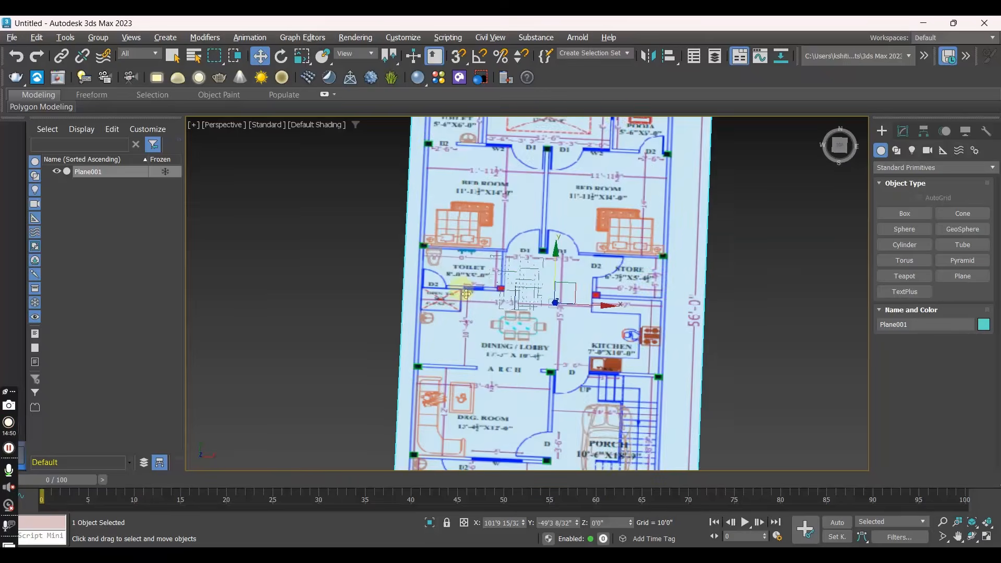
pyautogui.scroll(-2, 466, 294)
pyautogui.moveTo(517, 290); pyautogui.dragTo(460, 256, button='middle')
pyautogui.scroll(3, 494, 345)
pyautogui.scroll(-3, 494, 344)
pyautogui.scroll(-3, 495, 344)
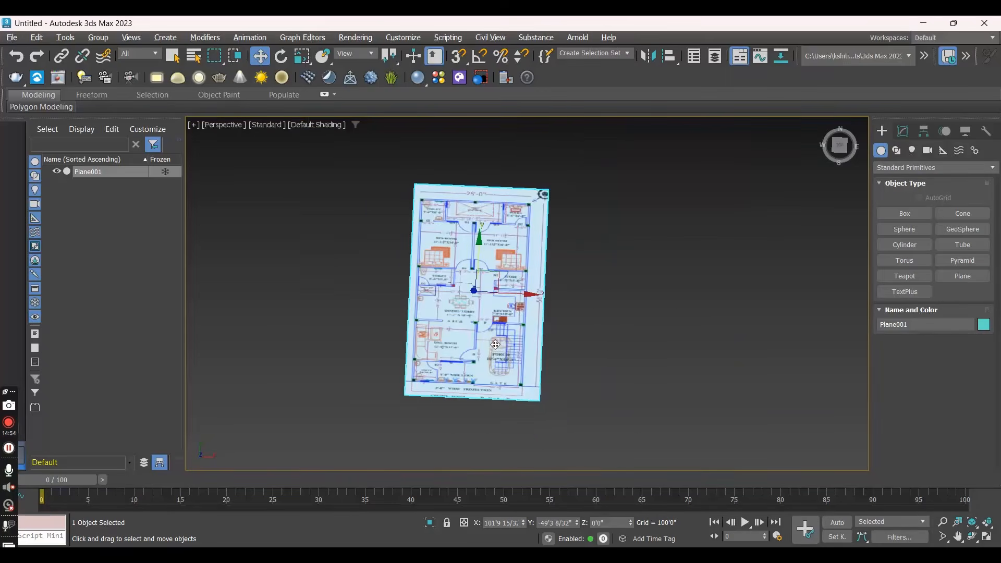
pyautogui.scroll(3, 494, 345)
pyautogui.moveTo(452, 302); pyautogui.dragTo(461, 336, button='middle')
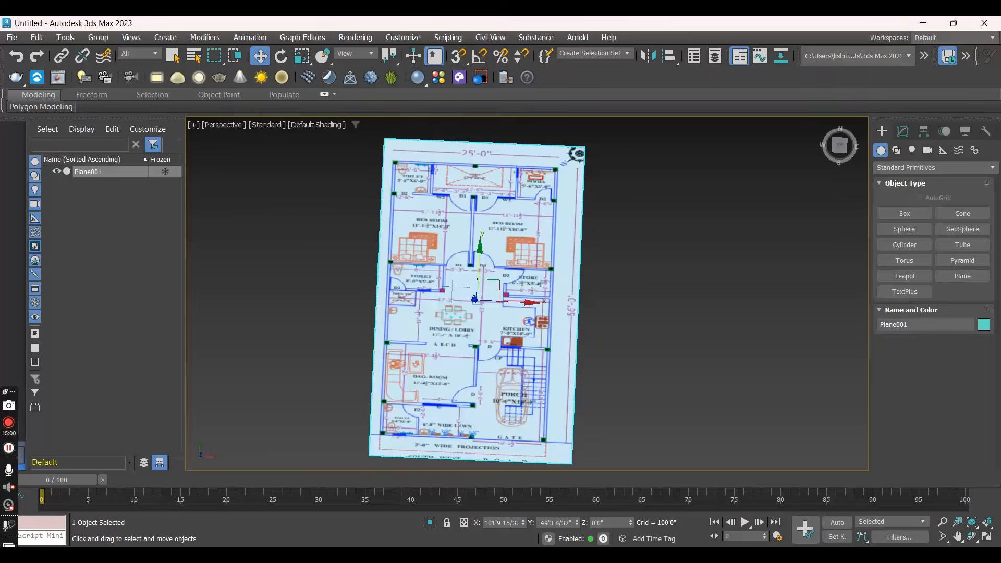
# - View the original floor plan image enlarged in the image viewer and compare its proportions with the textured plane in 3ds Max
pyautogui.hotkey('alt', 'Tab')
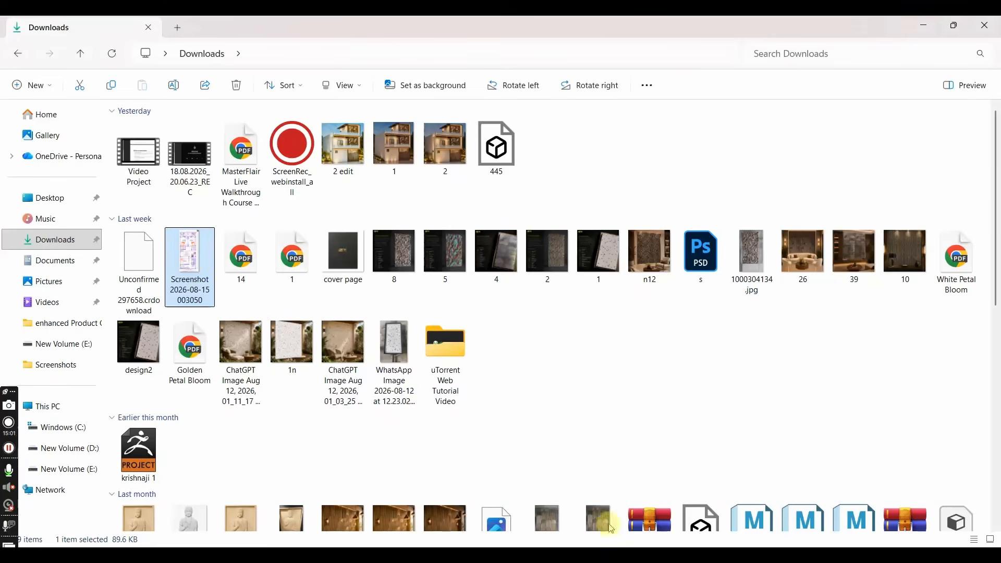
pyautogui.doubleClick(204, 278)
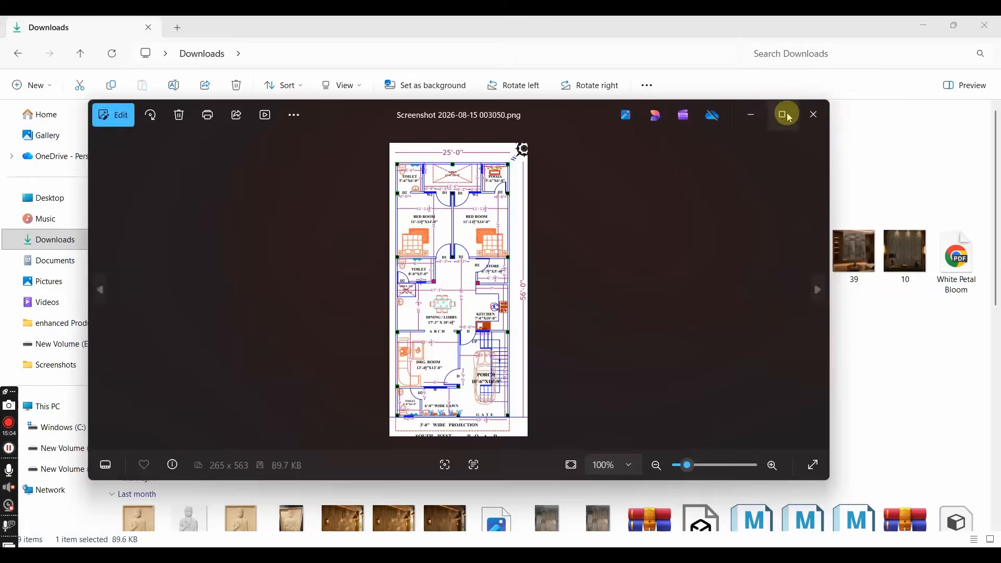
pyautogui.click(786, 115)
pyautogui.scroll(4, 462, 301)
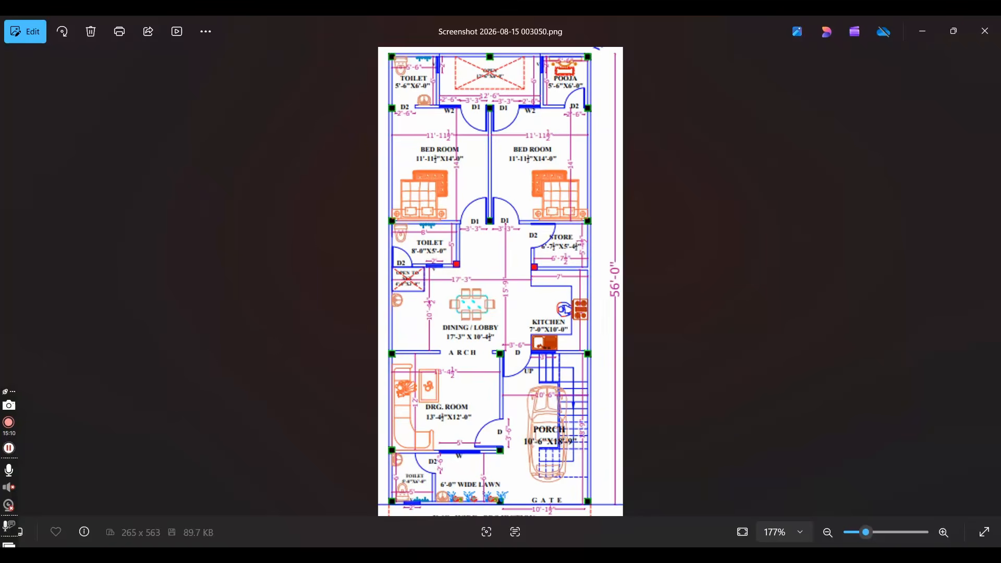
pyautogui.moveTo(687, 555)
pyautogui.click(687, 495)
pyautogui.scroll(5, 443, 289)
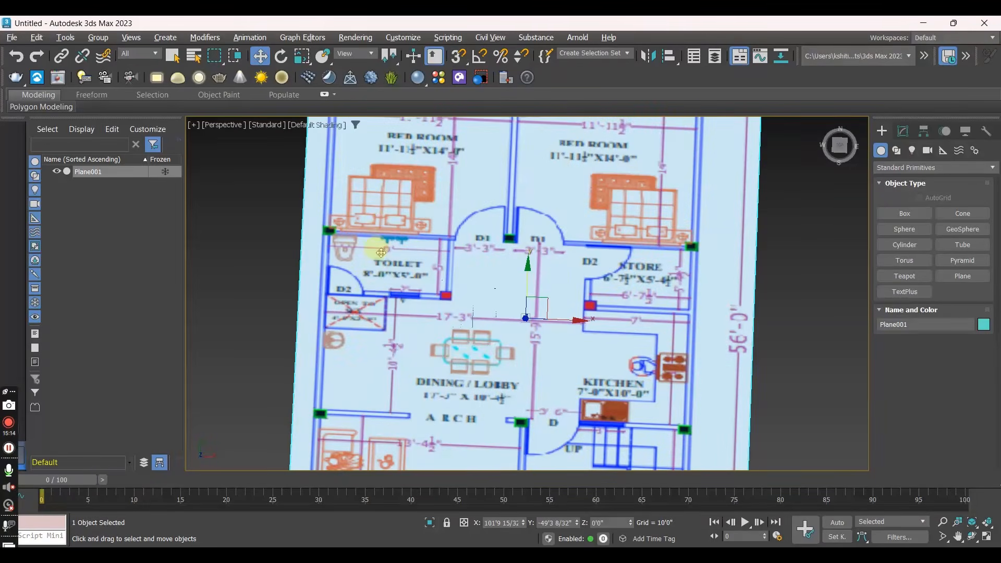
pyautogui.scroll(-5, 490, 271)
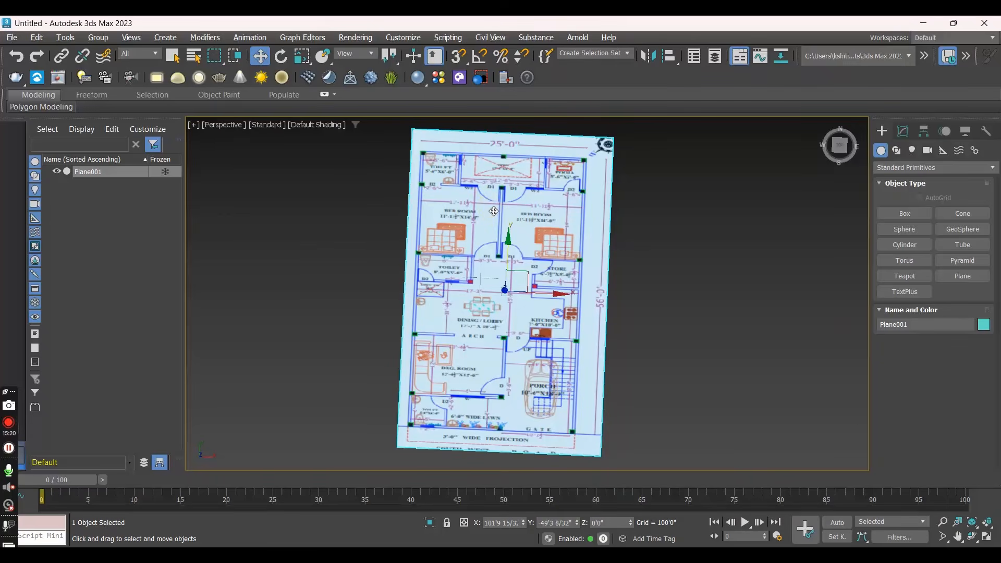
# - Add a UVW Map modifier to the plane
pyautogui.click(903, 131)
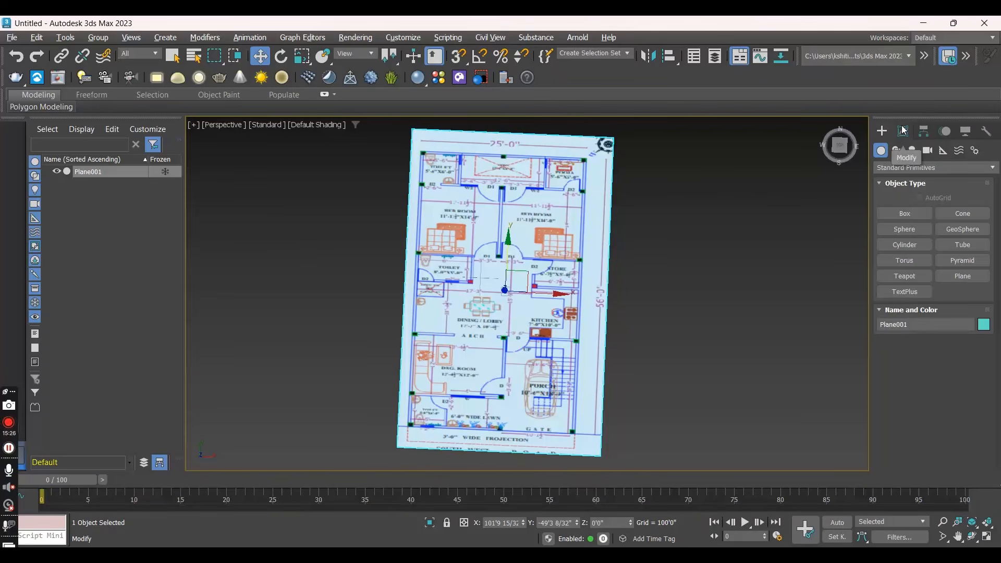
pyautogui.click(903, 130)
pyautogui.click(897, 163)
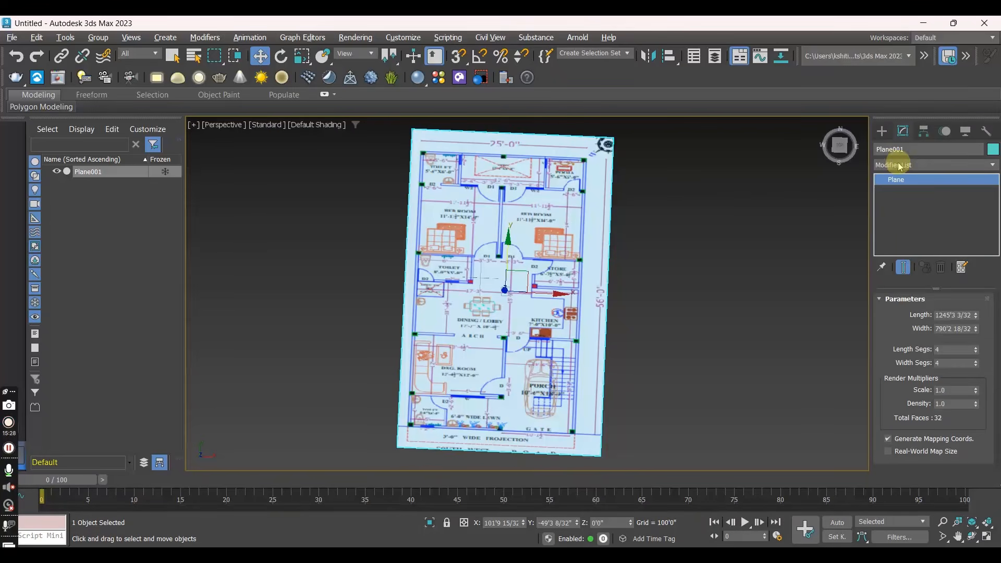
pyautogui.click(914, 164)
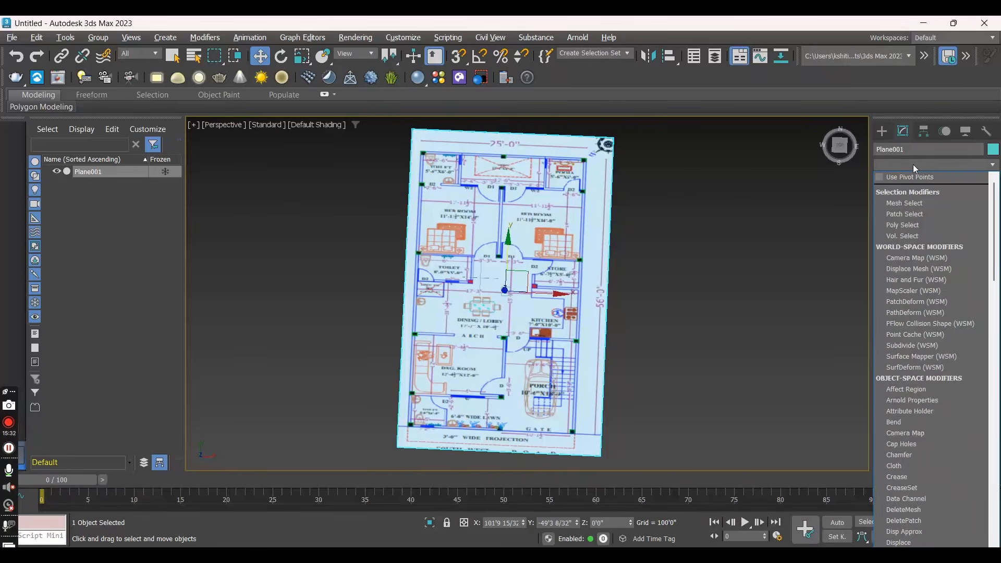
pyautogui.press('u')
pyautogui.press('v')
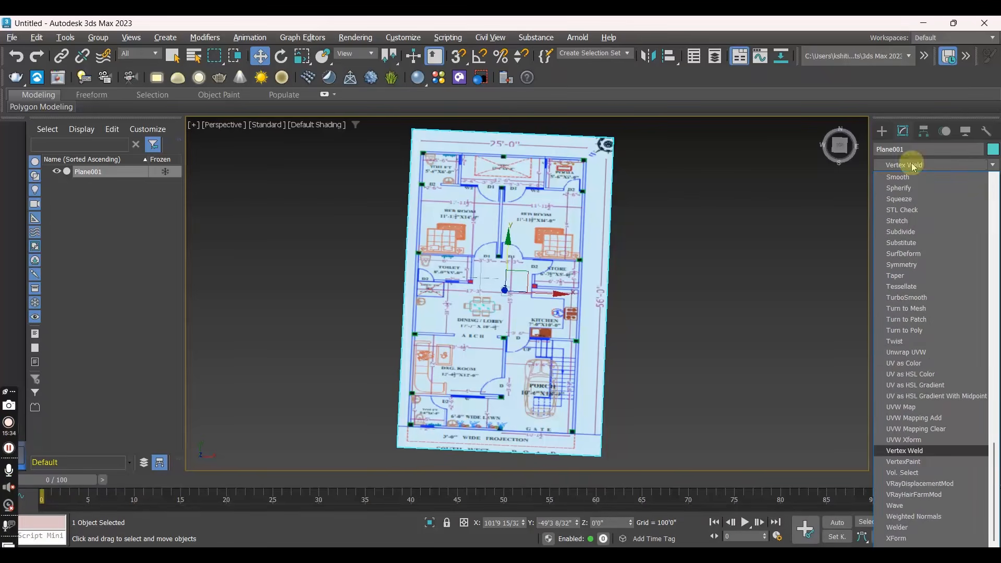
pyautogui.press('u')
pyautogui.press('v')
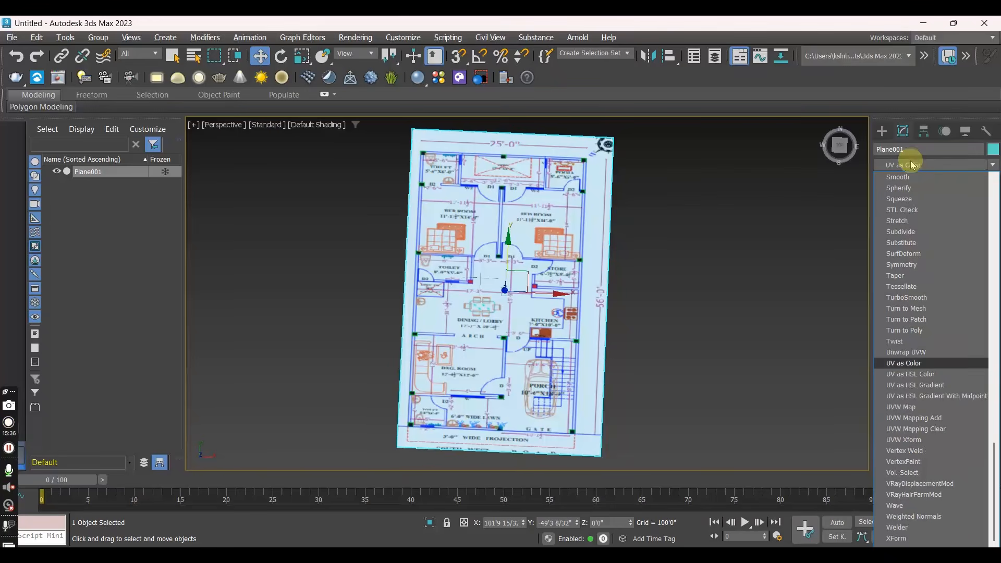
pyautogui.click(900, 407)
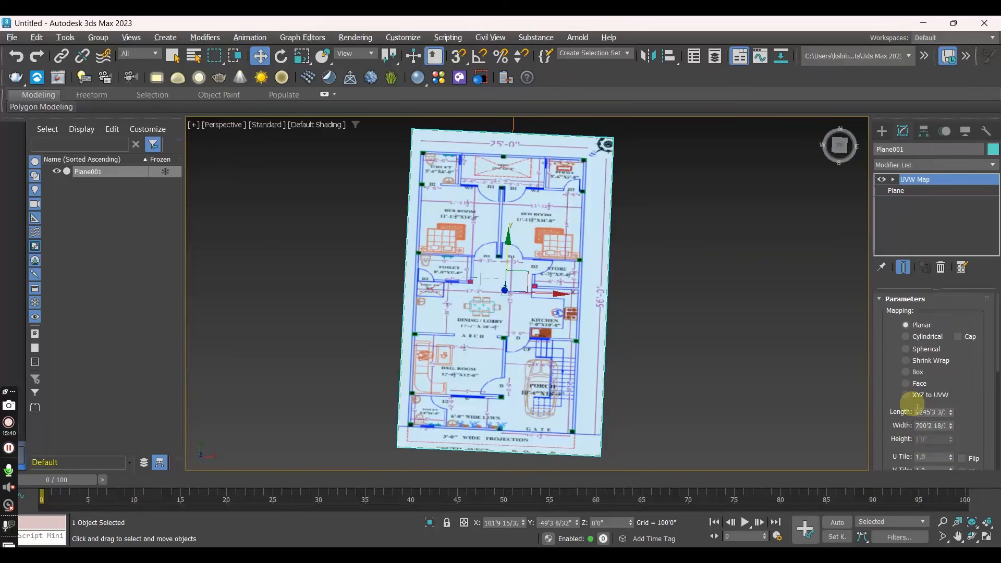
pyautogui.scroll(-2, 901, 385)
pyautogui.scroll(-4, 901, 386)
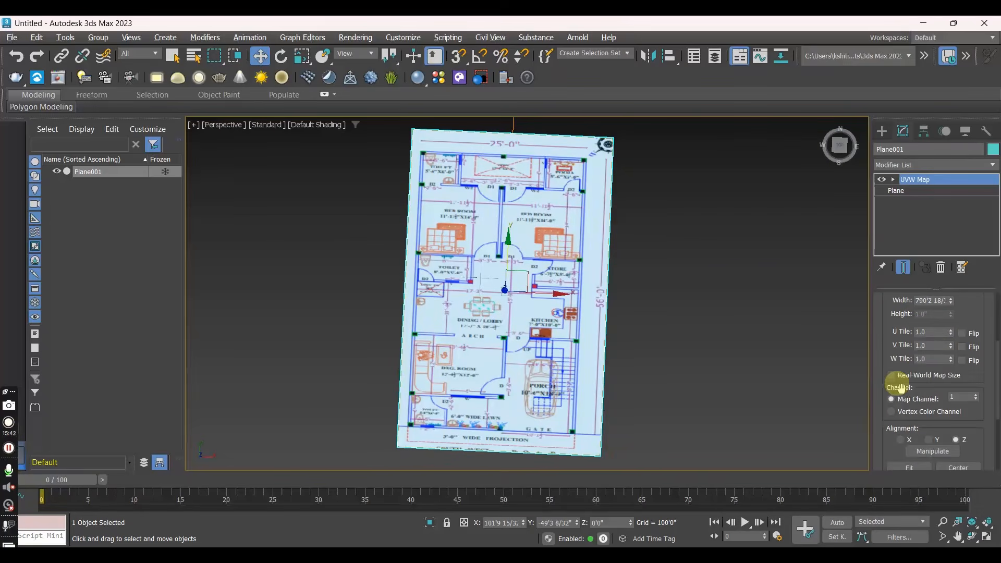
pyautogui.scroll(-1, 901, 388)
pyautogui.click(910, 439)
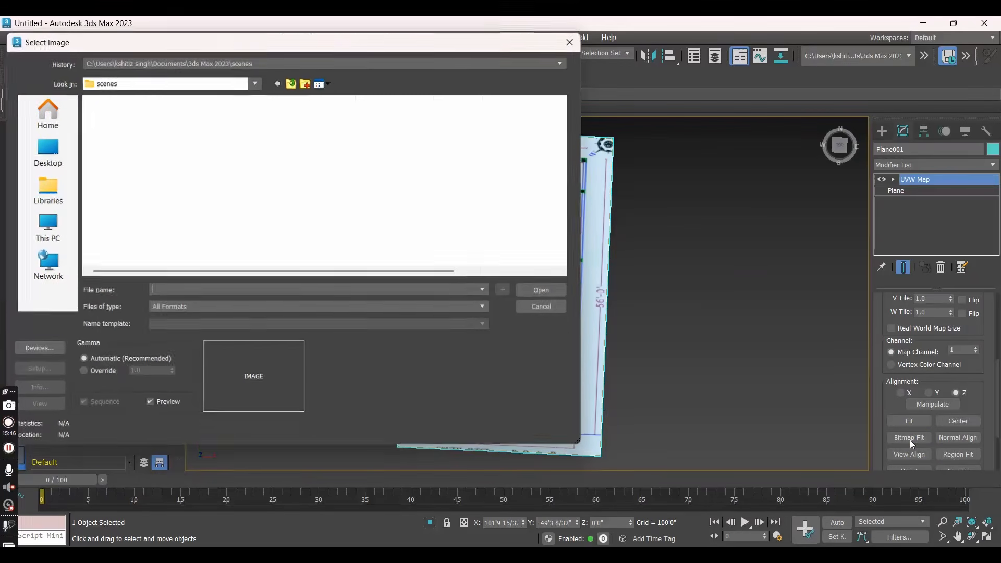
pyautogui.click(46, 126)
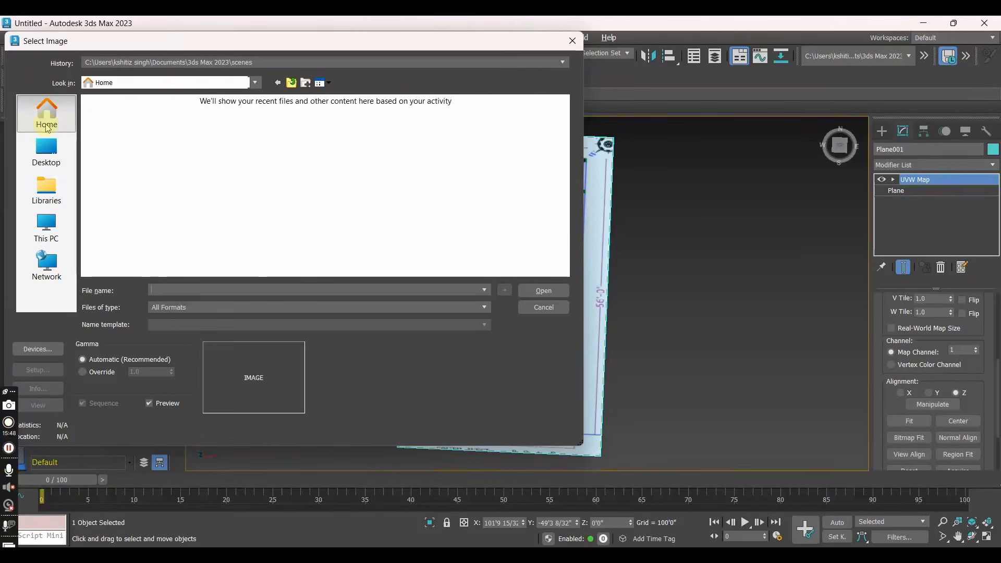
pyautogui.click(49, 158)
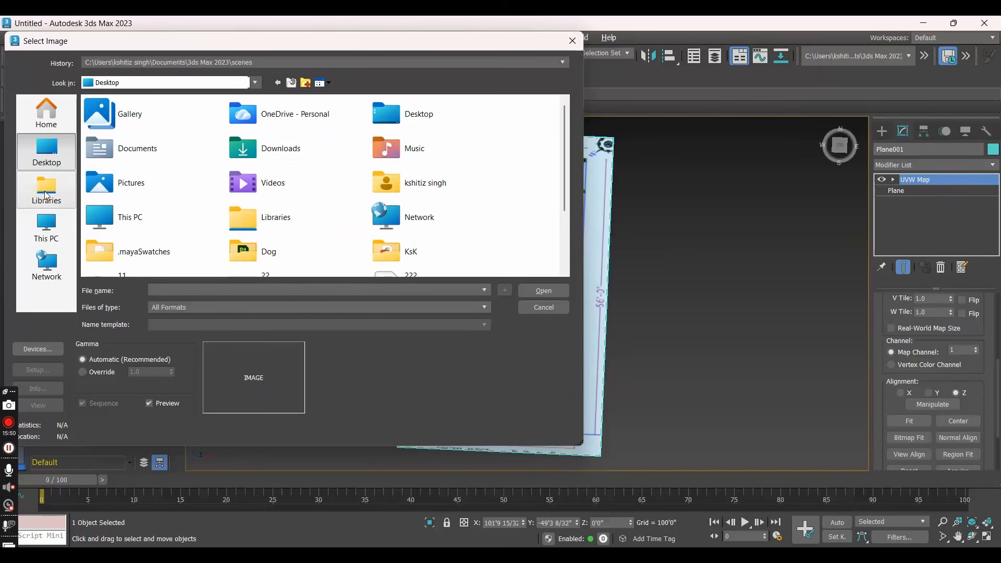
pyautogui.doubleClick(325, 156)
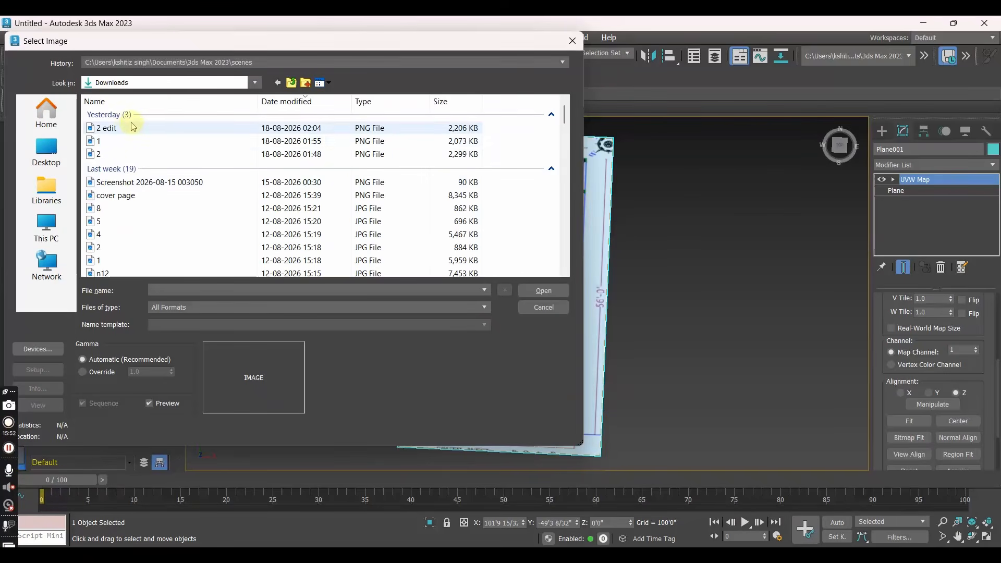
pyautogui.click(125, 182)
pyautogui.click(543, 290)
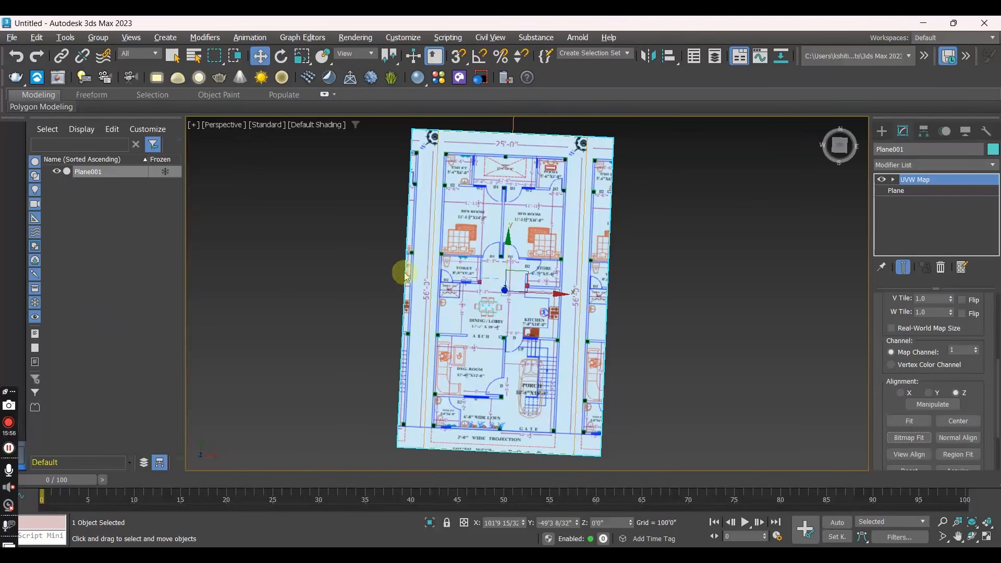
# - Inspect the refitted floor plan mapping on the plane in the Perspective view and in the Top view
pyautogui.scroll(5, 464, 265)
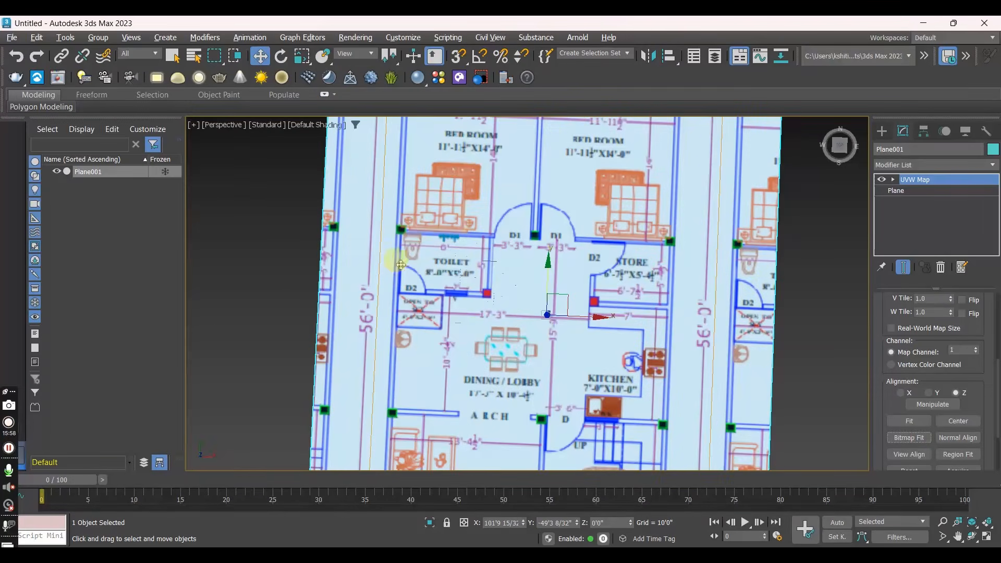
pyautogui.scroll(-5, 482, 286)
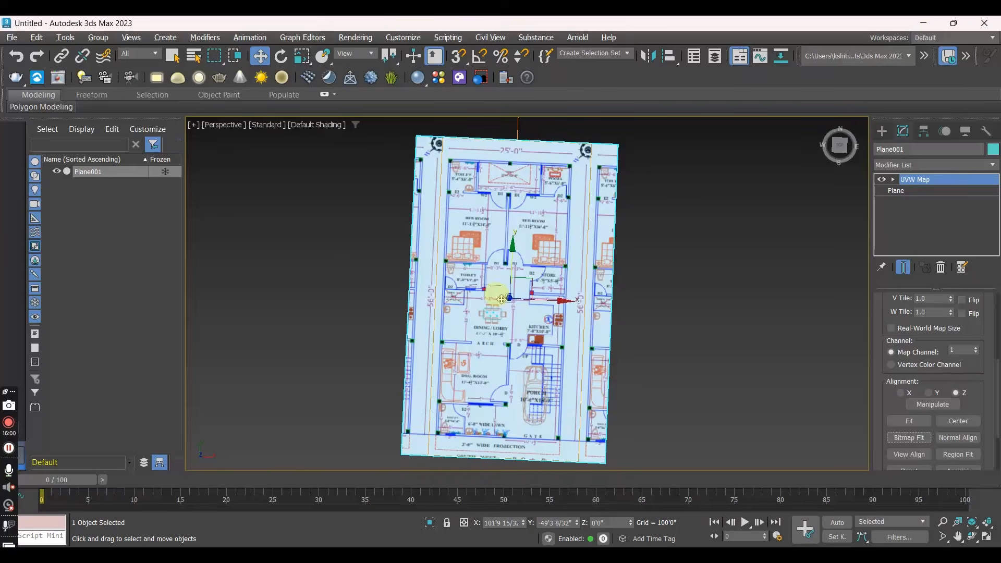
pyautogui.press('t')
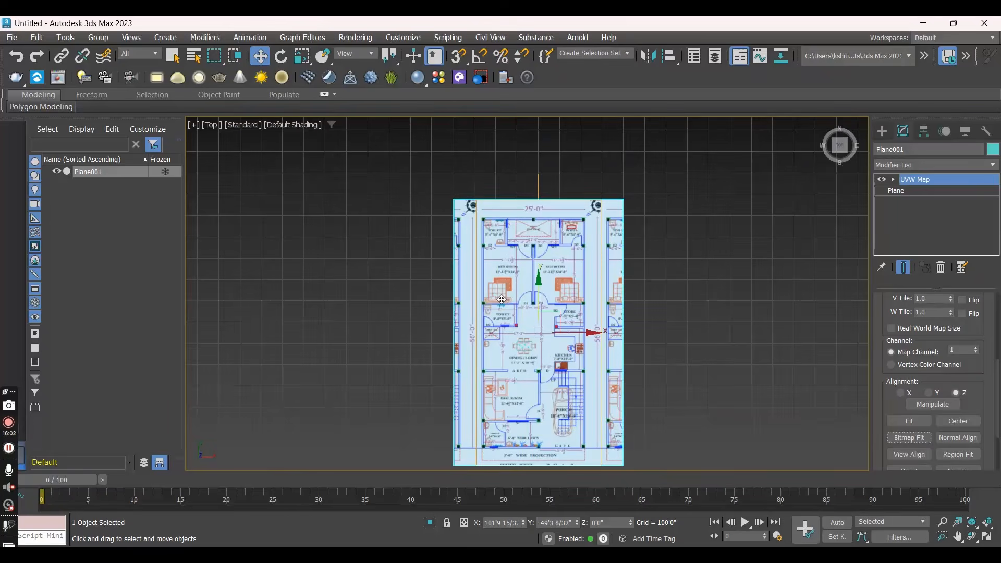
pyautogui.scroll(4, 519, 321)
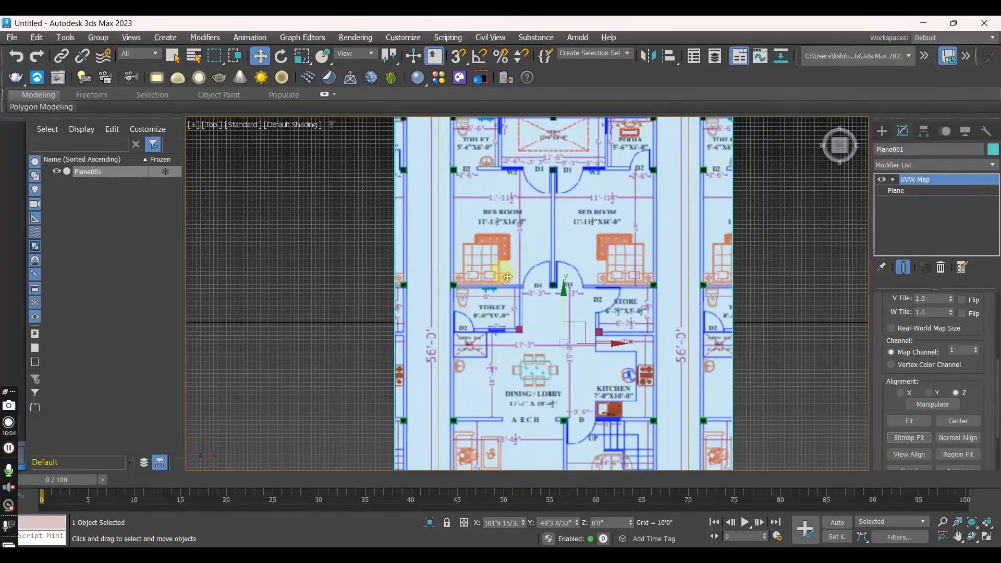
# - Draw a plane about 156'6" wide and 103'9" long over the toilet room beside the dining/lobby on the floor plan
pyautogui.scroll(-5, 540, 322)
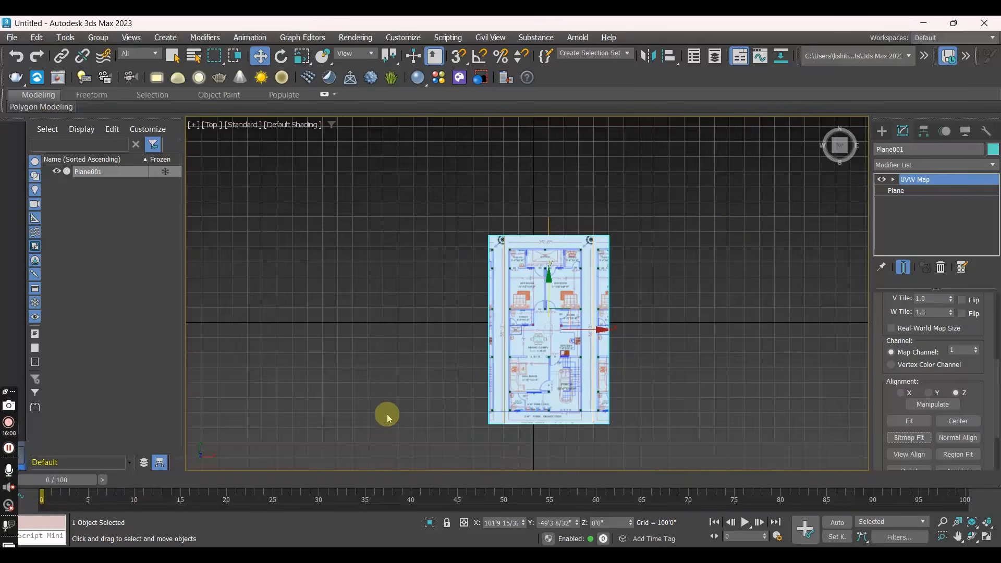
pyautogui.scroll(6, 511, 368)
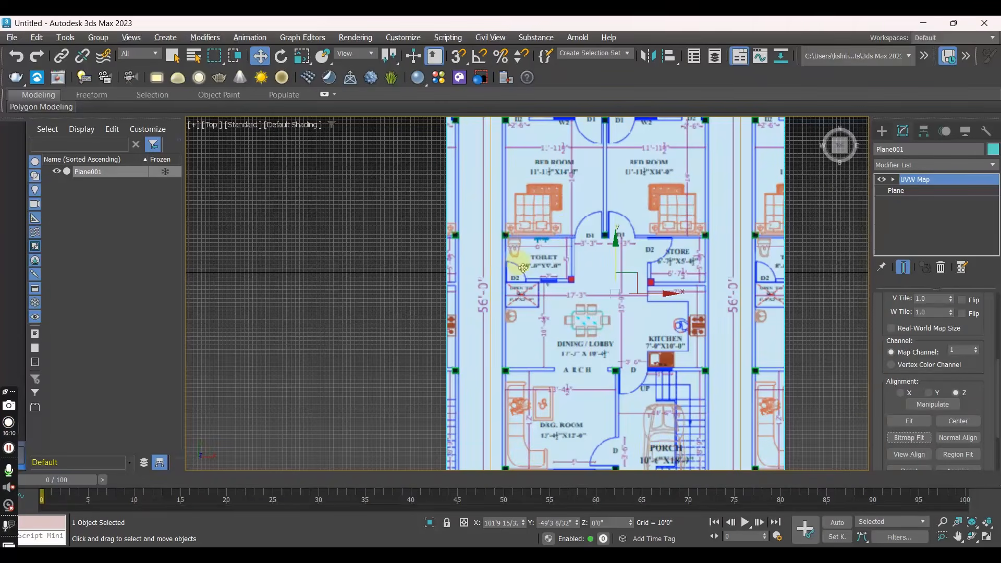
pyautogui.scroll(2, 515, 277)
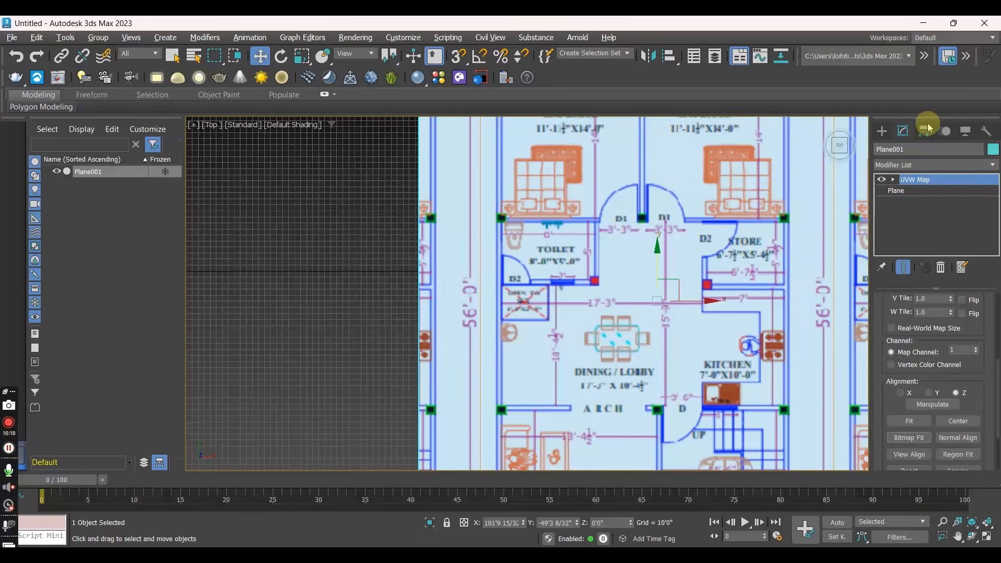
pyautogui.click(881, 132)
pyautogui.click(958, 274)
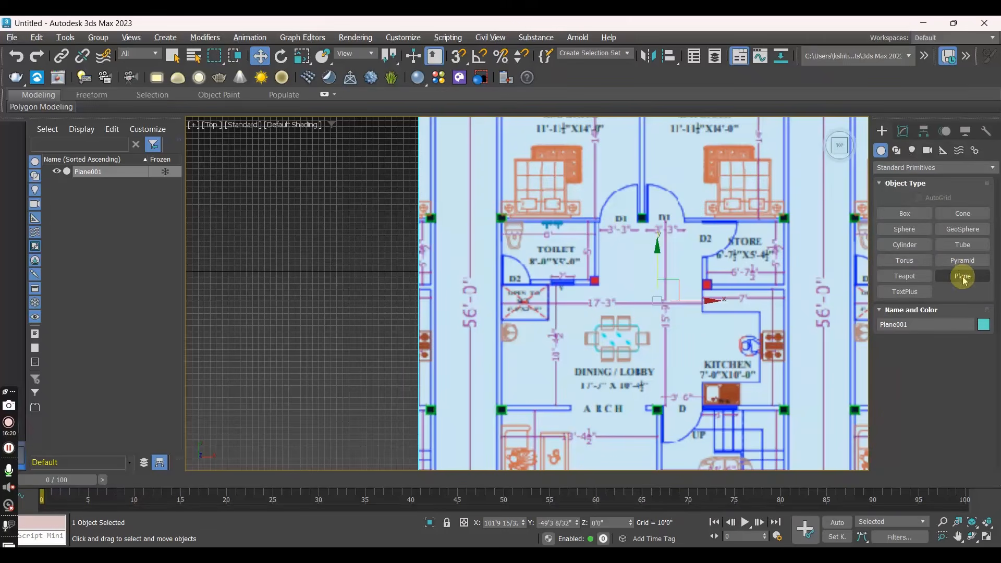
pyautogui.moveTo(499, 221); pyautogui.dragTo(598, 282)
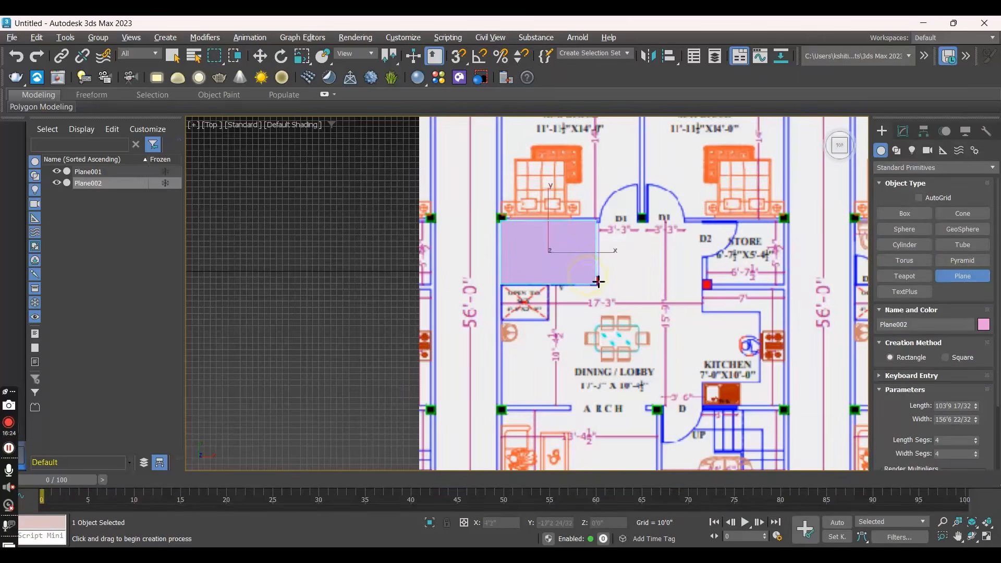
pyautogui.press('w')
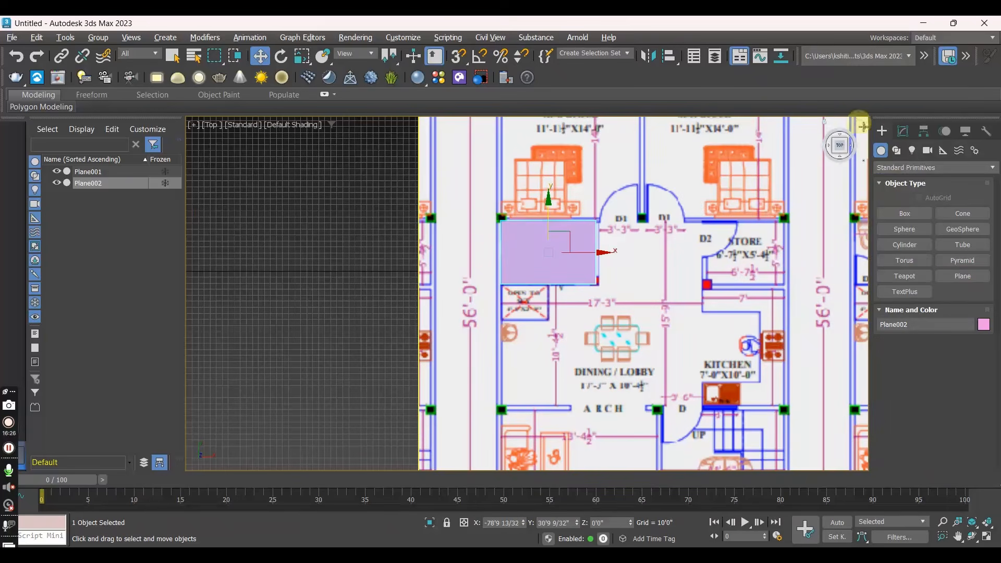
# - Make the toilet plane see-through and set its length to 5'0" and its width to 8'0"
pyautogui.click(902, 131)
pyautogui.hotkey('alt', 'x')
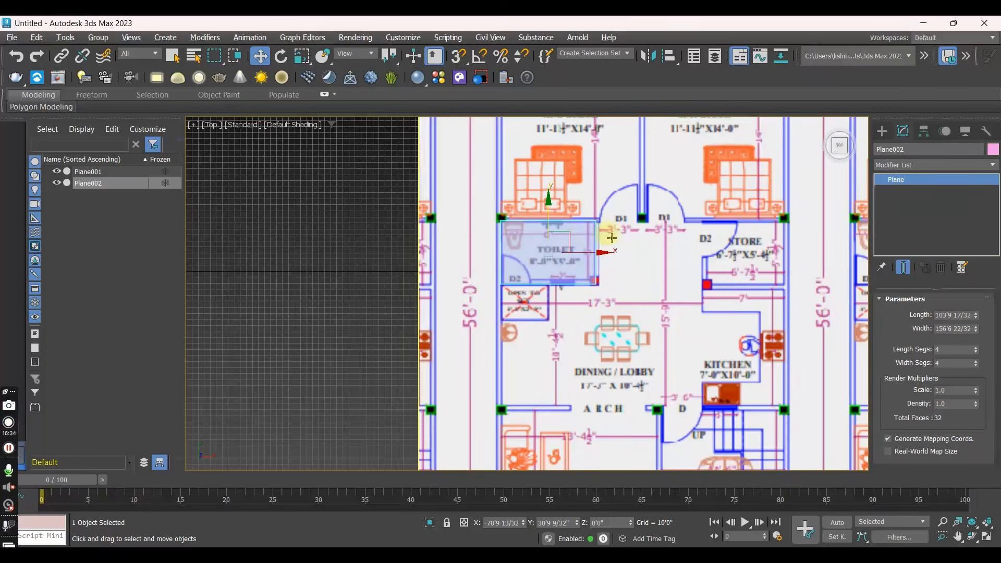
pyautogui.click(961, 315)
pyautogui.moveTo(964, 315); pyautogui.dragTo(865, 314)
pyautogui.press('BackSpace')
pyautogui.moveTo(944, 314); pyautogui.dragTo(884, 313)
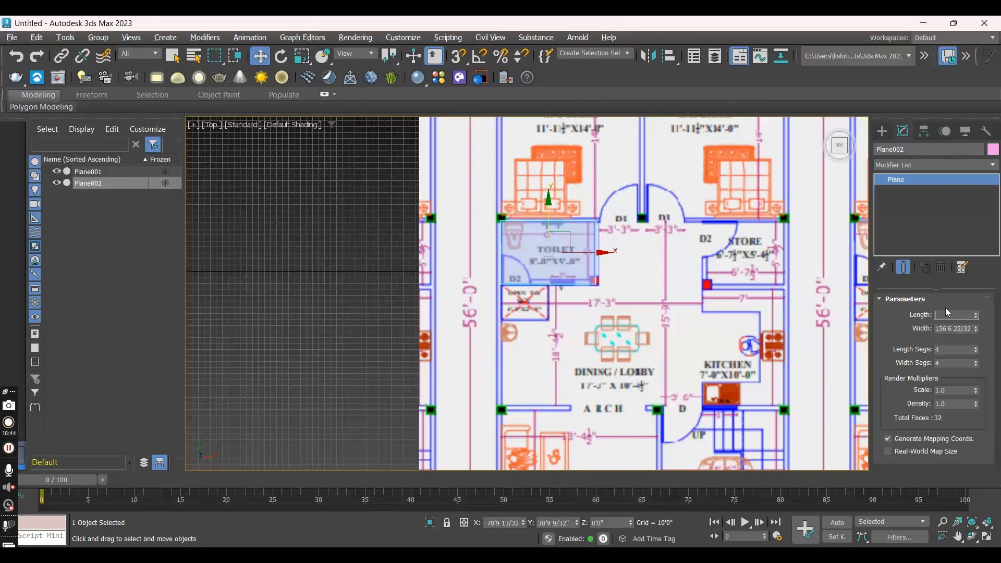
pyautogui.write('5')
pyautogui.press('Return')
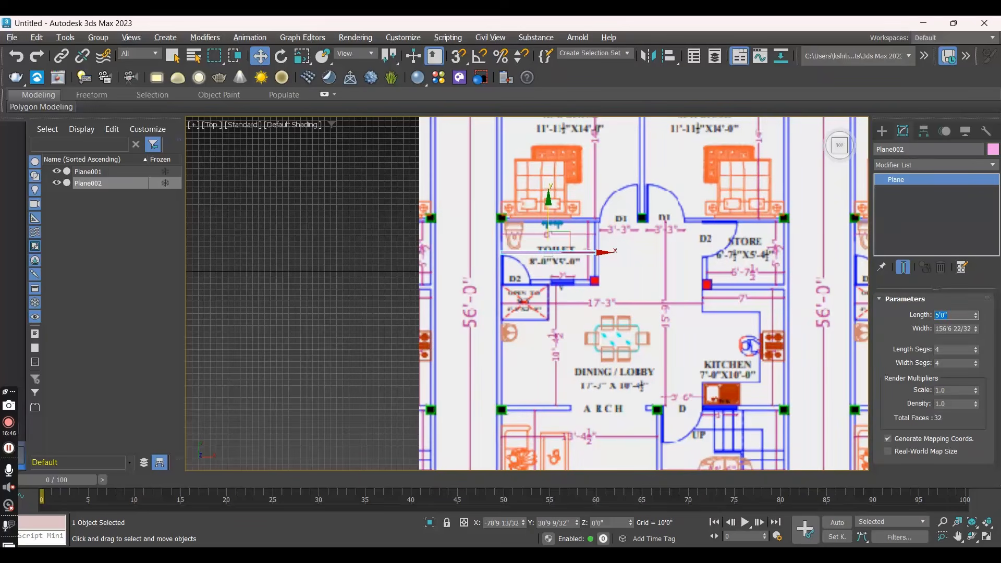
pyautogui.click(951, 329)
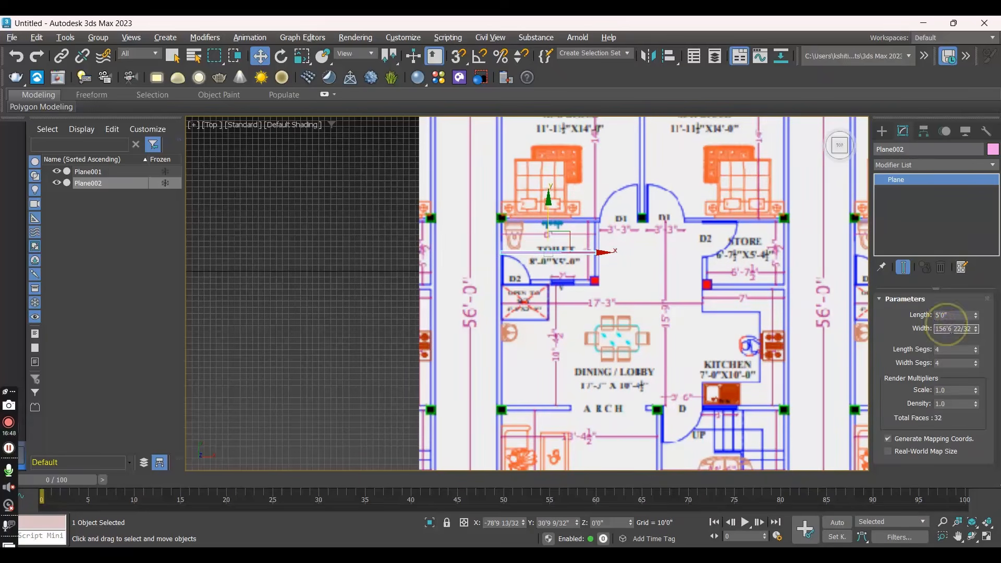
pyautogui.press('BackSpace')
pyautogui.press('BackSpace')
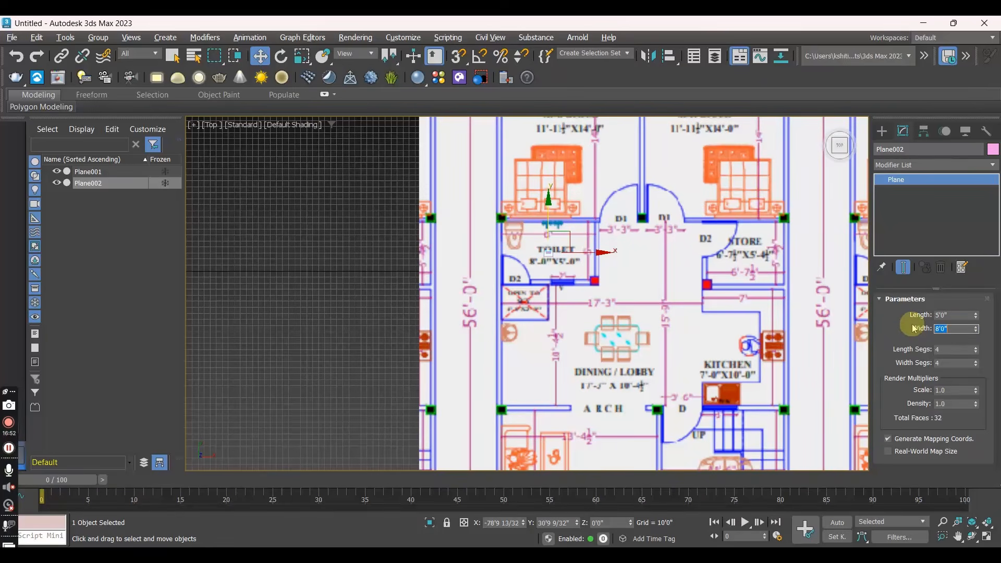
# - Uniformly scale the floor plan plane down to about 7.7 %
pyautogui.scroll(8, 542, 247)
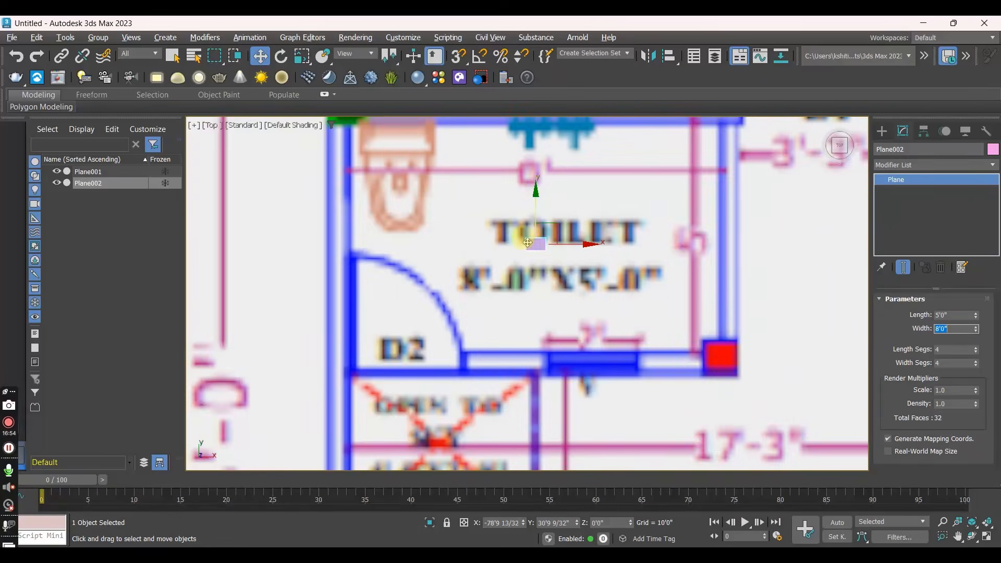
pyautogui.scroll(-6, 547, 242)
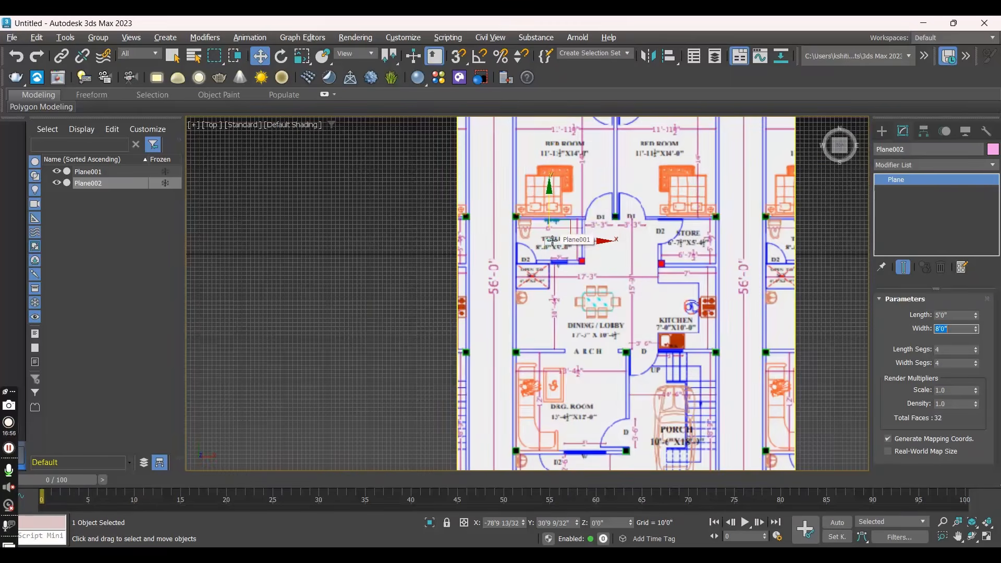
pyautogui.click(637, 193)
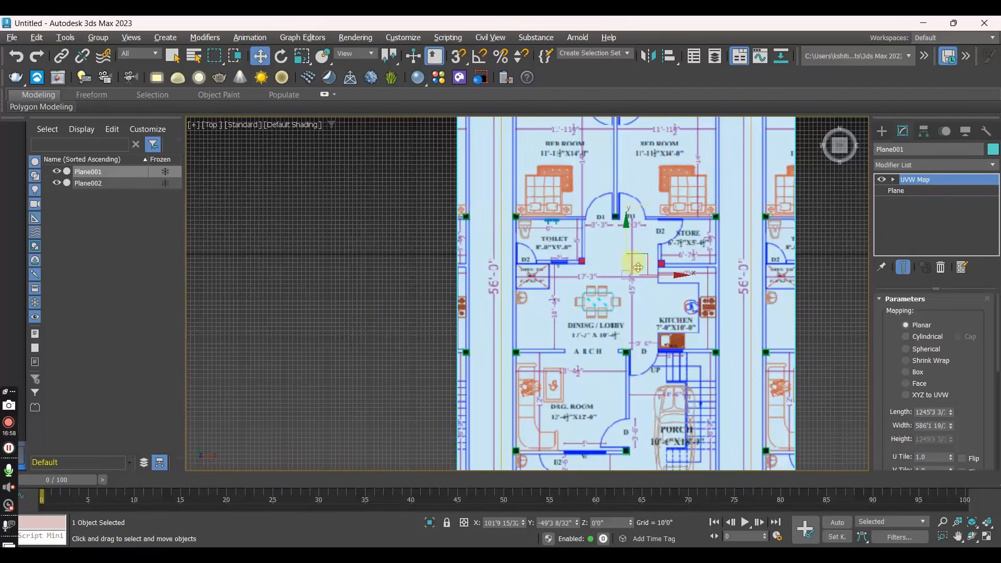
pyautogui.press('r')
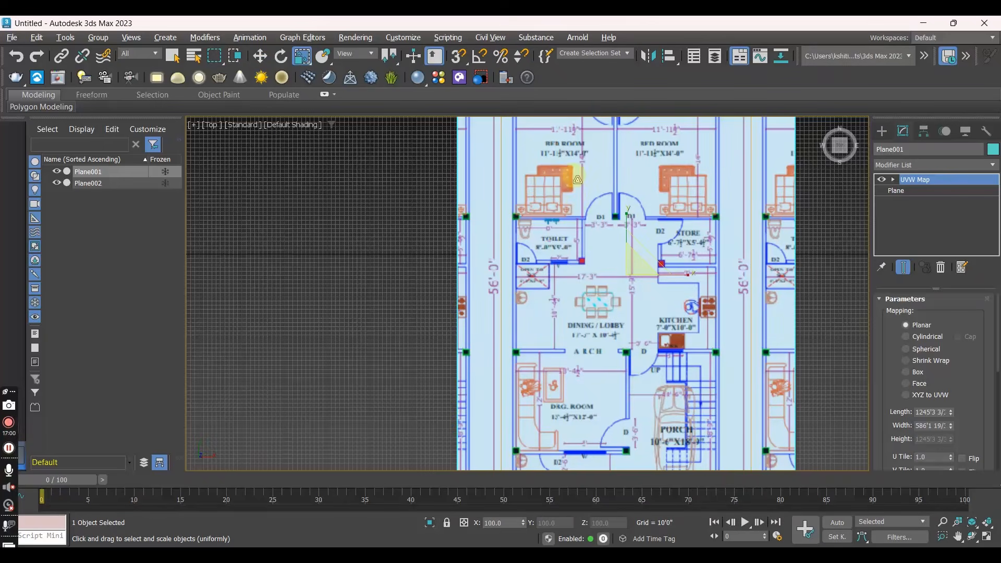
pyautogui.click(819, 250)
pyautogui.click(655, 206)
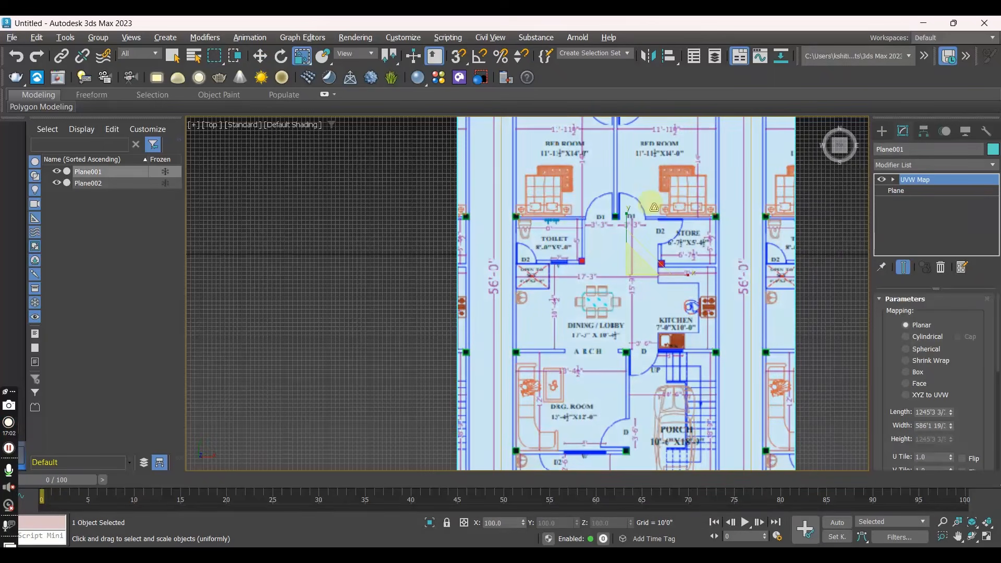
pyautogui.press('r')
pyautogui.press('r')
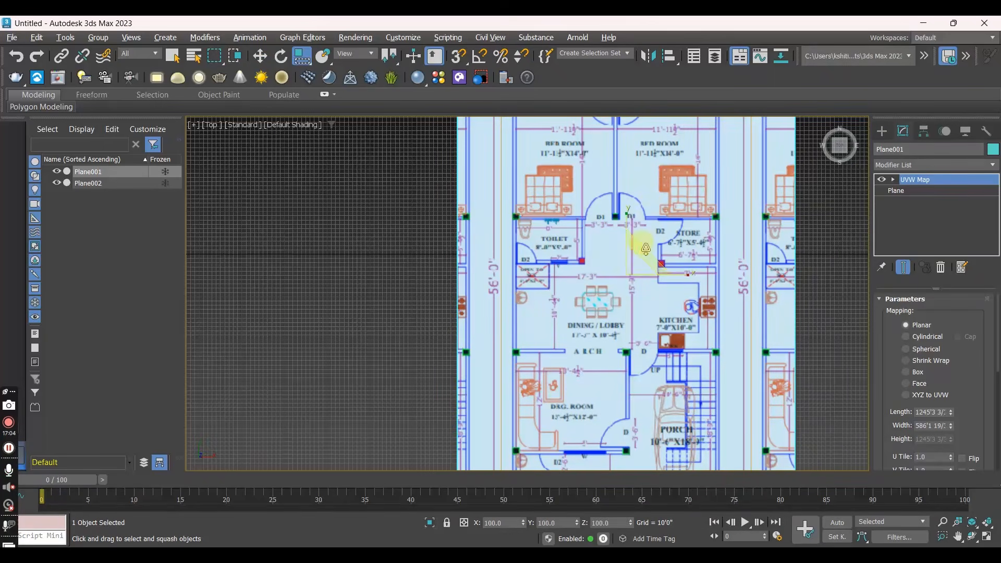
pyautogui.press('r')
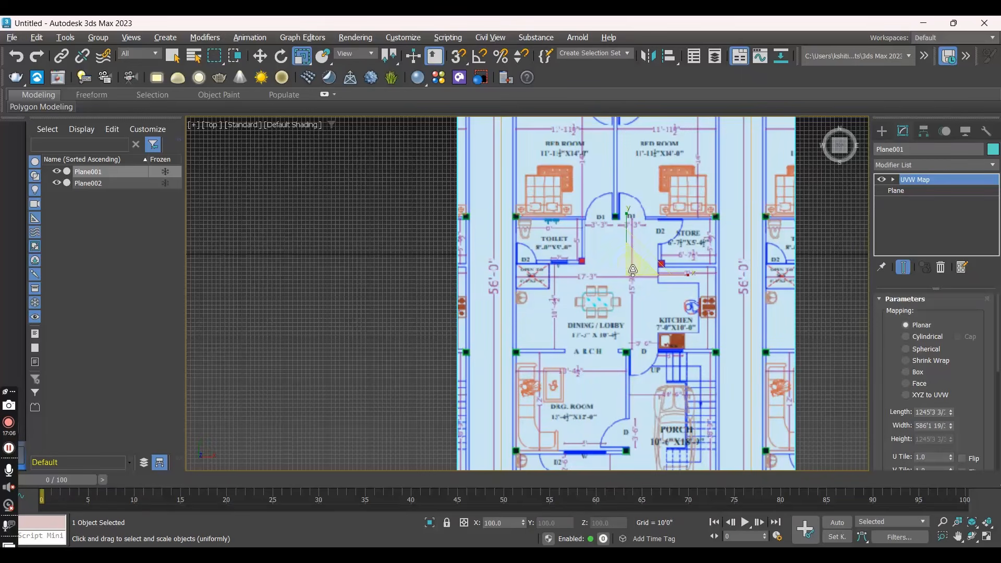
pyautogui.moveTo(633, 266); pyautogui.dragTo(87, 181)
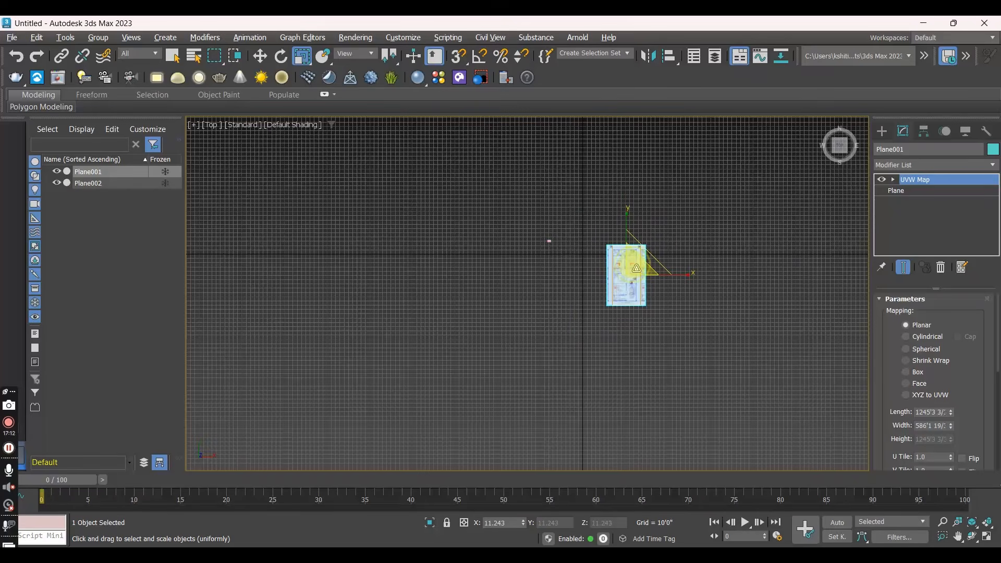
# - Move the scaled floor plan plane close to the world origin, at about X -0'8" and Y 18'4"
pyautogui.press('w')
pyautogui.scroll(4, 621, 272)
pyautogui.scroll(-1, 613, 275)
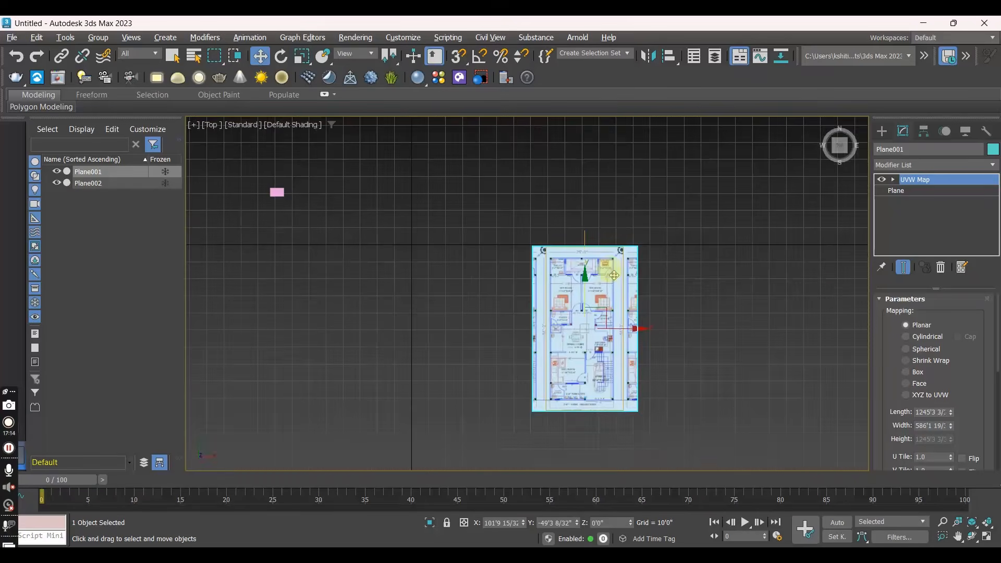
pyautogui.moveTo(604, 306); pyautogui.dragTo(527, 197, button='middle')
pyautogui.keyDown('alt'); pyautogui.moveTo(527, 197); pyautogui.dragTo(489, 192); pyautogui.keyUp('alt')
pyautogui.press('t')
pyautogui.scroll(8, 504, 317)
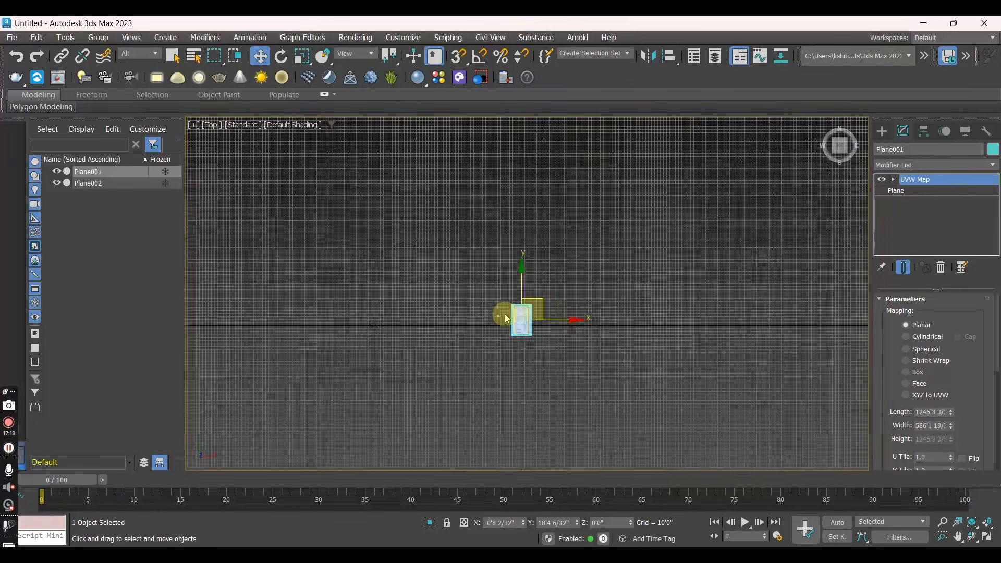
# - Move the 5'0" by 8'0" plane onto the toilet room of the floor plan, at about X -14'8" and Y 24'8"
pyautogui.moveTo(500, 342); pyautogui.dragTo(418, 259, button='middle')
pyautogui.click(364, 246)
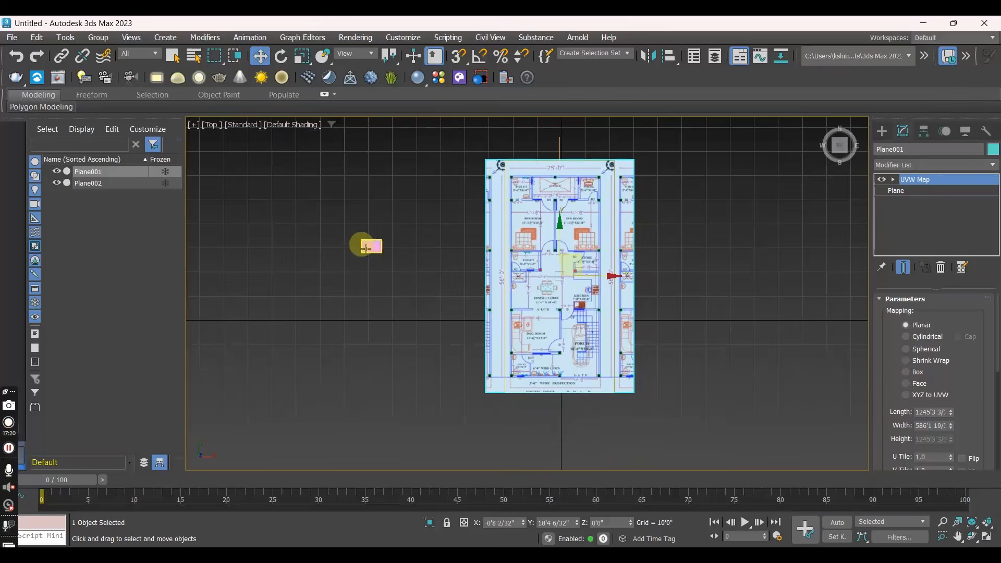
pyautogui.moveTo(395, 229); pyautogui.dragTo(545, 243)
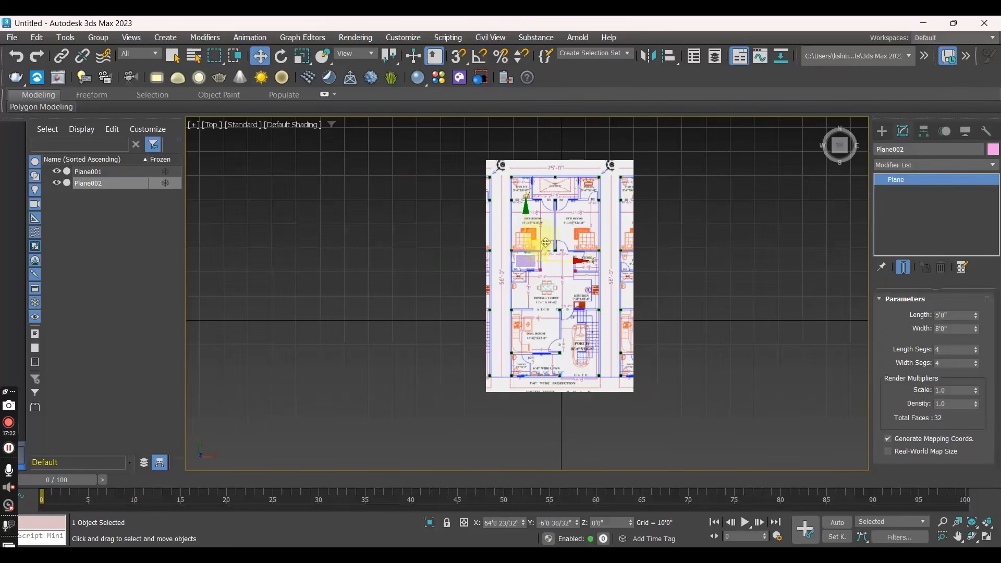
pyautogui.scroll(4, 545, 242)
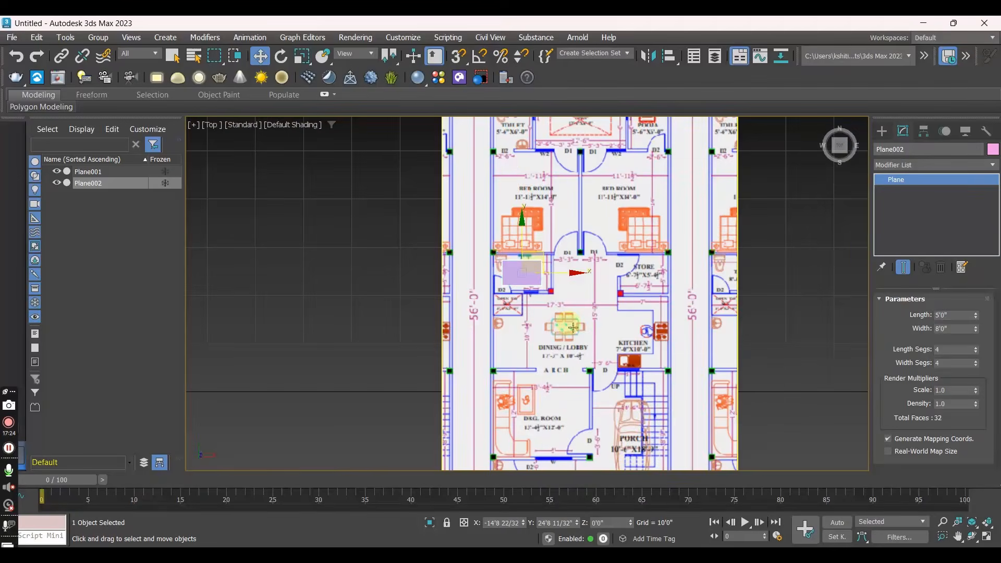
# - Uniformly scale the floor plan plane to about 6.6 % to bring its toilet room closer to the reference plane's size
pyautogui.moveTo(573, 327); pyautogui.dragTo(537, 256, button='middle')
pyautogui.click(537, 256)
pyautogui.press('r')
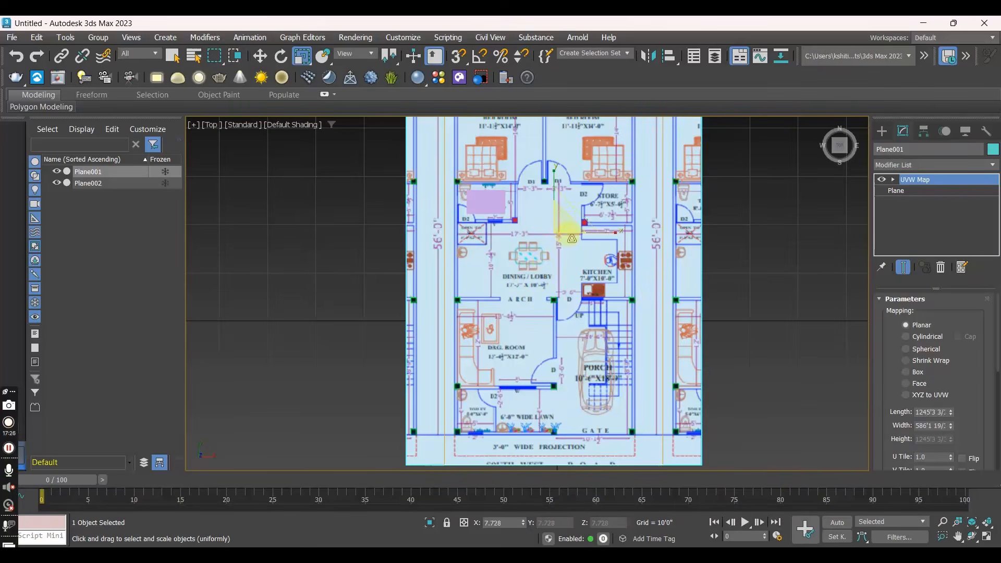
pyautogui.moveTo(564, 225); pyautogui.dragTo(532, 235)
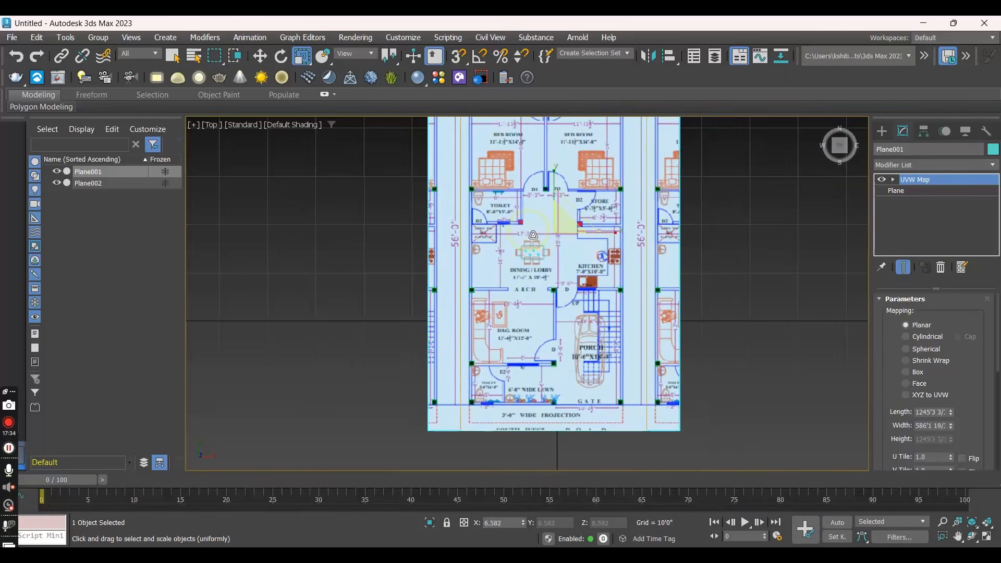
# - Inspect how the toilet reference plane overlaps the floor plan in the Perspective view, checking both objects by selecting them
pyautogui.press('p')
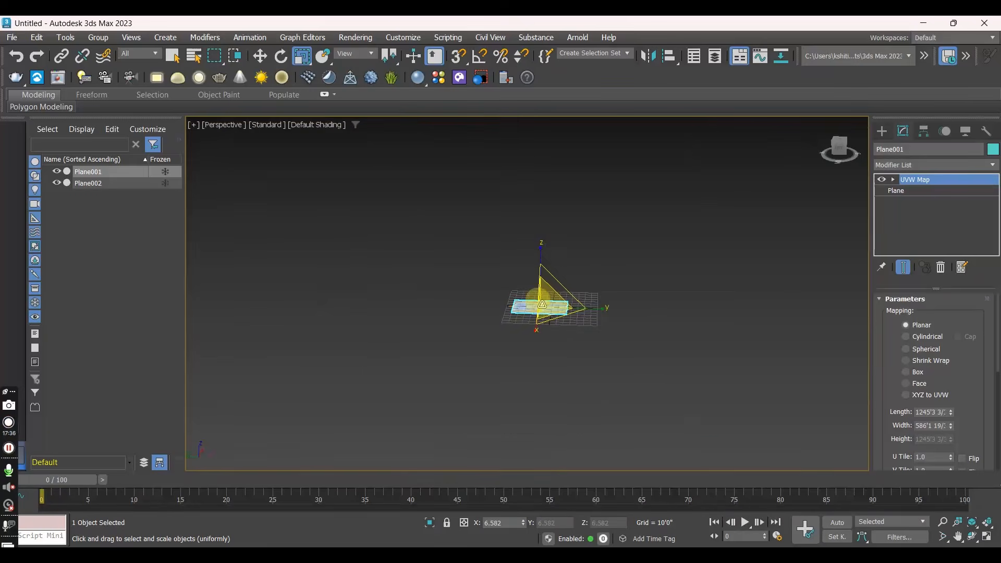
pyautogui.scroll(5, 543, 330)
pyautogui.moveTo(554, 307); pyautogui.dragTo(565, 354, button='middle')
pyautogui.scroll(4, 565, 355)
pyautogui.click(586, 161)
pyautogui.keyDown('alt'); pyautogui.moveTo(480, 231); pyautogui.dragTo(522, 251, button='middle'); pyautogui.keyUp('alt')
pyautogui.scroll(3, 513, 302)
pyautogui.keyDown('alt'); pyautogui.moveTo(518, 311); pyautogui.dragTo(492, 309, button='middle'); pyautogui.keyUp('alt')
pyautogui.click(492, 309)
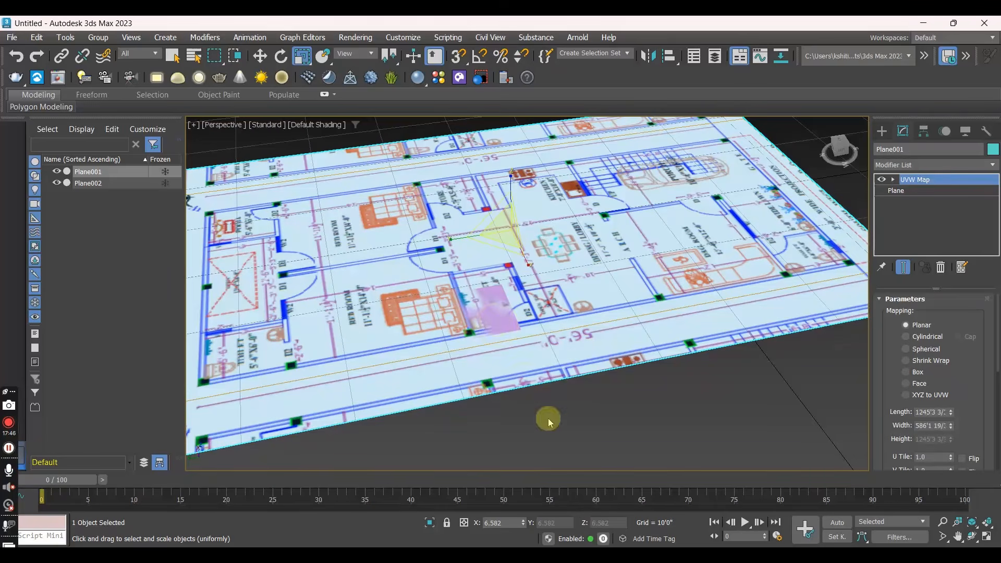
pyautogui.keyDown('ctrl'); pyautogui.click(471, 307); pyautogui.keyUp('ctrl')
pyautogui.click(599, 396)
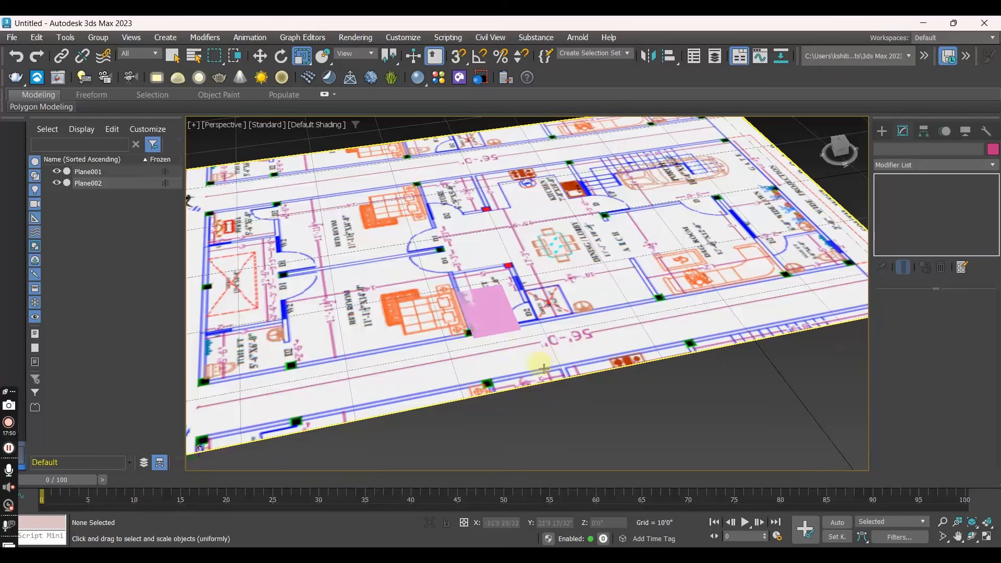
pyautogui.click(601, 337)
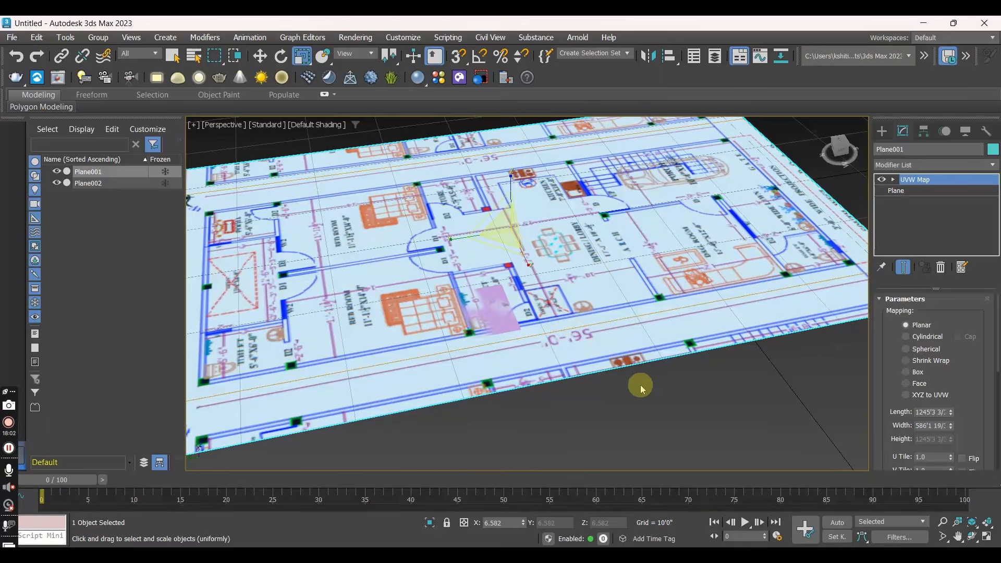
pyautogui.moveTo(699, 420); pyautogui.dragTo(146, 288)
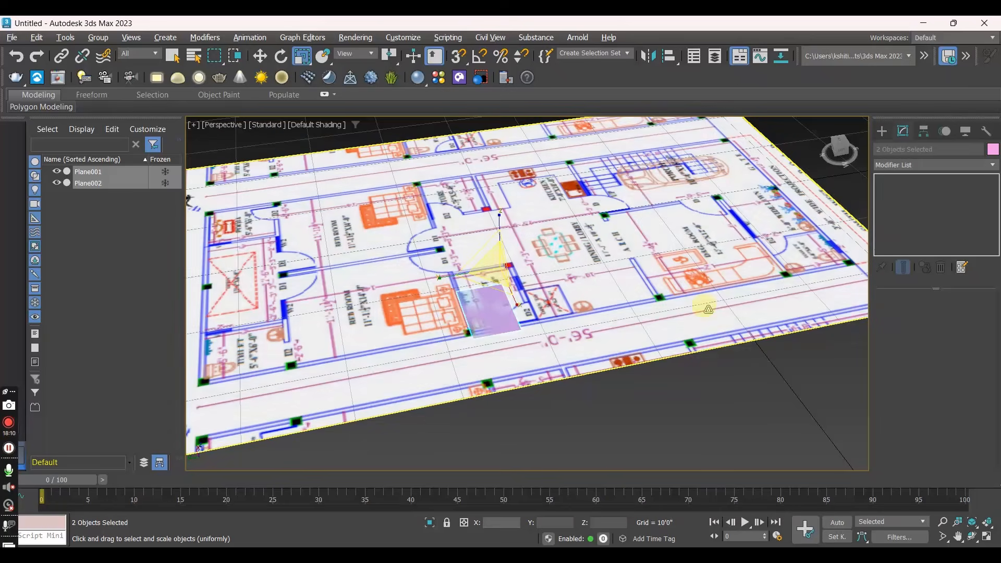
# - Raise the toilet reference plane above the floor plan to a Z height of 0'9"
pyautogui.click(475, 315)
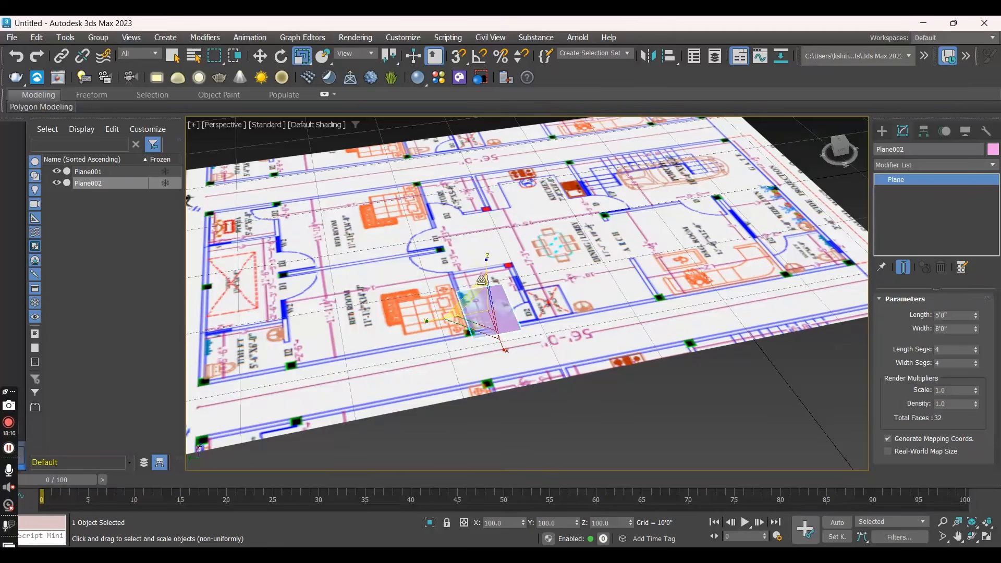
pyautogui.press('w')
pyautogui.moveTo(486, 270); pyautogui.dragTo(486, 264)
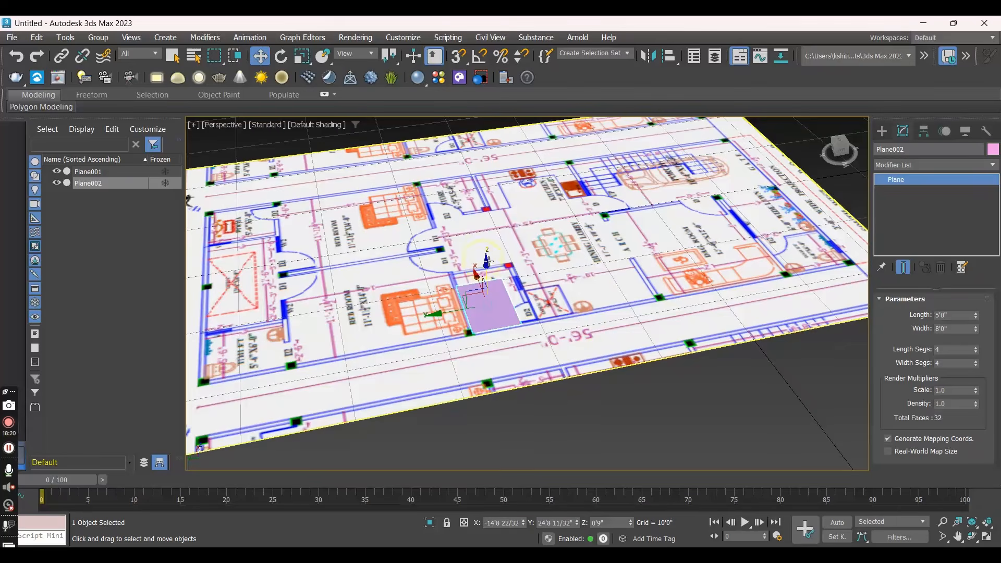
# - Switch to the Top view and move the toilet reference plane over the floor plan's toilet room, to about X -12'9" and Y 23'9"
pyautogui.click(220, 125)
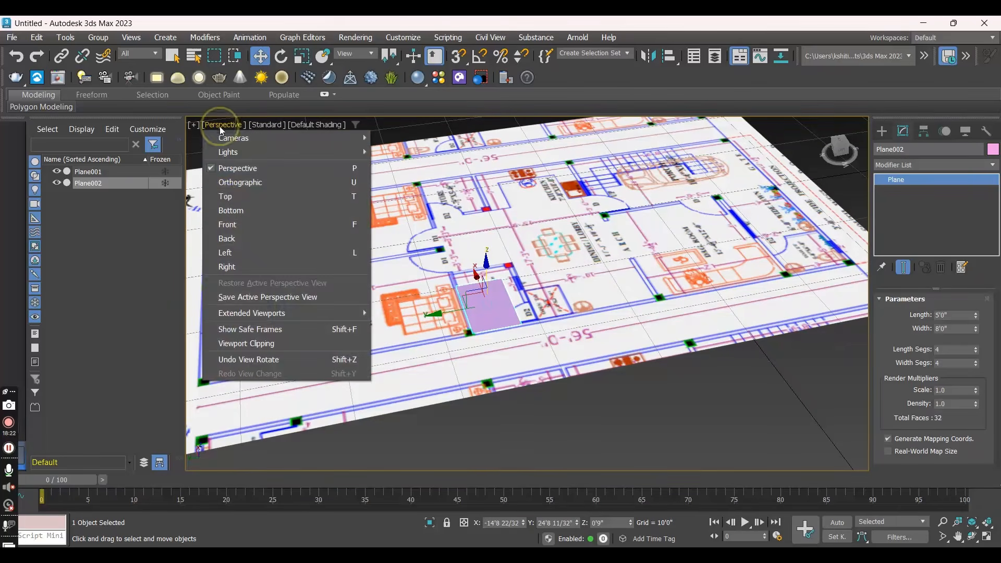
pyautogui.click(225, 196)
pyautogui.scroll(5, 488, 235)
pyautogui.scroll(6, 488, 235)
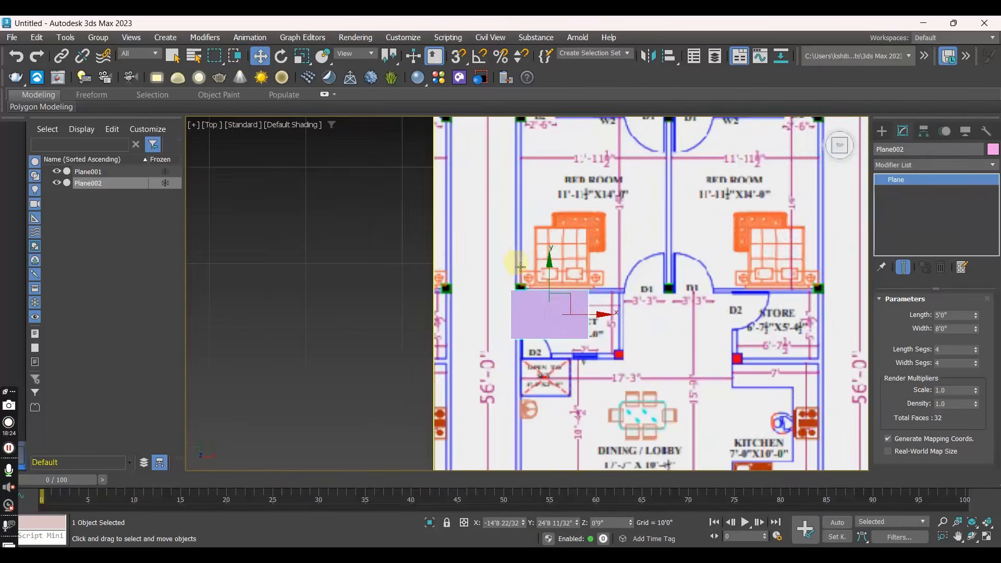
pyautogui.moveTo(503, 241); pyautogui.dragTo(529, 253)
pyautogui.click(710, 259)
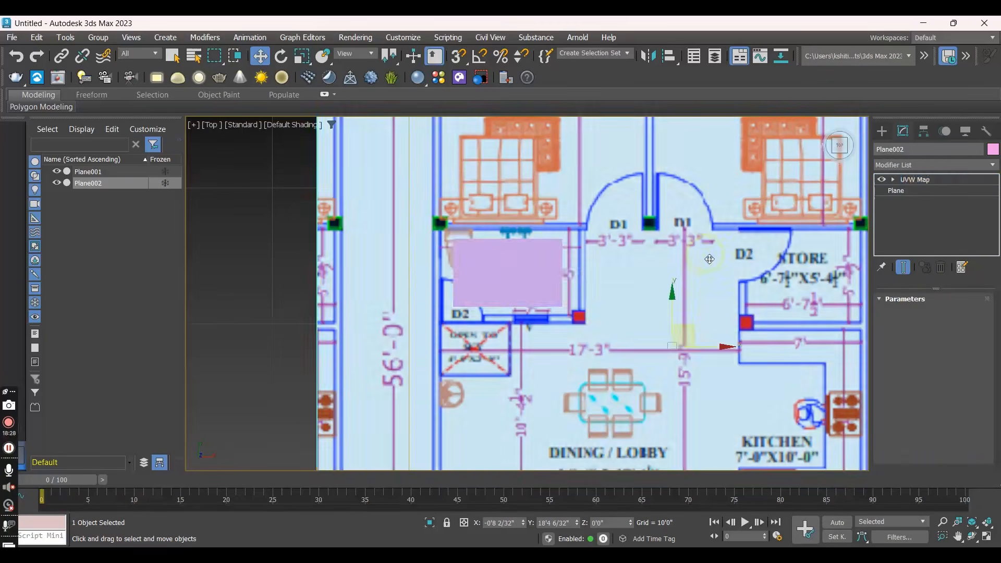
pyautogui.scroll(-4, 709, 259)
pyautogui.moveTo(602, 262); pyautogui.dragTo(459, 224, button='middle')
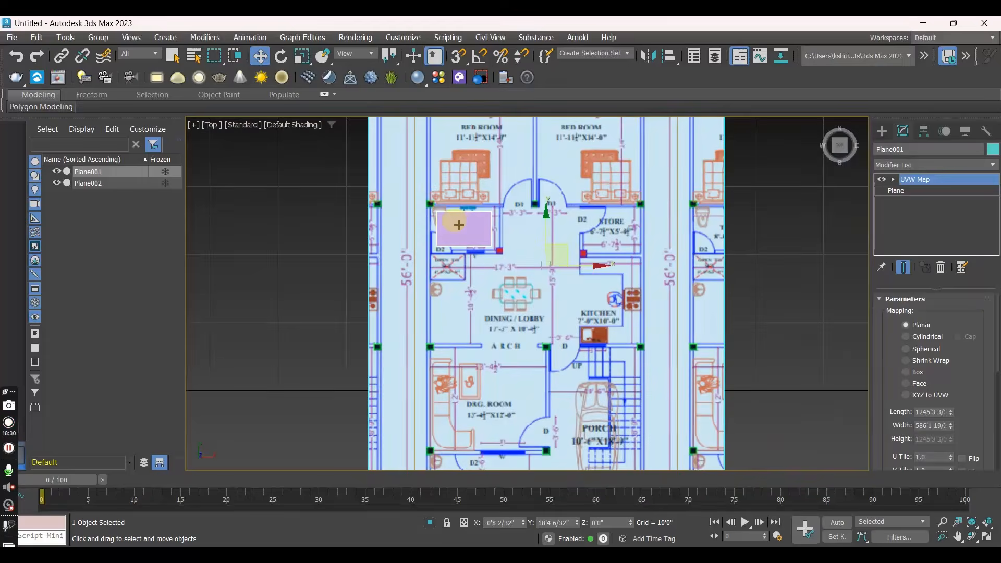
pyautogui.click(458, 225)
pyautogui.scroll(2, 456, 226)
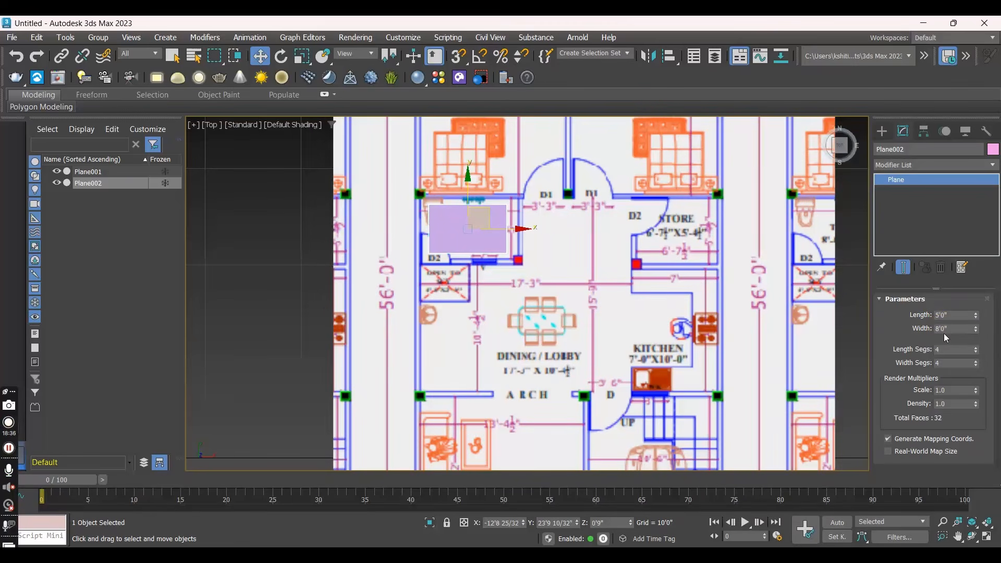
# - Uniformly scale the floor plan plane down to about 5.4 % so its toilet room approaches the reference plane's size
pyautogui.click(602, 203)
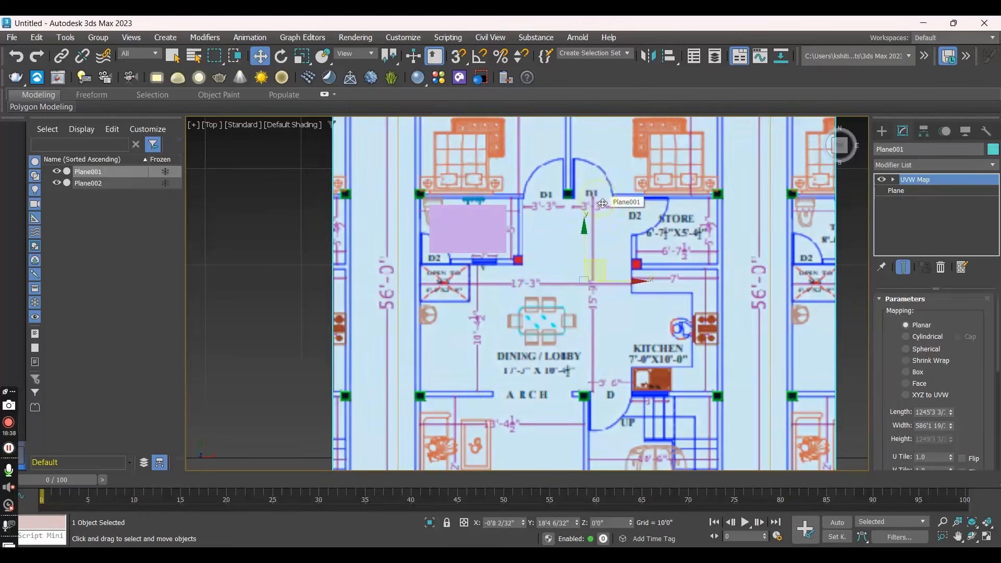
pyautogui.press('r')
pyautogui.moveTo(589, 268); pyautogui.dragTo(559, 280)
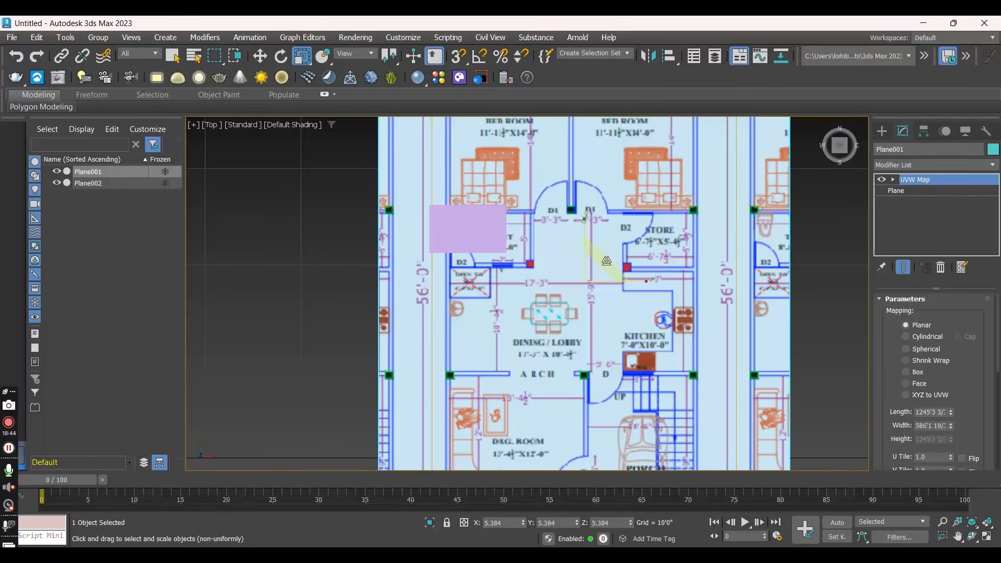
# - Move the floor plan plane to about X -3'3" and Y 19'7", fine-tuning its scale until the toilet room matches the reference plane
pyautogui.press('w')
pyautogui.moveTo(608, 259); pyautogui.dragTo(582, 252)
pyautogui.press('r')
pyautogui.press('w')
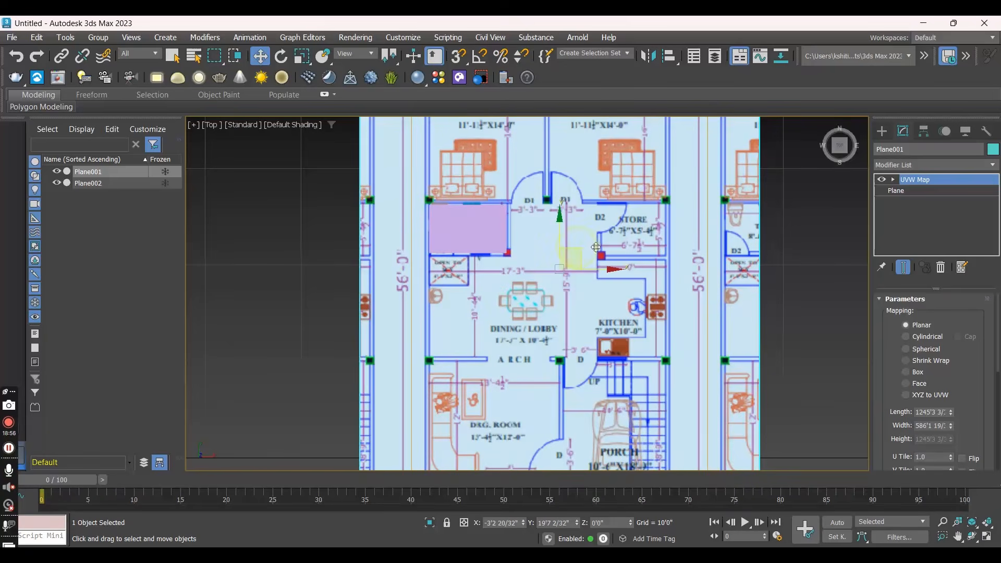
pyautogui.click(821, 236)
# - Examine the scaled floor plan in the Top view, checking the toilet room's fit against the reference plane and the surrounding room dimensions
pyautogui.scroll(-8, 484, 163)
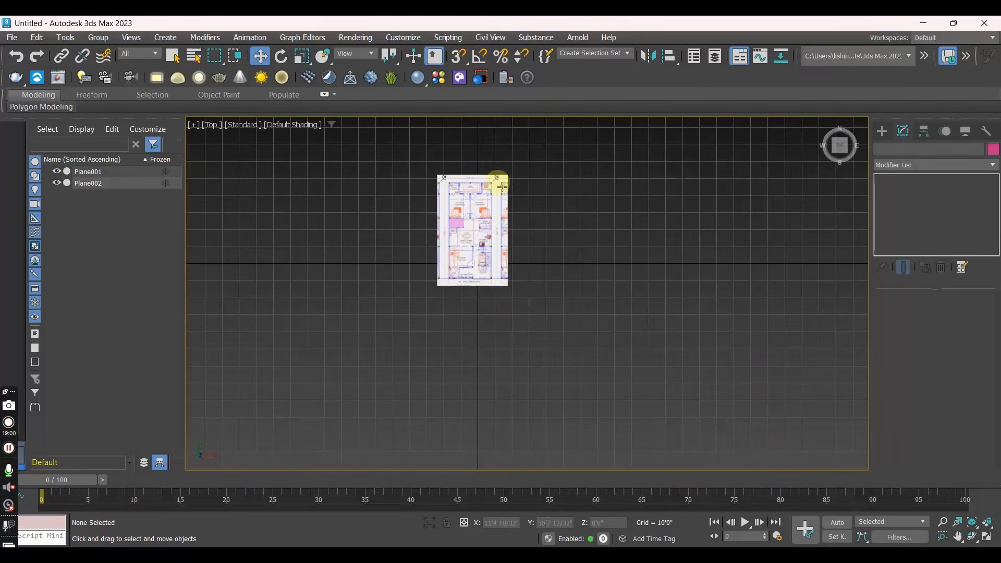
pyautogui.scroll(5, 452, 239)
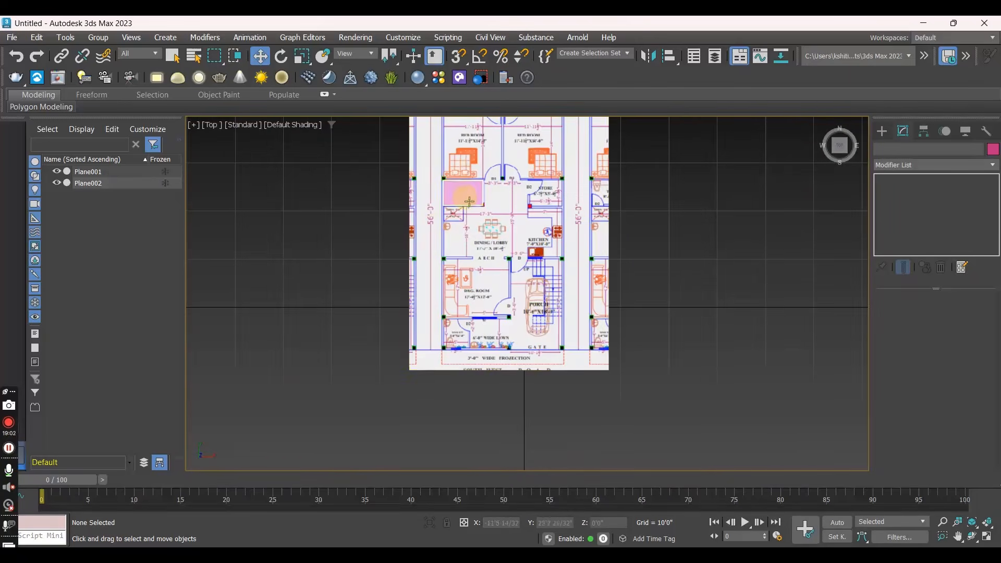
pyautogui.scroll(3, 442, 202)
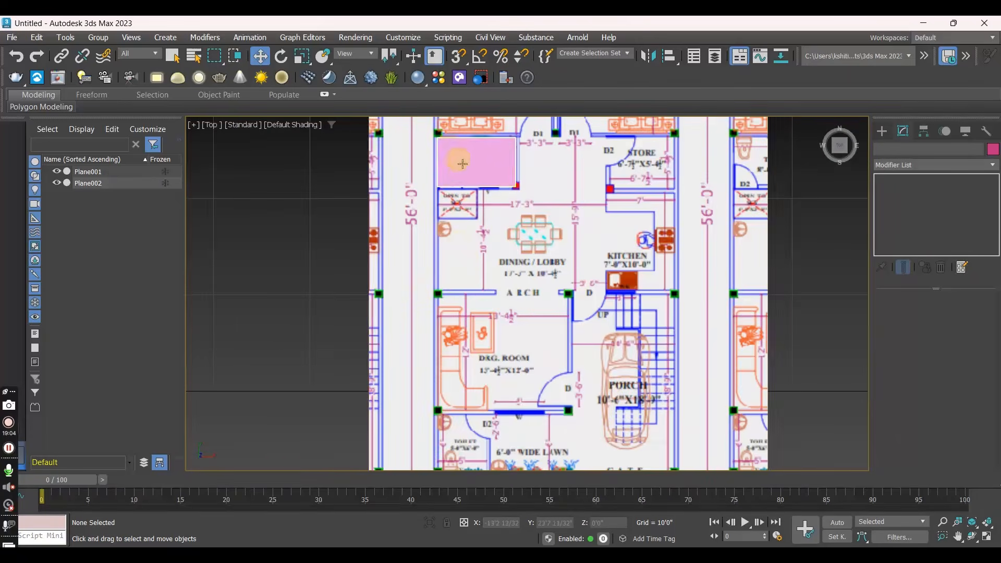
pyautogui.scroll(-3, 422, 330)
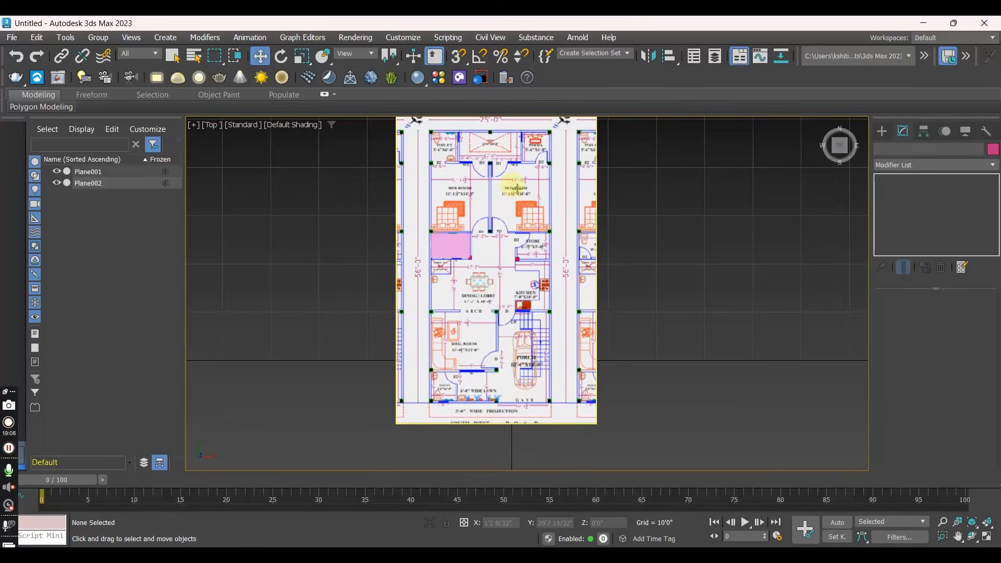
pyautogui.scroll(4, 494, 226)
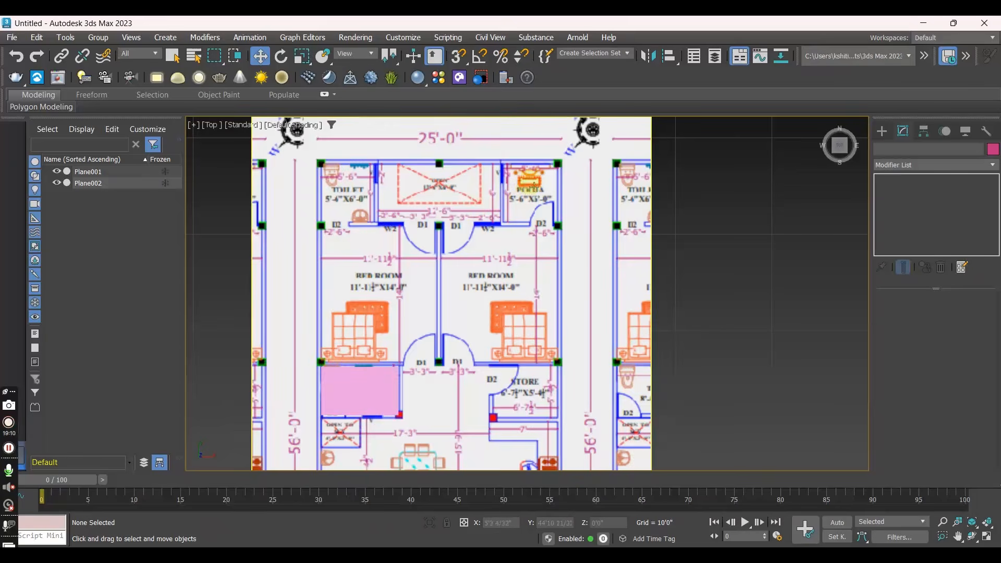
pyautogui.scroll(2, 511, 167)
pyautogui.scroll(-2, 414, 292)
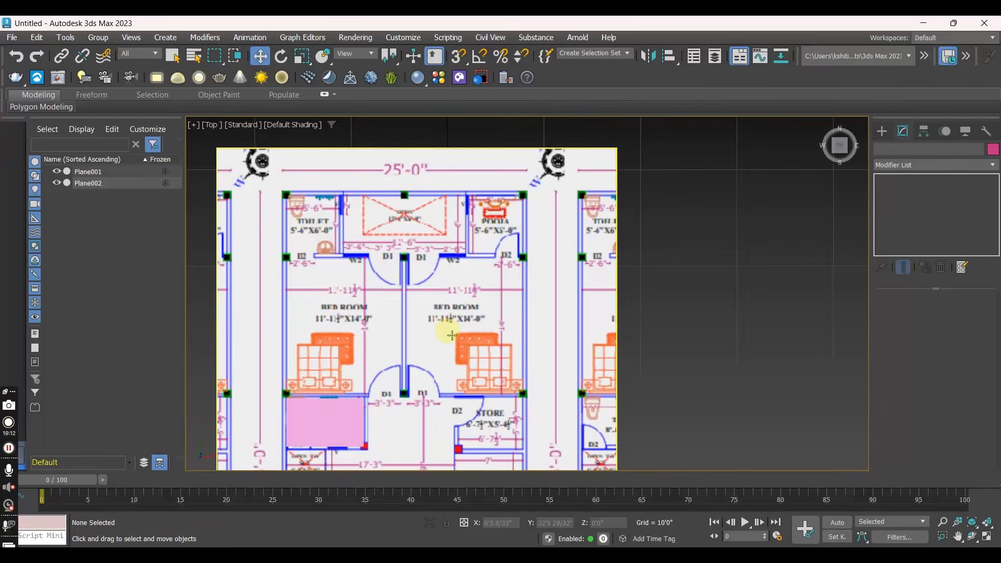
pyautogui.moveTo(453, 334); pyautogui.dragTo(446, 256, button='middle')
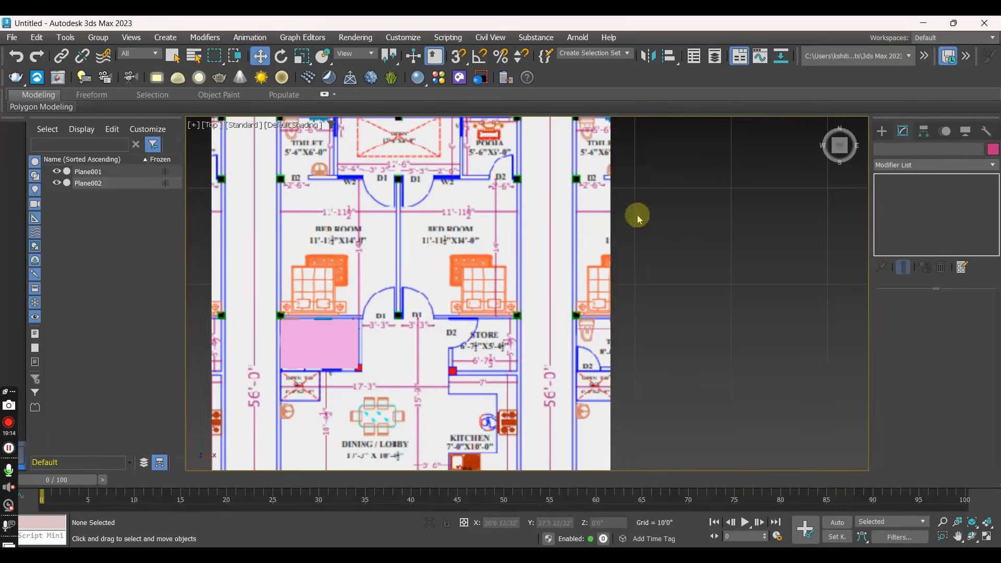
pyautogui.moveTo(449, 313); pyautogui.dragTo(509, 247, button='middle')
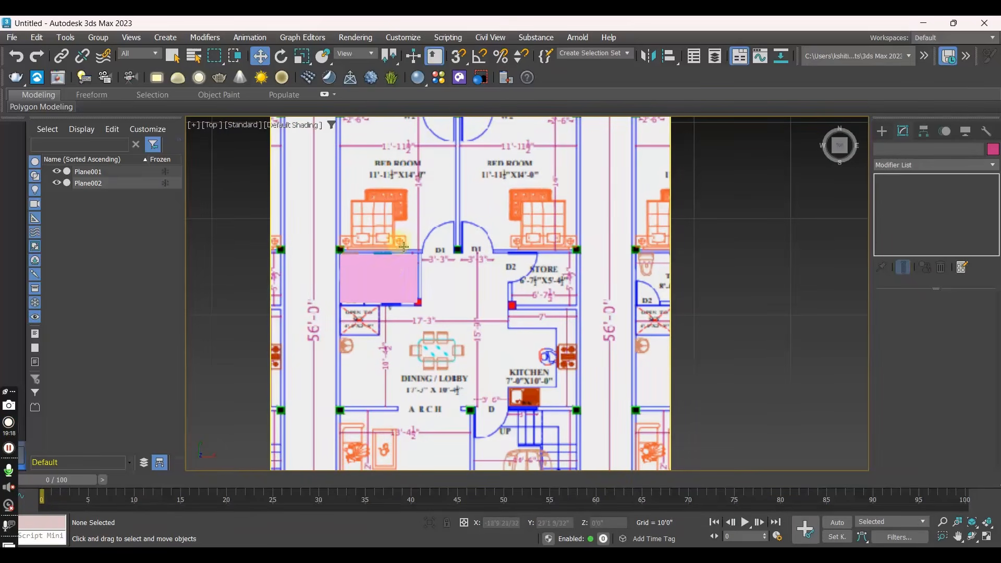
pyautogui.scroll(-5, 426, 285)
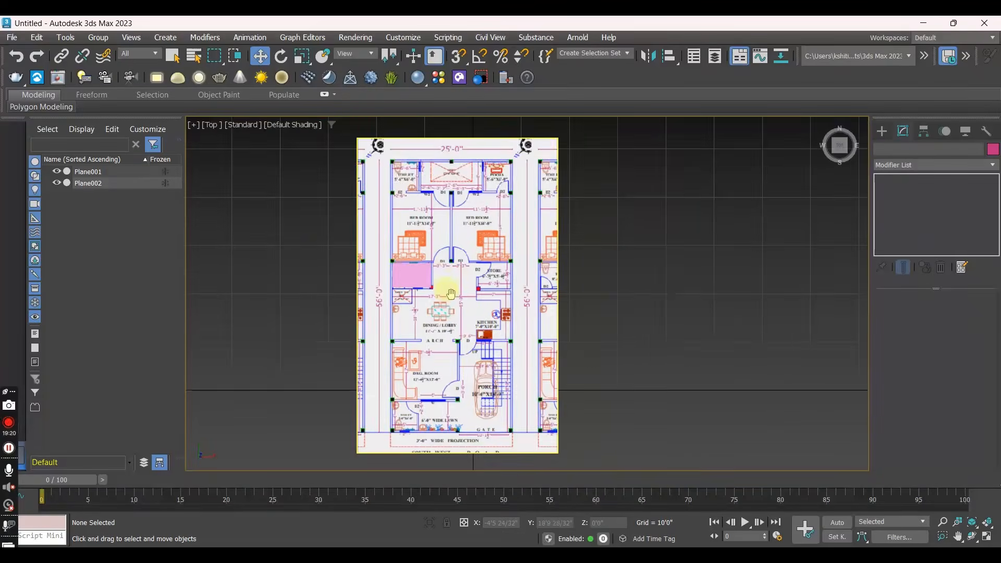
pyautogui.scroll(2, 426, 288)
pyautogui.moveTo(435, 293); pyautogui.dragTo(399, 272, button='middle')
pyautogui.moveTo(406, 206); pyautogui.dragTo(468, 363, button='middle')
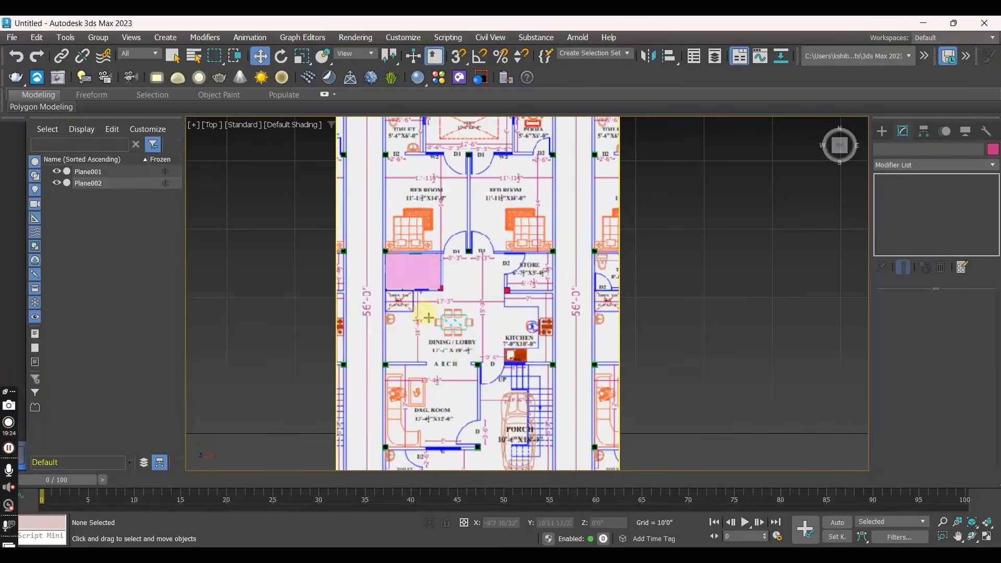
pyautogui.scroll(-2, 491, 284)
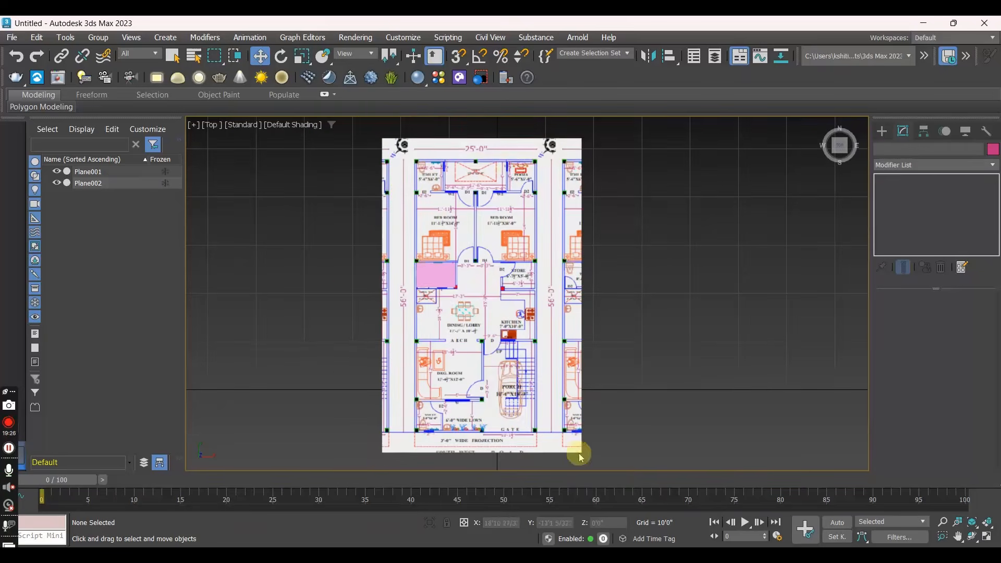
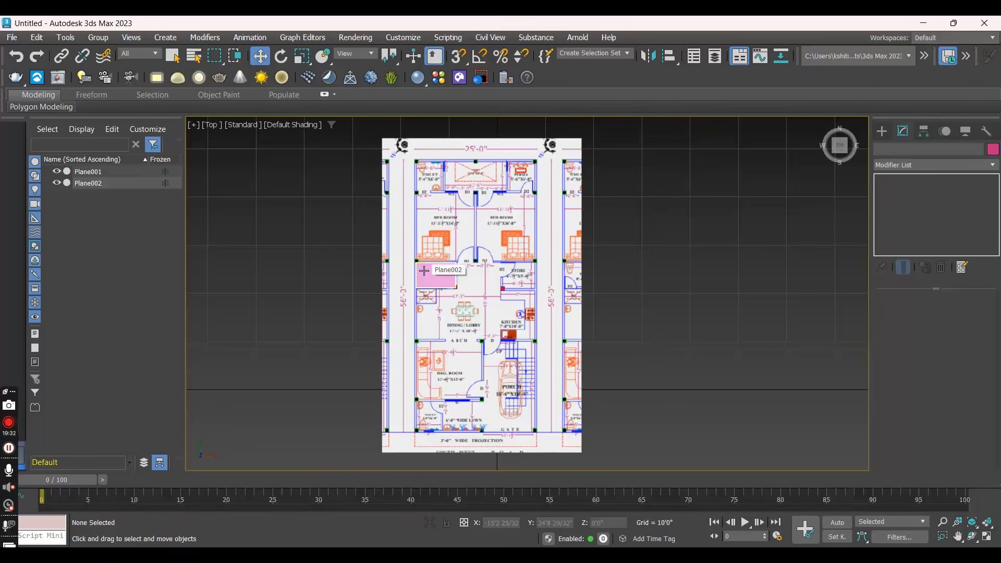
# - Delete the toilet reference plane and draw a narrow plane about 7'5" long and 0'7" wide along the porch's outer wall at the gate
pyautogui.click(424, 270)
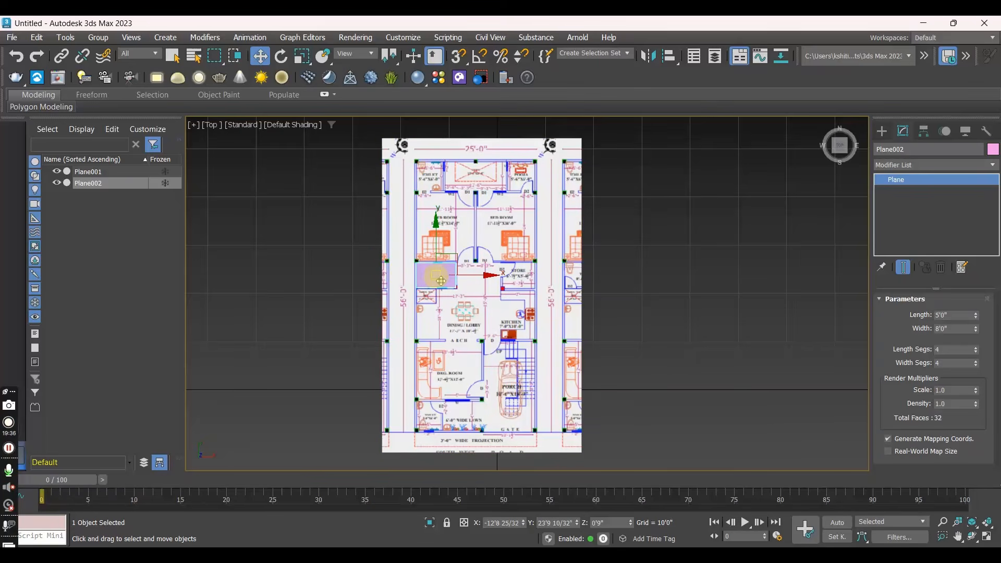
pyautogui.press('Delete')
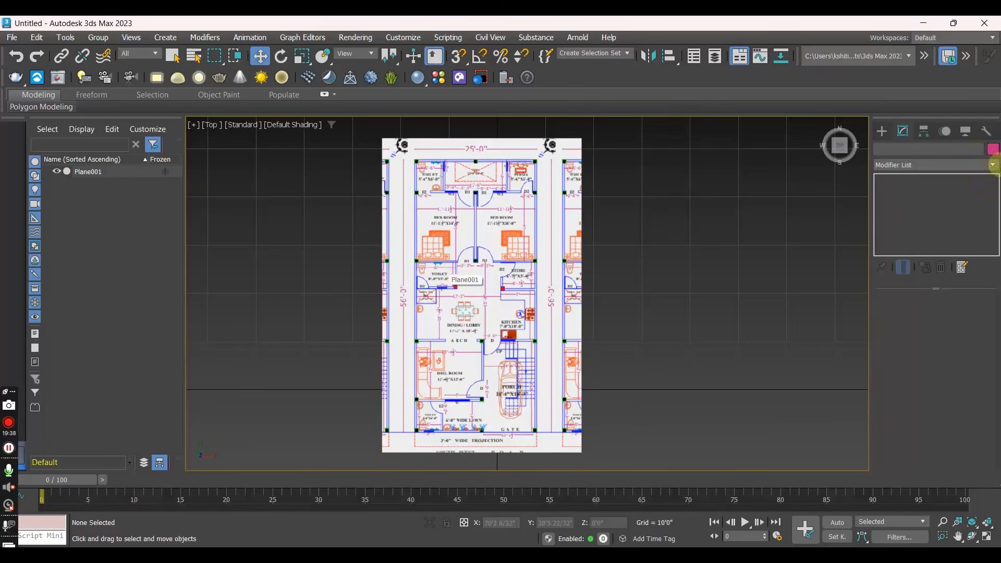
pyautogui.click(893, 132)
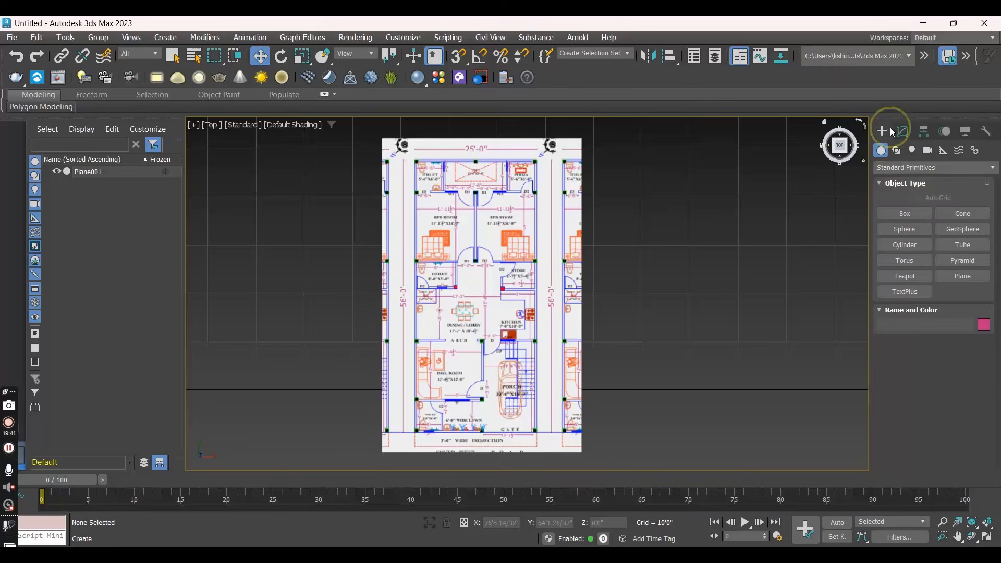
pyautogui.click(960, 278)
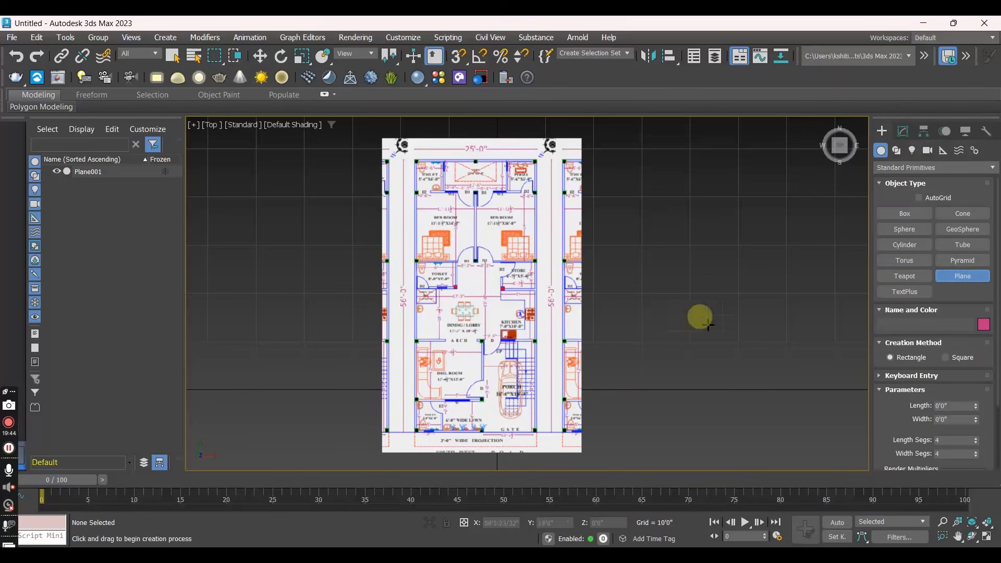
pyautogui.moveTo(551, 416); pyautogui.dragTo(520, 352, button='middle')
pyautogui.scroll(3, 542, 325)
pyautogui.scroll(4, 521, 359)
pyautogui.moveTo(521, 358); pyautogui.dragTo(536, 154)
pyautogui.scroll(-2, 523, 187)
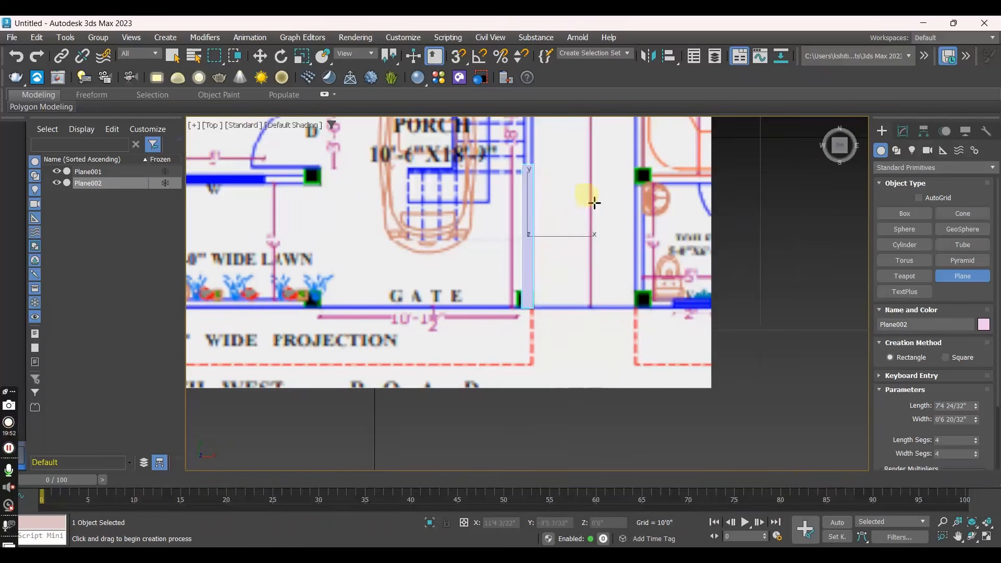
pyautogui.moveTo(592, 197); pyautogui.dragTo(596, 350, button='middle')
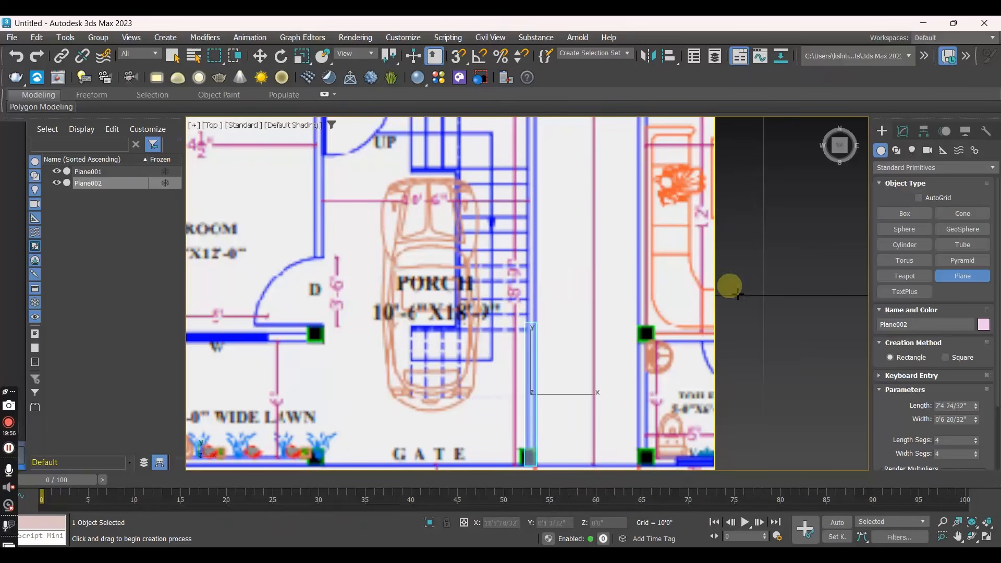
# - Try drawing two more narrow planes in the empty area beside the floor plan, and undo both
pyautogui.moveTo(745, 319); pyautogui.dragTo(769, 146)
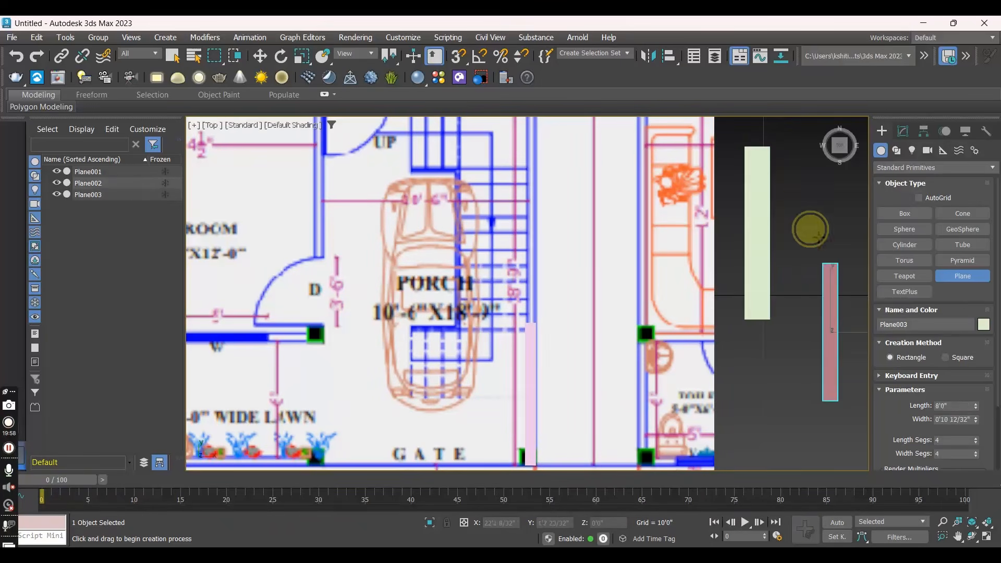
pyautogui.moveTo(819, 239); pyautogui.dragTo(813, 204)
pyautogui.hotkey('ctrl', 'z')
pyautogui.hotkey('ctrl', 'z')
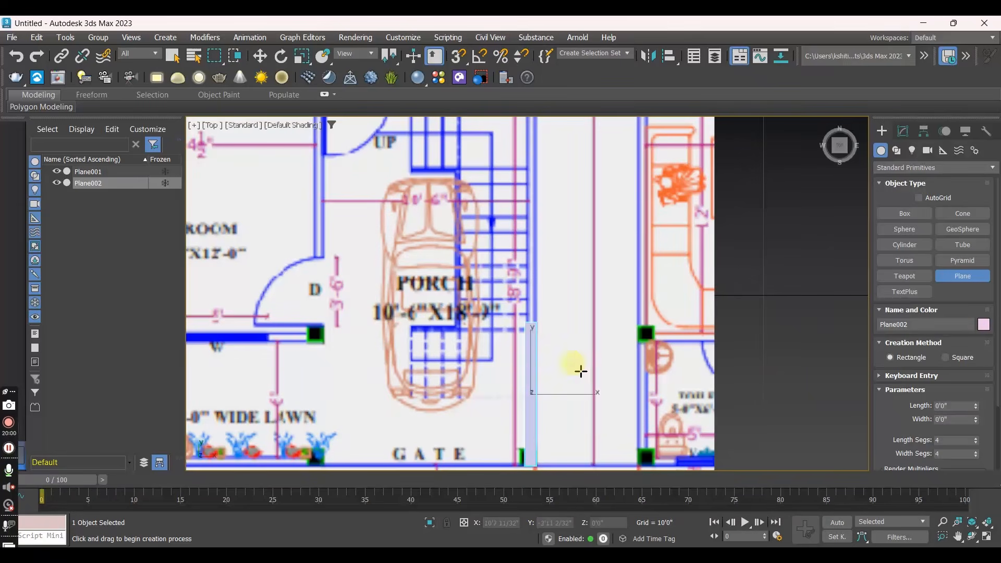
pyautogui.rightClick(542, 342)
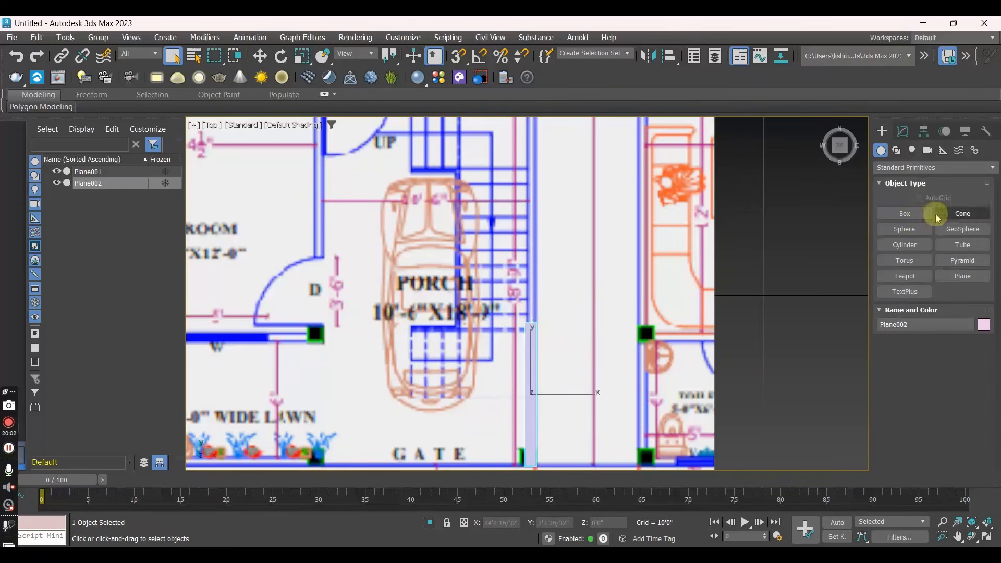
# - Examine how the narrow wall plane sits on the porch's outer wall line in the floor plan
pyautogui.click(777, 329)
pyautogui.scroll(-2, 567, 347)
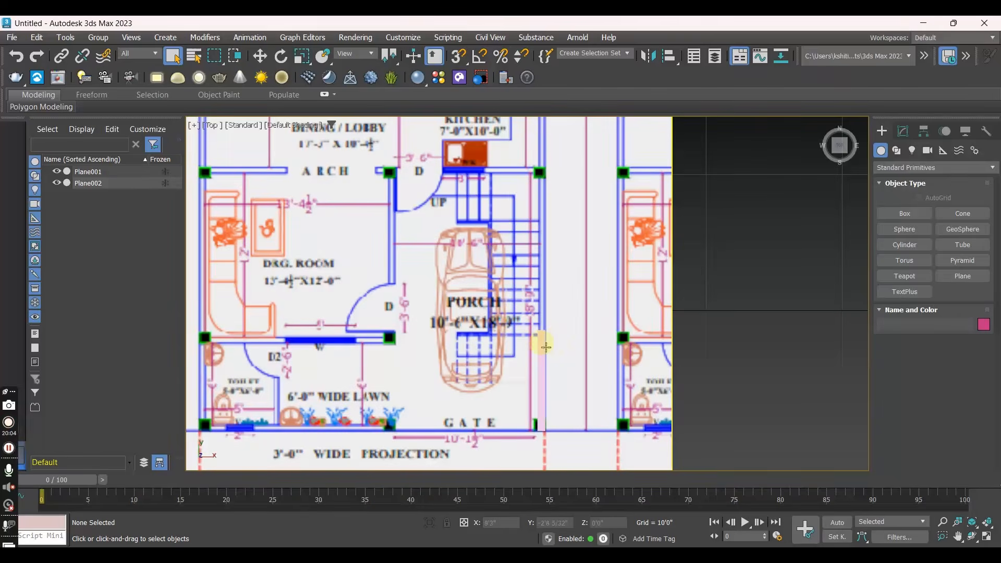
pyautogui.scroll(-1, 553, 250)
pyautogui.moveTo(553, 230); pyautogui.dragTo(577, 384, button='middle')
pyautogui.moveTo(566, 315); pyautogui.dragTo(545, 190, button='middle')
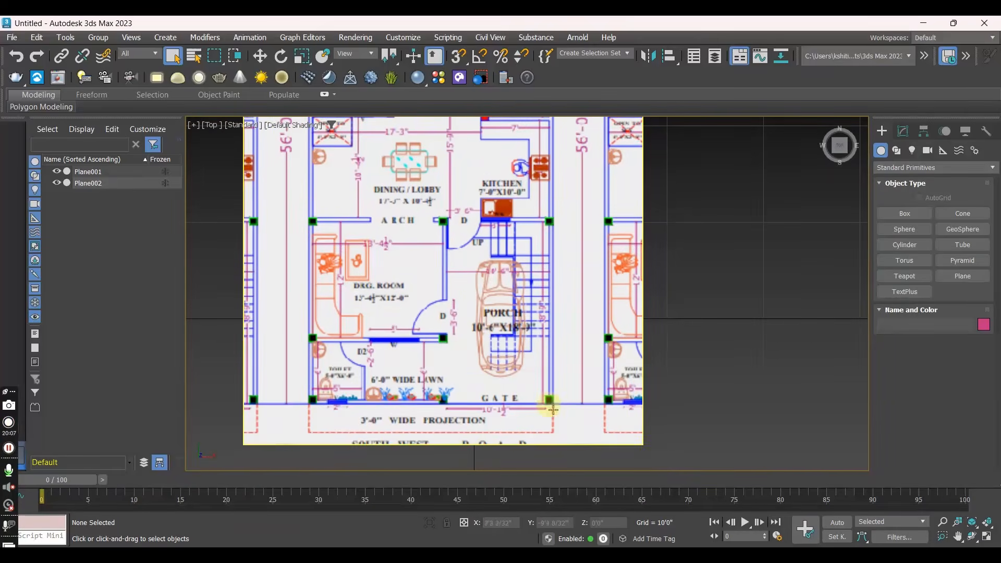
pyautogui.click(554, 368)
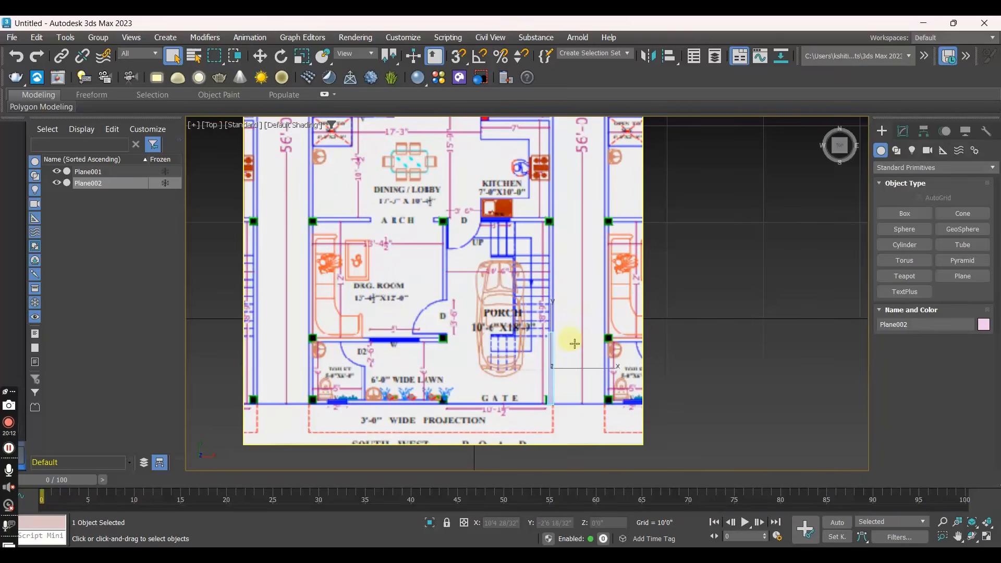
pyautogui.click(659, 319)
pyautogui.scroll(4, 562, 375)
pyautogui.scroll(-5, 559, 374)
pyautogui.scroll(5, 559, 373)
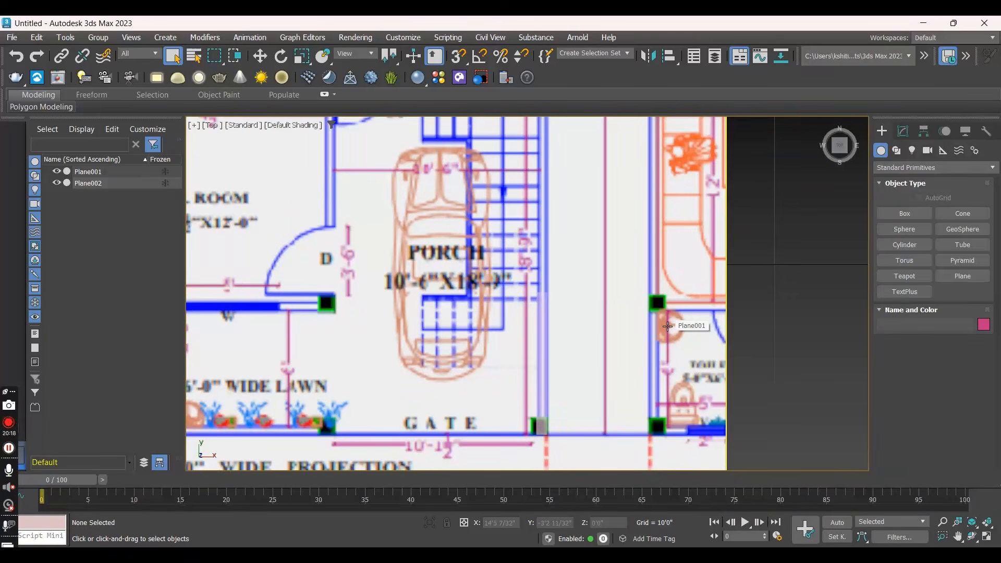
# - Switch to the Perspective view and lower the floor plan plane to about Z -8'5", below the wall plane
pyautogui.press('p')
pyautogui.scroll(-4, 666, 327)
pyautogui.keyDown('alt'); pyautogui.moveTo(607, 341); pyautogui.dragTo(527, 297, button='middle'); pyautogui.keyUp('alt')
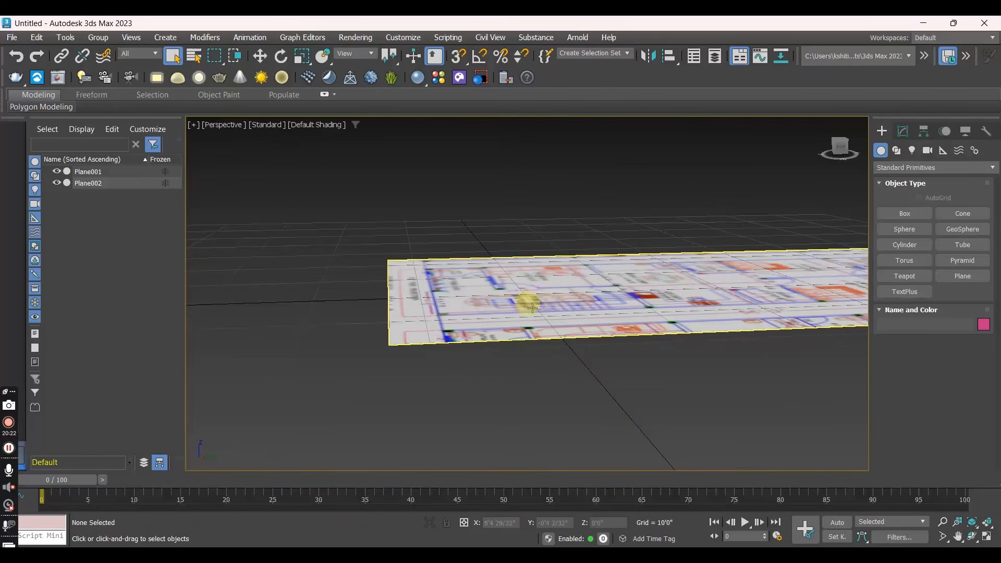
pyautogui.press('w')
pyautogui.click(537, 311)
pyautogui.moveTo(707, 237); pyautogui.dragTo(705, 308)
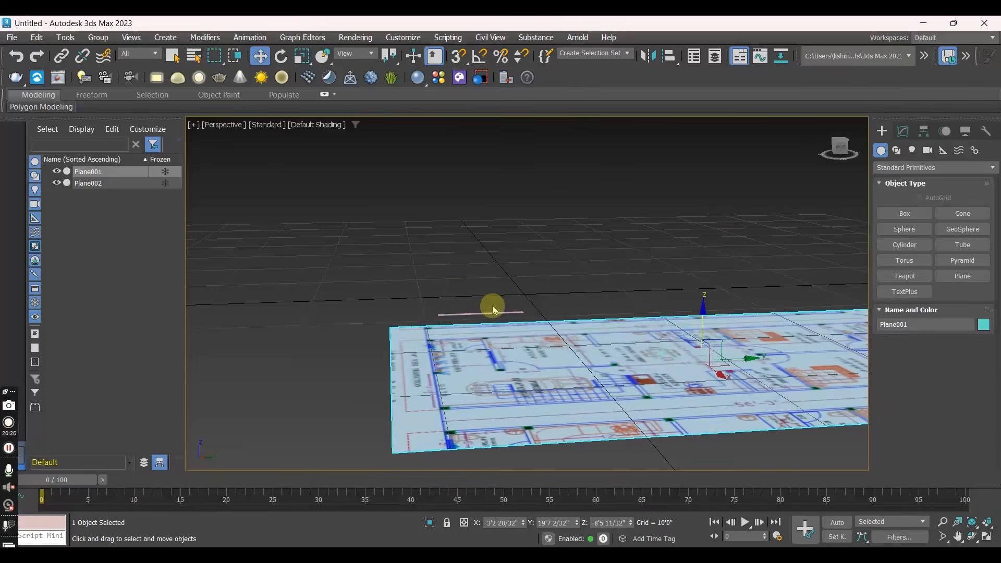
pyautogui.keyDown('alt'); pyautogui.moveTo(489, 323); pyautogui.dragTo(531, 323, button='middle'); pyautogui.keyUp('alt')
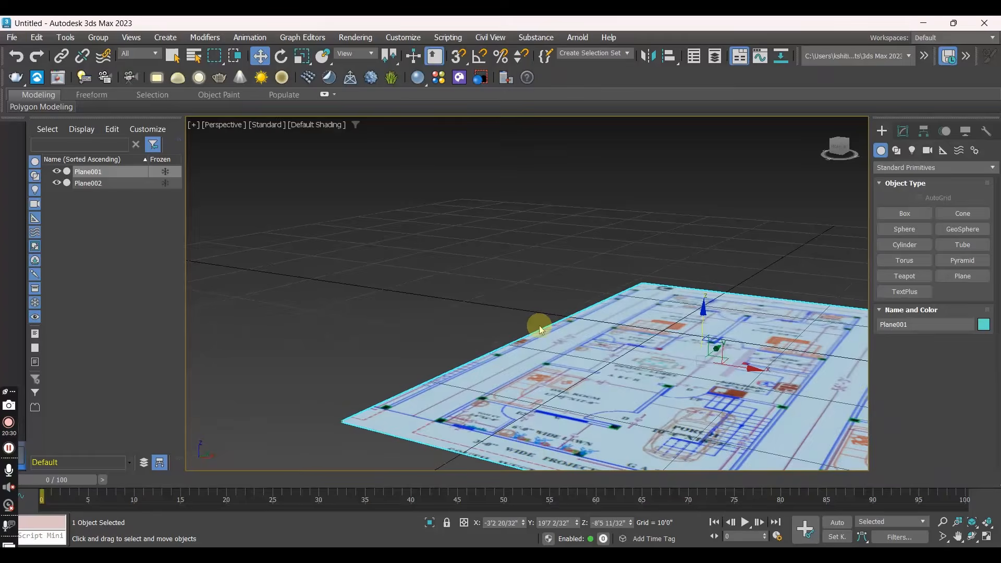
# - Return to the Top view and check the wall plane's alignment with the porch wall over the lowered floor plan
pyautogui.press('t')
pyautogui.scroll(3, 618, 338)
pyautogui.scroll(2, 618, 339)
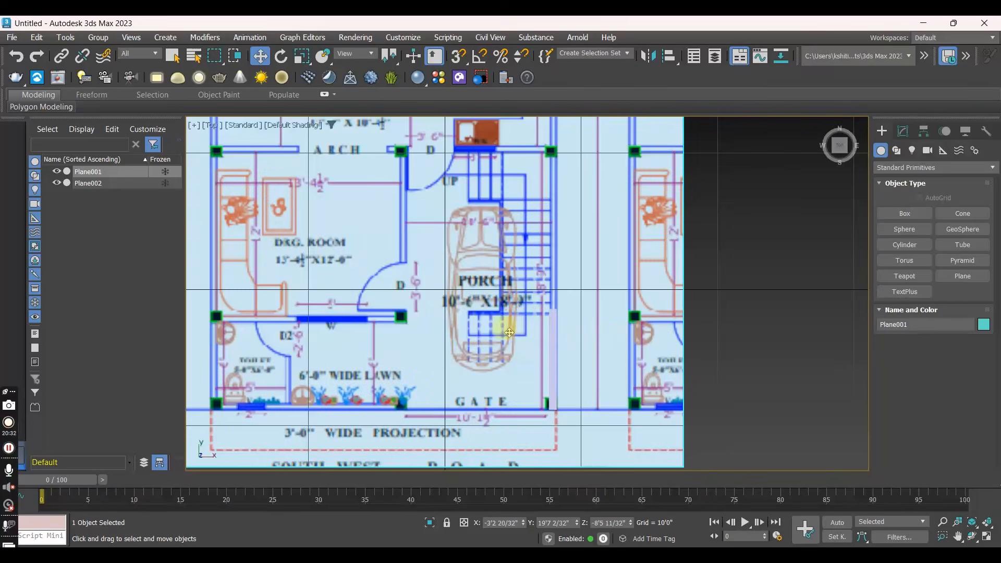
pyautogui.scroll(-10, 509, 332)
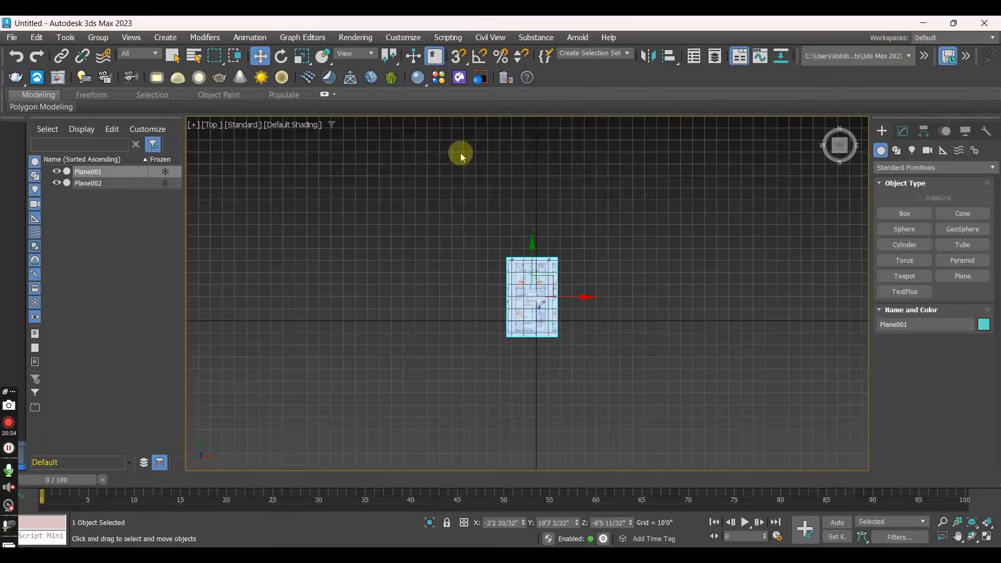
pyautogui.scroll(6, 566, 302)
pyautogui.moveTo(421, 328); pyautogui.dragTo(518, 230, button='middle')
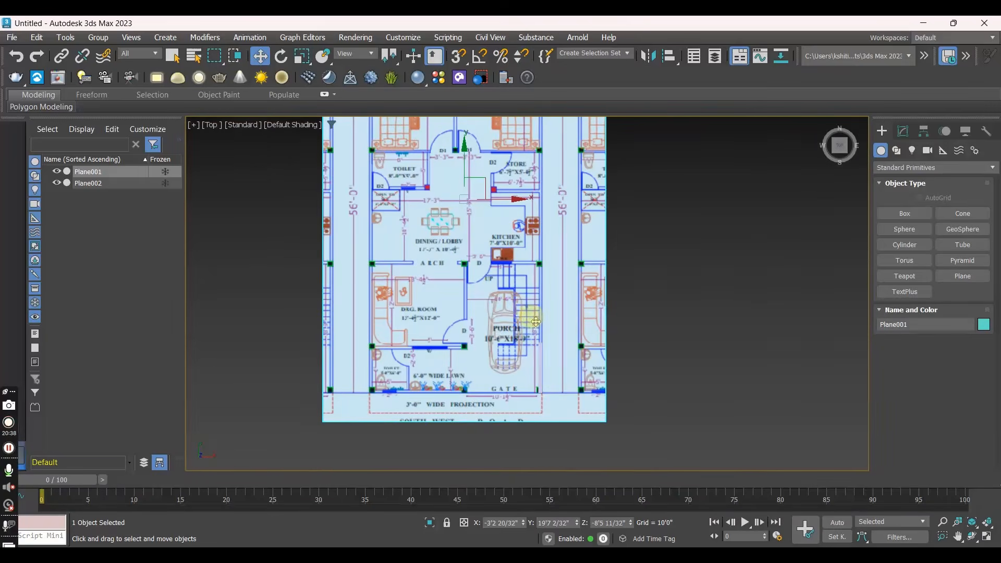
pyautogui.scroll(-4, 536, 321)
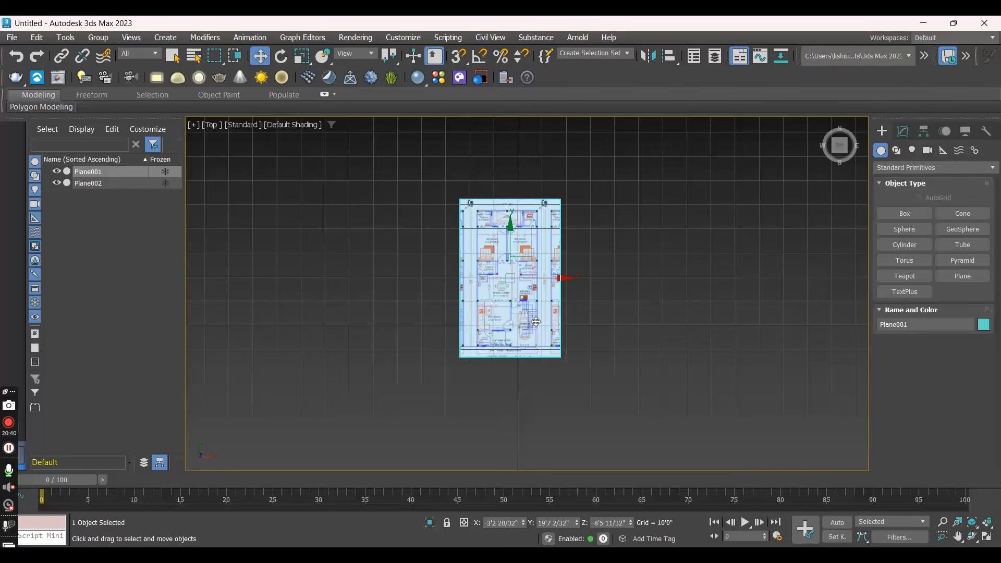
pyautogui.scroll(4, 536, 322)
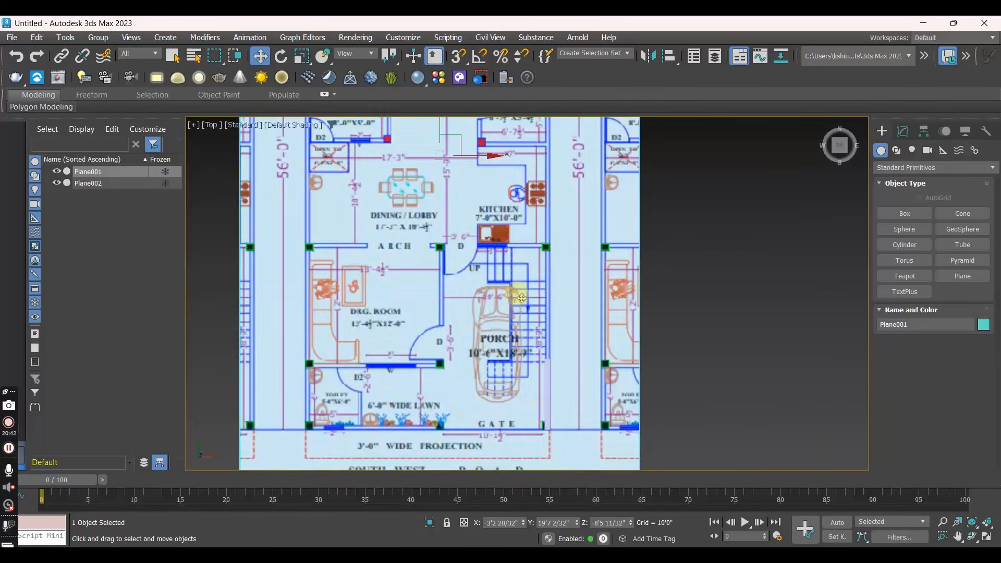
# - Try stretching the narrow wall plane along Y by scaling it to about 329 %, and undo the scaling
pyautogui.click(548, 391)
pyautogui.scroll(1, 547, 388)
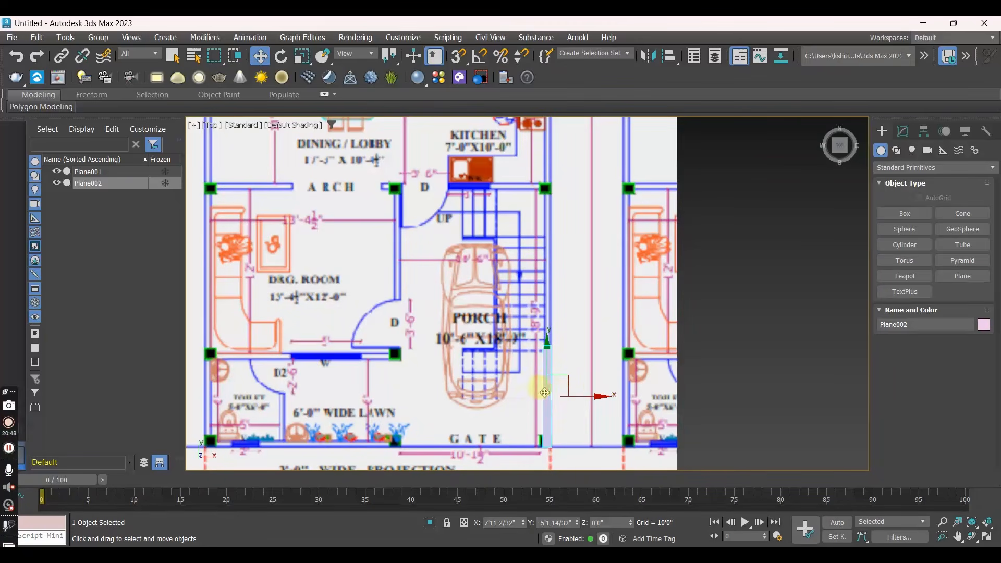
pyautogui.moveTo(506, 189); pyautogui.dragTo(562, 230, button='middle')
pyautogui.moveTo(598, 358); pyautogui.dragTo(578, 181, button='middle')
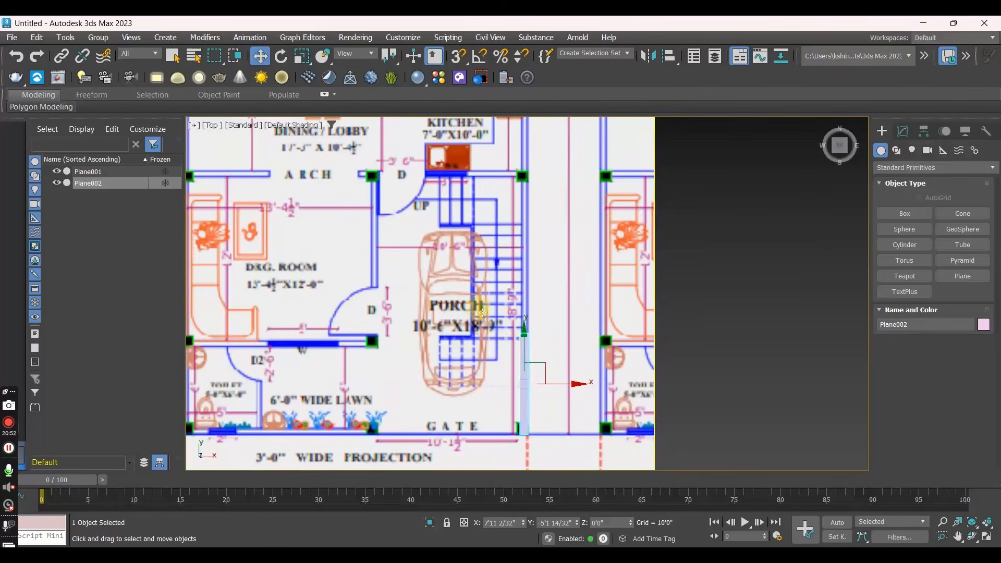
pyautogui.press('r')
pyautogui.moveTo(521, 330); pyautogui.dragTo(527, 240)
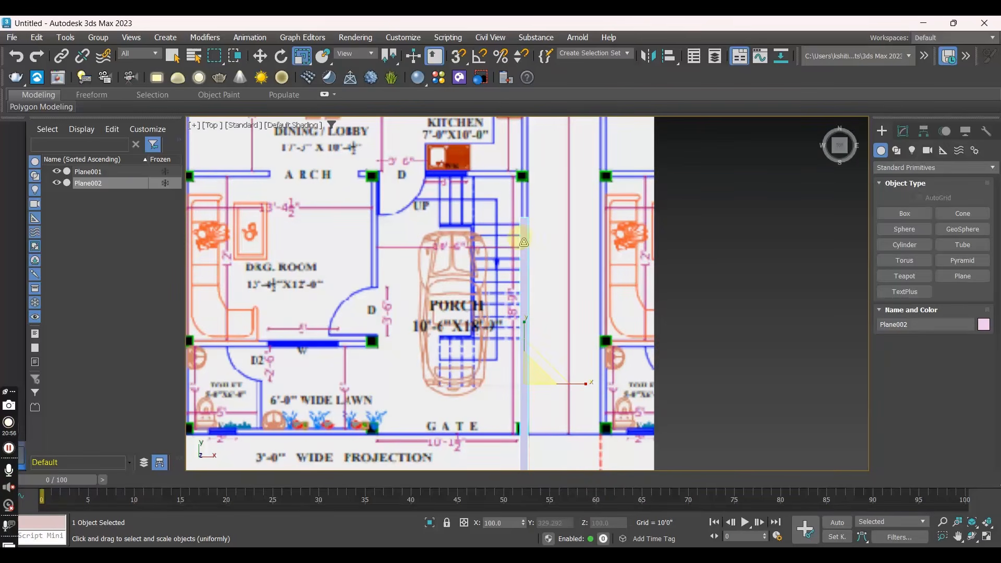
pyautogui.hotkey('ctrl', 'z')
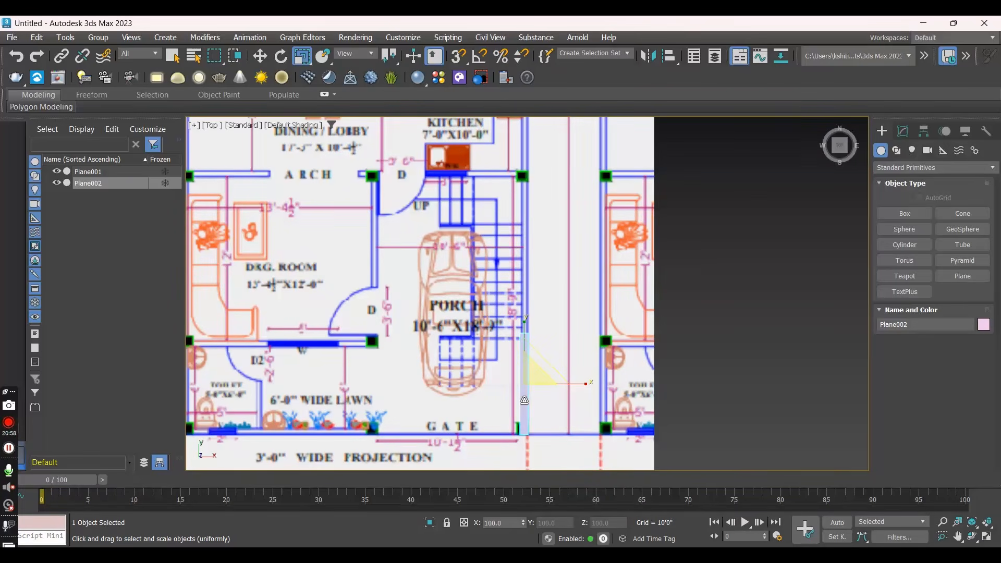
# - Convert the narrow wall plane to an Editable Poly
pyautogui.rightClick(524, 372)
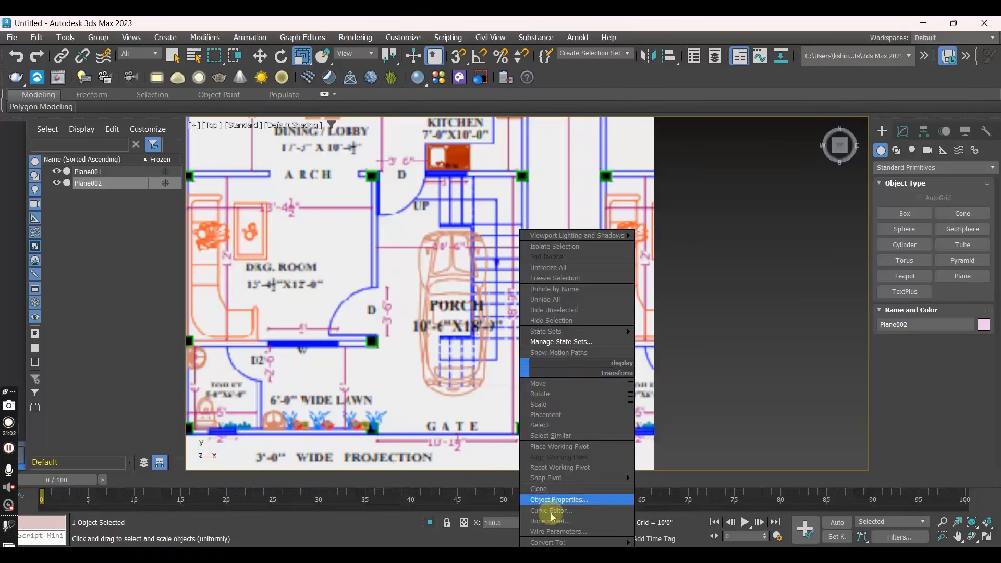
pyautogui.click(559, 542)
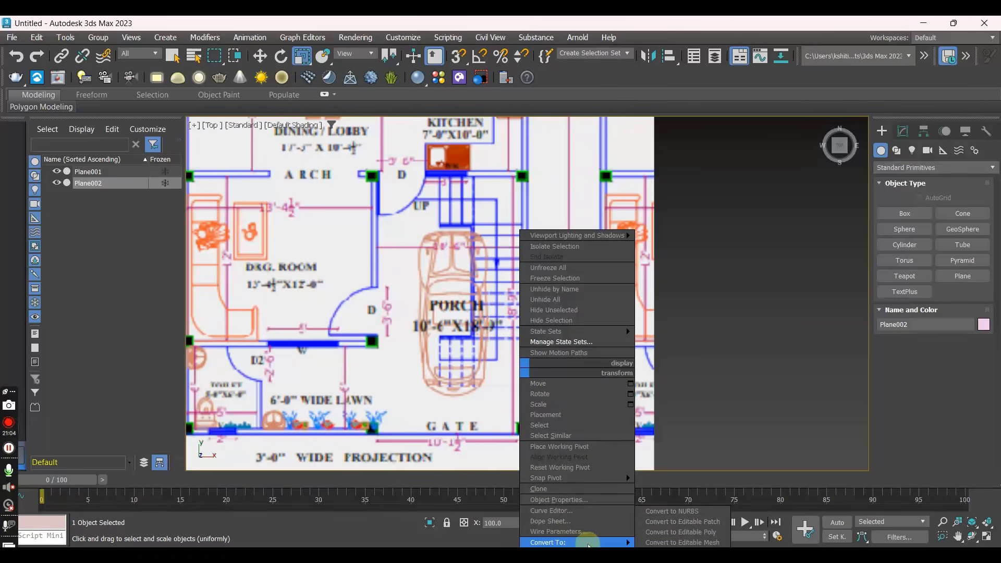
pyautogui.click(670, 531)
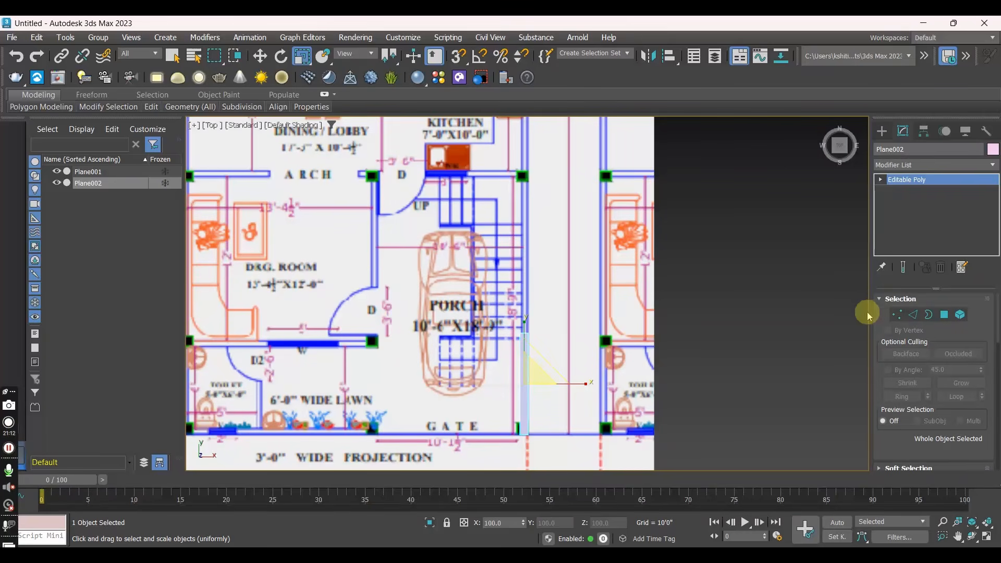
# - Go through the wall plane's sub-object levels and activate Edge level
pyautogui.click(913, 315)
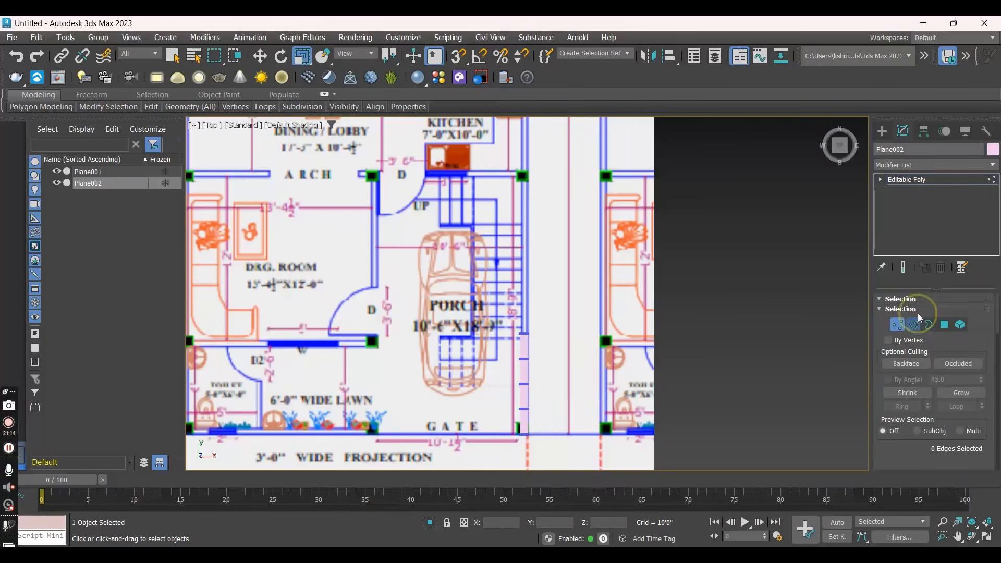
pyautogui.click(944, 314)
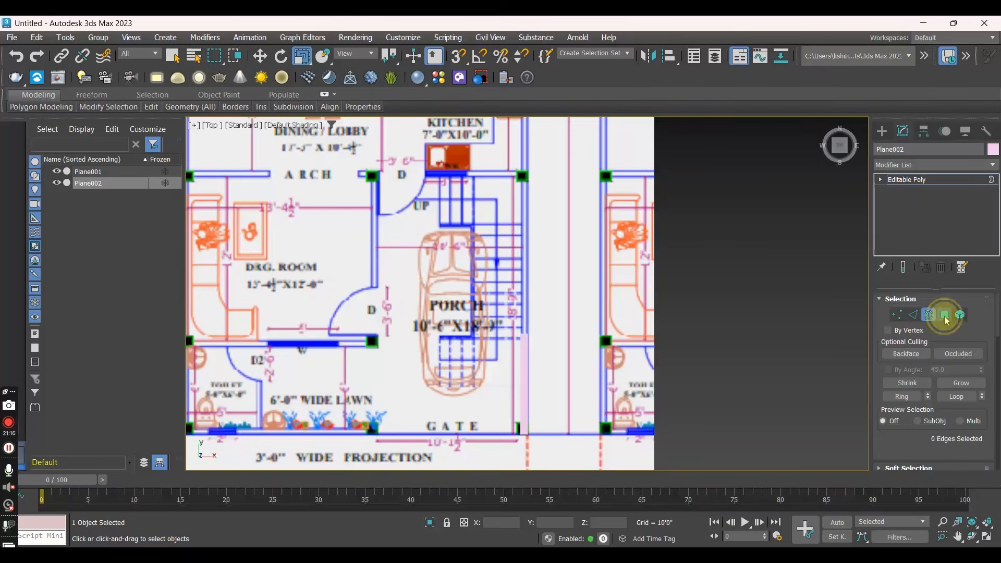
pyautogui.click(961, 316)
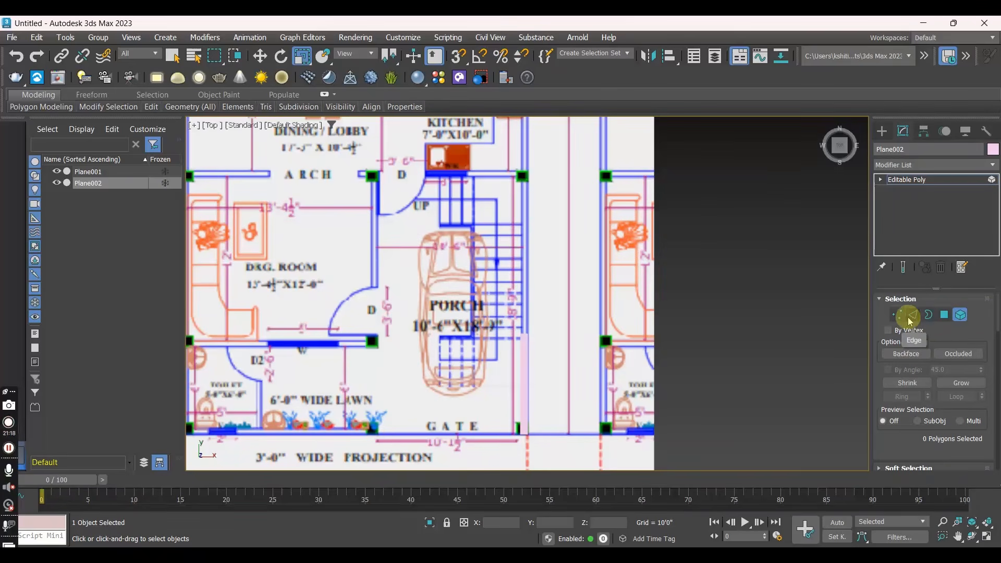
pyautogui.click(914, 315)
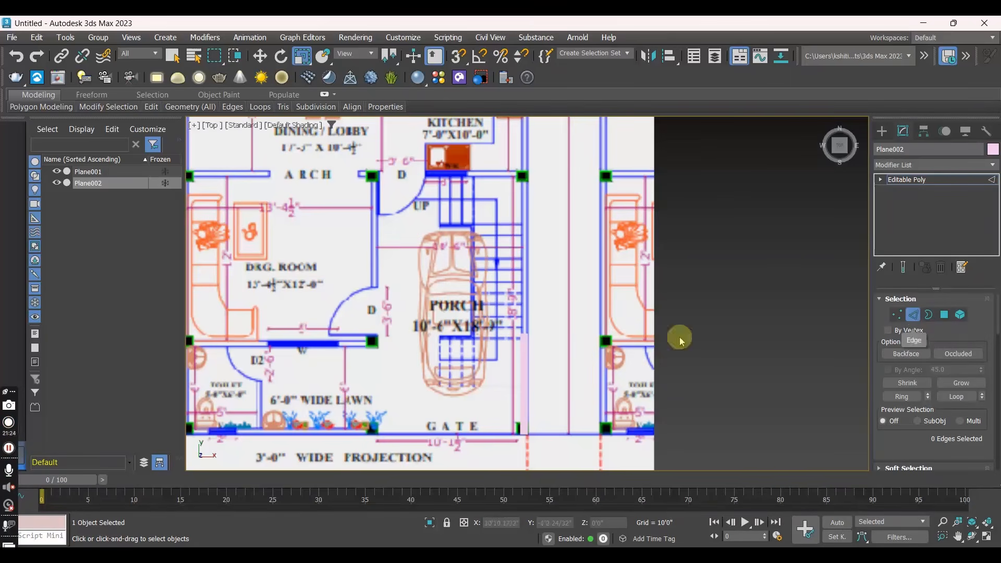
# - Select individual short edge segments along the wall plane's upper end to examine how it is divided
pyautogui.scroll(5, 523, 333)
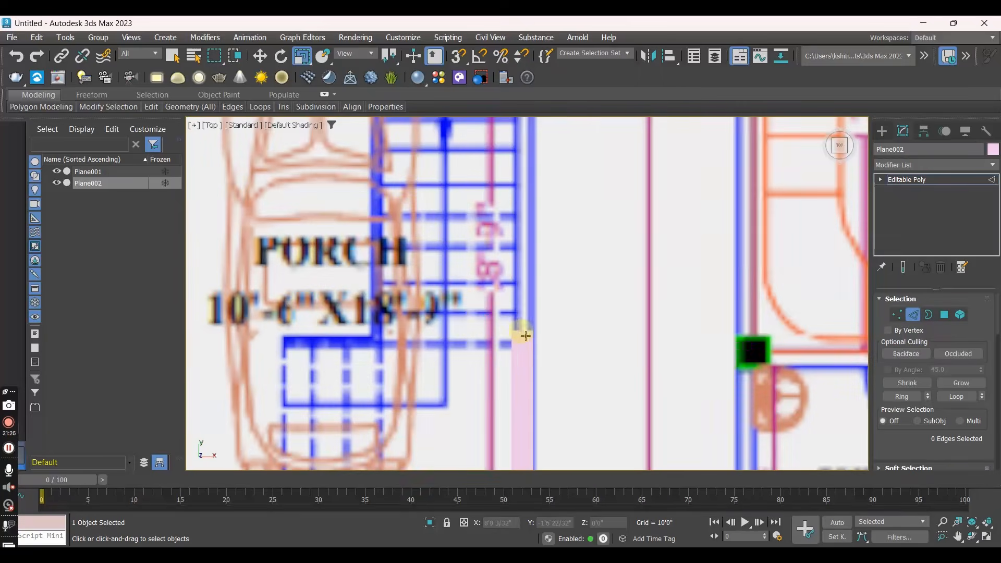
pyautogui.click(522, 330)
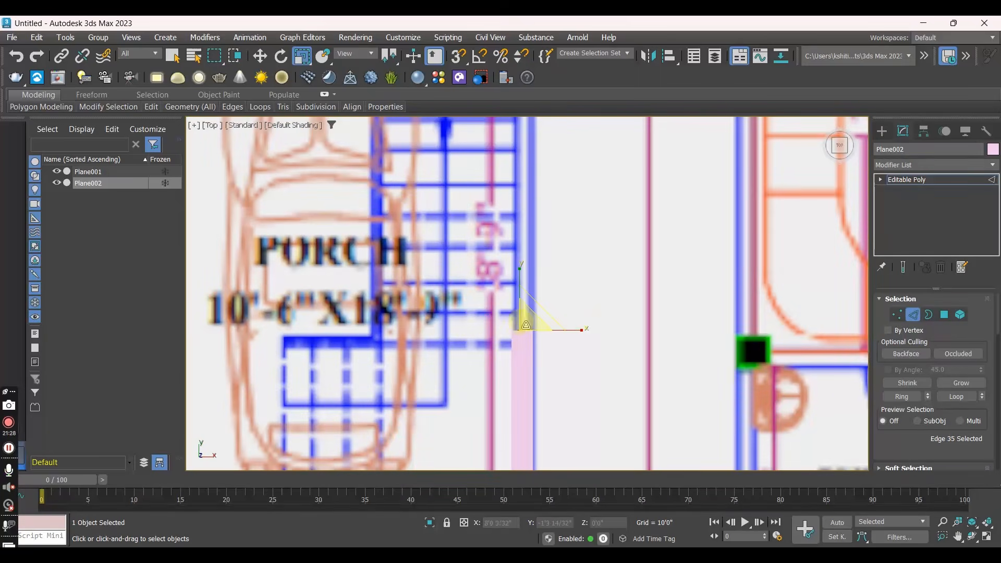
pyautogui.scroll(4, 521, 334)
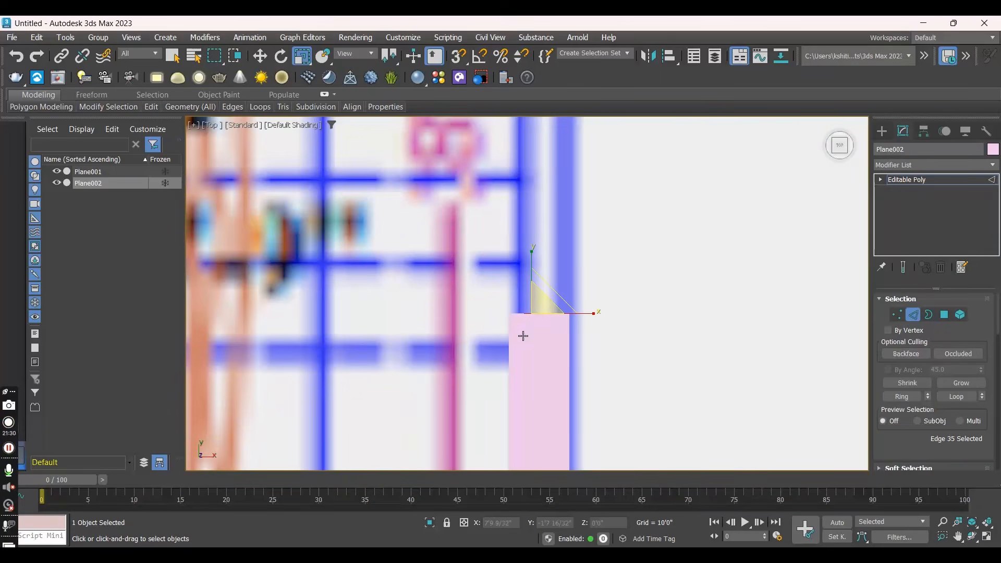
pyautogui.scroll(2, 522, 313)
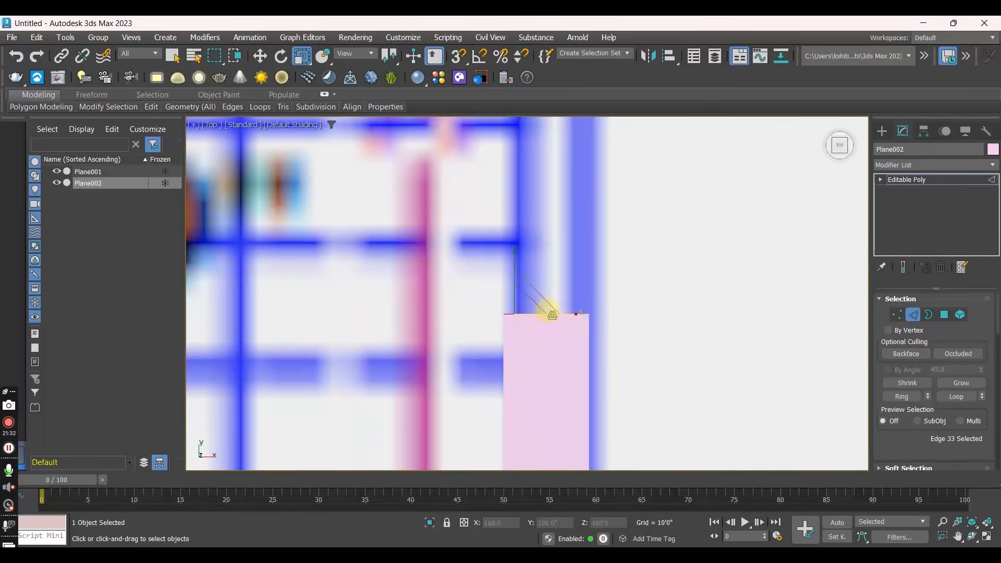
pyautogui.click(586, 315)
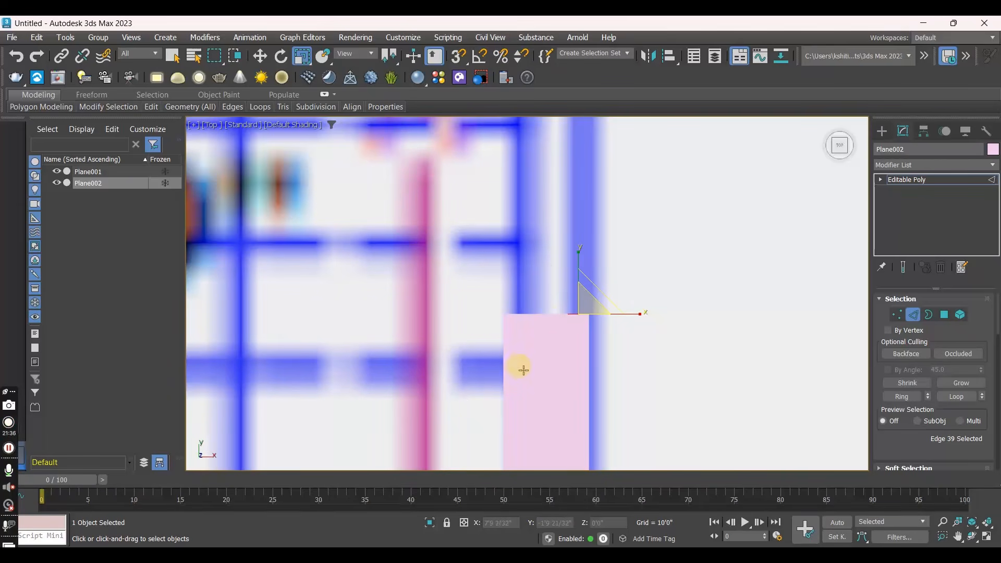
# - Examine the wall plane's segments in wireframe and display the Top view shaded with Edged Faces
pyautogui.press('F4')
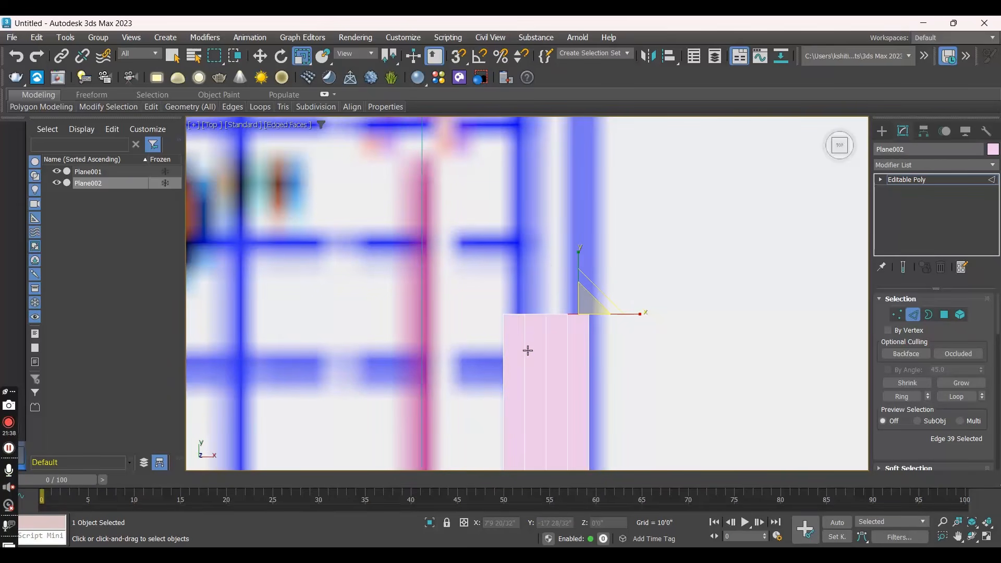
pyautogui.press('F3')
pyautogui.scroll(-10, 527, 350)
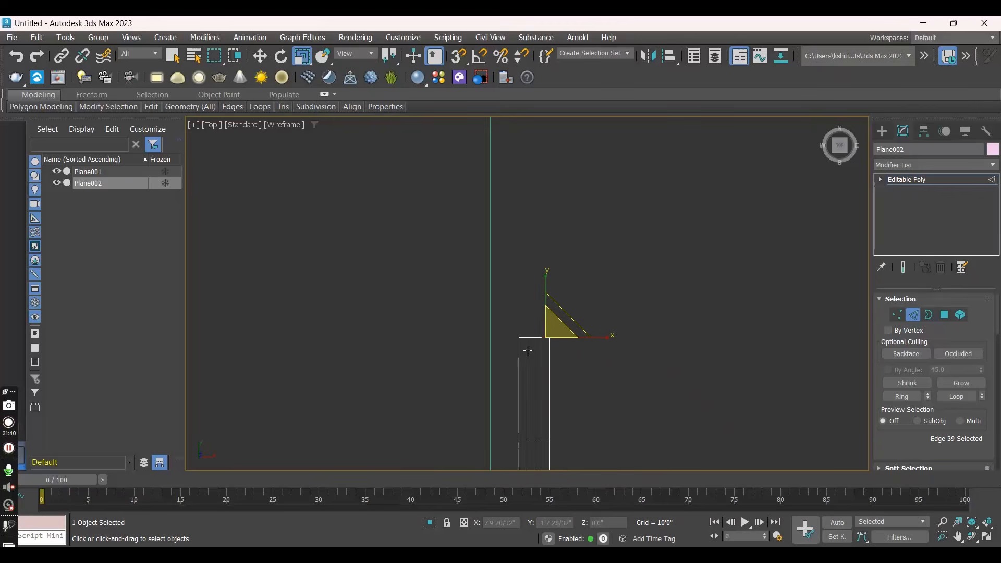
pyautogui.scroll(4, 528, 350)
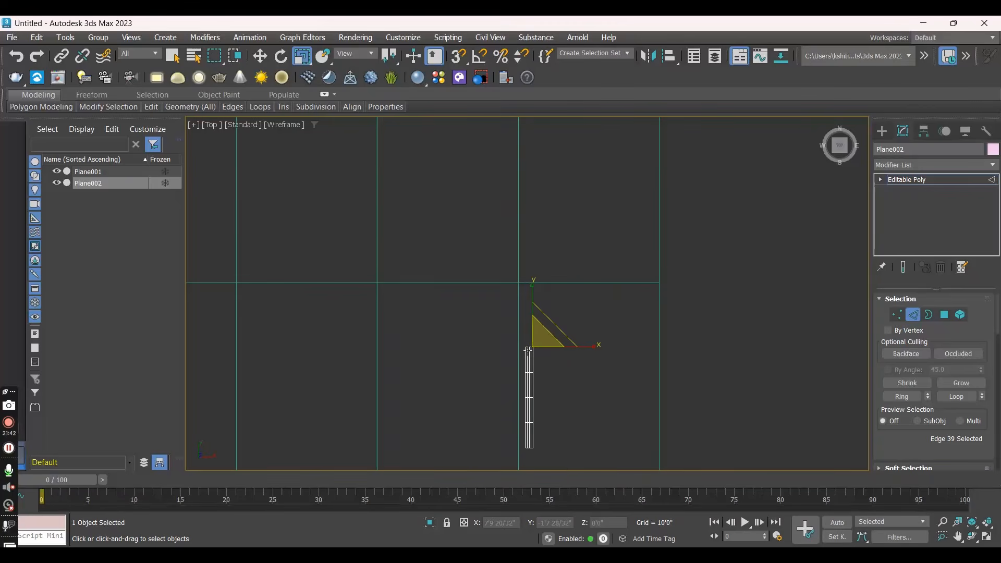
pyautogui.press('F3')
pyautogui.press('F4')
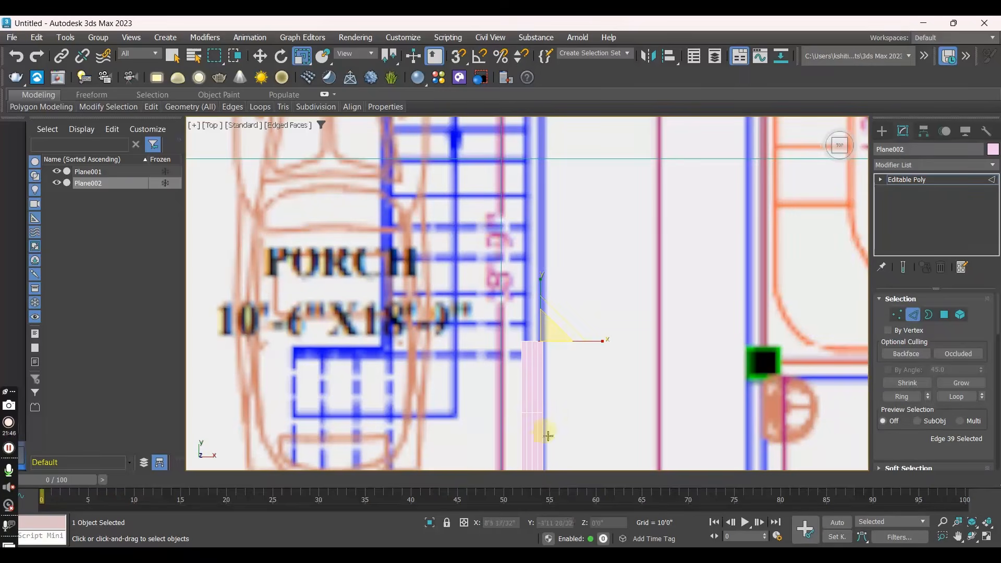
# - Select the three interior lengthwise edge loops of the wall plane and remove them together with their vertices
pyautogui.scroll(-3, 547, 435)
pyautogui.moveTo(563, 411); pyautogui.dragTo(571, 223, button='middle')
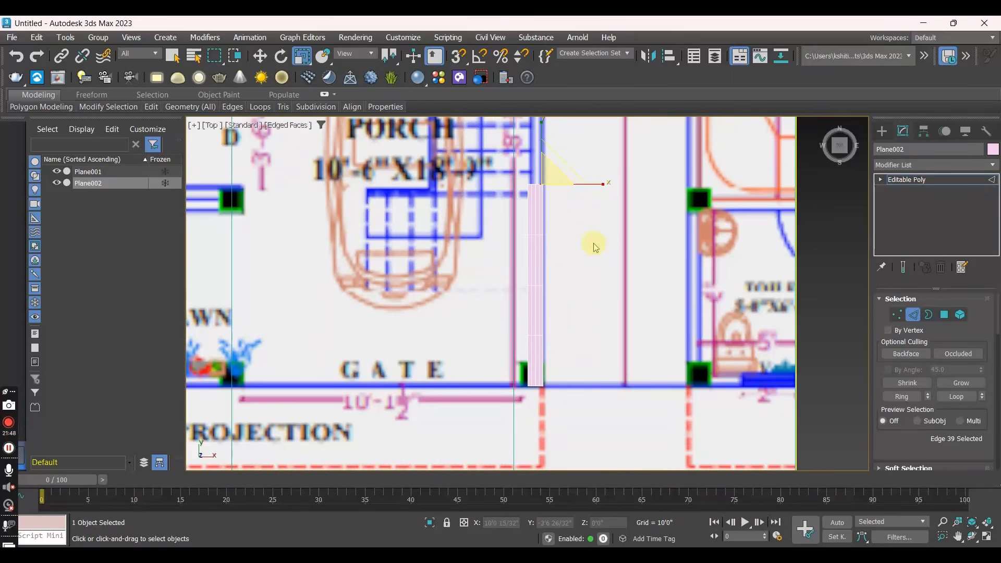
pyautogui.scroll(4, 531, 263)
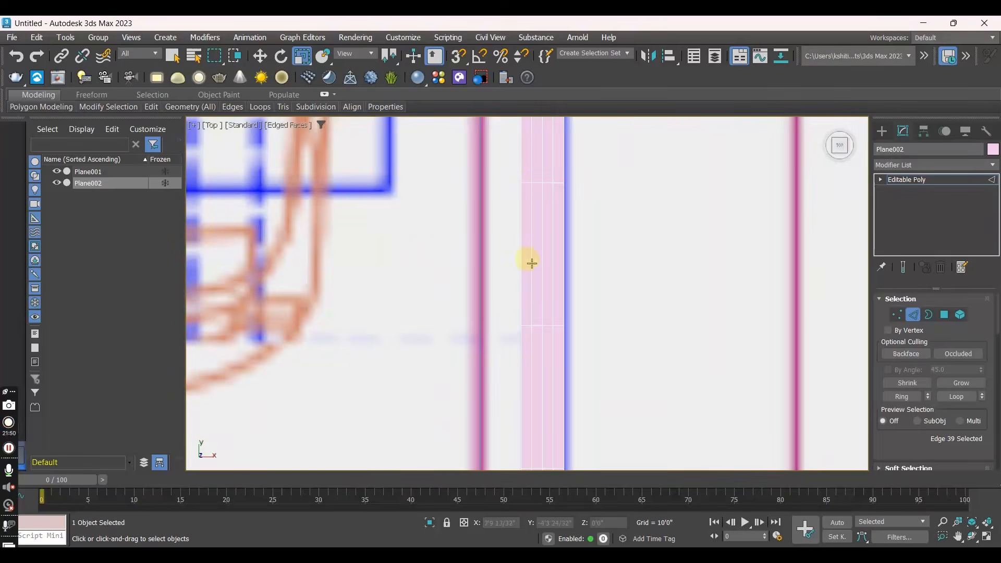
pyautogui.moveTo(534, 190); pyautogui.dragTo(513, 269, button='middle')
pyautogui.scroll(2, 516, 233)
pyautogui.doubleClick(515, 234)
pyautogui.keyDown('ctrl'); pyautogui.doubleClick(529, 239); pyautogui.keyUp('ctrl')
pyautogui.keyDown('ctrl'); pyautogui.doubleClick(544, 230); pyautogui.keyUp('ctrl')
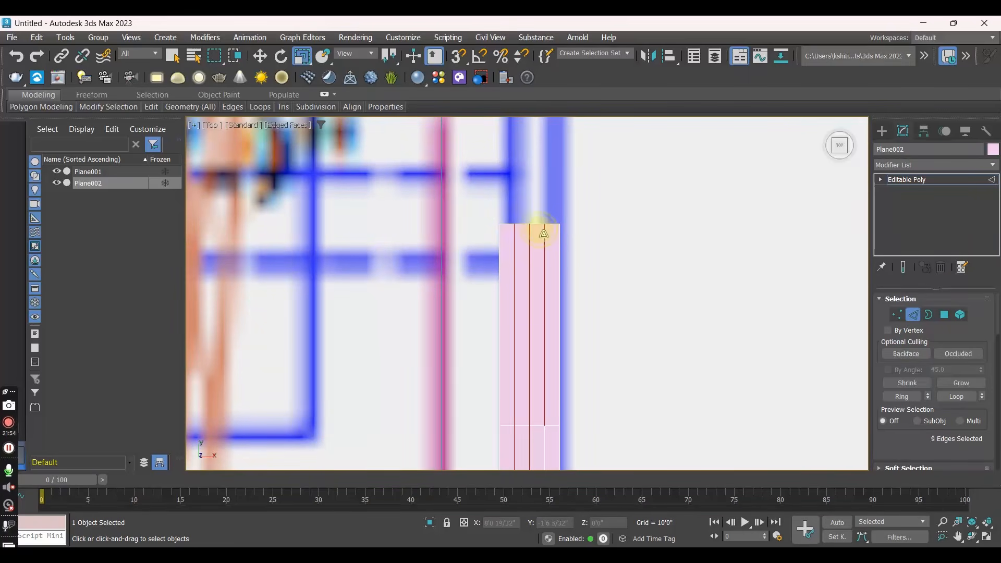
pyautogui.scroll(-4, 539, 239)
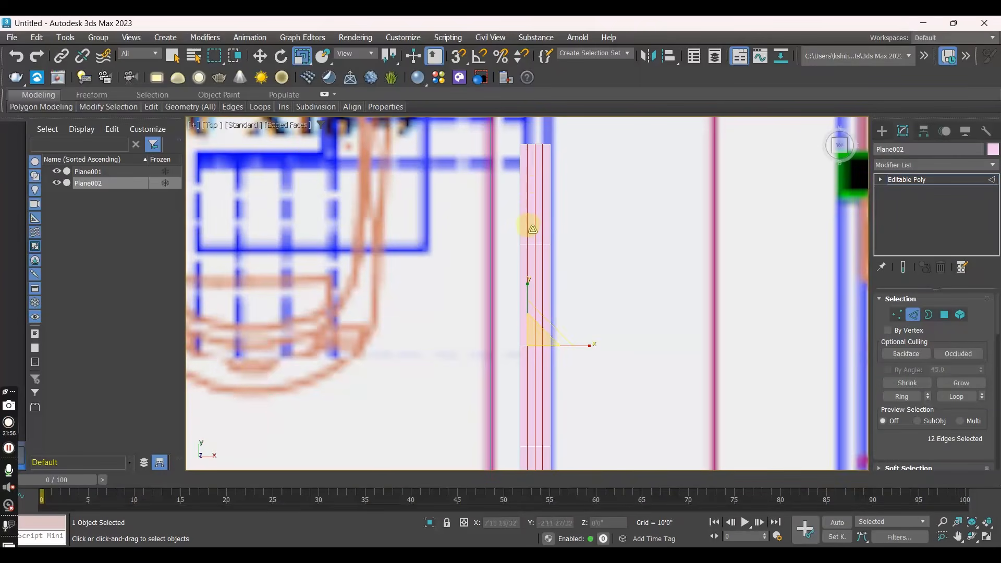
pyautogui.hotkey('ctrl', 'BackSpace')
# - Move the wall plane's upper end edge along the porch wall to about Y 10'1", at the column below the kitchen
pyautogui.click(540, 227)
pyautogui.click(541, 146)
pyautogui.scroll(-3, 527, 211)
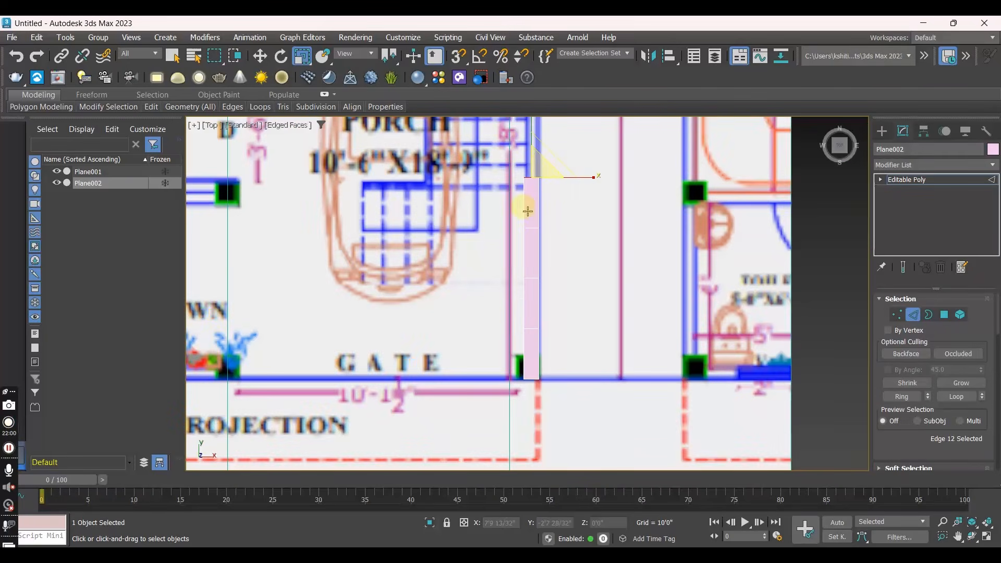
pyautogui.press('w')
pyautogui.scroll(3, 508, 286)
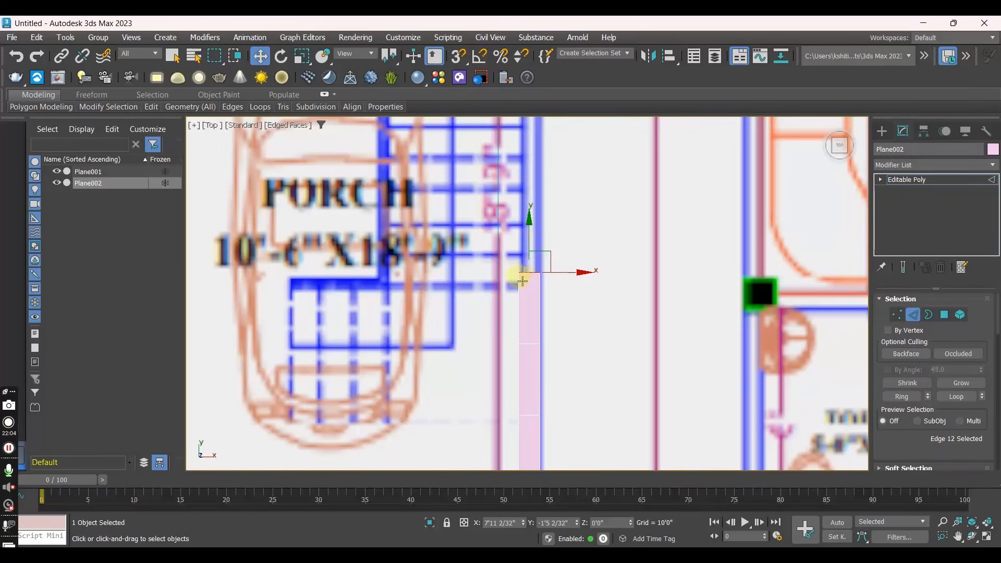
pyautogui.moveTo(529, 238); pyautogui.dragTo(533, 104)
pyautogui.moveTo(623, 218); pyautogui.dragTo(603, 471, button='middle')
pyautogui.scroll(-3, 527, 371)
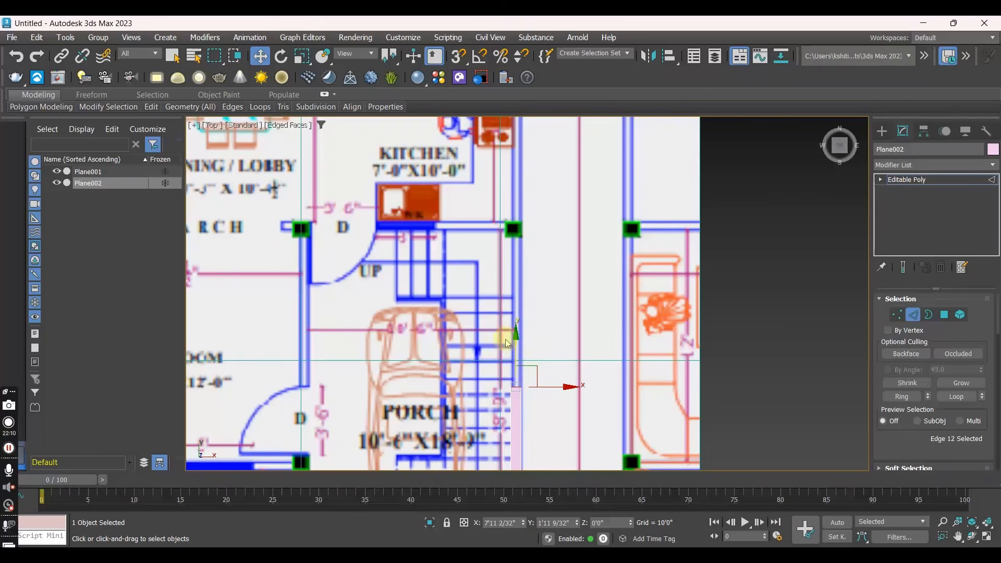
pyautogui.moveTo(515, 350); pyautogui.dragTo(511, 193)
pyautogui.moveTo(511, 230); pyautogui.dragTo(514, 295, button='middle')
pyautogui.scroll(2, 514, 295)
pyautogui.scroll(2, 513, 295)
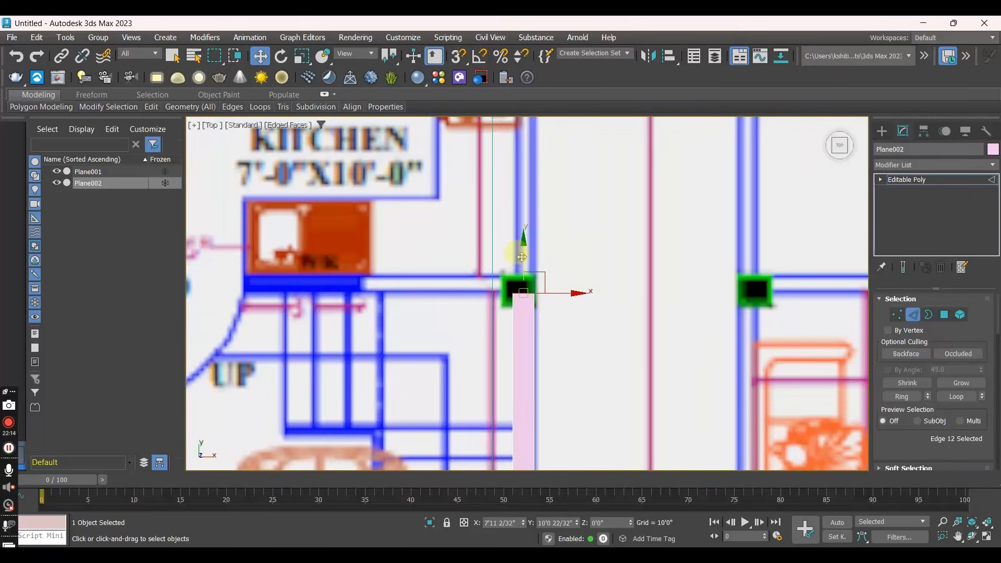
# - Nudge the upper edge to about Y 10'2" and extrude it to about Y 10'6" and again to Y 12'11"
pyautogui.click(524, 289)
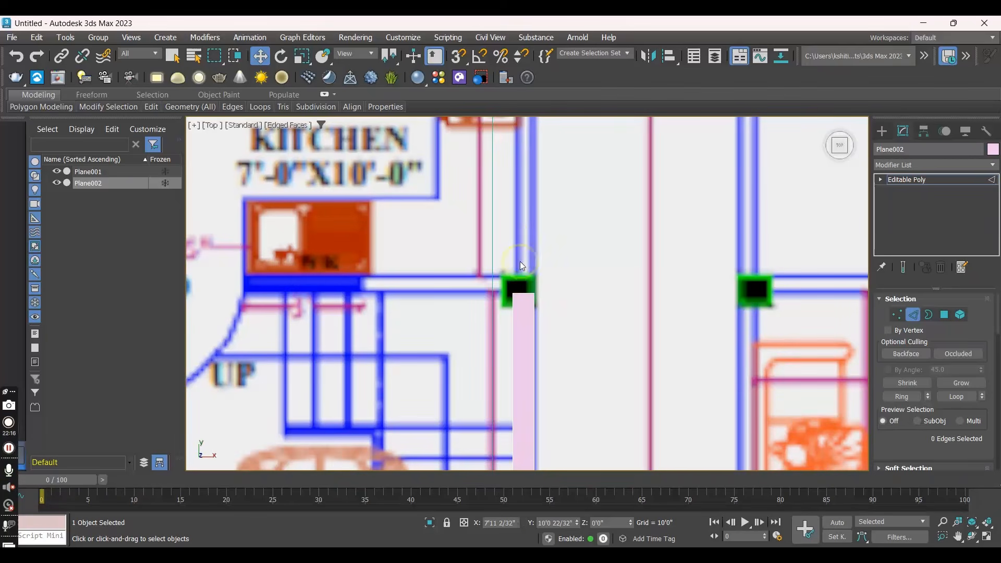
pyautogui.click(523, 289)
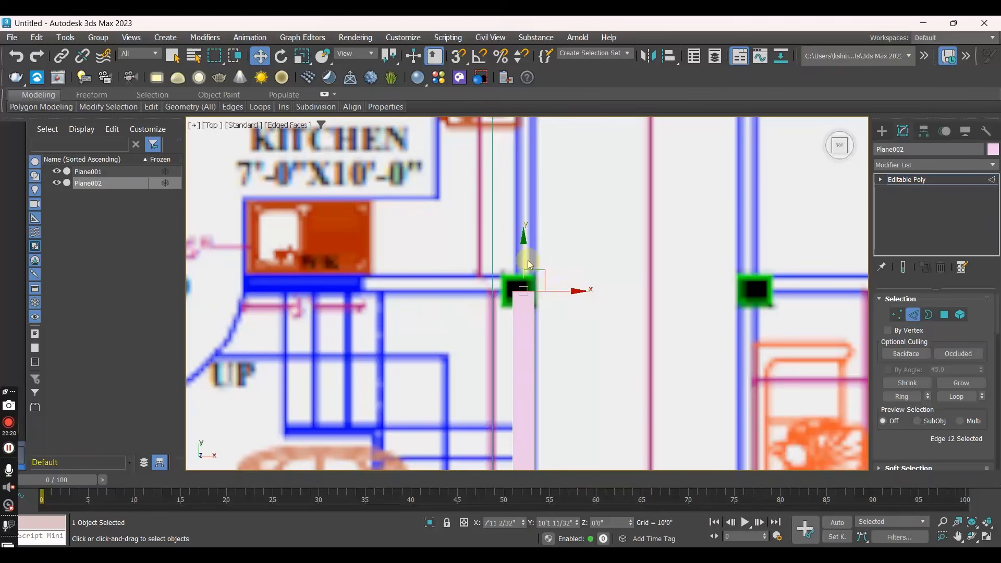
pyautogui.moveTo(521, 260)
pyautogui.mouseDown()
pyautogui.moveTo(522, 169)
pyautogui.moveTo(528, 252)
pyautogui.mouseUp()
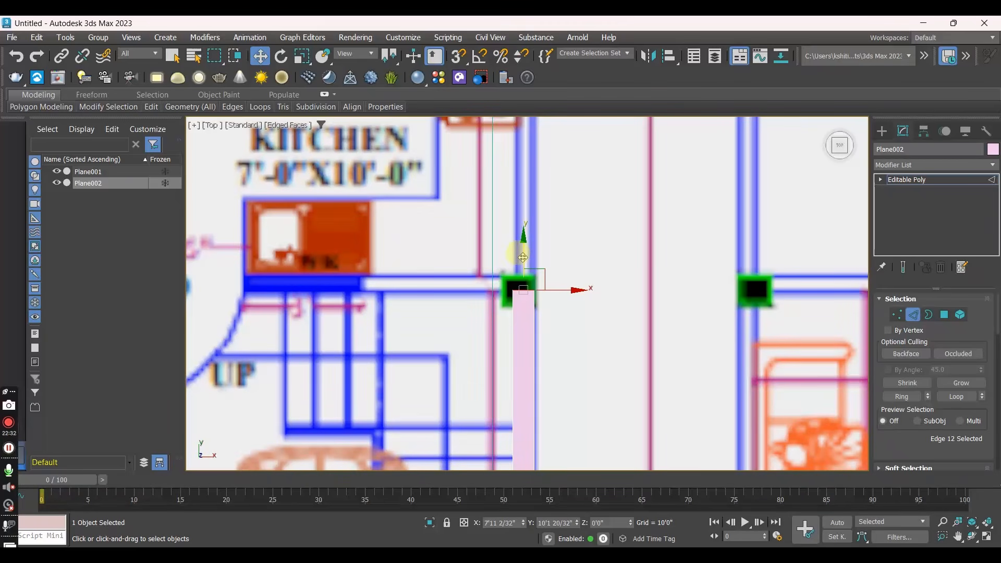
pyautogui.moveTo(523, 257); pyautogui.dragTo(523, 241)
pyautogui.scroll(2, 506, 284)
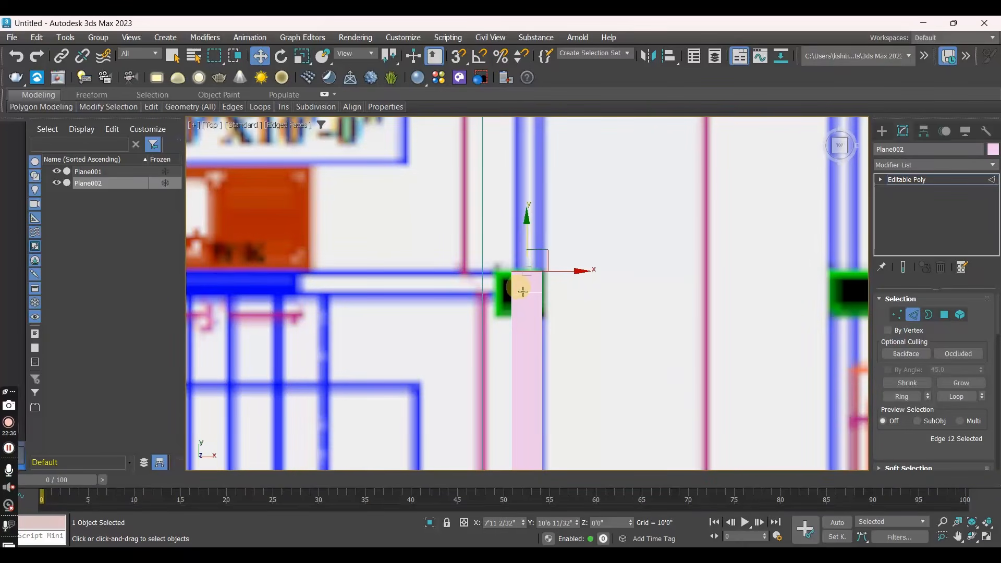
pyautogui.moveTo(526, 239); pyautogui.dragTo(545, 105)
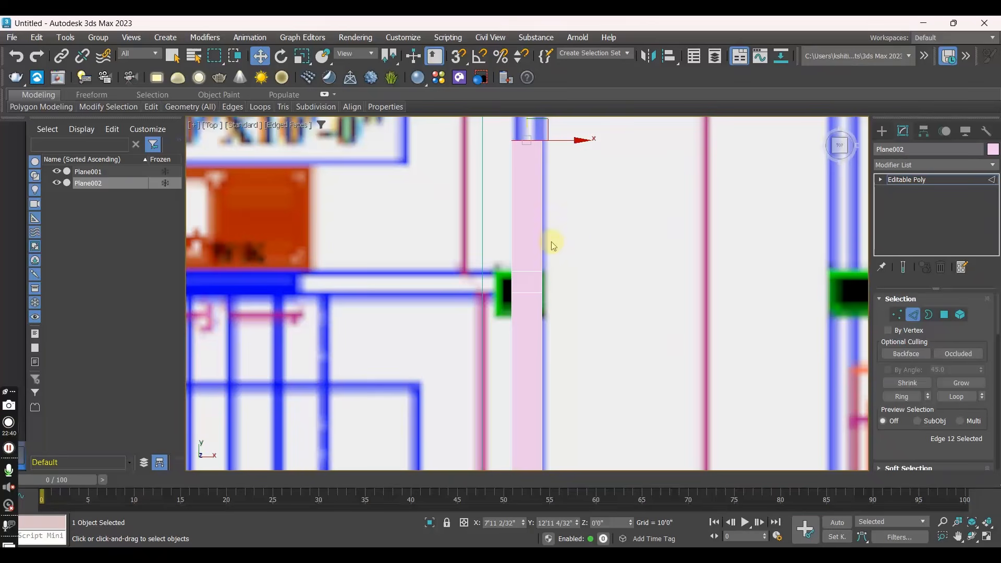
# - Extrude the short inner side edge at the column along the kitchen's lower wall to X 0'8"
pyautogui.click(511, 279)
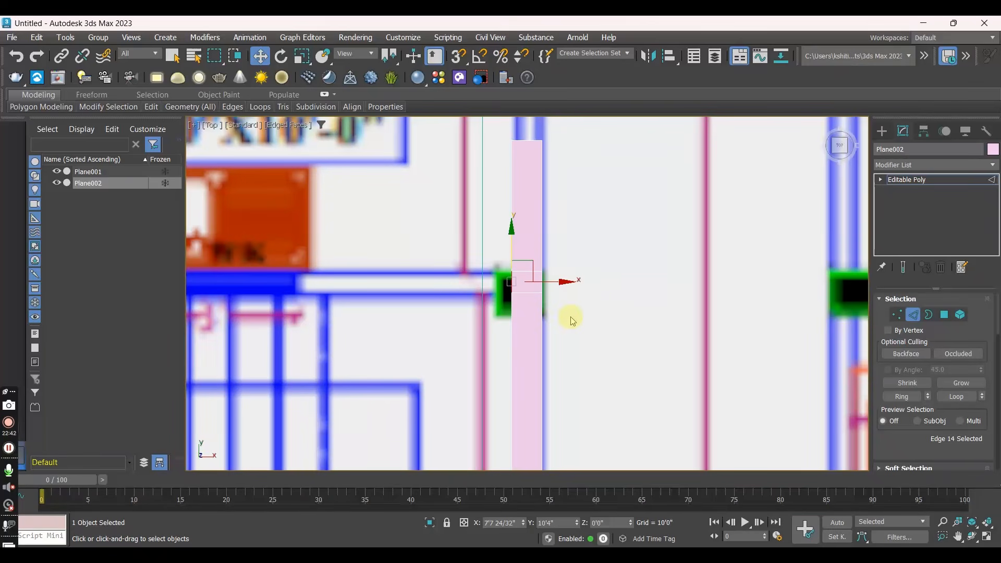
pyautogui.moveTo(571, 320); pyautogui.dragTo(713, 306, button='middle')
pyautogui.keyDown('shift'); pyautogui.moveTo(698, 272); pyautogui.dragTo(317, 274); pyautogui.keyUp('shift')
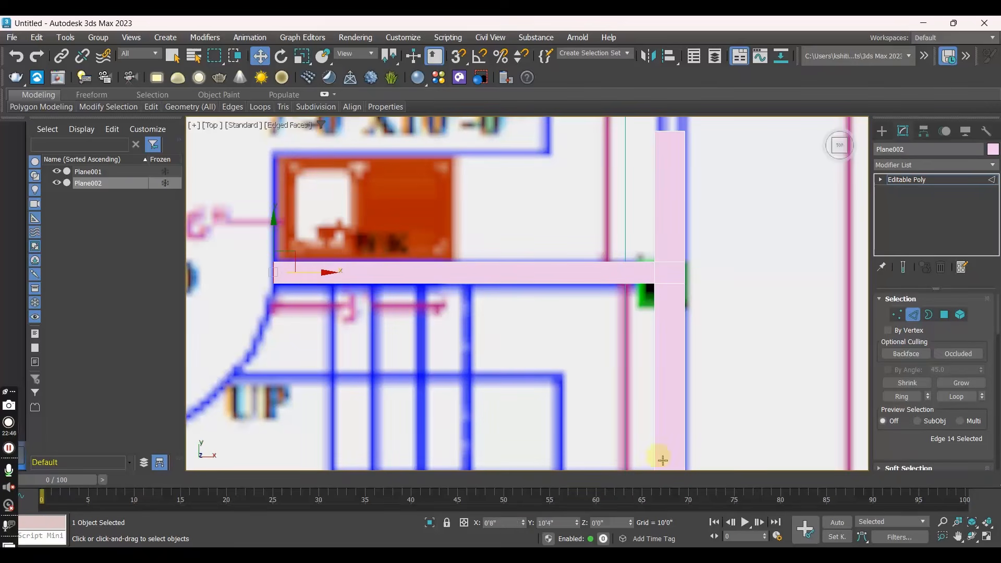
# - Extend the outer wall's upper edge past the kitchen and extrude segments across and beyond the store's lower wall
pyautogui.moveTo(712, 231); pyautogui.dragTo(604, 469, button='middle')
pyautogui.scroll(-2, 602, 459)
pyautogui.click(574, 402)
pyautogui.moveTo(575, 351); pyautogui.dragTo(593, 74)
pyautogui.scroll(-3, 604, 215)
pyautogui.scroll(-4, 554, 401)
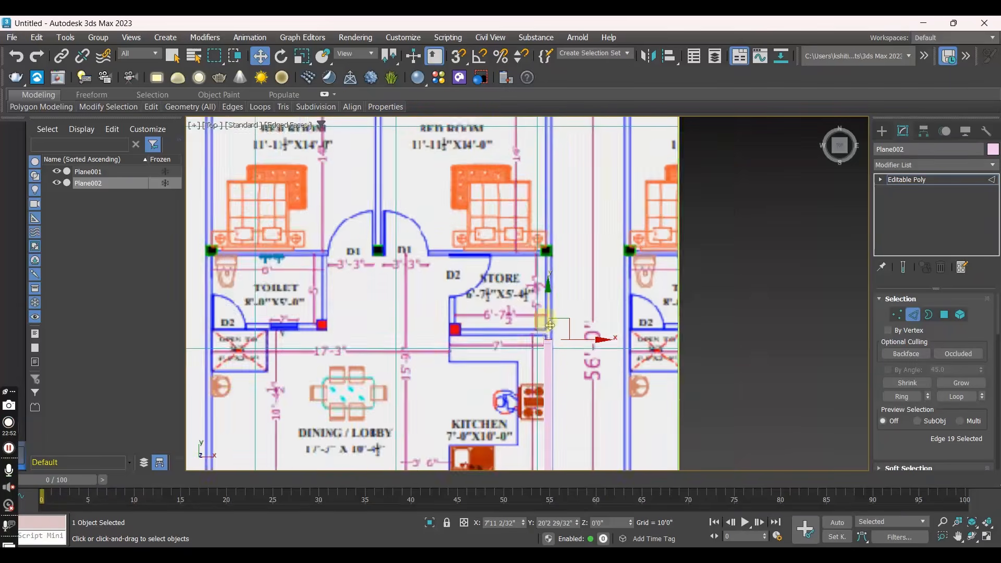
pyautogui.scroll(6, 549, 345)
pyautogui.scroll(2, 548, 346)
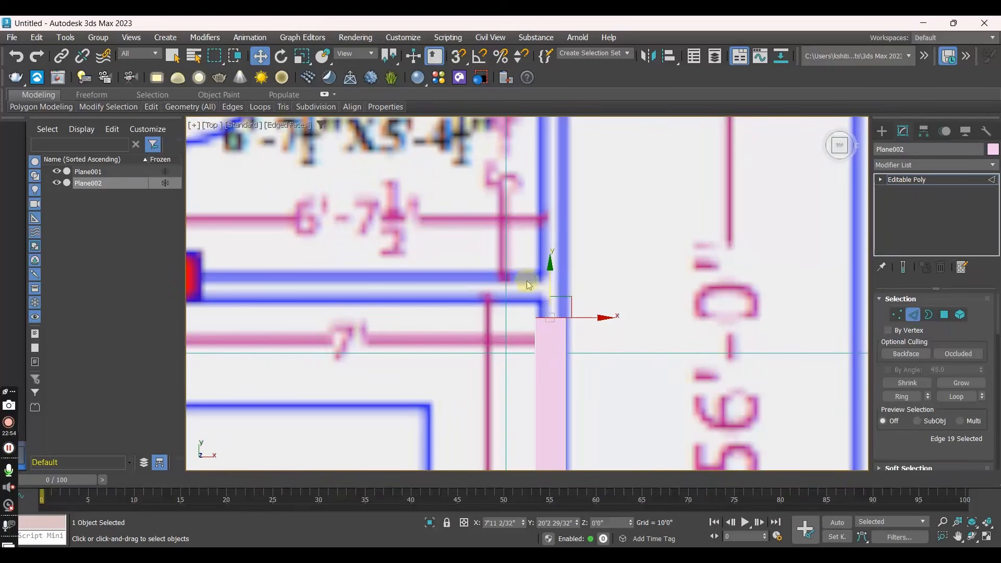
pyautogui.moveTo(550, 286); pyautogui.dragTo(551, 147)
# - Extrude the short side edge at the store junction along the store's lower wall, adding a corner segment at its far end
pyautogui.click(535, 293)
pyautogui.keyDown('shift'); pyautogui.moveTo(571, 292); pyautogui.dragTo(257, 291); pyautogui.keyUp('shift')
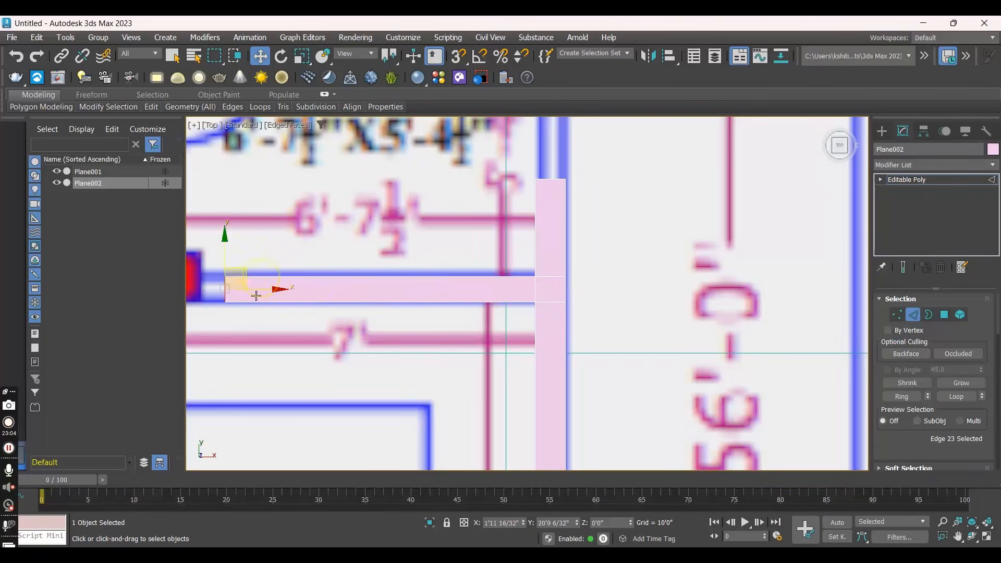
pyautogui.moveTo(257, 290); pyautogui.dragTo(443, 313, button='middle')
pyautogui.moveTo(445, 312); pyautogui.dragTo(353, 308)
pyautogui.scroll(-3, 389, 316)
pyautogui.scroll(5, 389, 316)
# - Extrude the corner segment's upper edge along the store's side wall to the D2 door opening, about Y 23'5"
pyautogui.click(331, 289)
pyautogui.keyDown('shift'); pyautogui.moveTo(334, 253); pyautogui.dragTo(348, 118); pyautogui.keyUp('shift')
pyautogui.scroll(-3, 369, 282)
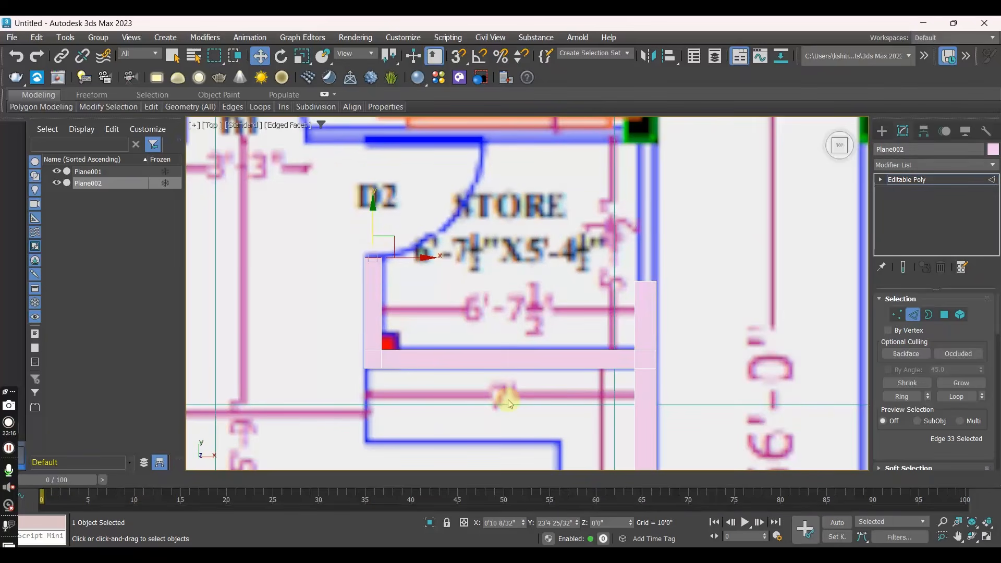
pyautogui.scroll(-8, 508, 404)
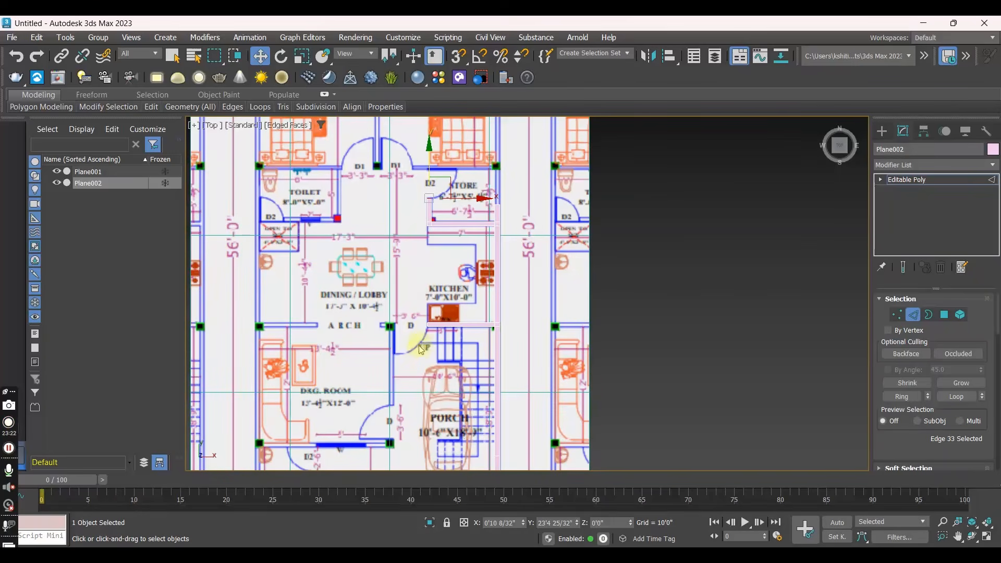
pyautogui.scroll(-3, 421, 349)
pyautogui.scroll(4, 441, 358)
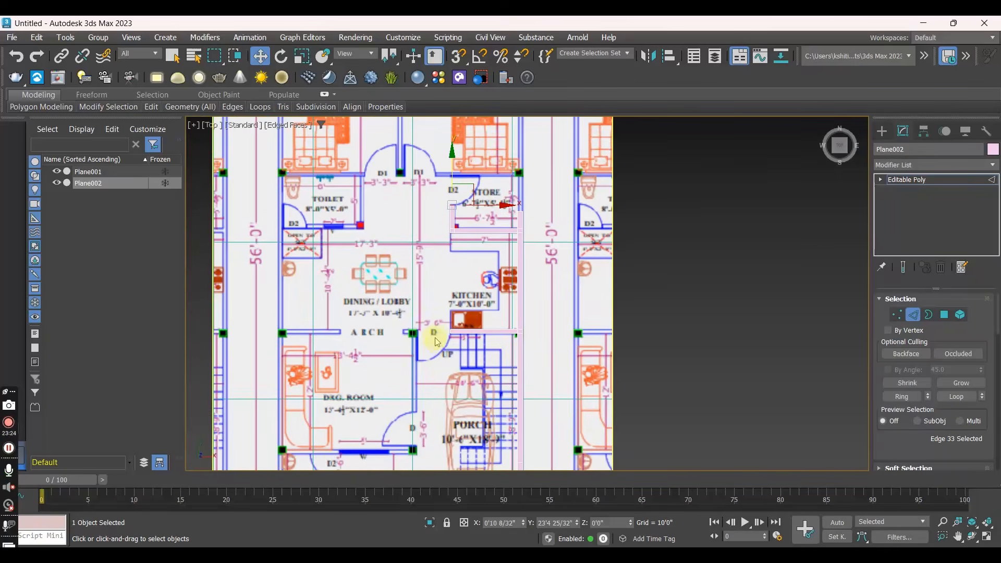
pyautogui.moveTo(441, 342); pyautogui.dragTo(441, 189, button='middle')
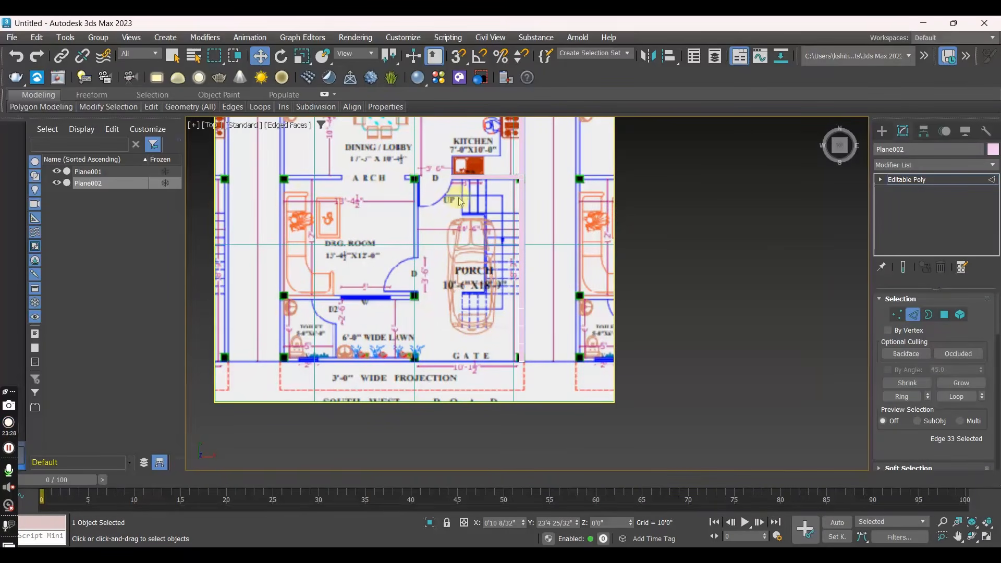
# - Extrude the outer wall's upper edge beside the store past the bedroom and the pooja room to the plan's upper corner
pyautogui.moveTo(410, 204); pyautogui.dragTo(422, 406, button='middle')
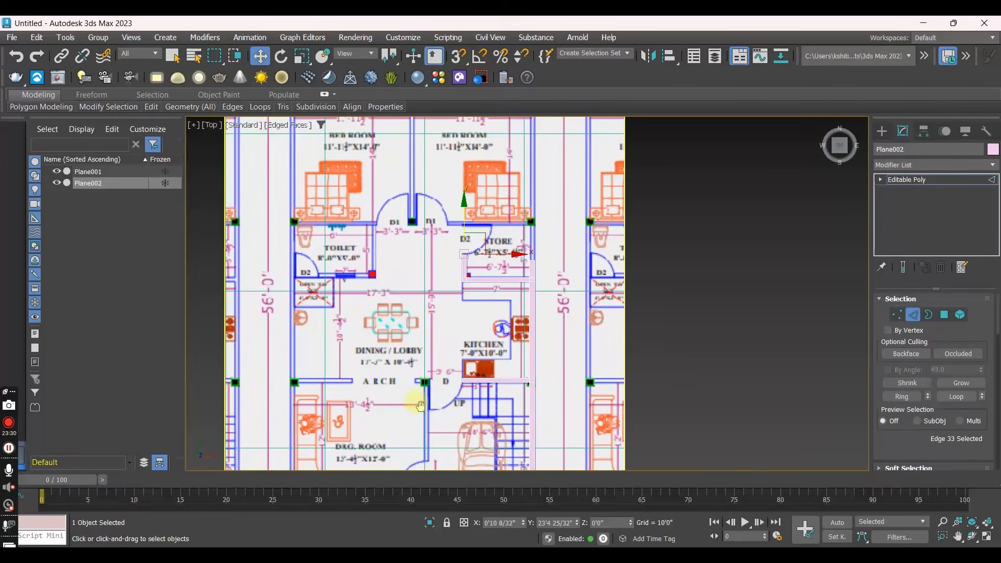
pyautogui.scroll(-2, 455, 360)
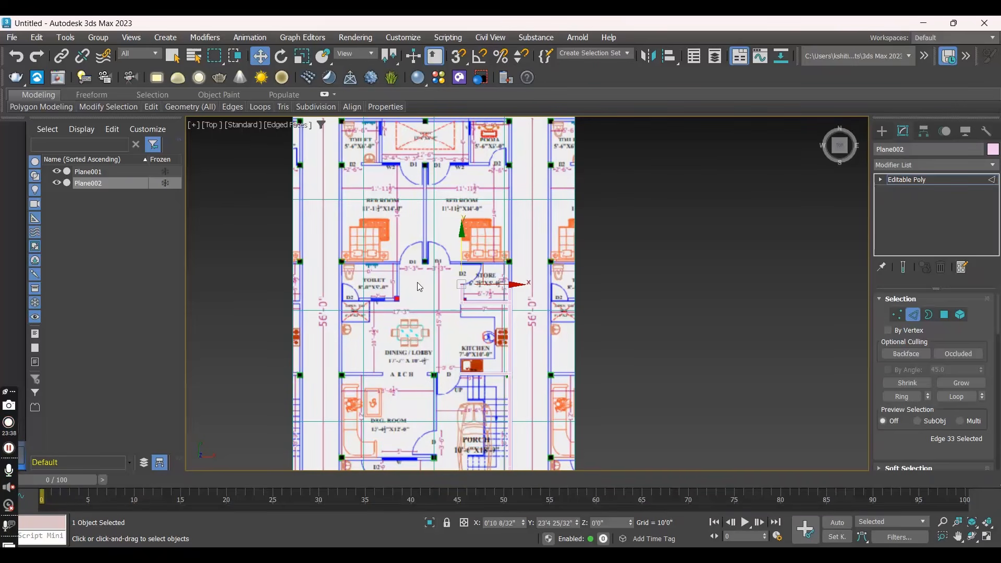
pyautogui.scroll(4, 503, 299)
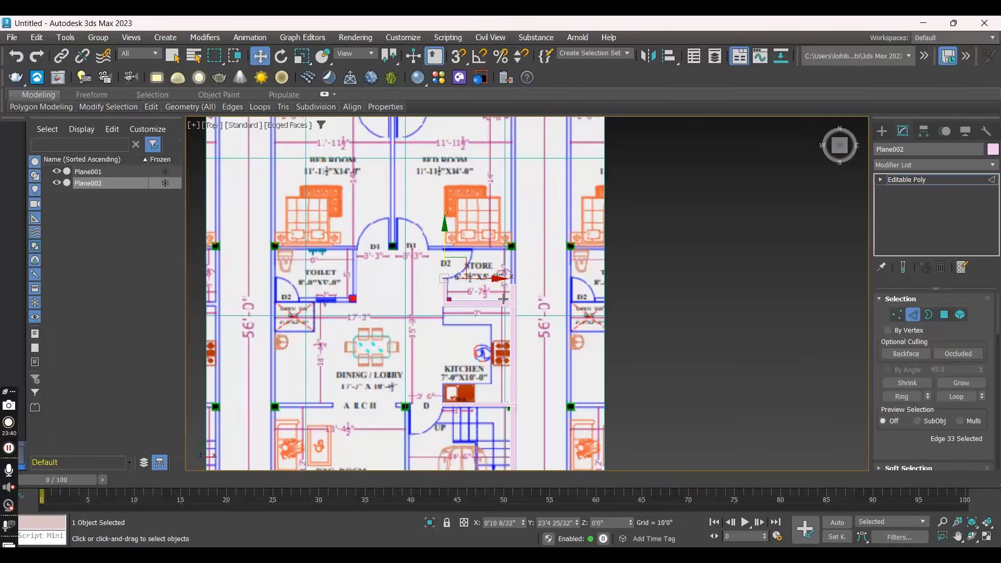
pyautogui.click(518, 282)
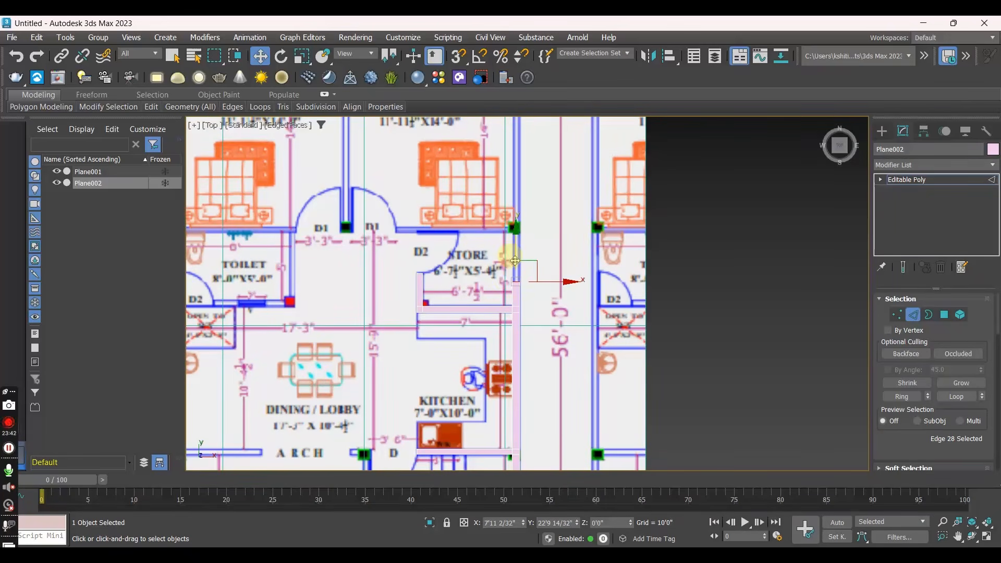
pyautogui.moveTo(514, 259); pyautogui.dragTo(509, 91)
pyautogui.moveTo(519, 176); pyautogui.dragTo(508, 350, button='middle')
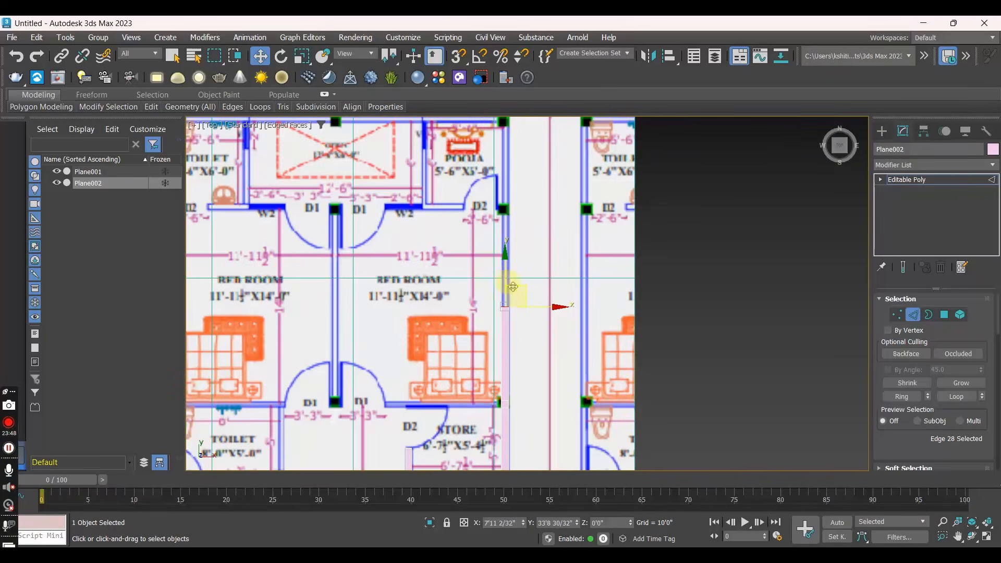
pyautogui.moveTo(504, 275); pyautogui.dragTo(507, 94)
pyautogui.moveTo(524, 162); pyautogui.dragTo(520, 244, button='middle')
pyautogui.moveTo(504, 177); pyautogui.dragTo(504, 169)
# - Extrude the corner segment's inner side edge along the plan's upper wall, past the pooja room and upper toilet, to the opposite corner
pyautogui.click(498, 199)
pyautogui.keyDown('shift'); pyautogui.moveTo(520, 200); pyautogui.dragTo(281, 199); pyautogui.keyUp('shift')
pyautogui.moveTo(281, 201); pyautogui.dragTo(471, 219, button='middle')
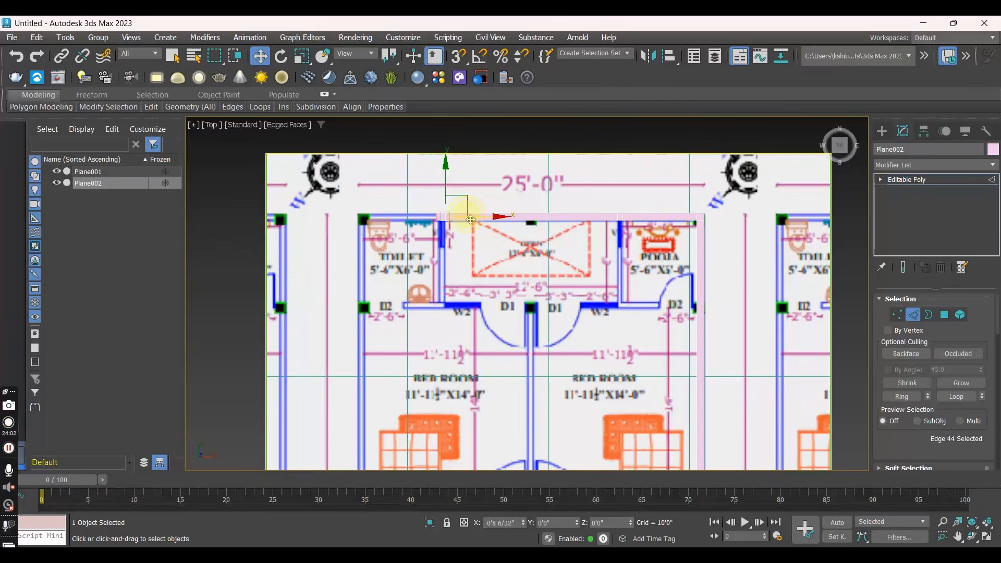
pyautogui.keyDown('shift'); pyautogui.moveTo(473, 220); pyautogui.dragTo(363, 222); pyautogui.keyUp('shift')
# - Extrude the toilet-side outer wall down past the bedroom to the lower toilet wall, adding a short junction segment below the bedroom
pyautogui.keyDown('shift'); pyautogui.moveTo(363, 185); pyautogui.dragTo(366, 267); pyautogui.keyUp('shift')
pyautogui.moveTo(394, 331); pyautogui.dragTo(394, 213, button='middle')
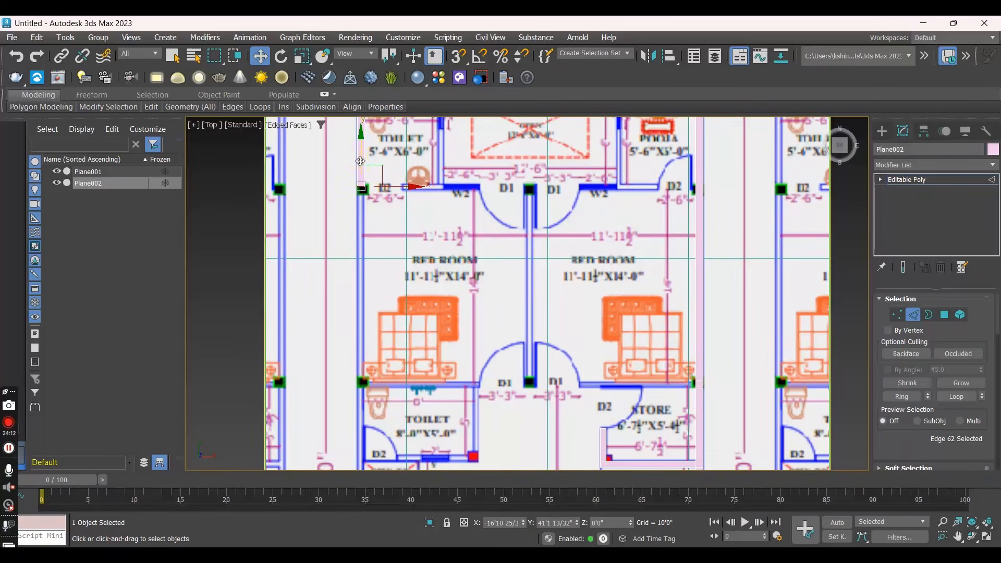
pyautogui.moveTo(361, 162); pyautogui.dragTo(362, 379)
pyautogui.moveTo(359, 379); pyautogui.dragTo(345, 339, button='middle')
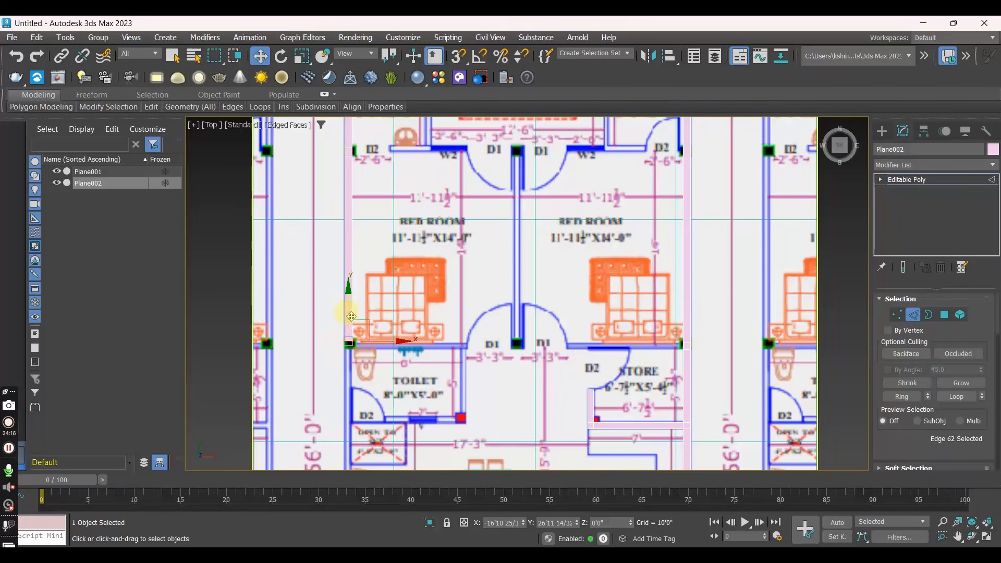
pyautogui.keyDown('shift'); pyautogui.moveTo(348, 311); pyautogui.dragTo(349, 318); pyautogui.keyUp('shift')
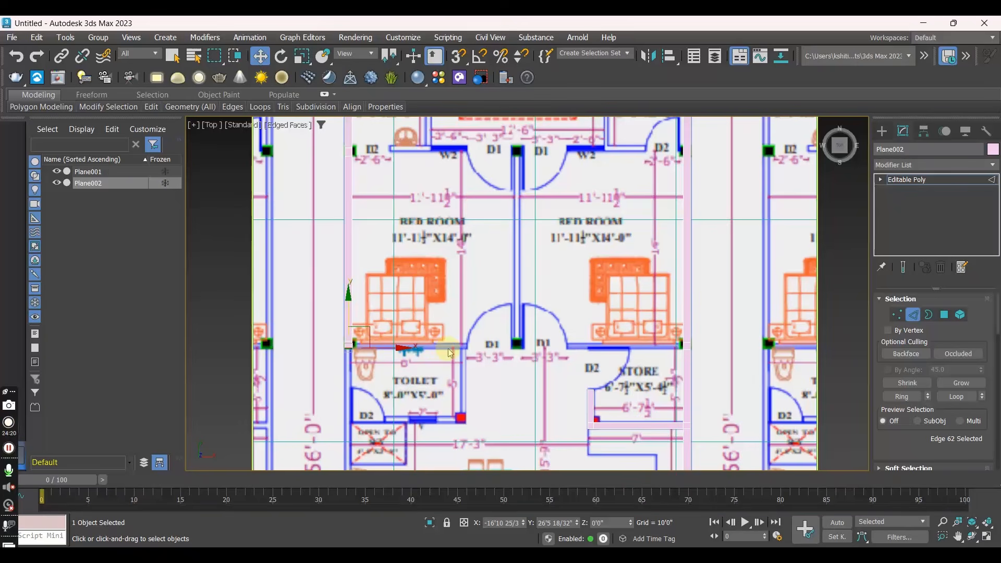
pyautogui.keyDown('shift'); pyautogui.moveTo(350, 314); pyautogui.dragTo(351, 389); pyautogui.keyUp('shift')
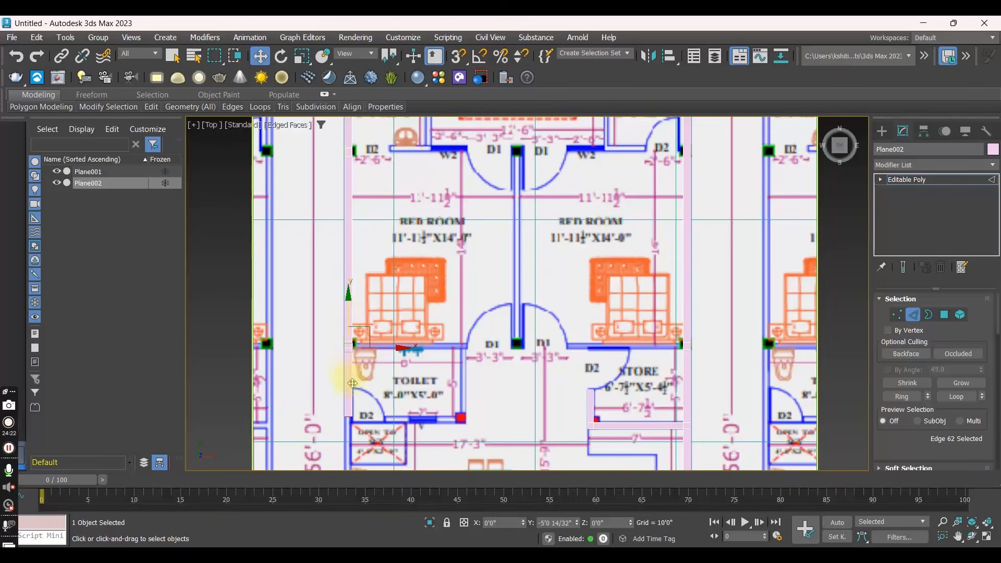
# - Extrude both bedrooms' lower walls inward from the outer-wall junctions to the D1 door openings, about X -8'4" and X -0'11"
pyautogui.click(356, 342)
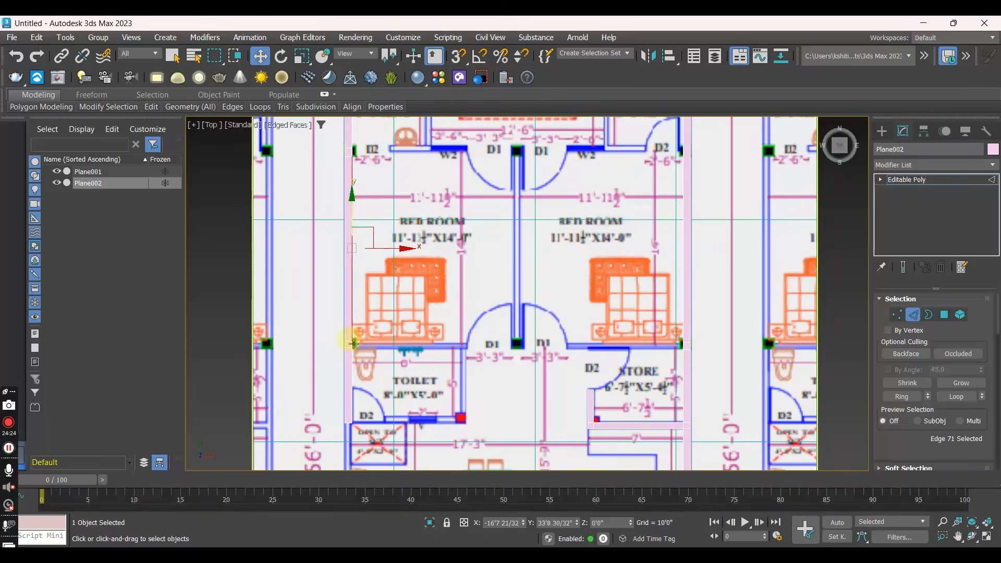
pyautogui.keyDown('shift'); pyautogui.moveTo(352, 344); pyautogui.dragTo(480, 355); pyautogui.keyUp('shift')
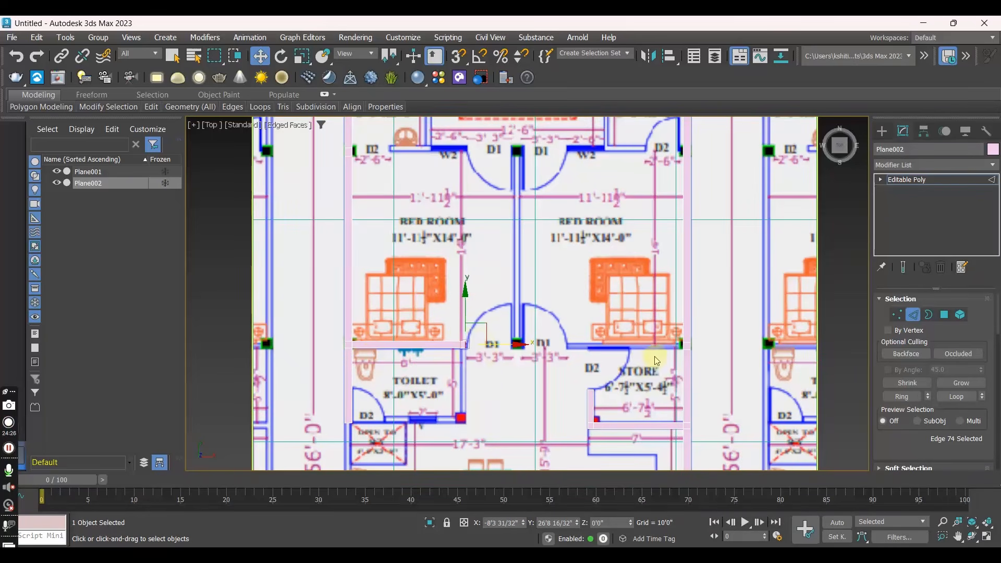
pyautogui.click(680, 343)
pyautogui.keyDown('shift'); pyautogui.moveTo(717, 347); pyautogui.dragTo(599, 355); pyautogui.keyUp('shift')
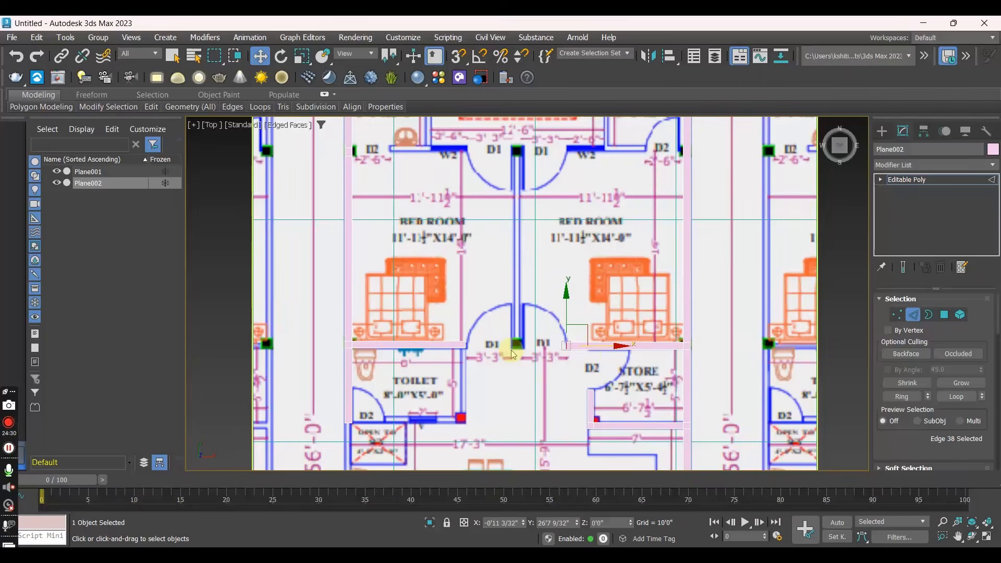
# - Extrude the wall end beside door D1 down along the 8'-0" toilet's side and across its lower wall to the D2 opening
pyautogui.scroll(-2, 492, 328)
pyautogui.moveTo(493, 328); pyautogui.dragTo(491, 197, button='middle')
pyautogui.scroll(2, 381, 243)
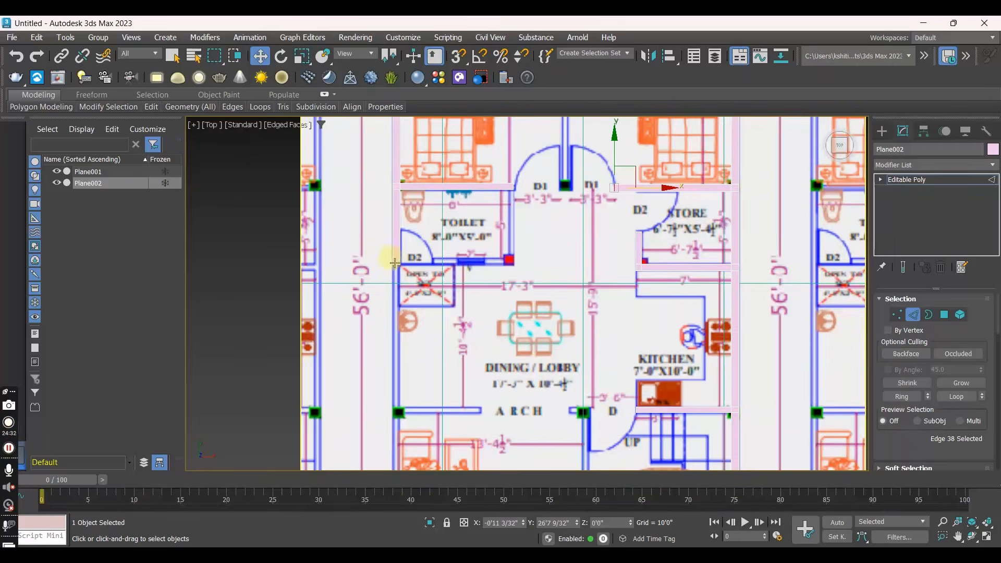
pyautogui.click(511, 188)
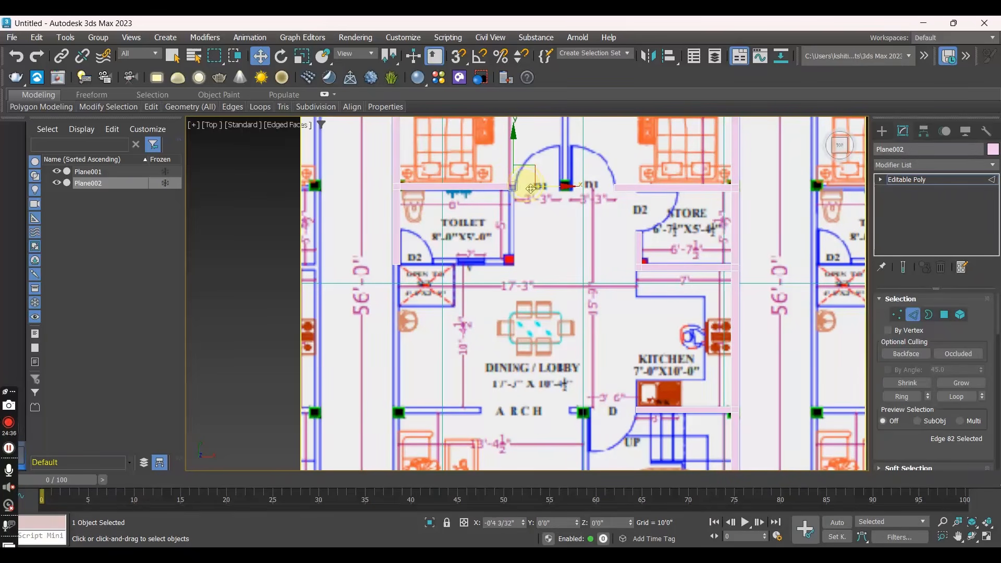
pyautogui.click(512, 191)
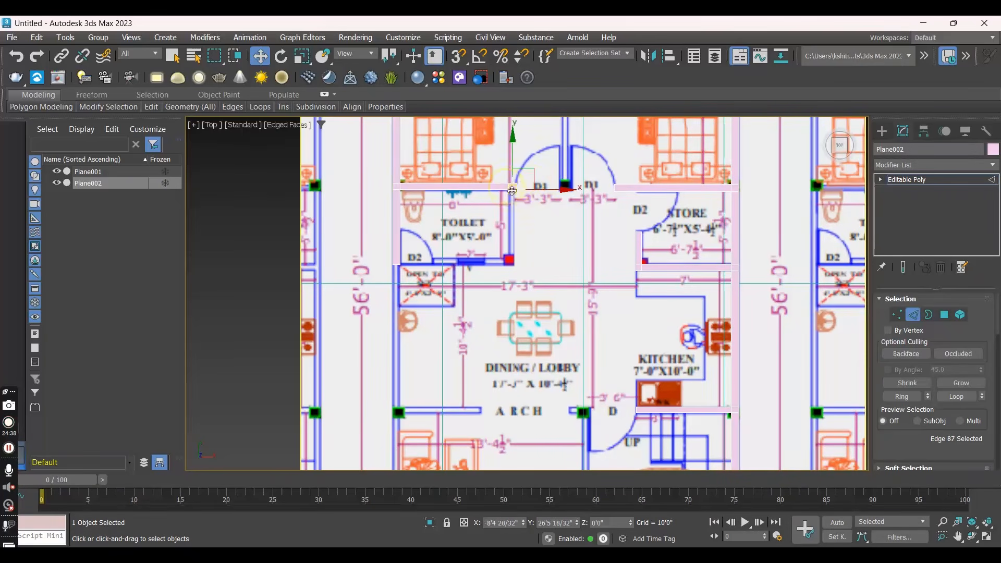
pyautogui.keyDown('shift'); pyautogui.moveTo(512, 190); pyautogui.dragTo(512, 237); pyautogui.keyUp('shift')
pyautogui.click(507, 260)
pyautogui.keyDown('shift'); pyautogui.moveTo(527, 259); pyautogui.dragTo(399, 387); pyautogui.keyUp('shift')
# - Extrude the toilet-side outer wall down past the dining lobby and drawing room, and extrude a side wall up to the arch opening
pyautogui.click(397, 263)
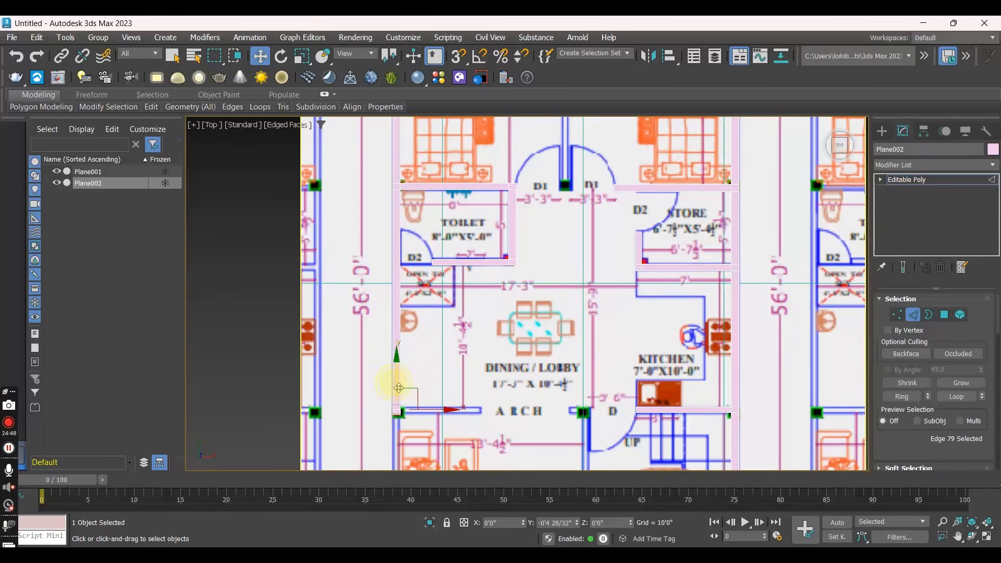
pyautogui.moveTo(398, 387); pyautogui.dragTo(408, 262, button='middle')
pyautogui.keyDown('shift'); pyautogui.moveTo(404, 253); pyautogui.dragTo(405, 421); pyautogui.keyUp('shift')
pyautogui.click(408, 287)
pyautogui.keyDown('shift'); pyautogui.moveTo(409, 285); pyautogui.dragTo(510, 286); pyautogui.keyUp('shift')
# - Extrude the drawing room's lower wall across to the porch column and the outer wall down to the plan's front, about Y -8'8"
pyautogui.moveTo(475, 310); pyautogui.dragTo(474, 162, button='middle')
pyautogui.click(404, 299)
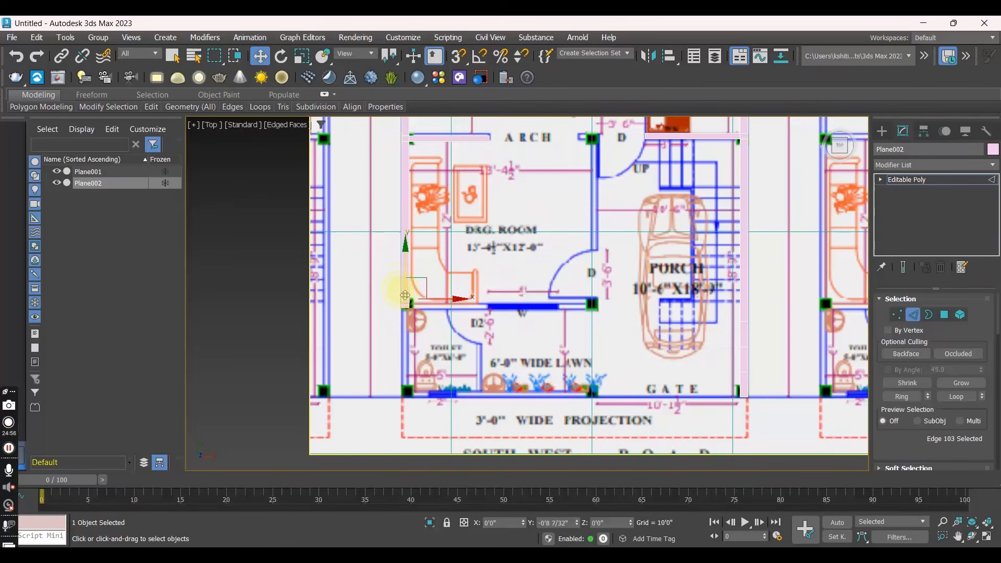
pyautogui.keyDown('shift'); pyautogui.moveTo(424, 305); pyautogui.dragTo(615, 316); pyautogui.keyUp('shift')
pyautogui.click(402, 308)
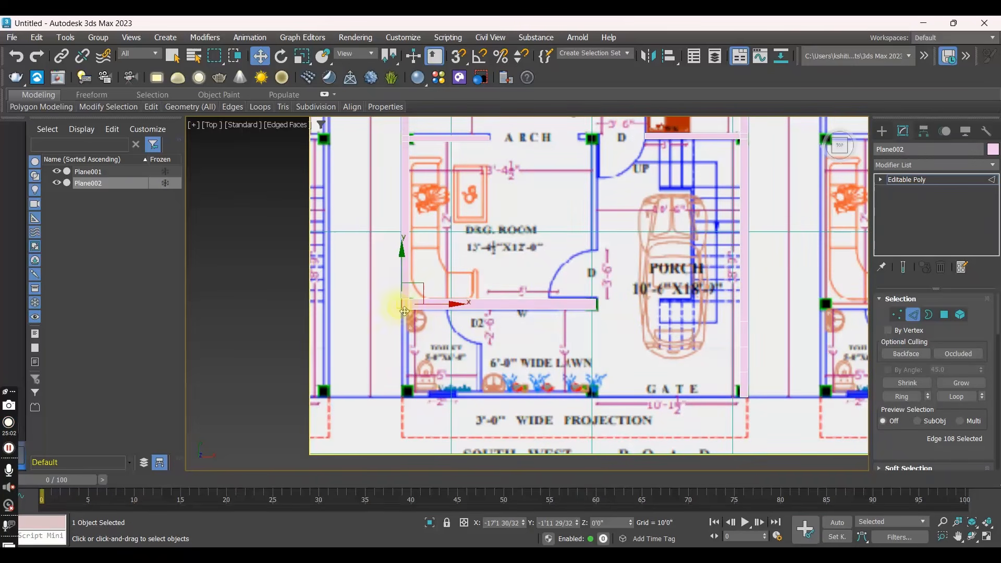
pyautogui.click(404, 311)
pyautogui.keyDown('shift'); pyautogui.moveTo(405, 280); pyautogui.dragTo(408, 366); pyautogui.keyUp('shift')
# - Check the traced wall layout in the perspective view and return to the top view
pyautogui.moveTo(470, 246); pyautogui.dragTo(438, 405, button='middle')
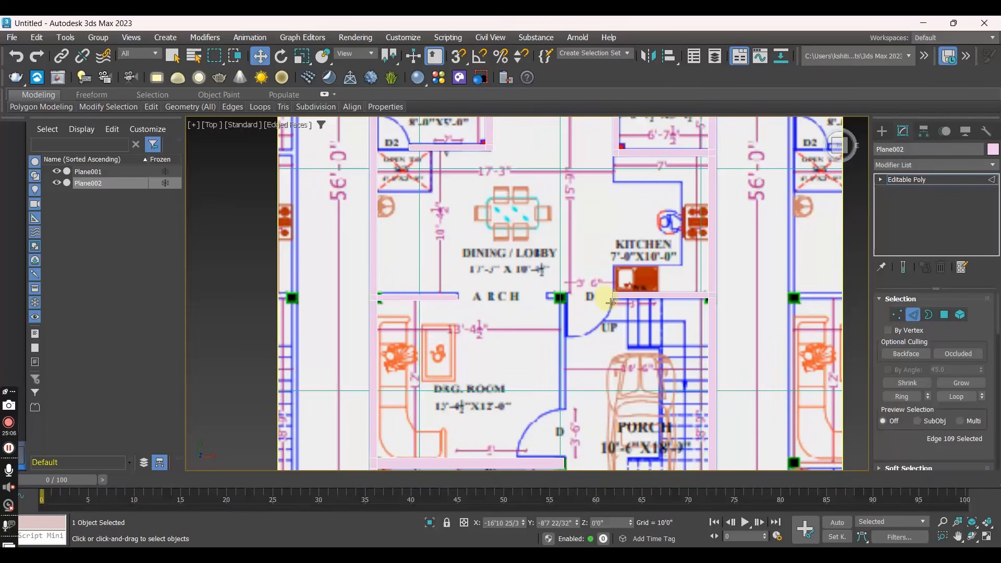
pyautogui.scroll(-3, 589, 266)
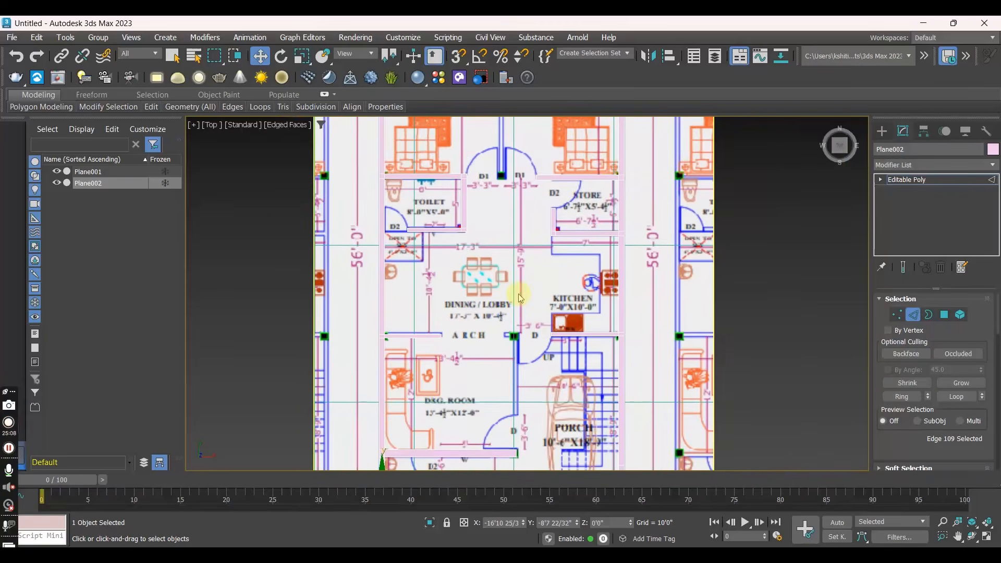
pyautogui.scroll(-2, 477, 289)
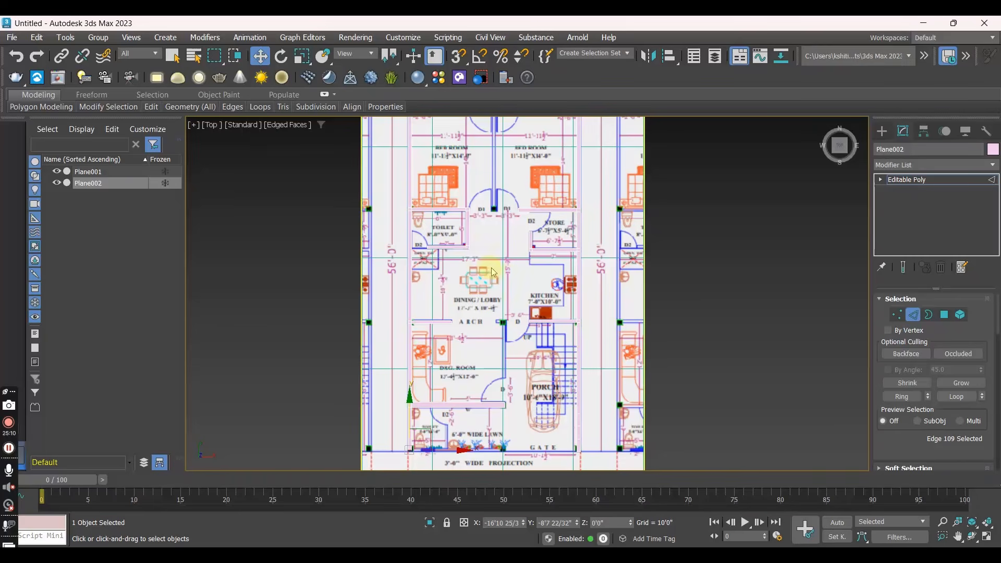
pyautogui.press('p')
pyautogui.keyDown('alt'); pyautogui.moveTo(586, 345); pyautogui.dragTo(615, 341, button='middle'); pyautogui.keyUp('alt')
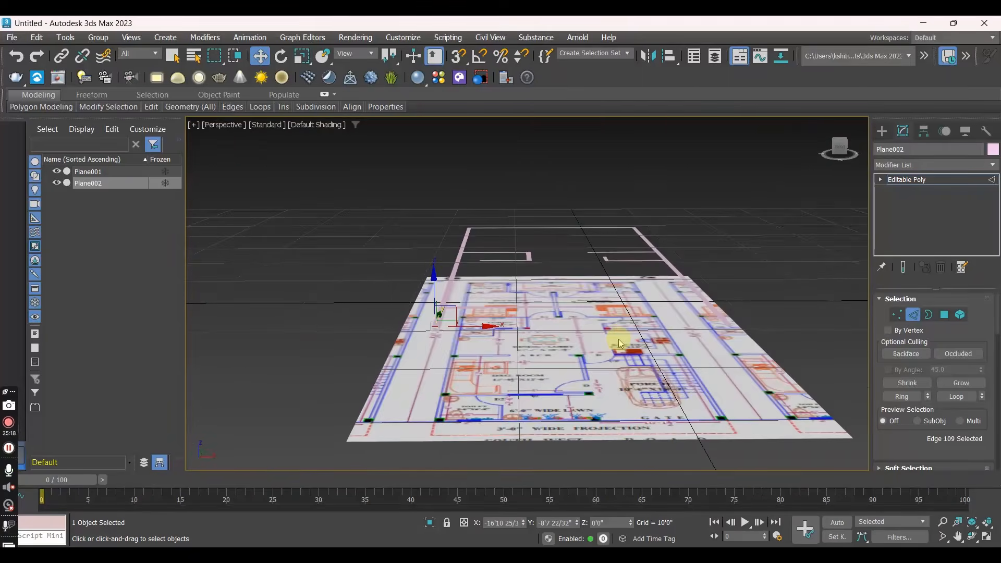
pyautogui.press('t')
# - Move the end edge of the drawing room's lower wall to align with the porch-side column, about X -2'10"
pyautogui.scroll(2, 542, 310)
pyautogui.moveTo(551, 332); pyautogui.dragTo(549, 245, button='middle')
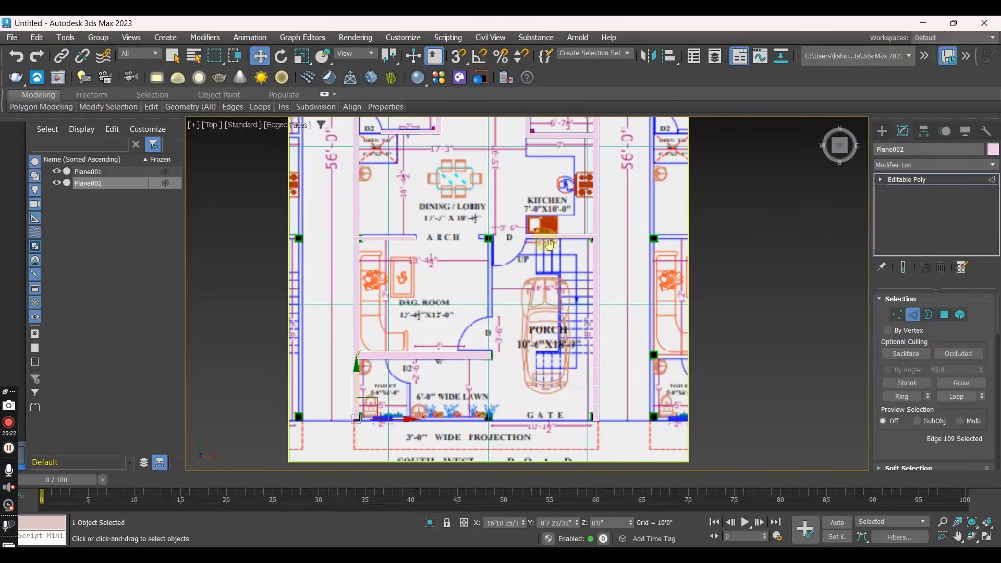
pyautogui.click(489, 351)
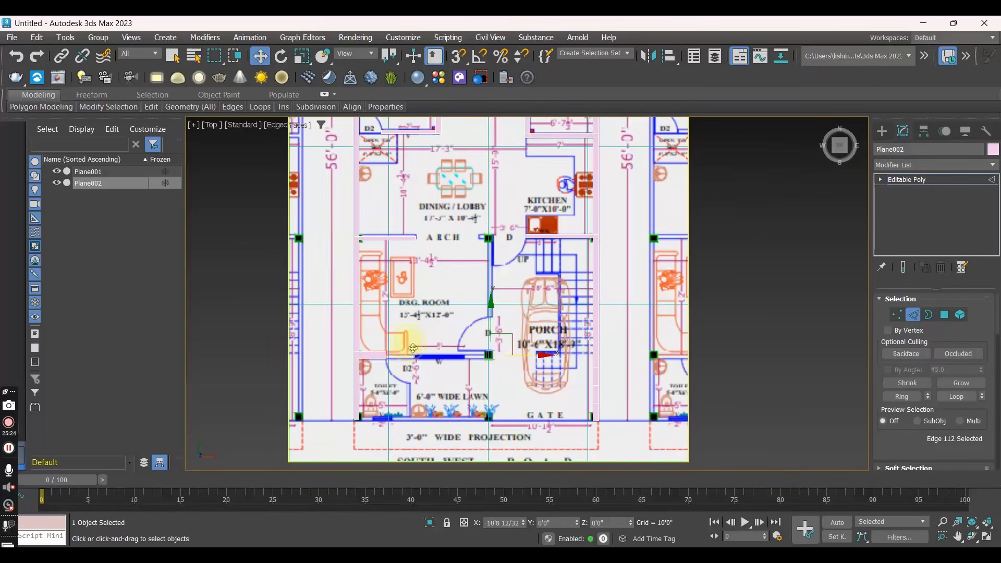
pyautogui.scroll(4, 396, 364)
pyautogui.moveTo(431, 348); pyautogui.dragTo(608, 359)
pyautogui.scroll(-4, 492, 350)
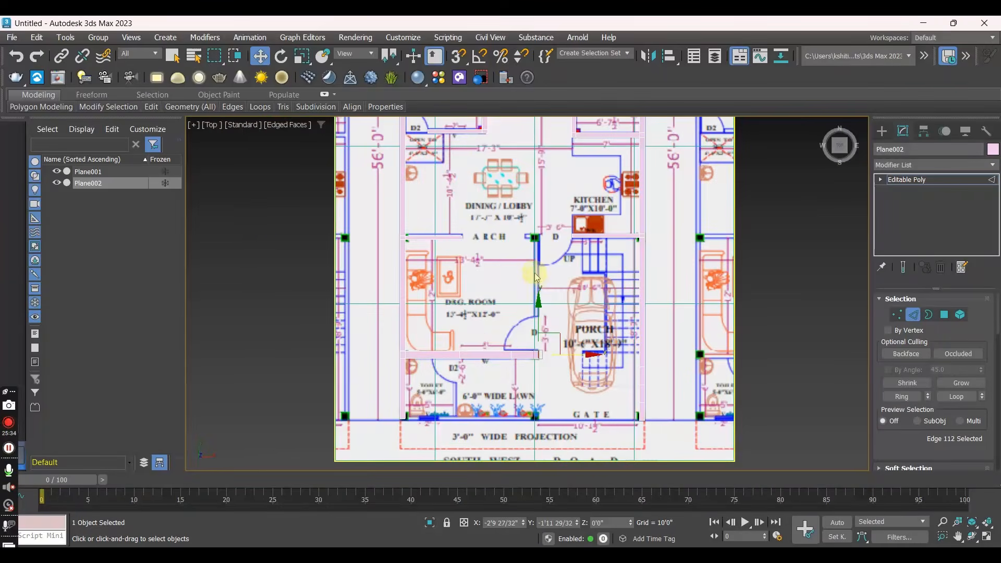
# - Align the end edge of the kitchen's lower wall with the D door opening, about X 0'8"
pyautogui.scroll(5, 537, 278)
pyautogui.click(518, 295)
pyautogui.moveTo(650, 296); pyautogui.dragTo(514, 284)
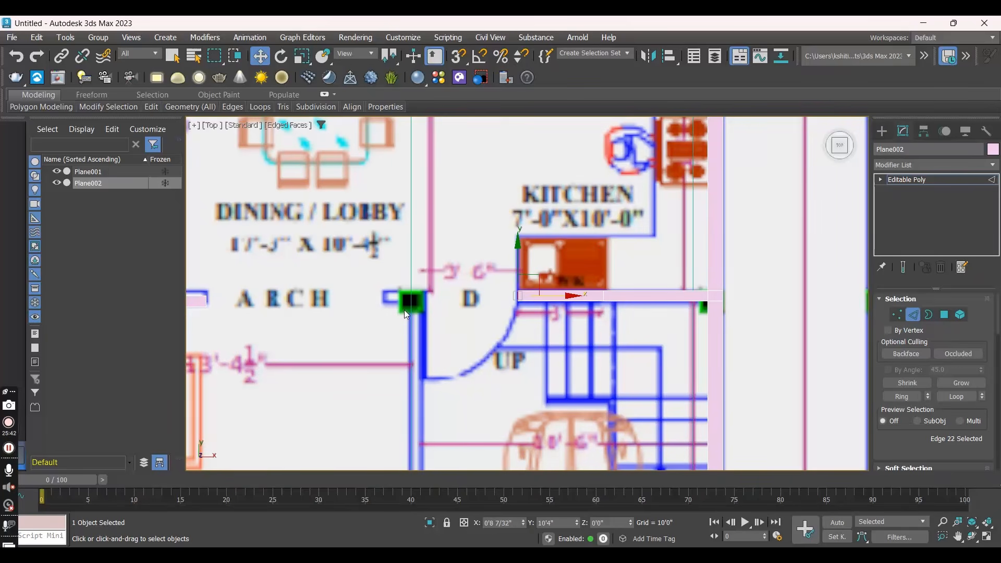
pyautogui.scroll(-3, 405, 310)
pyautogui.moveTo(404, 310); pyautogui.dragTo(429, 340, button='middle')
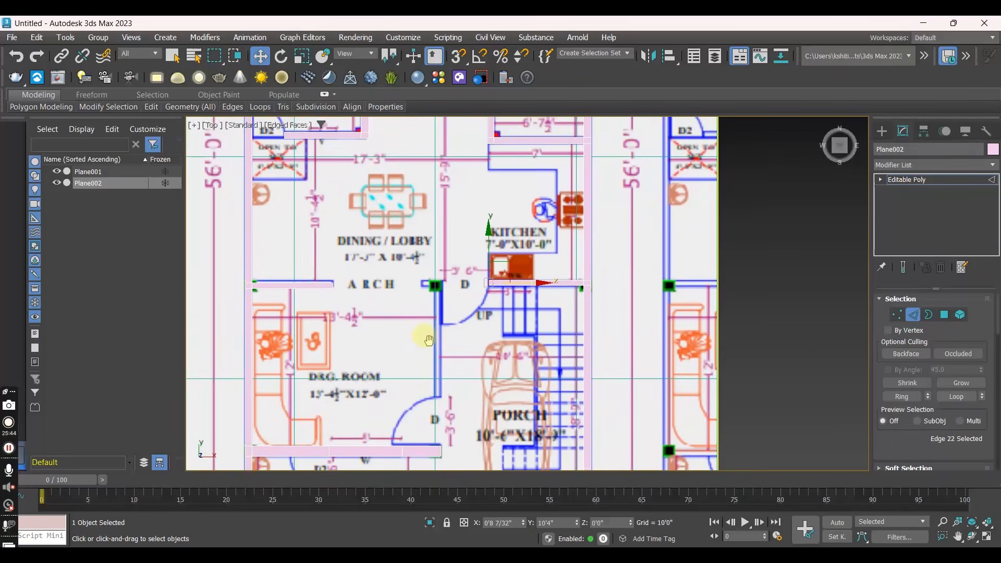
pyautogui.scroll(4, 511, 291)
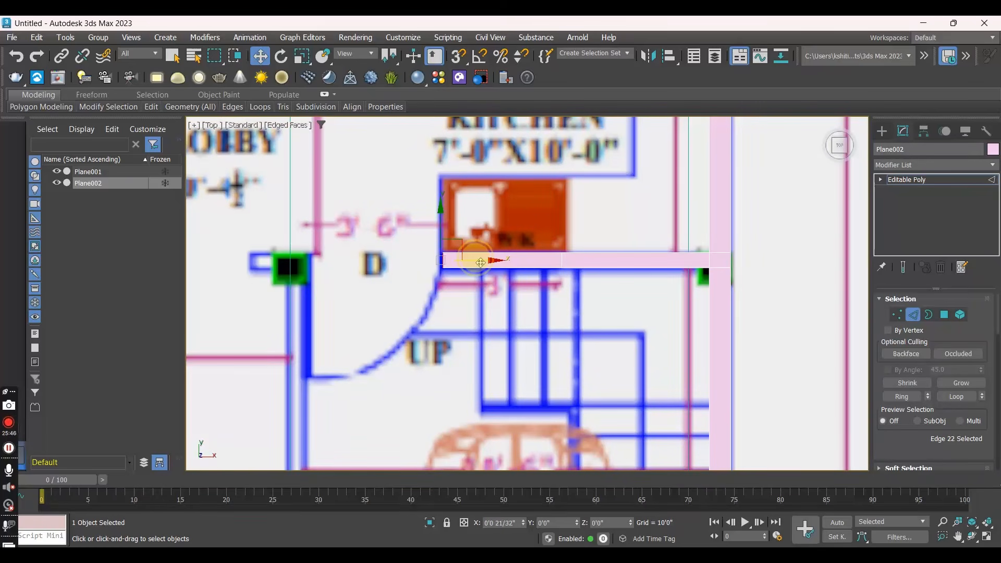
pyautogui.moveTo(480, 262); pyautogui.dragTo(478, 263)
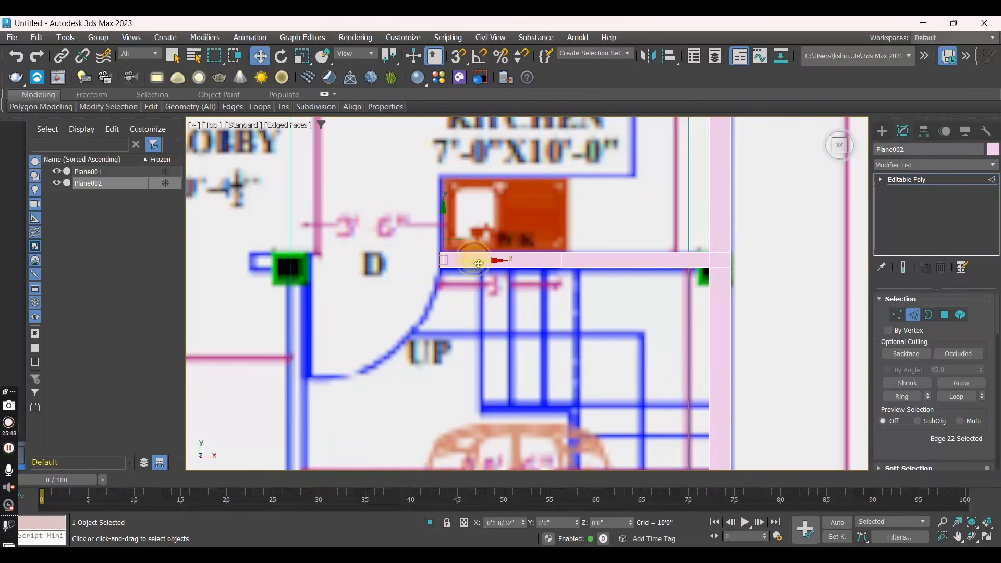
pyautogui.scroll(-4, 478, 263)
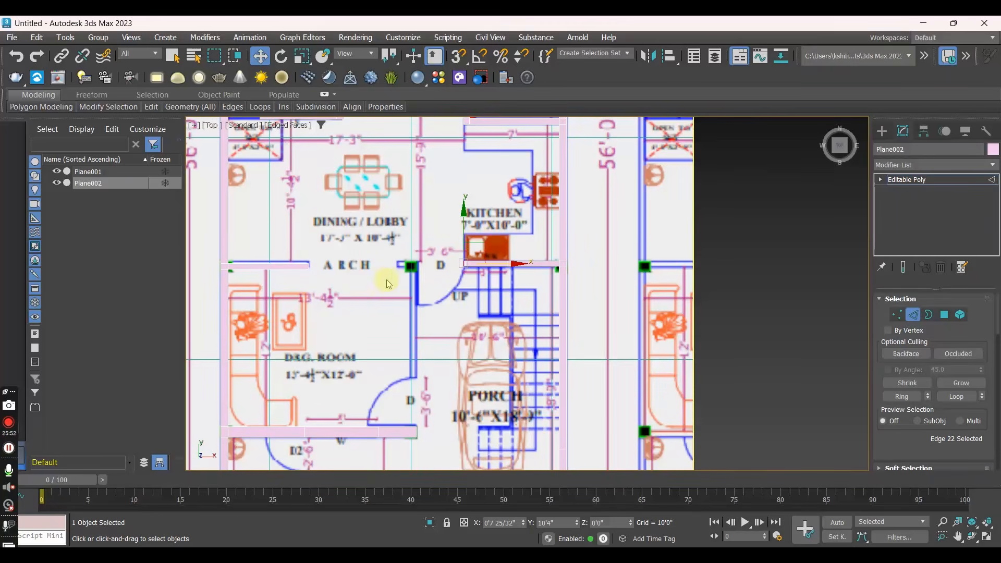
# - Extrude the arch wall's end edge across to the column, and extrude the corner down the drawing room's side to door D, about Y 2'1"
pyautogui.click(308, 266)
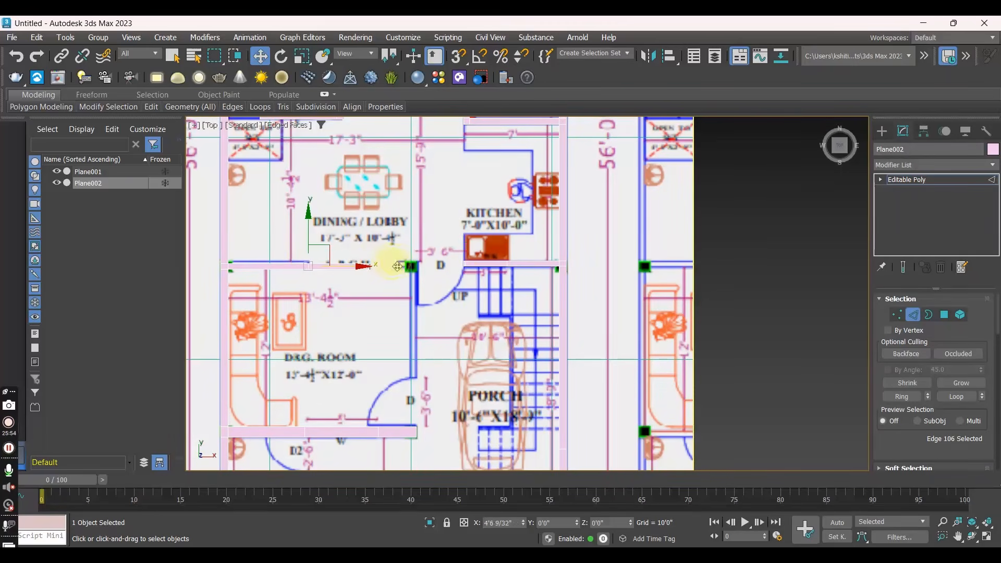
pyautogui.keyDown('shift'); pyautogui.moveTo(424, 267); pyautogui.dragTo(414, 342); pyautogui.keyUp('shift')
pyautogui.click(414, 268)
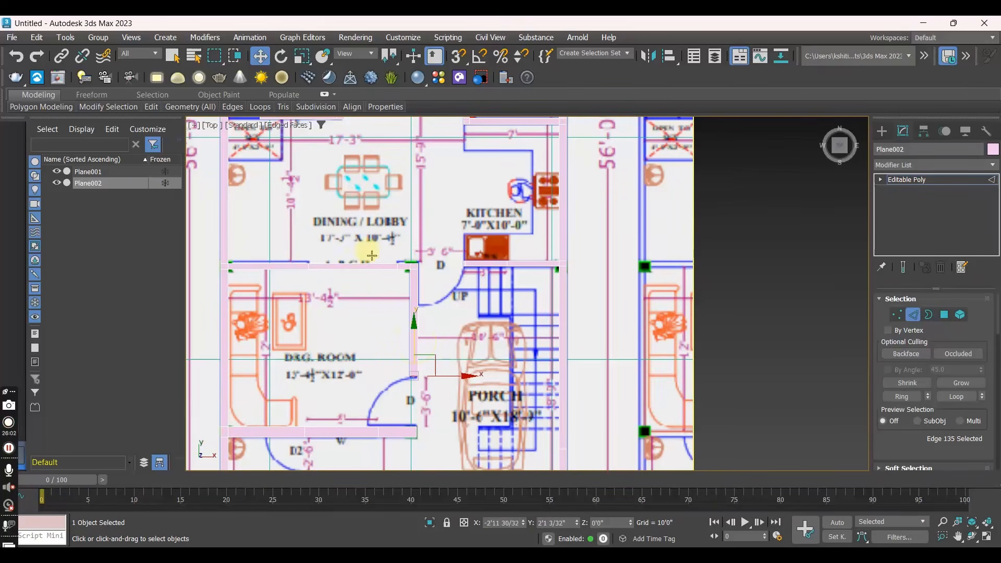
# - Delete the polygon spanning the arch opening between the dining lobby and the drawing room
pyautogui.click(950, 320)
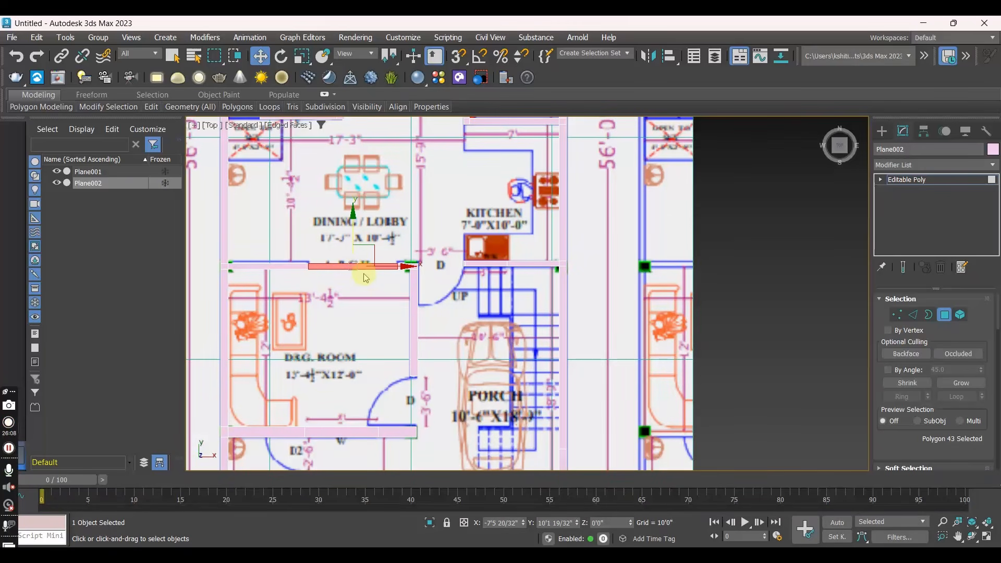
pyautogui.press('Delete')
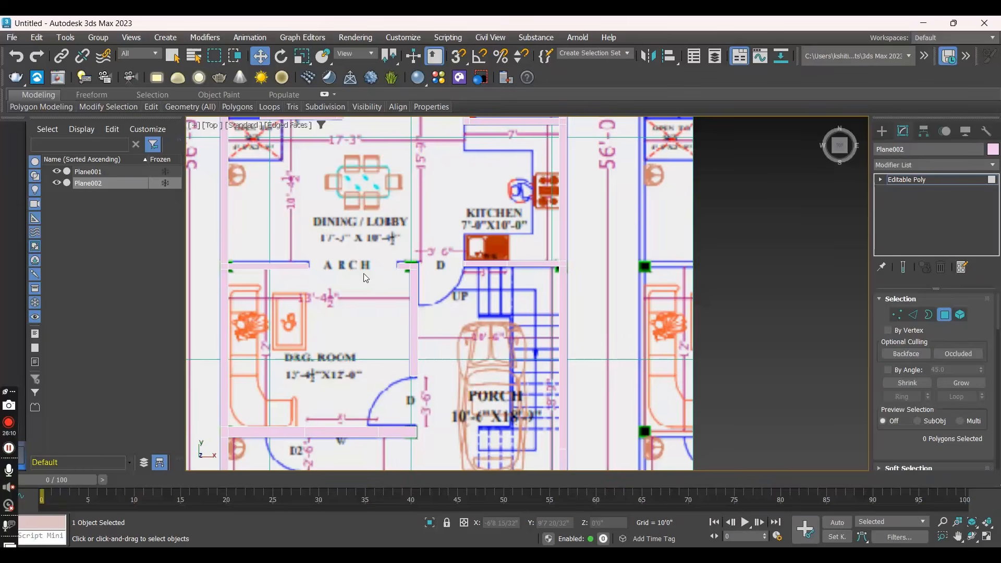
# - Switch to the Perspective view and select all the wall polygons of Plane002 together
pyautogui.press('p')
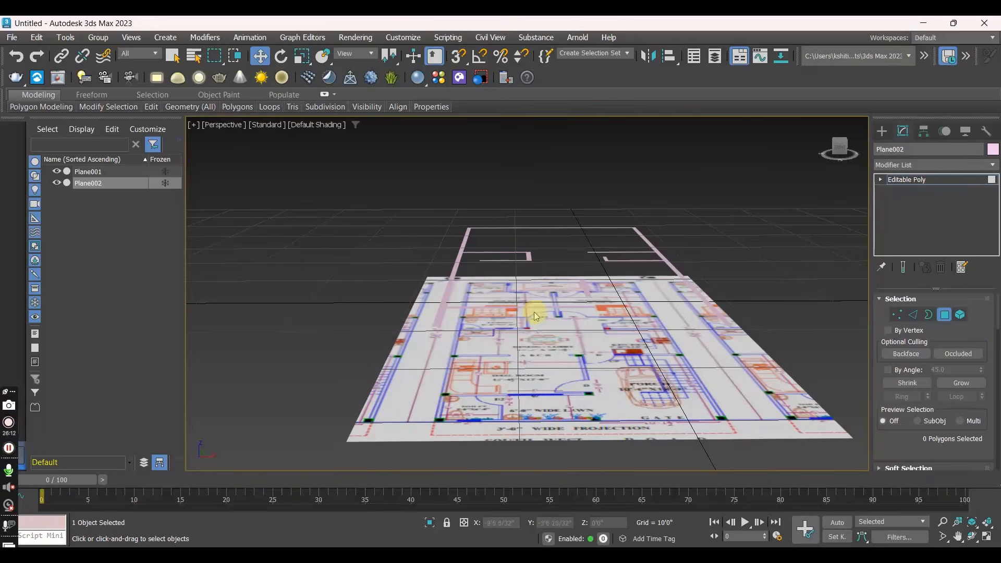
pyautogui.scroll(-3, 537, 331)
pyautogui.keyDown('alt'); pyautogui.moveTo(541, 334); pyautogui.dragTo(408, 208, button='middle'); pyautogui.keyUp('alt')
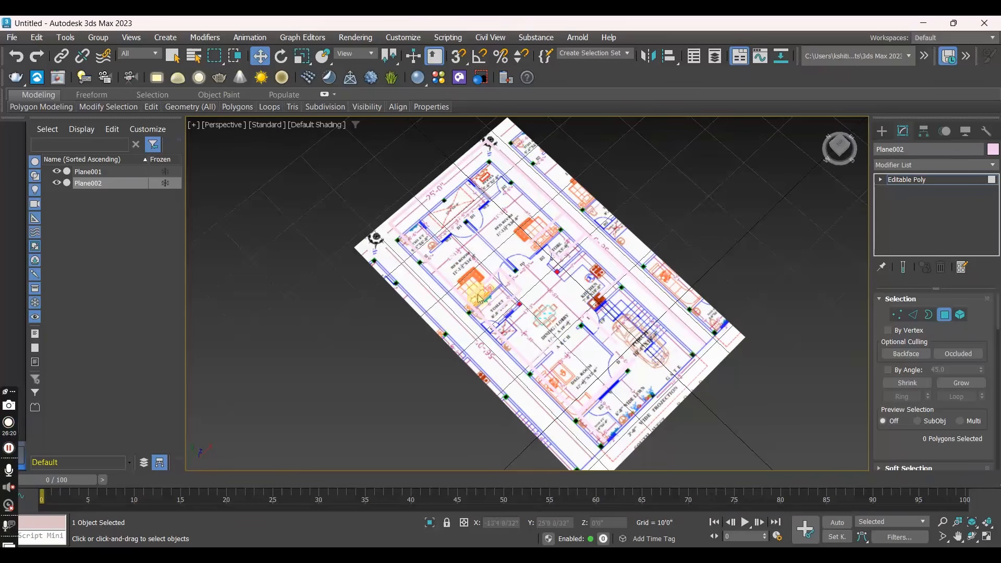
pyautogui.keyDown('alt'); pyautogui.moveTo(518, 291); pyautogui.dragTo(502, 241, button='middle'); pyautogui.keyUp('alt')
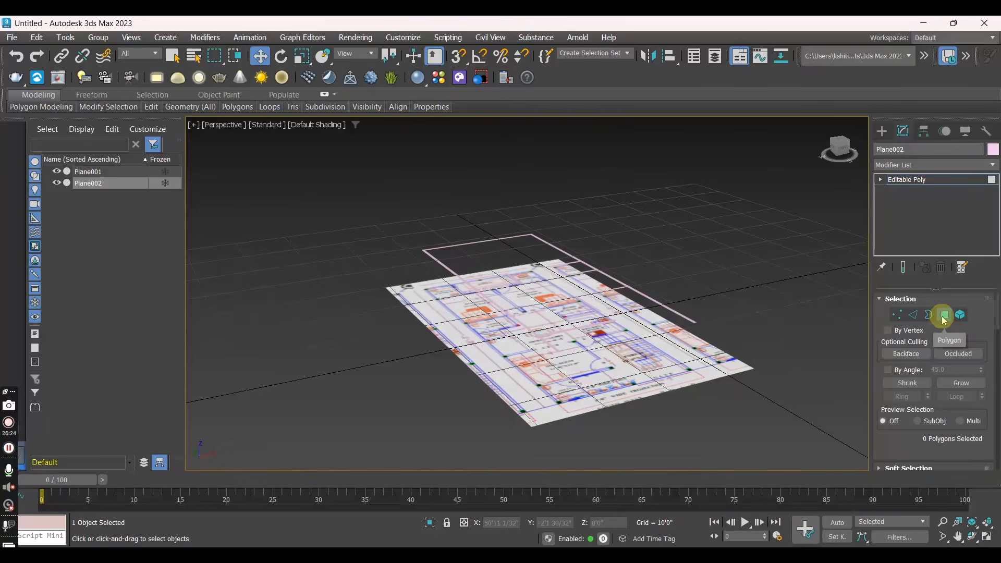
pyautogui.keyDown('alt'); pyautogui.moveTo(757, 312); pyautogui.dragTo(737, 302, button='middle'); pyautogui.keyUp('alt')
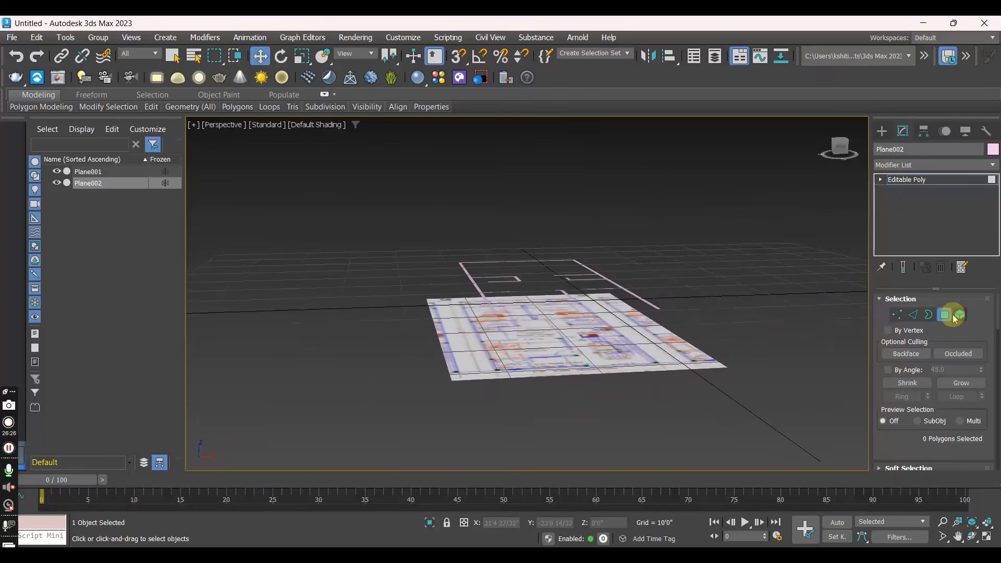
pyautogui.moveTo(378, 203); pyautogui.dragTo(766, 341)
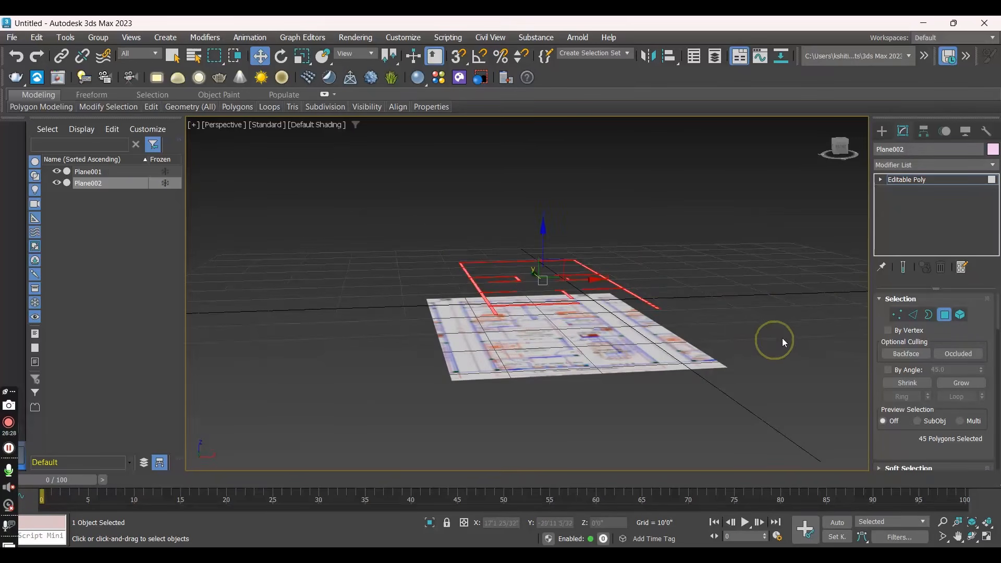
pyautogui.keyDown('alt'); pyautogui.moveTo(520, 332); pyautogui.dragTo(546, 352, button='middle'); pyautogui.keyUp('alt')
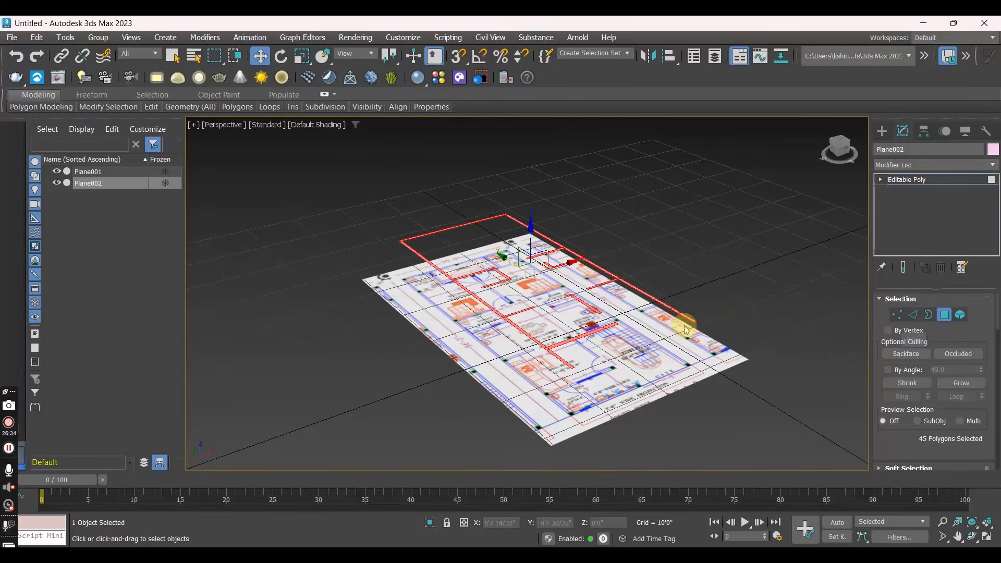
pyautogui.scroll(2, 584, 305)
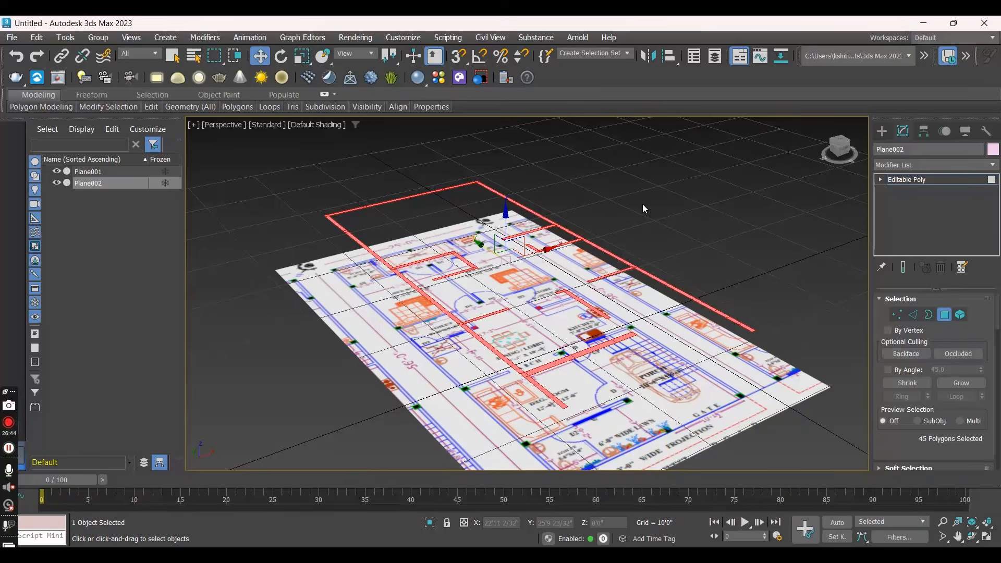
# - Extrude all selected wall polygons upward by 3' to form the sill-height part of the walls
pyautogui.scroll(-3, 920, 383)
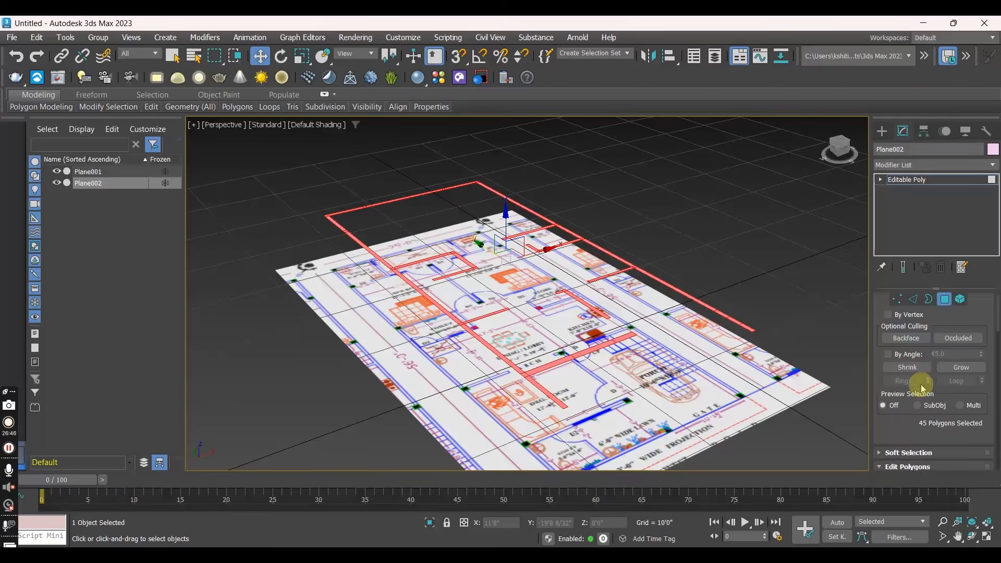
pyautogui.scroll(-1, 920, 384)
pyautogui.click(900, 453)
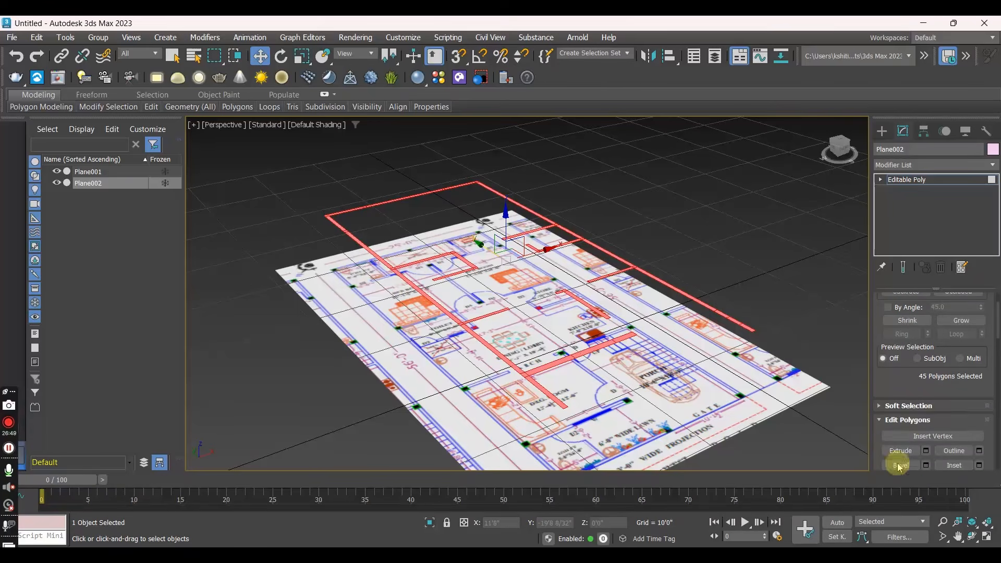
pyautogui.click(927, 454)
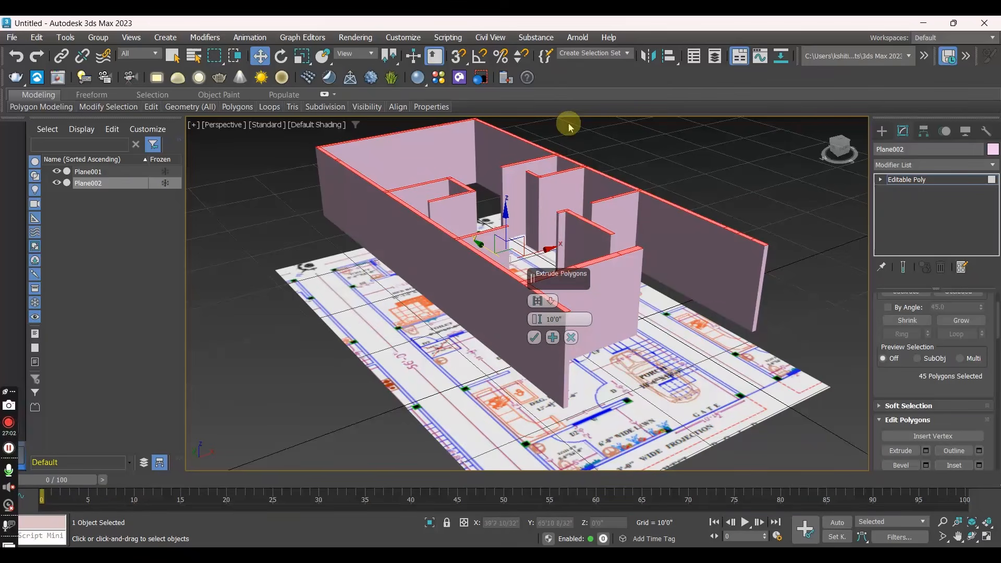
pyautogui.moveTo(574, 319); pyautogui.dragTo(547, 318)
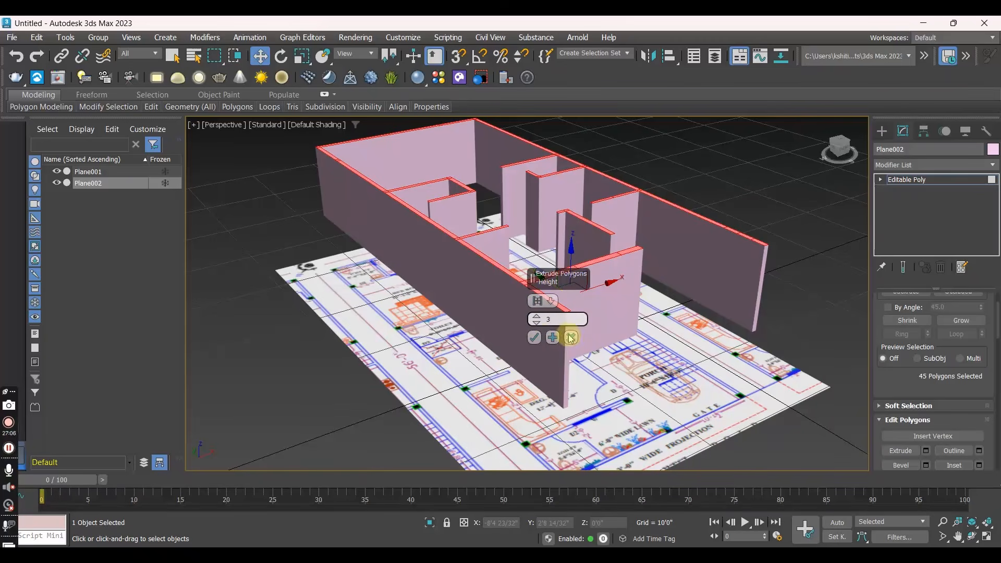
pyautogui.click(535, 338)
pyautogui.scroll(3, 560, 336)
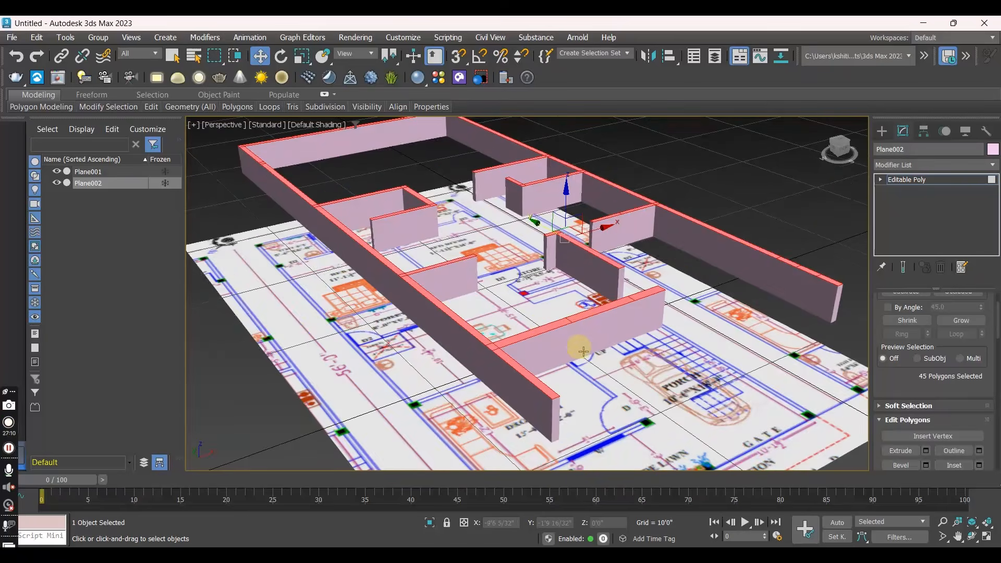
pyautogui.scroll(3, 594, 352)
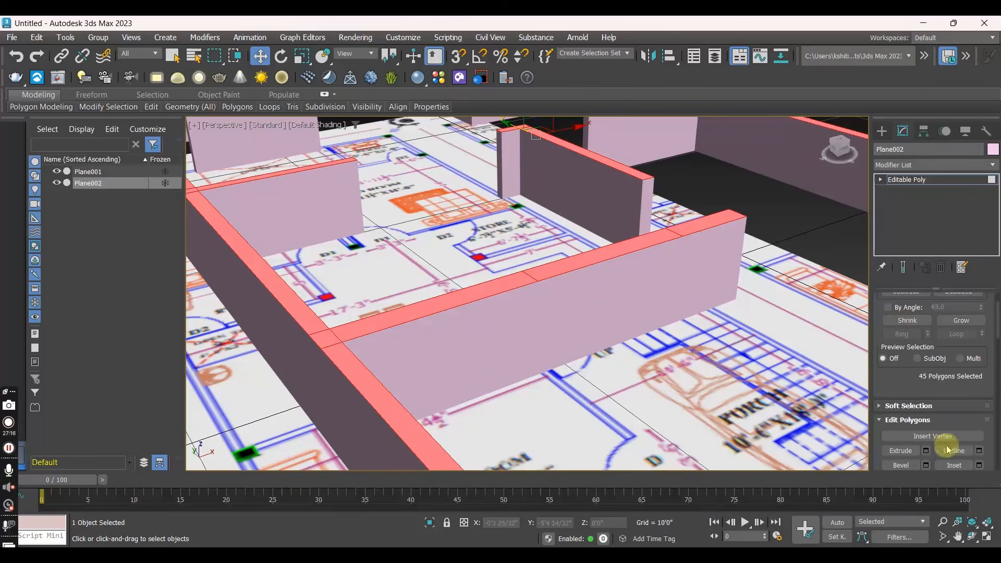
pyautogui.click(928, 451)
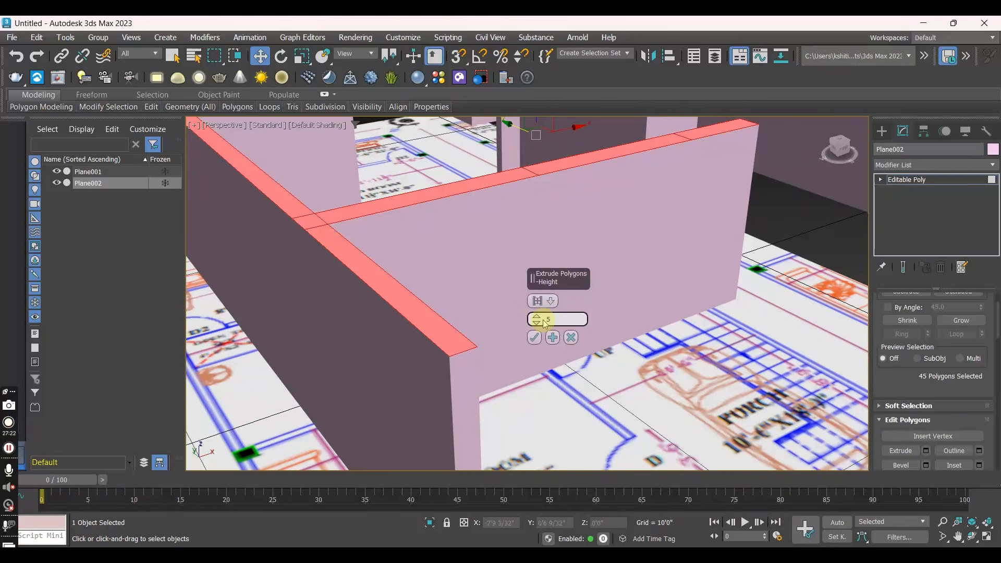
pyautogui.click(570, 337)
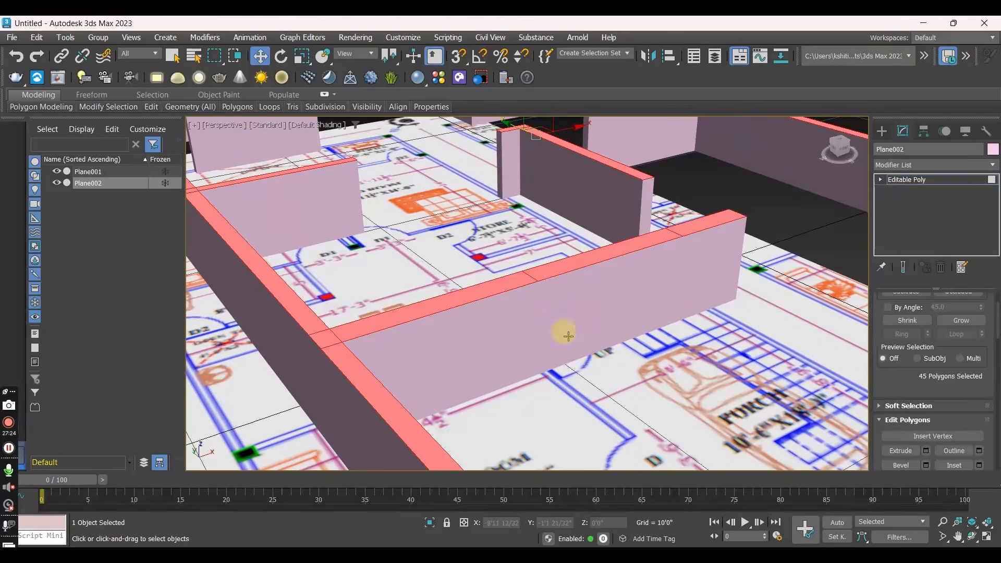
# - Deselect the top polygons at the window openings in the drawing room's and kitchen's lower walls, and extrude the rest by 5'0"
pyautogui.keyDown('alt'); pyautogui.moveTo(562, 264); pyautogui.dragTo(588, 302, button='middle'); pyautogui.keyUp('alt')
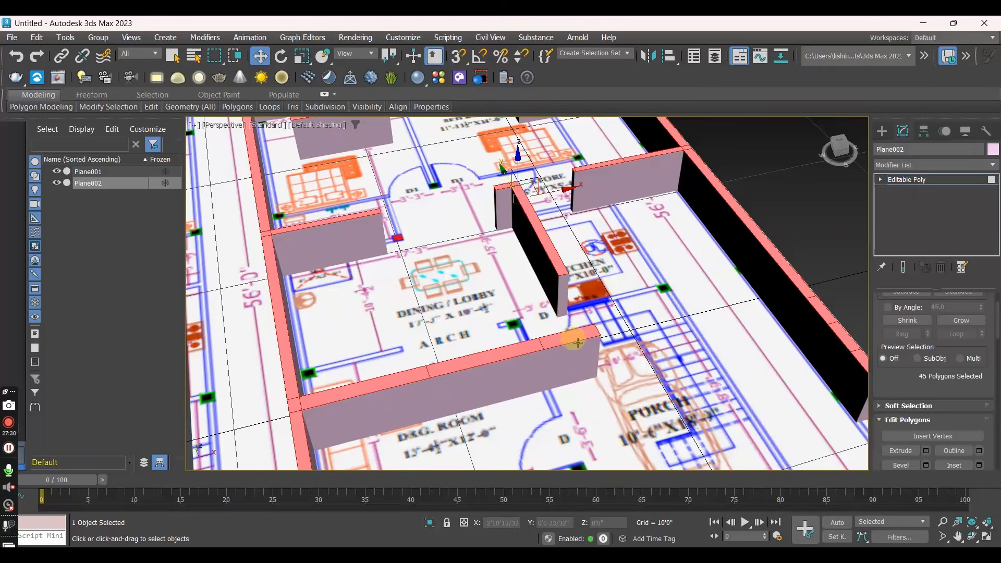
pyautogui.scroll(3, 489, 338)
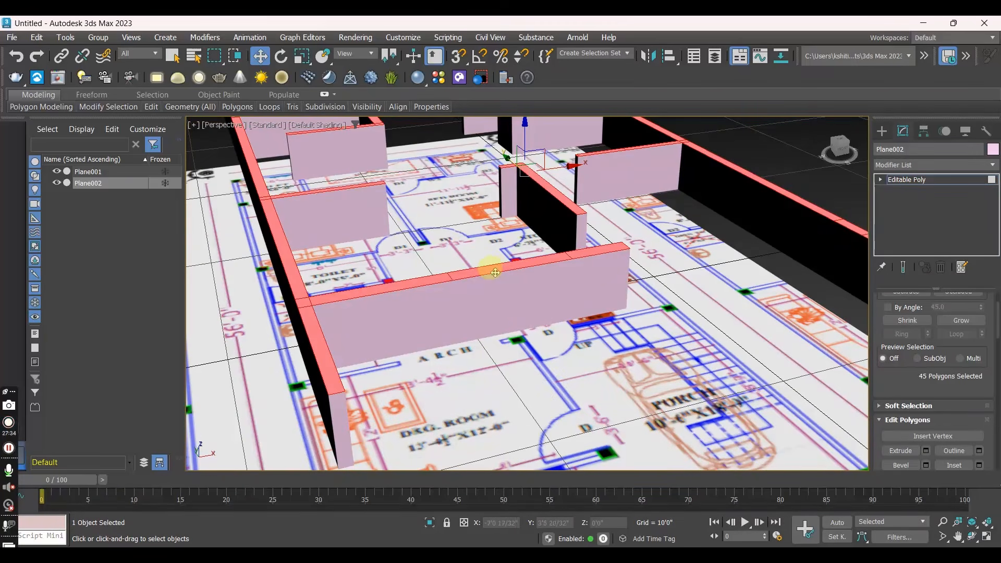
pyautogui.moveTo(506, 308)
pyautogui.keyDown('alt'); pyautogui.mouseDown(button='middle')
pyautogui.moveTo(527, 297)
pyautogui.moveTo(521, 311)
pyautogui.mouseUp(button='middle'); pyautogui.keyUp('alt')
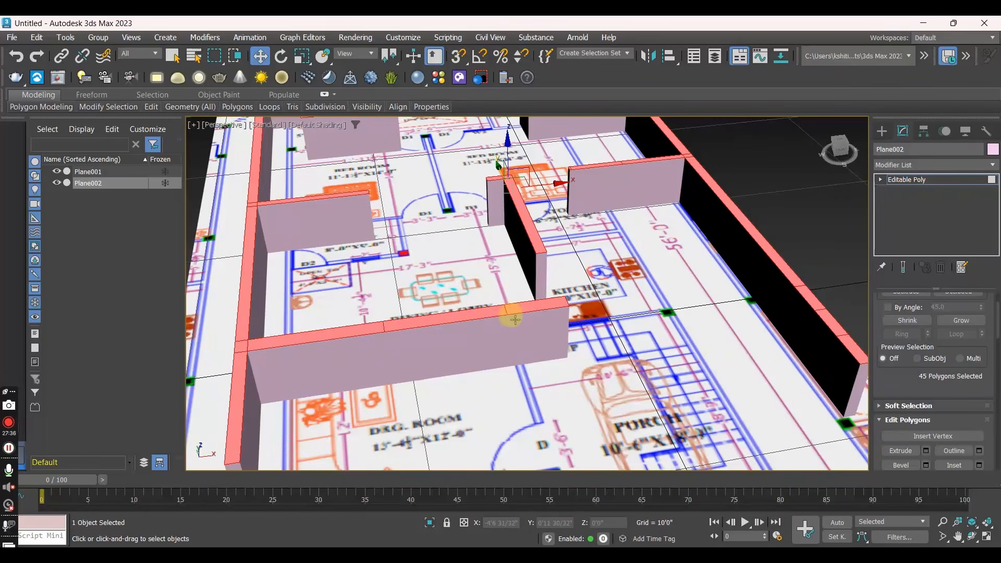
pyautogui.keyDown('alt'); pyautogui.click(459, 315); pyautogui.keyUp('alt')
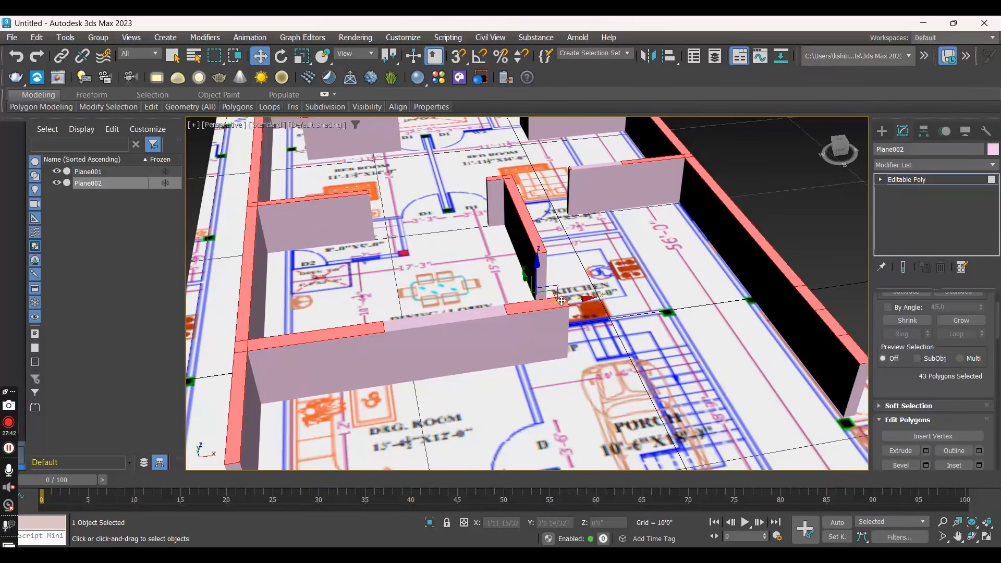
pyautogui.click(925, 450)
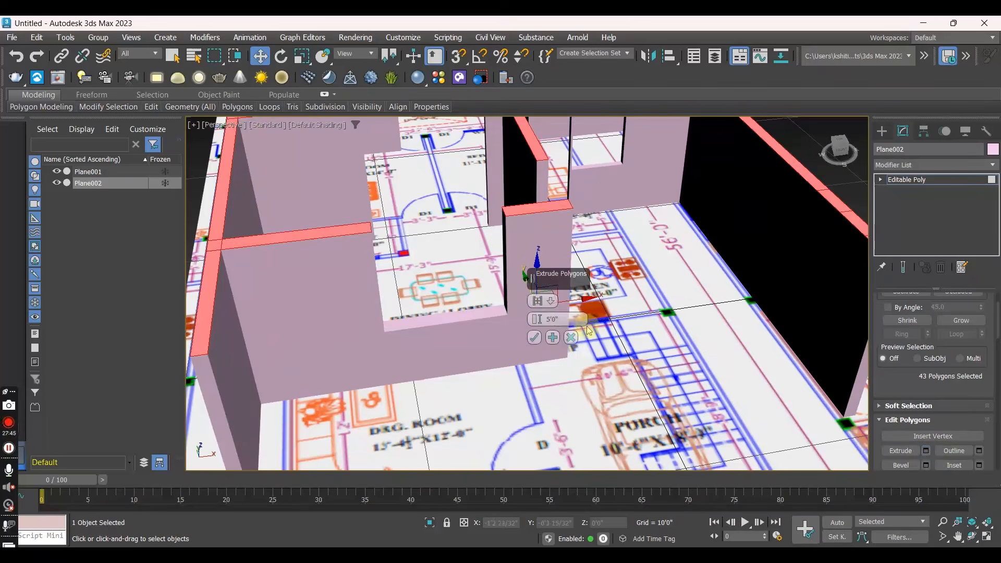
pyautogui.click(534, 337)
# - Extrude the same wall-top polygons once more by 3', creating the lintel-level band above the window openings
pyautogui.moveTo(528, 321)
pyautogui.keyDown('alt'); pyautogui.mouseDown(button='middle')
pyautogui.moveTo(560, 319)
pyautogui.moveTo(525, 315)
pyautogui.moveTo(523, 329)
pyautogui.moveTo(586, 343)
pyautogui.moveTo(570, 315)
pyautogui.moveTo(533, 326)
pyautogui.moveTo(542, 330)
pyautogui.mouseUp(button='middle'); pyautogui.keyUp('alt')
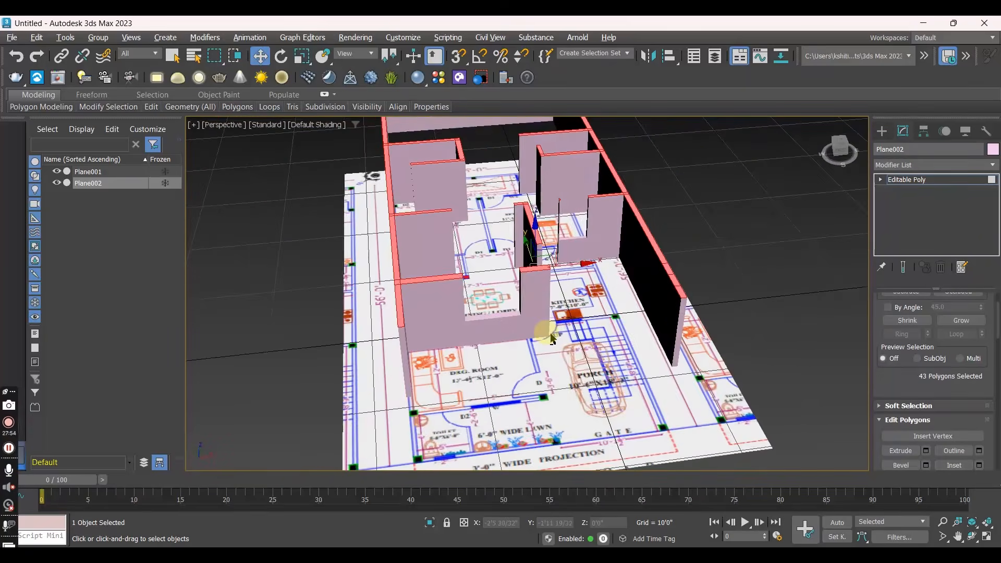
pyautogui.scroll(3, 526, 268)
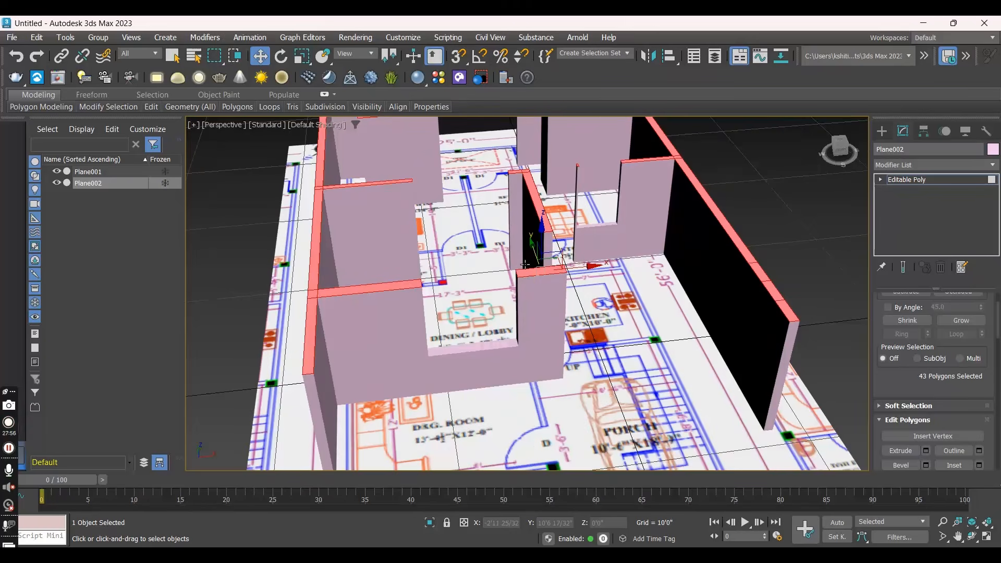
pyautogui.click(539, 326)
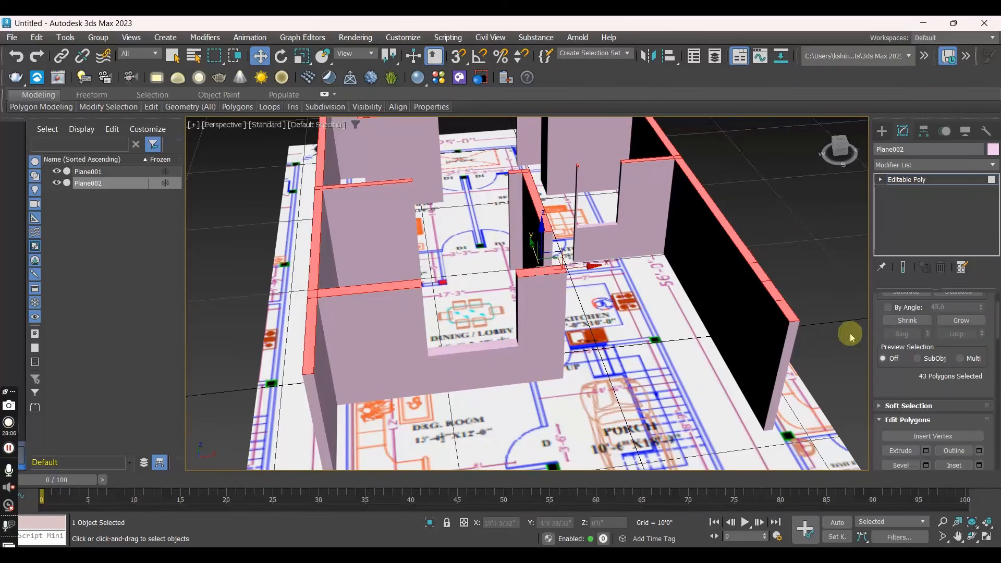
pyautogui.click(926, 451)
pyautogui.moveTo(565, 320); pyautogui.dragTo(530, 306)
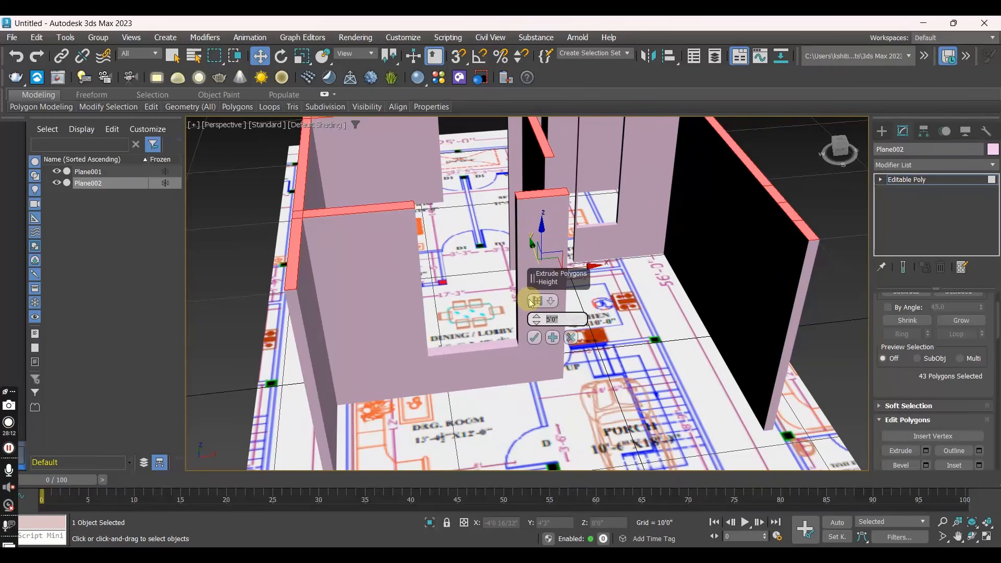
pyautogui.write('3')
pyautogui.press('Return')
pyautogui.click(533, 338)
# - Show edged faces in the Perspective view and inspect the inner side faces of the drawing room's window opening
pyautogui.keyDown('alt'); pyautogui.moveTo(532, 333); pyautogui.dragTo(511, 319, button='middle'); pyautogui.keyUp('alt')
pyautogui.press('F4')
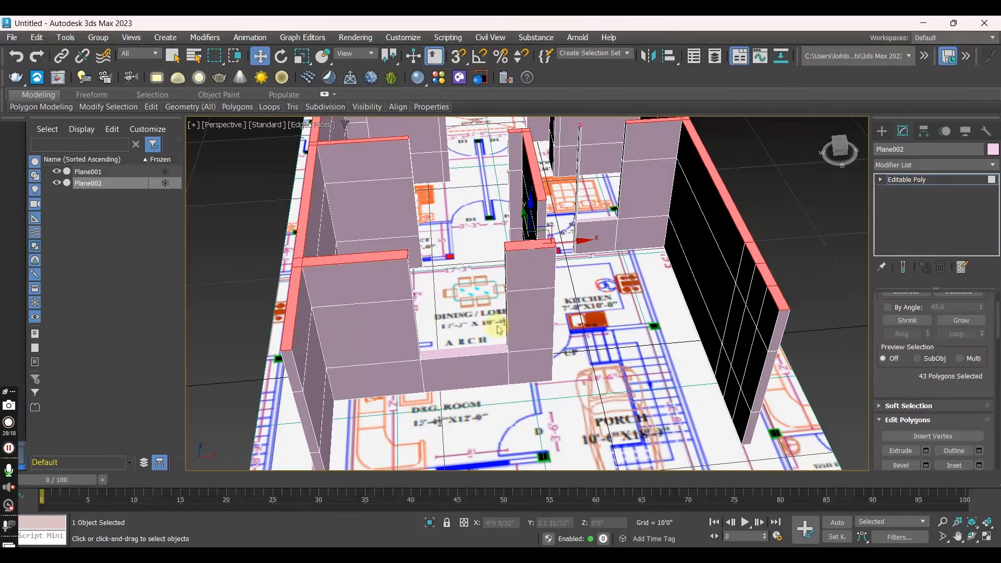
pyautogui.moveTo(466, 348)
pyautogui.keyDown('alt'); pyautogui.mouseDown(button='middle')
pyautogui.moveTo(504, 330)
pyautogui.moveTo(471, 313)
pyautogui.moveTo(409, 320)
pyautogui.moveTo(431, 358)
pyautogui.moveTo(491, 331)
pyautogui.moveTo(456, 333)
pyautogui.mouseUp(button='middle'); pyautogui.keyUp('alt')
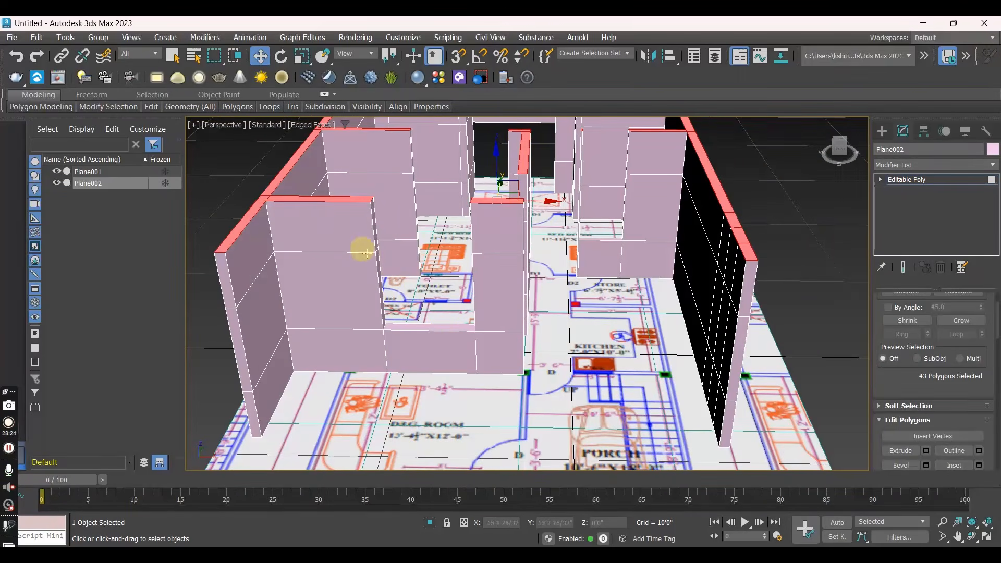
pyautogui.keyDown('alt'); pyautogui.moveTo(539, 285); pyautogui.dragTo(458, 286, button='middle'); pyautogui.keyUp('alt')
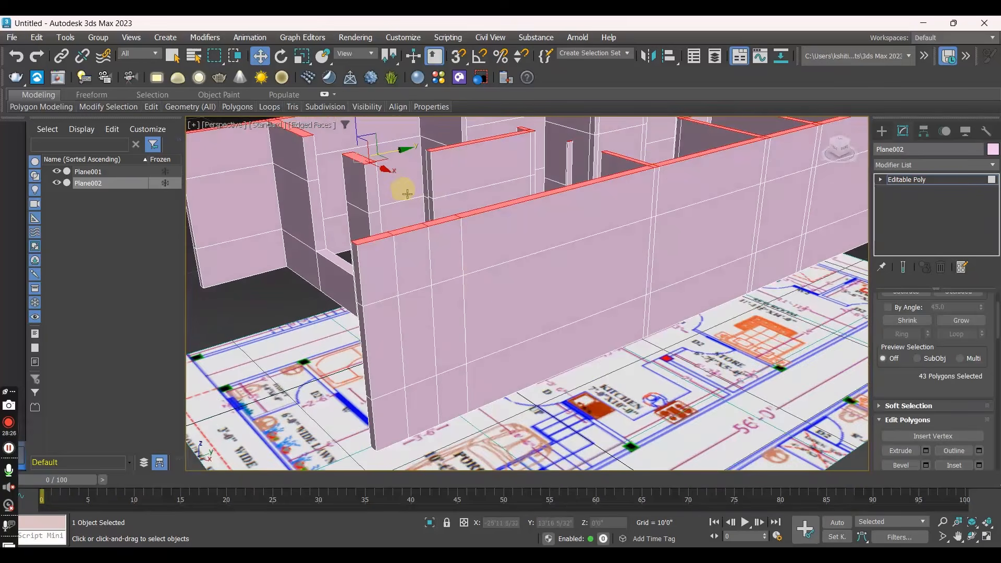
pyautogui.moveTo(564, 265); pyautogui.dragTo(607, 306, button='middle')
pyautogui.keyDown('alt'); pyautogui.moveTo(513, 305); pyautogui.dragTo(560, 305, button='middle'); pyautogui.keyUp('alt')
pyautogui.keyDown('alt'); pyautogui.moveTo(500, 319); pyautogui.dragTo(330, 259, button='middle'); pyautogui.keyUp('alt')
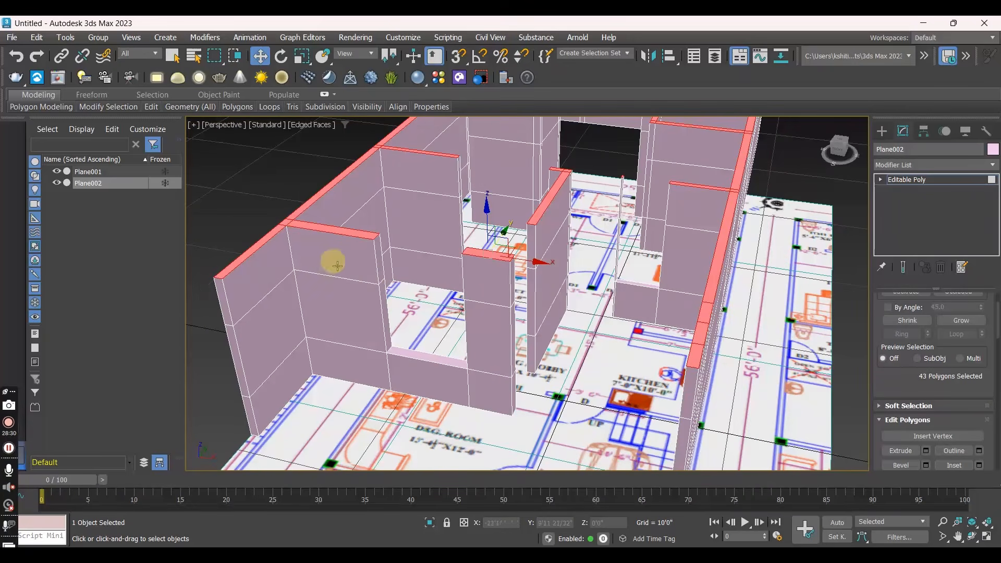
# - Bridge the two facing upper side polygons of the drawing room's window opening to close the wall above it
pyautogui.click(380, 256)
pyautogui.keyDown('alt'); pyautogui.moveTo(426, 284); pyautogui.dragTo(492, 285, button='middle'); pyautogui.keyUp('alt')
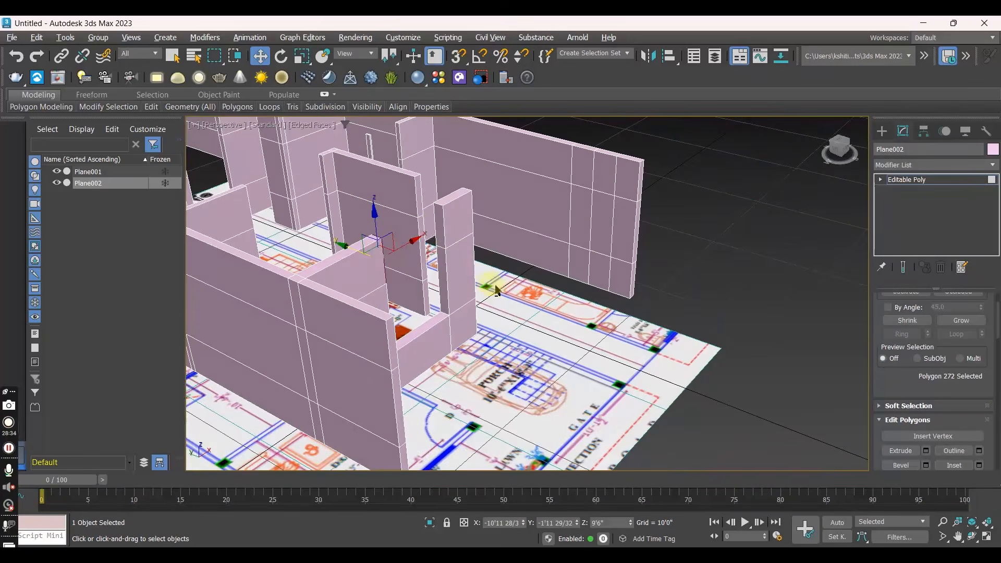
pyautogui.keyDown('ctrl'); pyautogui.click(442, 223); pyautogui.keyUp('ctrl')
pyautogui.keyDown('alt'); pyautogui.moveTo(442, 223); pyautogui.dragTo(404, 273, button='middle'); pyautogui.keyUp('alt')
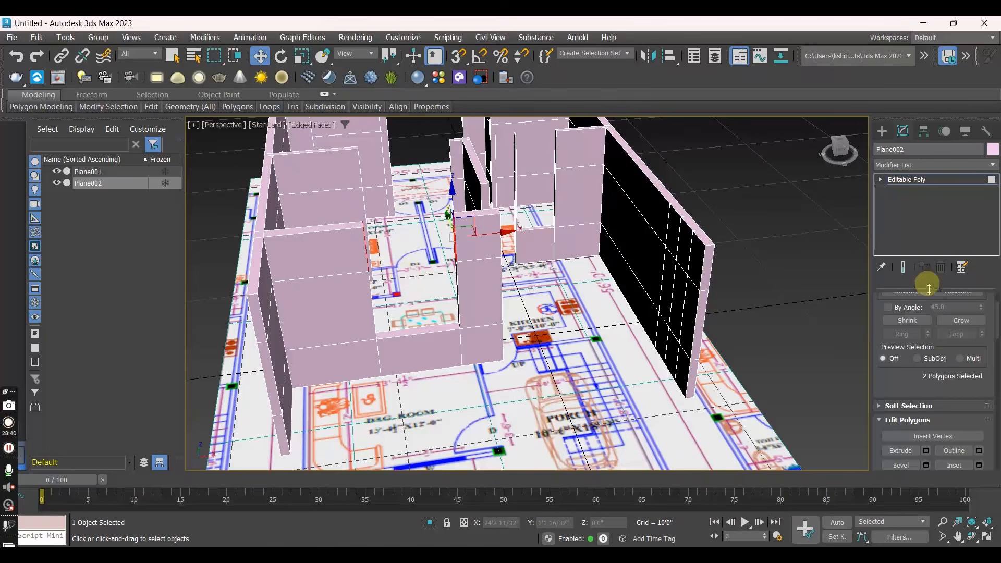
pyautogui.scroll(-2, 920, 388)
pyautogui.click(904, 451)
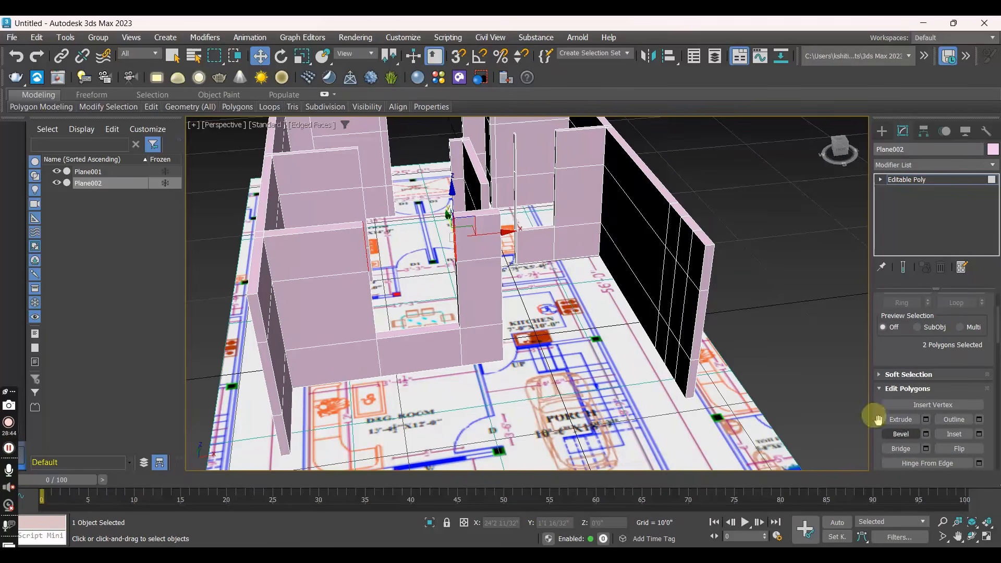
pyautogui.click(906, 449)
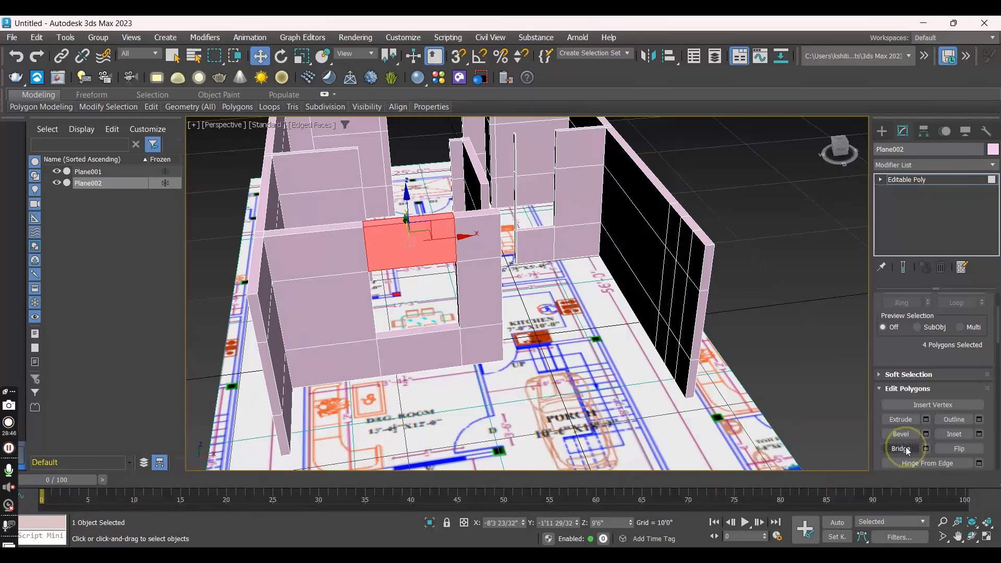
# - Bridge the two facing upper side polygons of the kitchen's window opening to close the wall above it
pyautogui.keyDown('alt'); pyautogui.moveTo(484, 256); pyautogui.dragTo(508, 261, button='middle'); pyautogui.keyUp('alt')
pyautogui.click(517, 226)
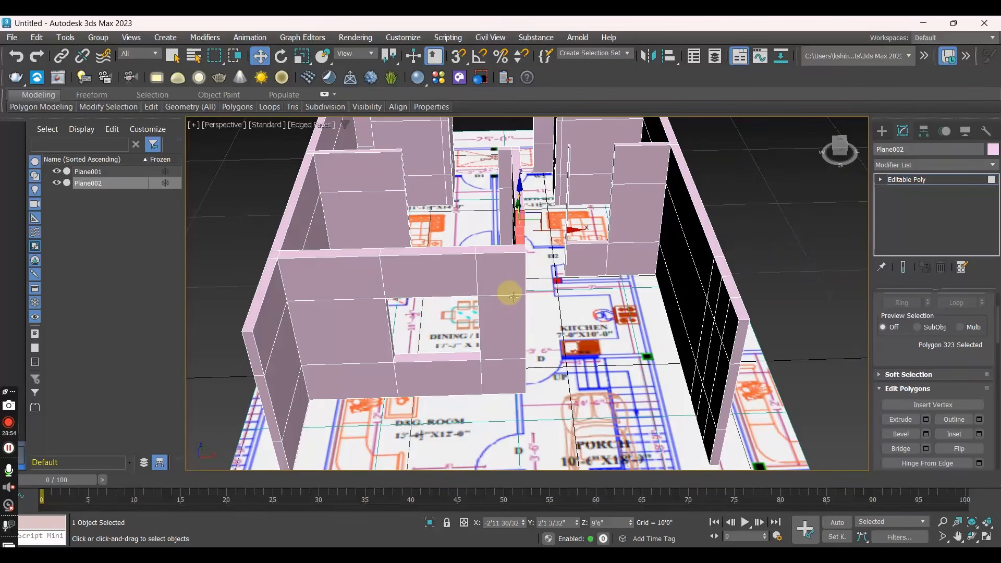
pyautogui.keyDown('alt'); pyautogui.moveTo(513, 239); pyautogui.dragTo(424, 223, button='middle'); pyautogui.keyUp('alt')
pyautogui.keyDown('alt'); pyautogui.moveTo(488, 216); pyautogui.dragTo(565, 201, button='middle'); pyautogui.keyUp('alt')
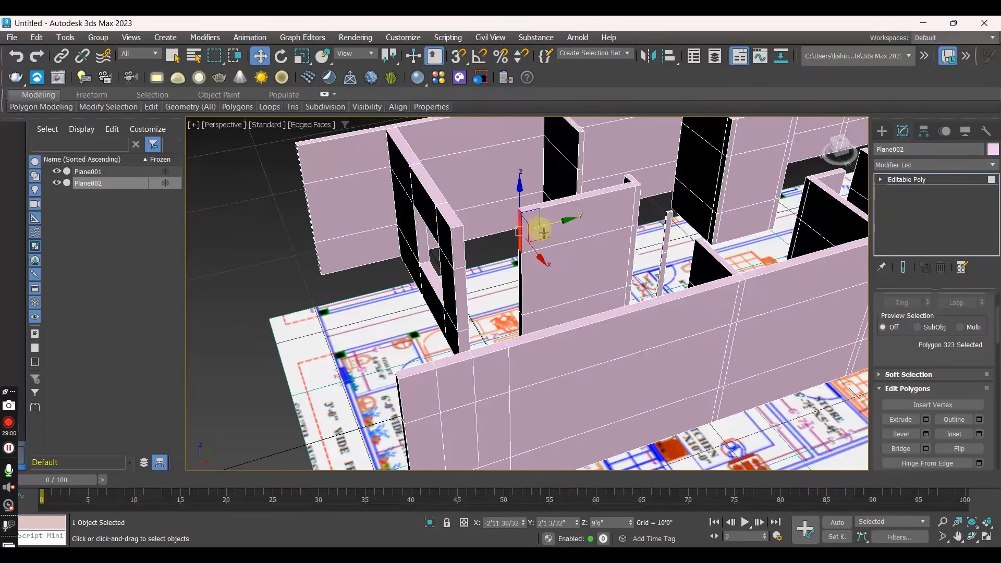
pyautogui.click(666, 219)
pyautogui.moveTo(666, 218)
pyautogui.keyDown('alt'); pyautogui.mouseDown(button='middle')
pyautogui.moveTo(692, 264)
pyautogui.moveTo(672, 214)
pyautogui.mouseUp(button='middle'); pyautogui.keyUp('alt')
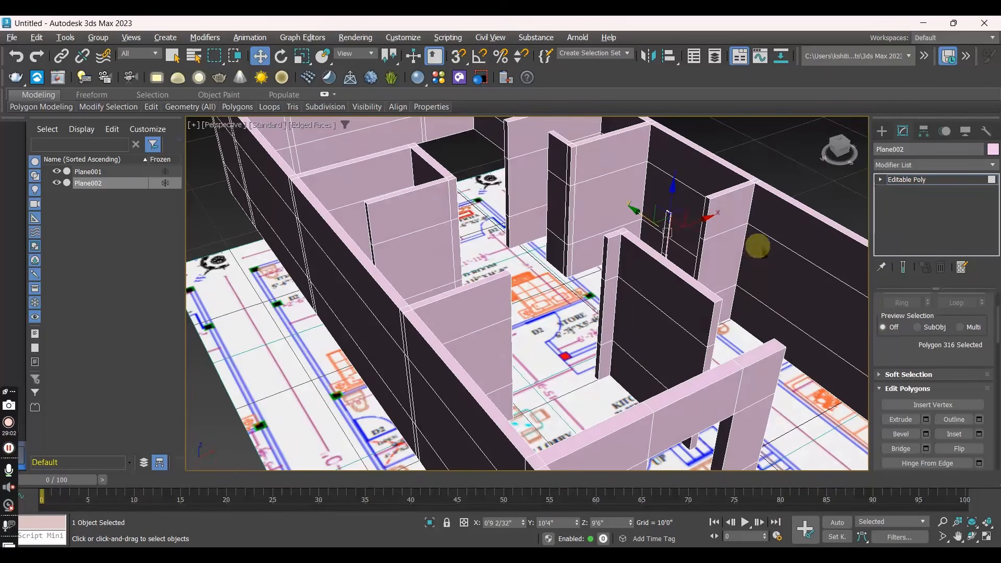
pyautogui.keyDown('ctrl'); pyautogui.click(697, 207); pyautogui.keyUp('ctrl')
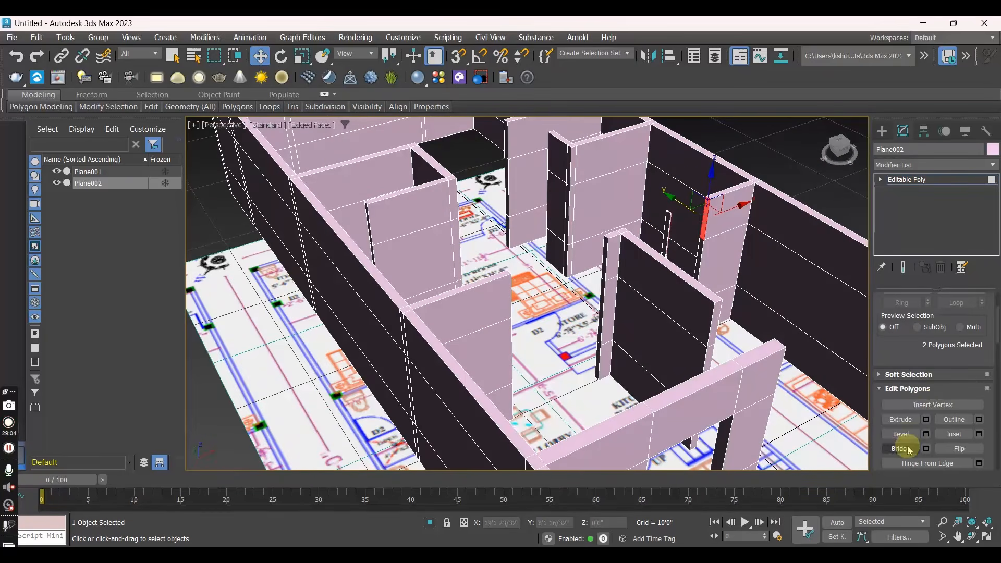
pyautogui.keyDown('ctrl'); pyautogui.click(724, 229); pyautogui.keyUp('ctrl')
pyautogui.keyDown('alt'); pyautogui.moveTo(674, 283); pyautogui.dragTo(644, 280, button='middle'); pyautogui.keyUp('alt')
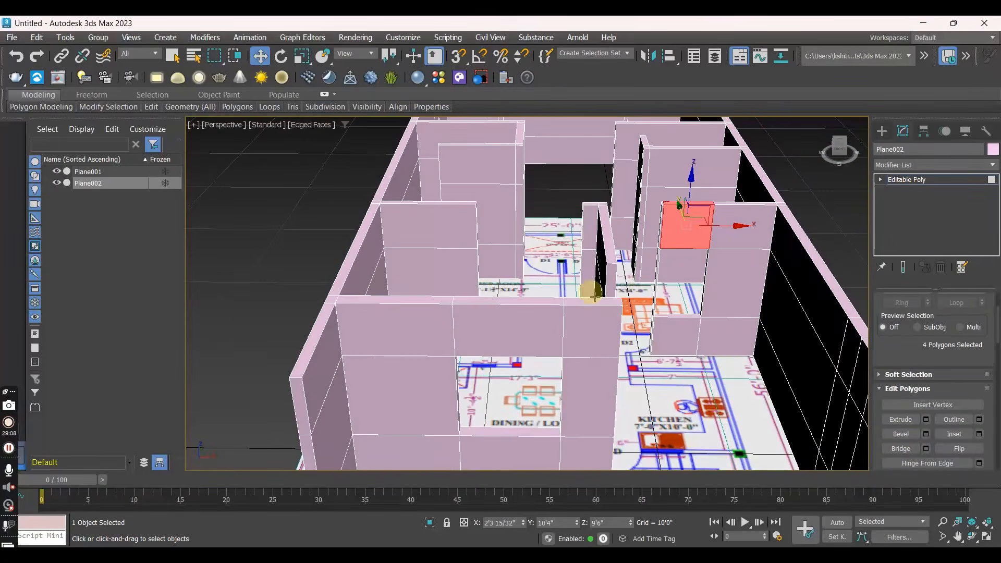
# - Add a vertical SwiftLoop edge loop near the free end of the drawing room's window wall, beside the door opening
pyautogui.keyDown('alt'); pyautogui.moveTo(604, 373); pyautogui.dragTo(495, 355, button='middle'); pyautogui.keyUp('alt')
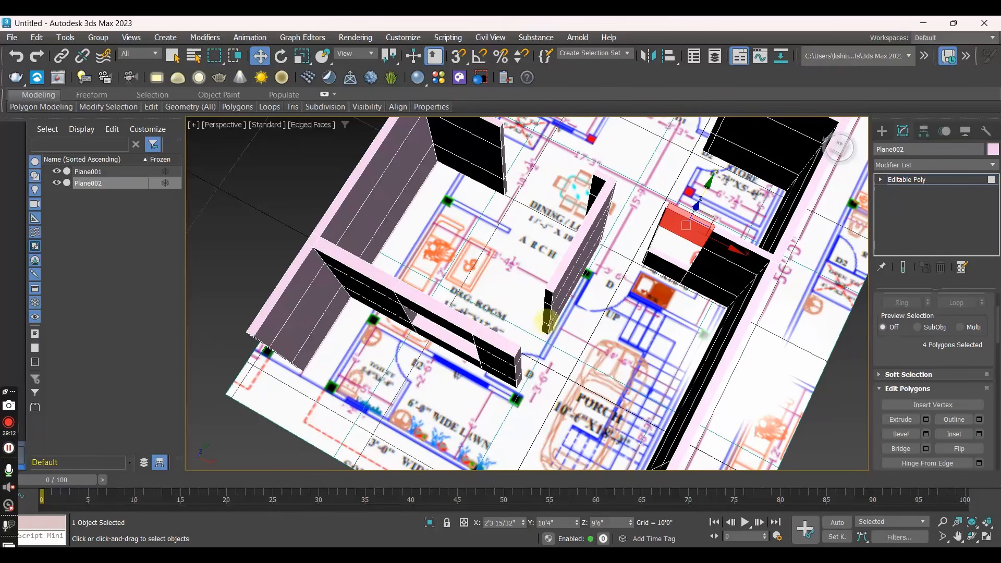
pyautogui.keyDown('alt'); pyautogui.moveTo(531, 346); pyautogui.dragTo(544, 303, button='middle'); pyautogui.keyUp('alt')
pyautogui.keyDown('alt'); pyautogui.moveTo(541, 344); pyautogui.dragTo(459, 292, button='middle'); pyautogui.keyUp('alt')
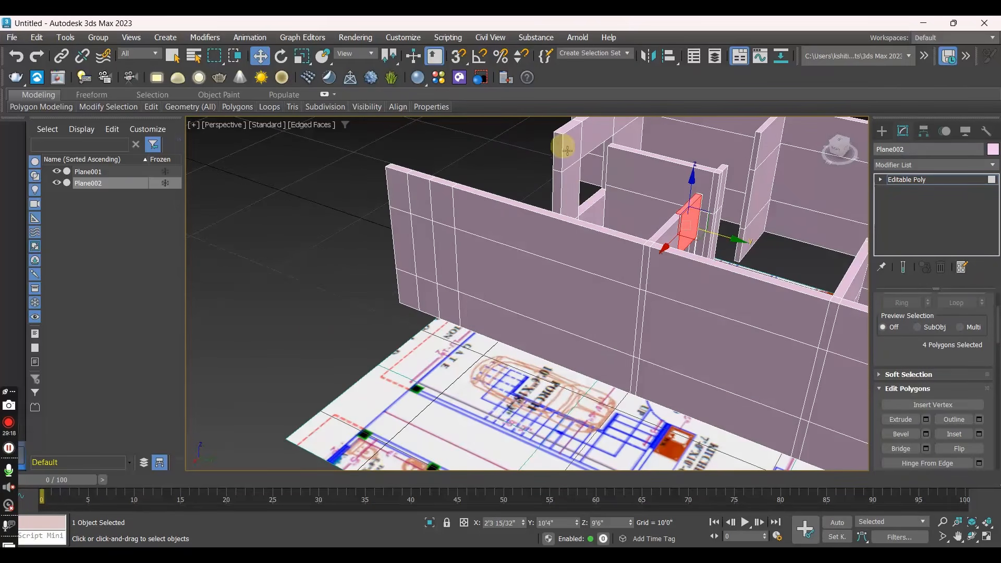
pyautogui.keyDown('alt'); pyautogui.moveTo(552, 214); pyautogui.dragTo(509, 243, button='middle'); pyautogui.keyUp('alt')
pyautogui.scroll(3, 510, 244)
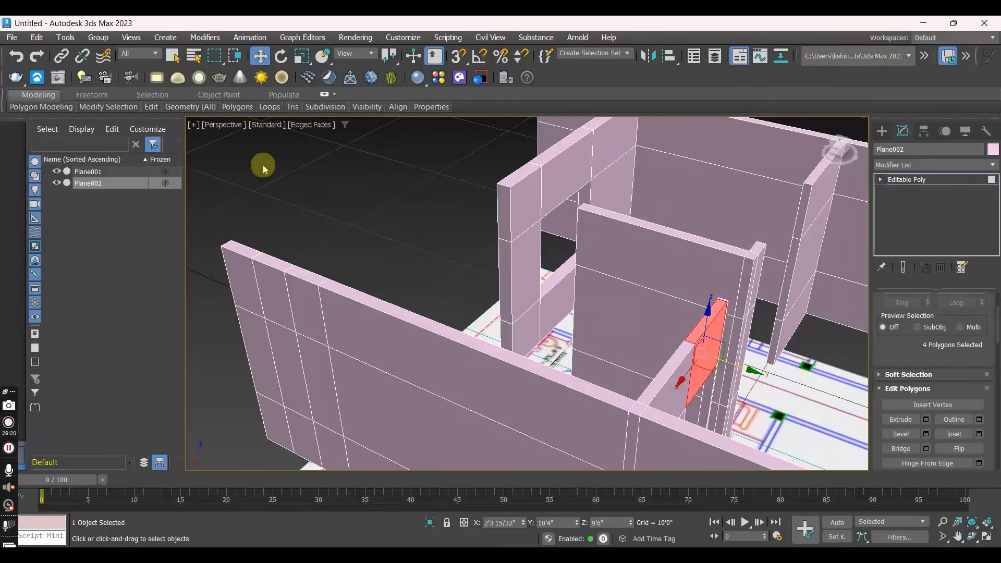
pyautogui.moveTo(153, 109)
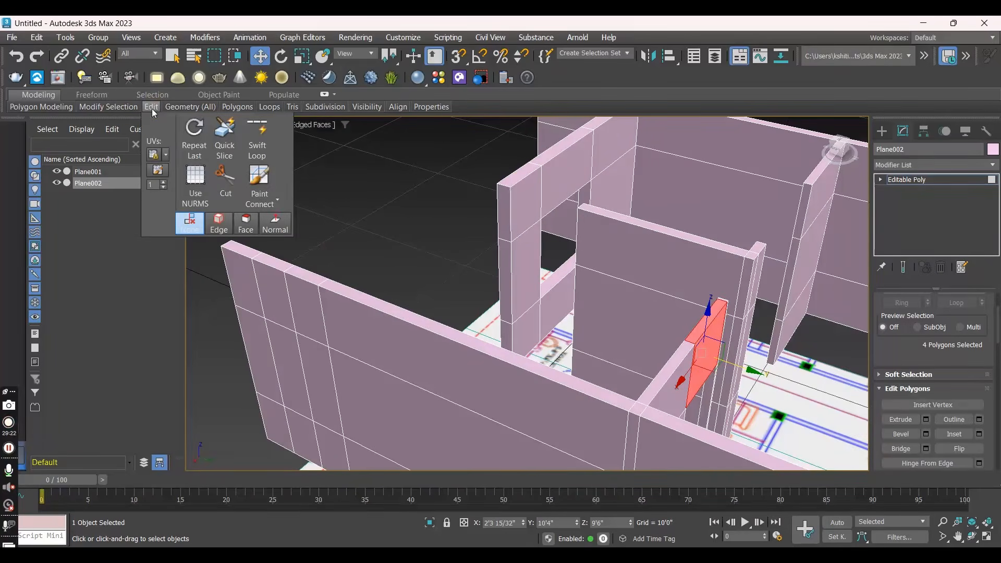
pyautogui.click(252, 137)
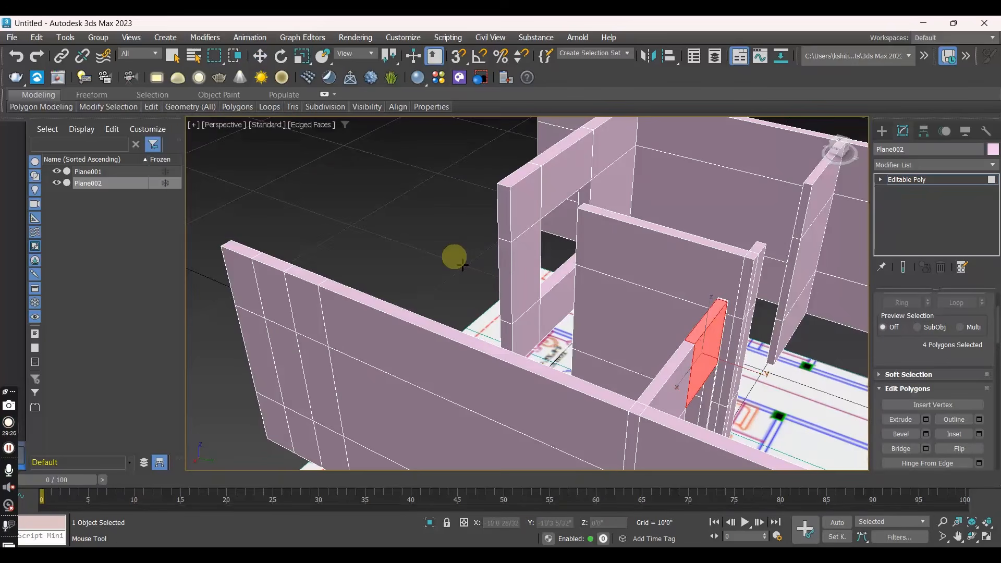
pyautogui.keyDown('alt'); pyautogui.moveTo(491, 234); pyautogui.dragTo(582, 233, button='middle'); pyautogui.keyUp('alt')
pyautogui.keyDown('alt'); pyautogui.moveTo(538, 310); pyautogui.dragTo(670, 236, button='middle'); pyautogui.keyUp('alt')
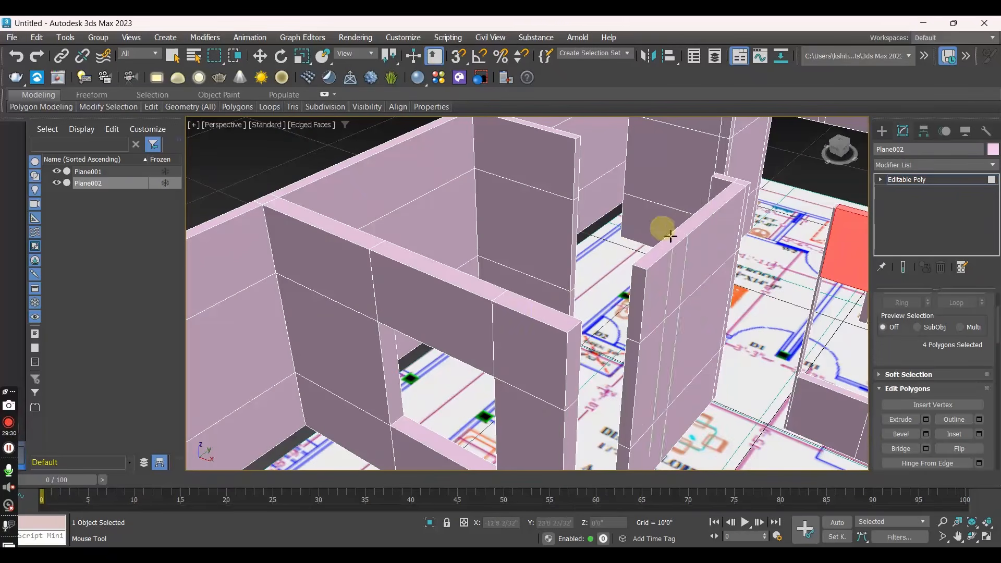
pyautogui.click(553, 322)
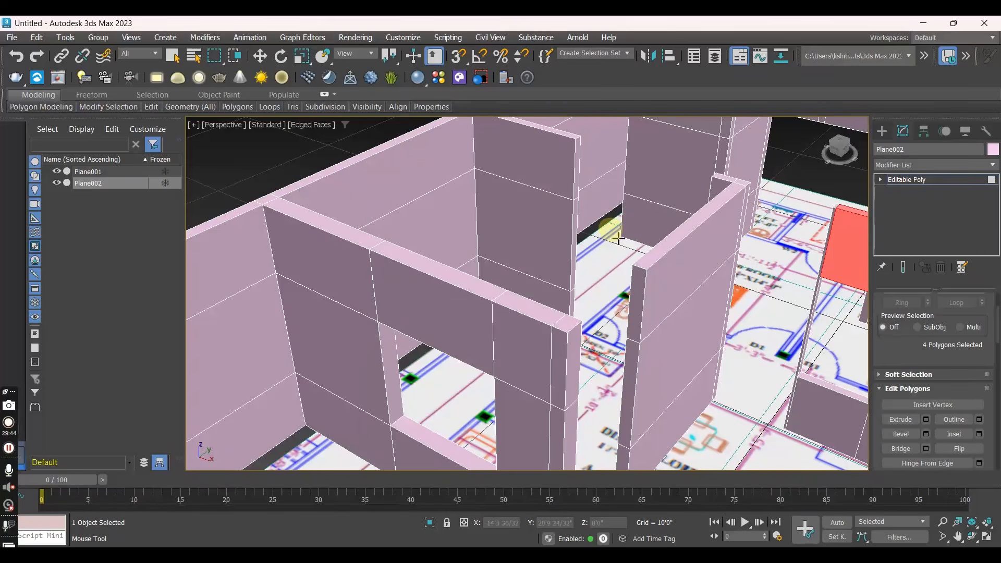
pyautogui.press('w')
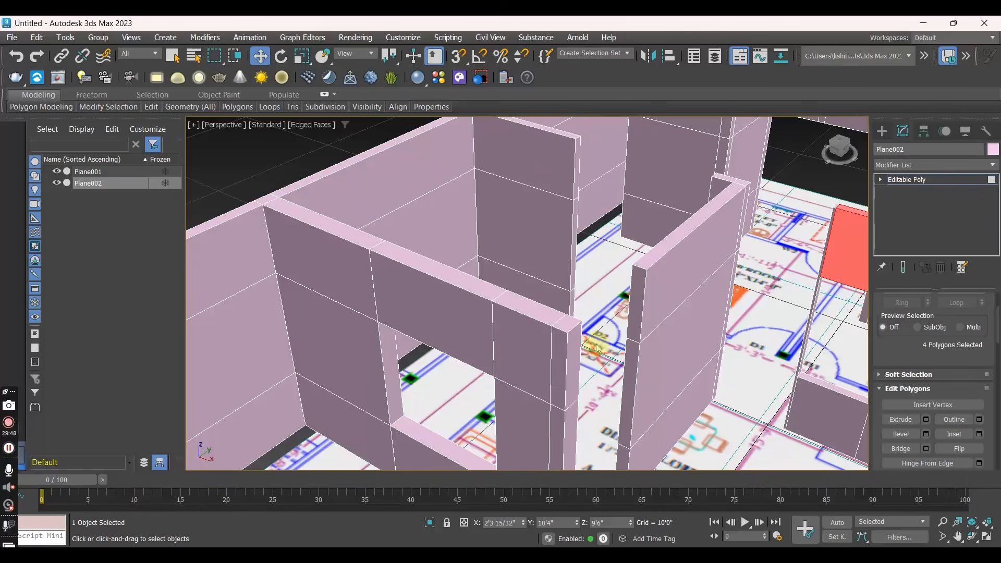
# - Bridge the upper polygons facing each other across the drawing room's door opening, and clear the polygon selection
pyautogui.click(637, 297)
pyautogui.keyDown('alt'); pyautogui.moveTo(632, 317); pyautogui.dragTo(554, 271, button='middle'); pyautogui.keyUp('alt')
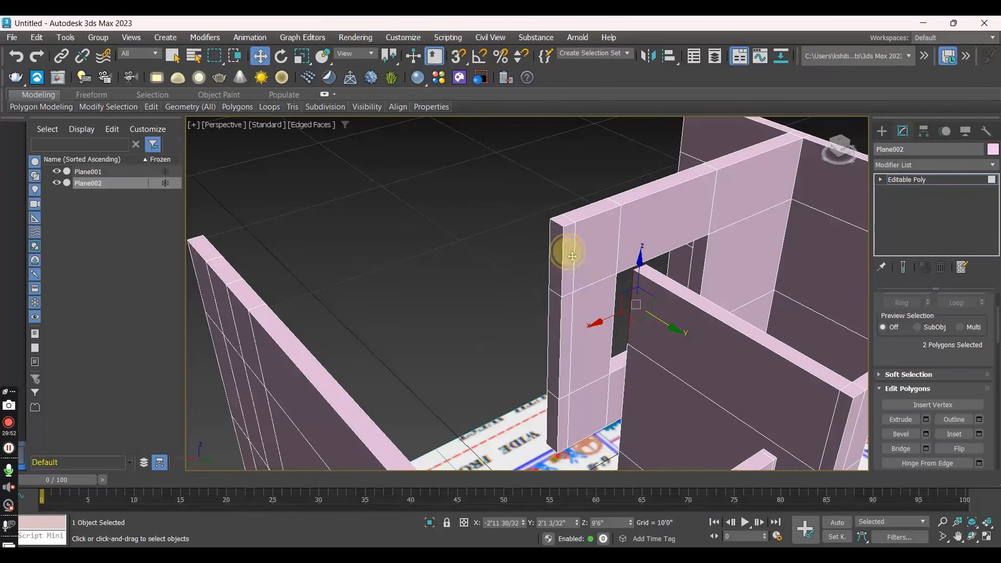
pyautogui.keyDown('ctrl'); pyautogui.click(568, 256); pyautogui.keyUp('ctrl')
pyautogui.click(894, 451)
pyautogui.keyDown('alt'); pyautogui.moveTo(686, 324); pyautogui.dragTo(723, 333, button='middle'); pyautogui.keyUp('alt')
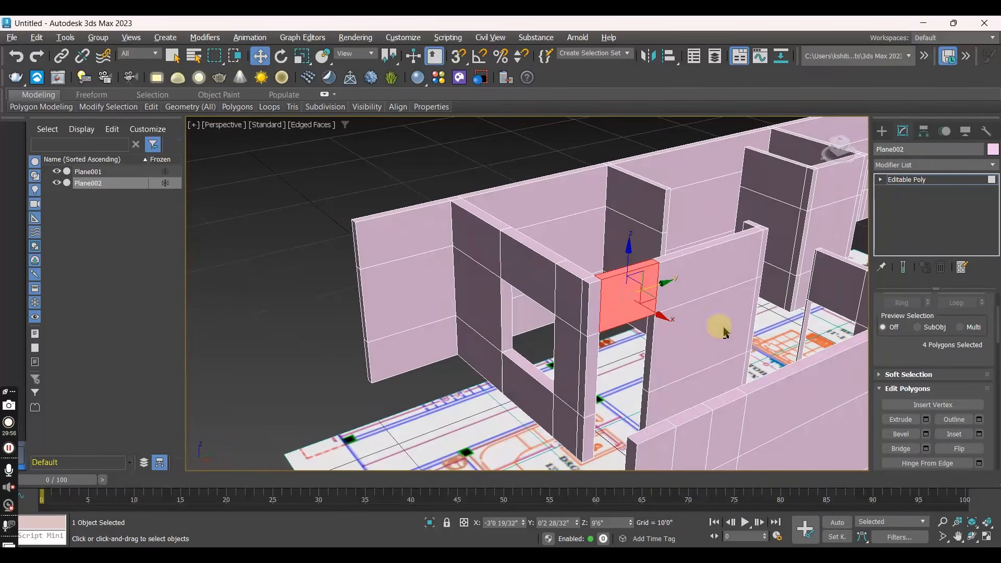
pyautogui.click(295, 248)
# - Examine the whole wall model from several angles, including the rear toilet and pooja area
pyautogui.scroll(-6, 299, 252)
pyautogui.keyDown('alt'); pyautogui.moveTo(299, 251); pyautogui.dragTo(470, 296, button='middle'); pyautogui.keyUp('alt')
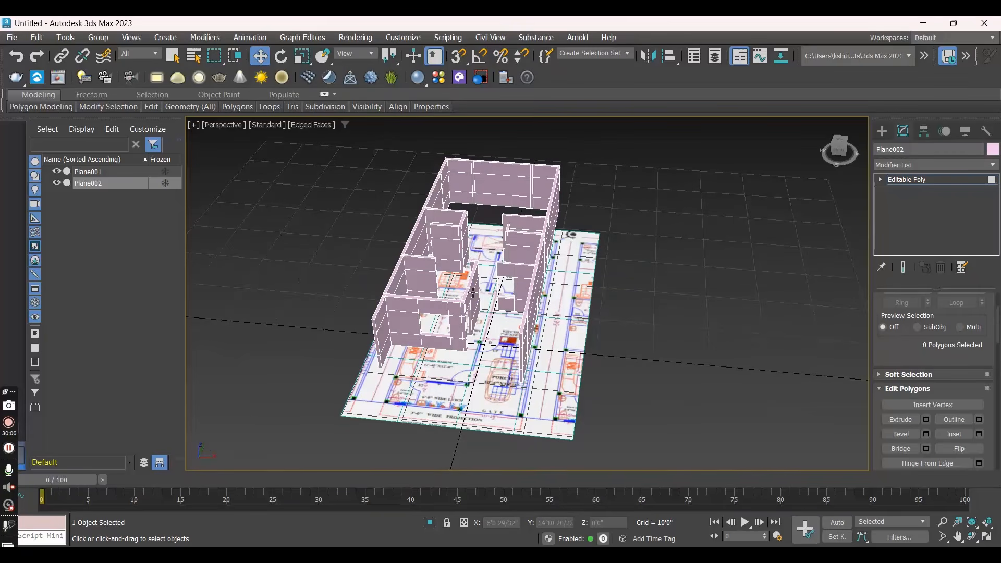
pyautogui.scroll(3, 420, 298)
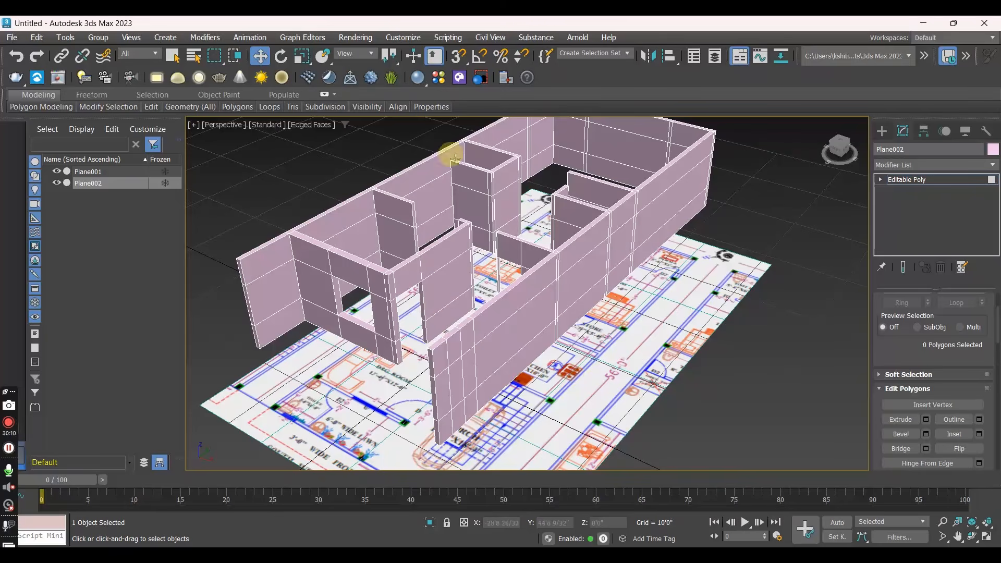
pyautogui.keyDown('alt'); pyautogui.moveTo(449, 249); pyautogui.dragTo(521, 383, button='middle'); pyautogui.keyUp('alt')
pyautogui.scroll(2, 519, 209)
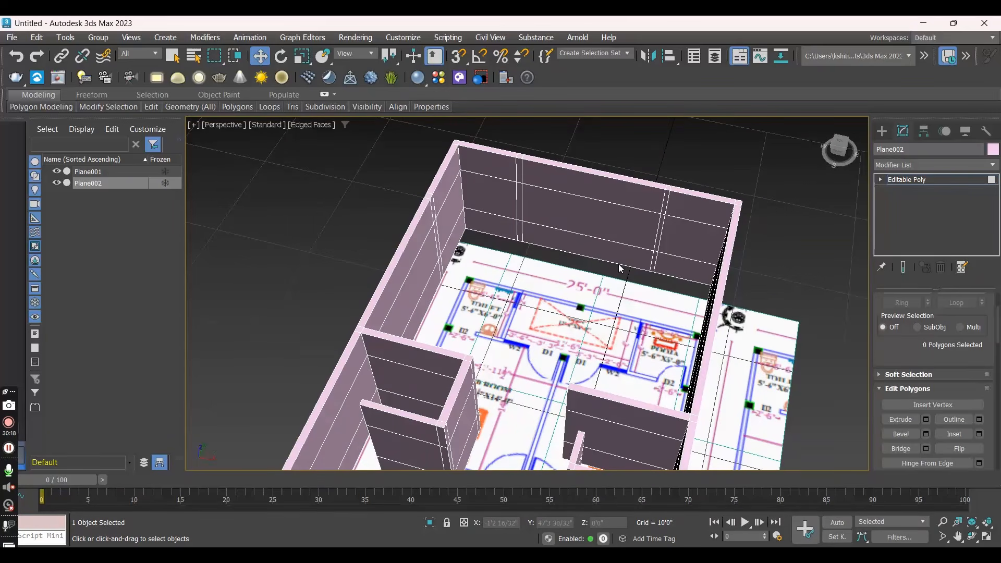
pyautogui.click(631, 242)
pyautogui.keyDown('alt'); pyautogui.moveTo(631, 242); pyautogui.dragTo(518, 263, button='middle'); pyautogui.keyUp('alt')
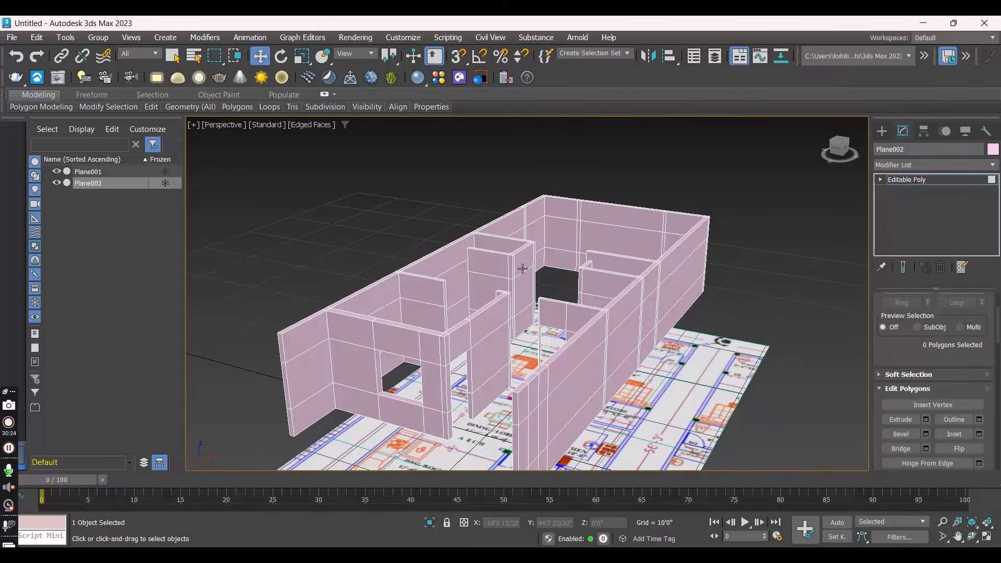